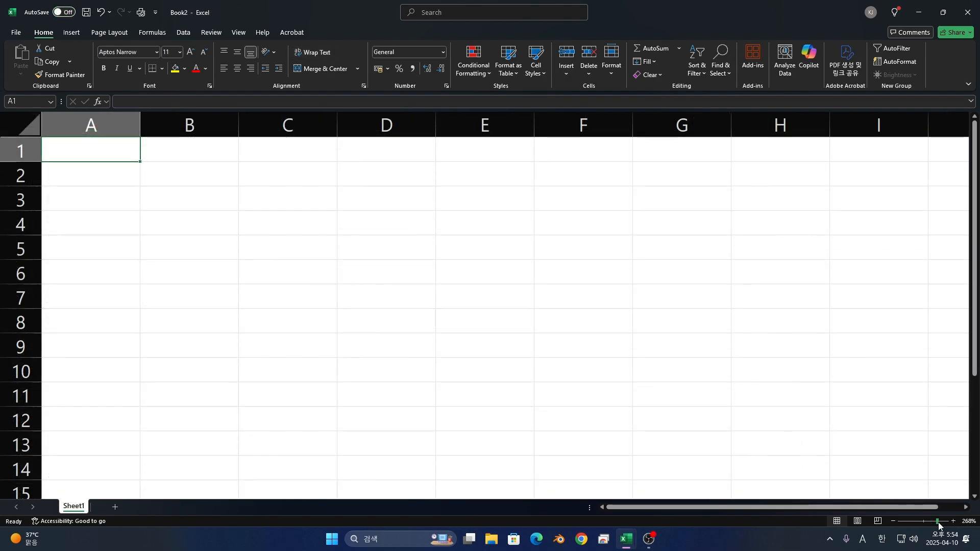
# - Enter the addition formula =500+500 in cell A1
pyautogui.write('=')
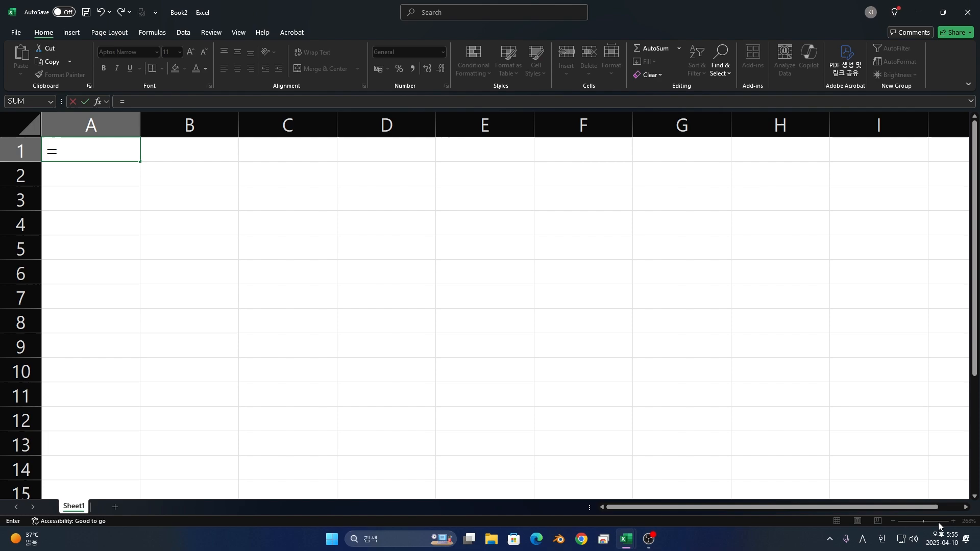
pyautogui.write('500+500')
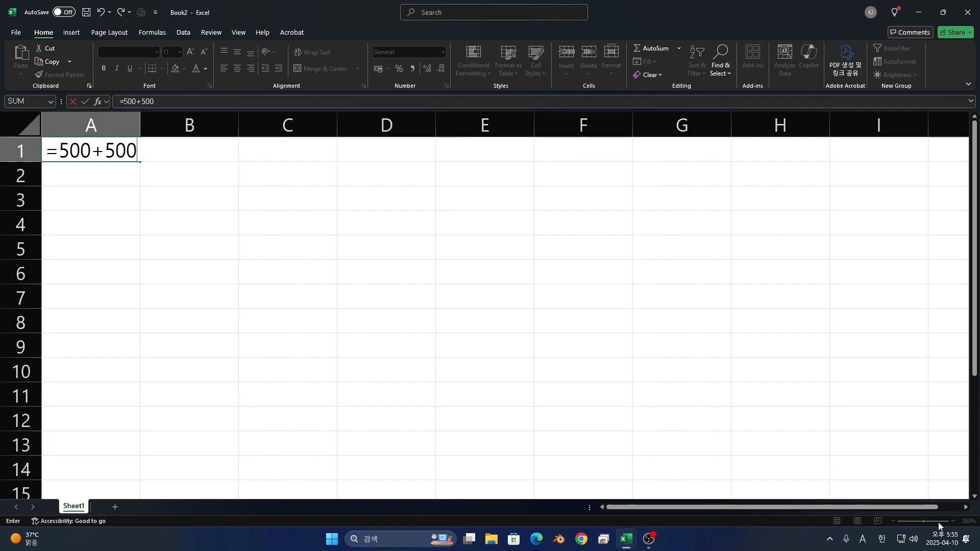
pyautogui.press('Return')
# - Enter the addition formula =650+100 in cell A2
pyautogui.write('=')
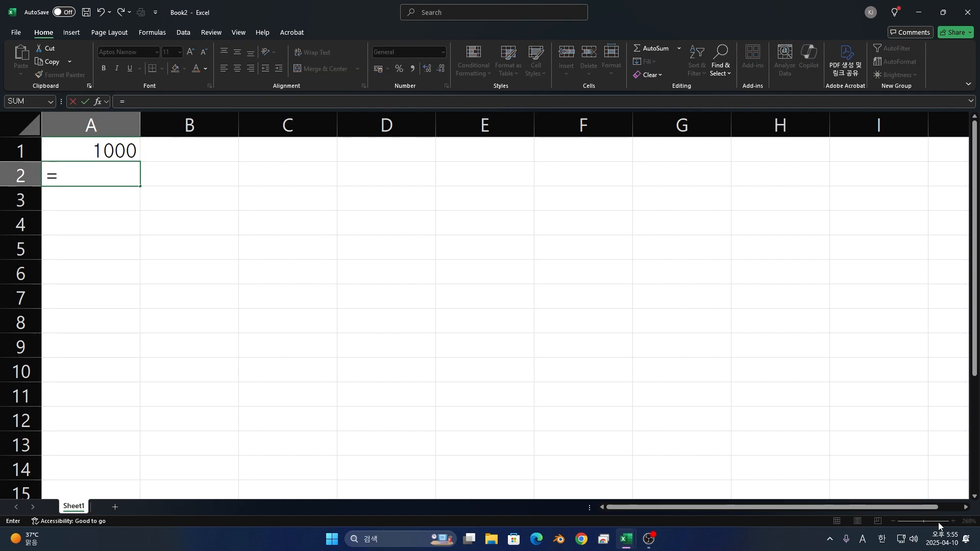
pyautogui.write('650')
pyautogui.press('BackSpace')
pyautogui.press('BackSpace')
pyautogui.write('50')
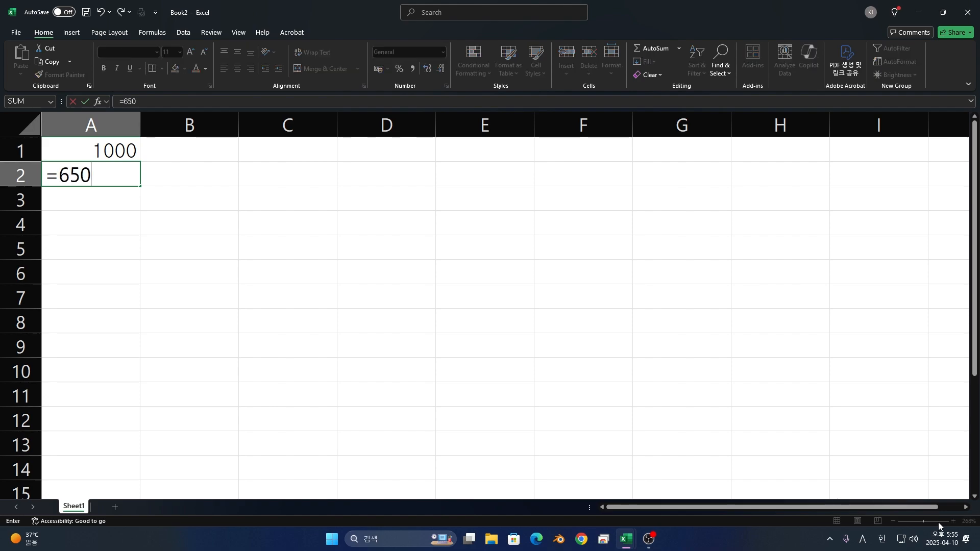
pyautogui.write('+100')
pyautogui.press('Return')
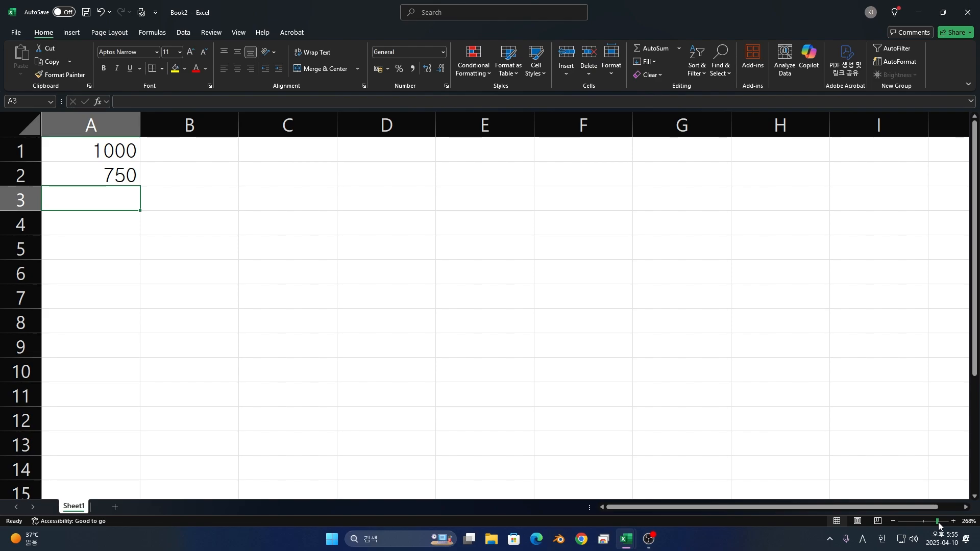
# - Add three numbers in cell A3 with the formula =600+200+200
pyautogui.write('=600')
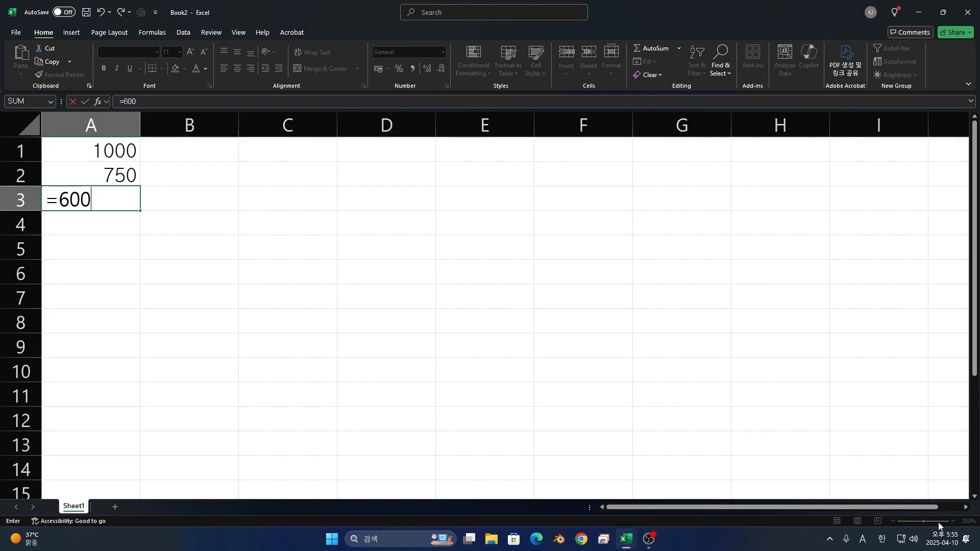
pyautogui.write('+200')
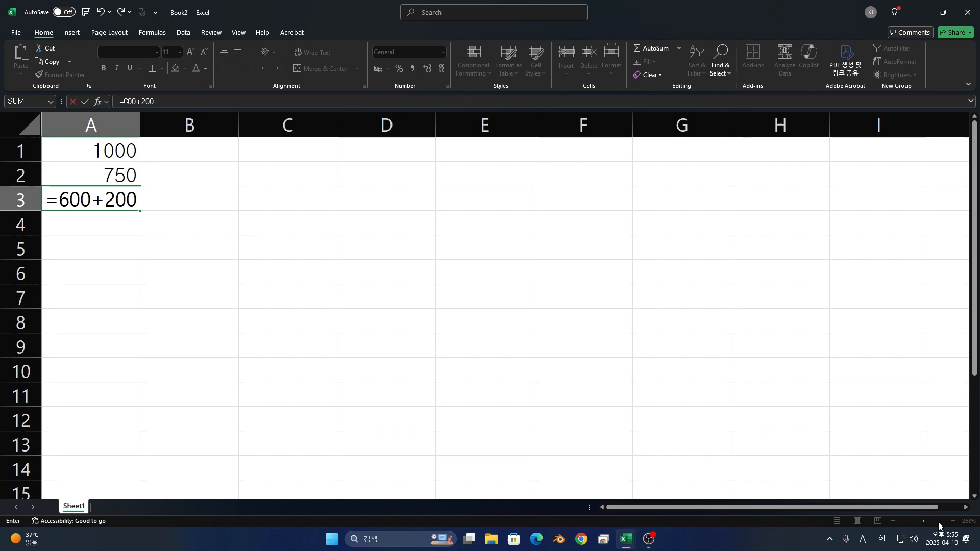
pyautogui.write('+200')
pyautogui.press('Return')
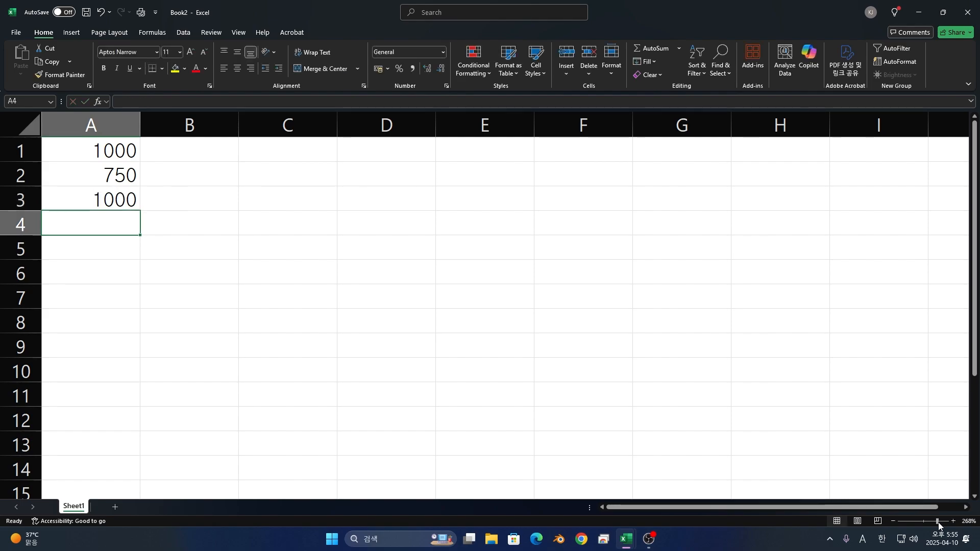
# - Enter the subtraction formula =200-100 in cell A5 and the value 400 in cell A6
pyautogui.press('Up')
pyautogui.press('Down')
pyautogui.press('Down')
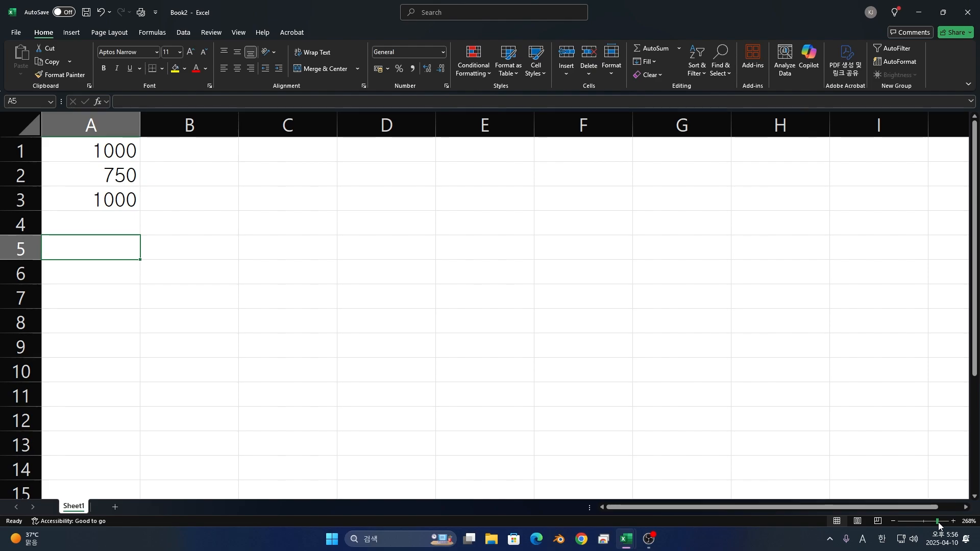
pyautogui.write('=200-')
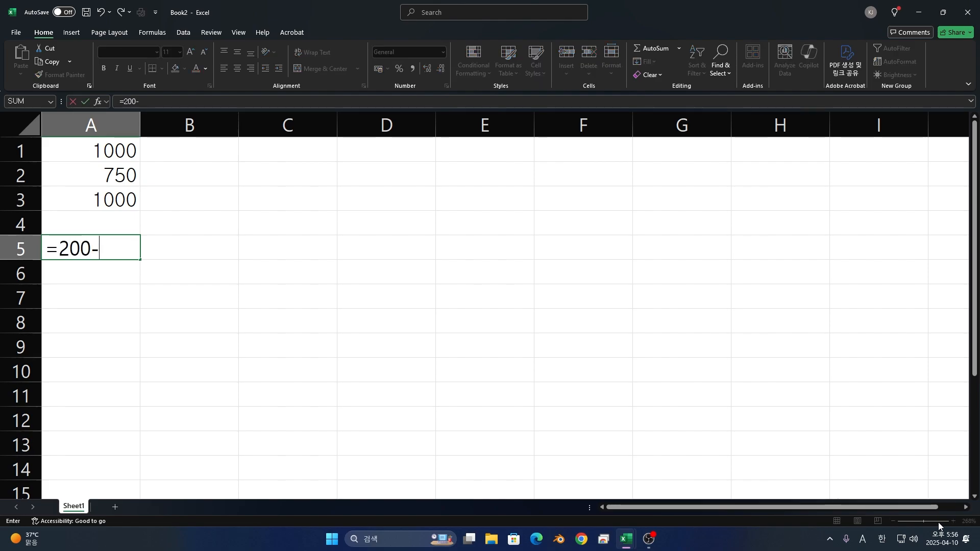
pyautogui.write('100')
pyautogui.press('Return')
pyautogui.write('400')
pyautogui.press('Return')
# - Subtract two numbers from 500 in cell A7 with the formula =500-100-200
pyautogui.write('=')
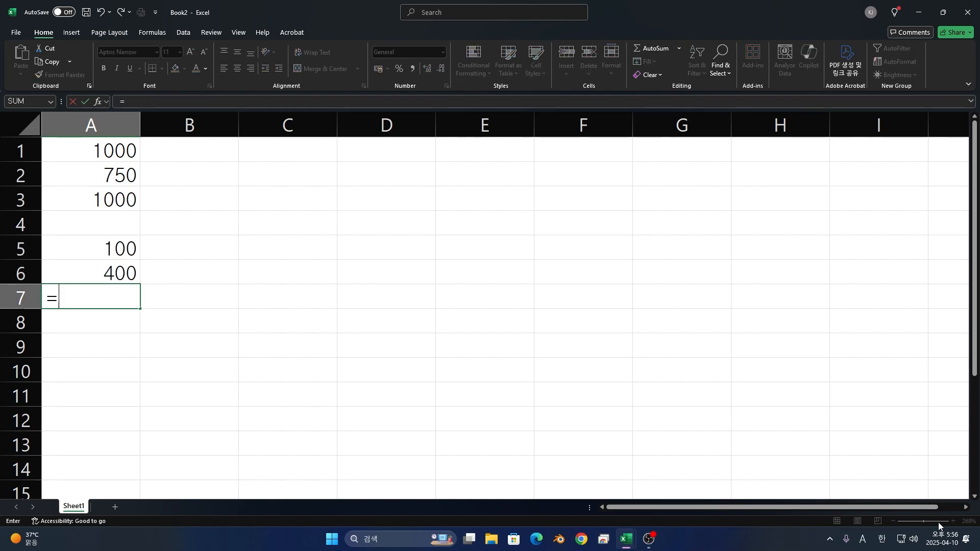
pyautogui.write('500-100-')
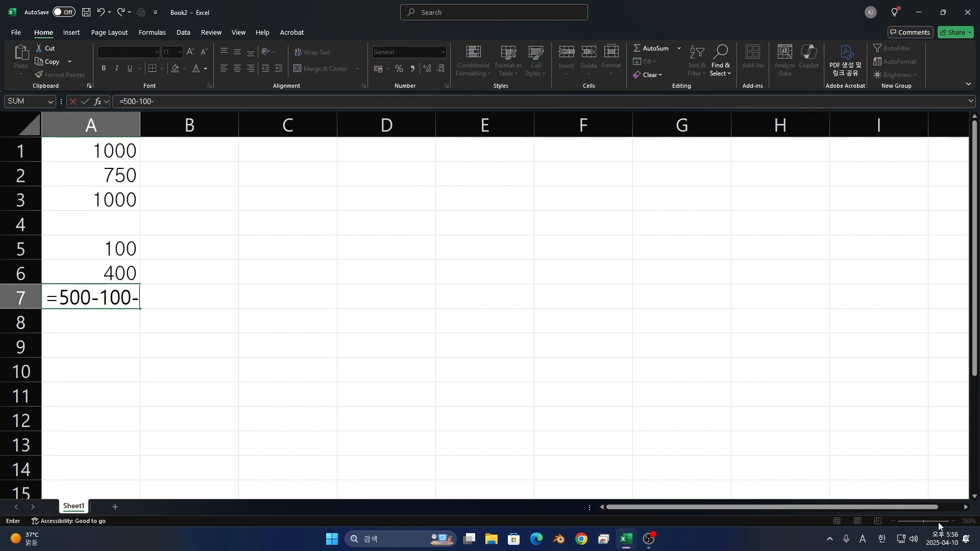
pyautogui.write('200')
pyautogui.press('Return')
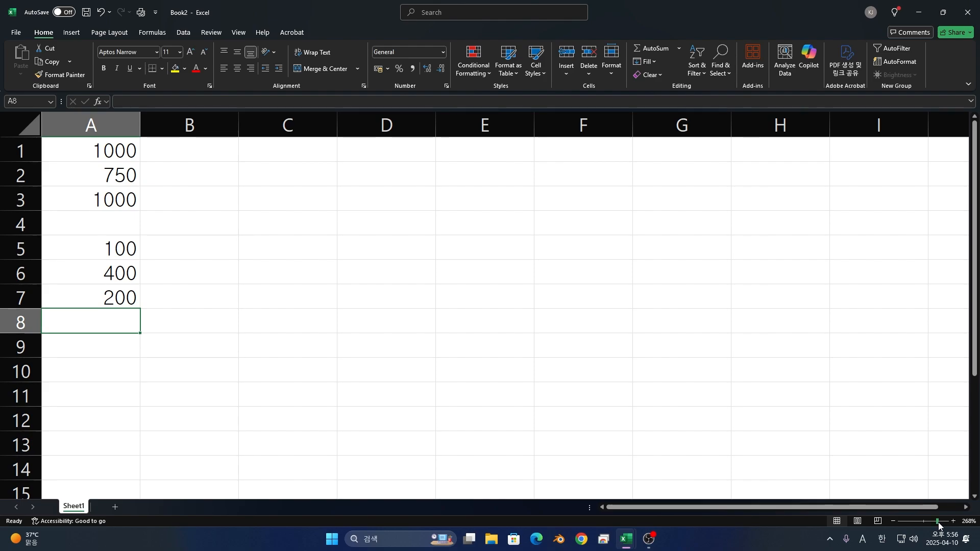
# - Enter the multiplication formula =8*4 in cell A9, using the asterisk as the operator
pyautogui.press('Down')
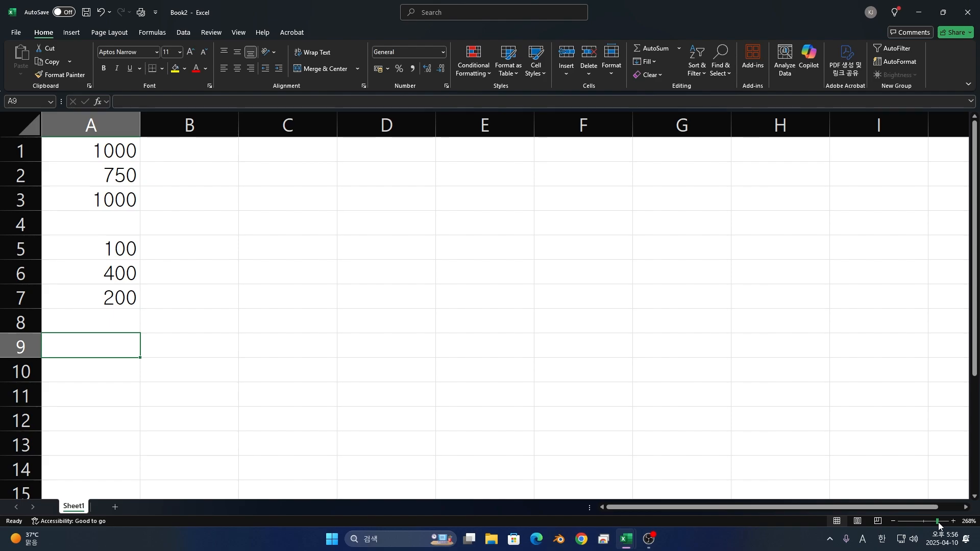
pyautogui.write('x')
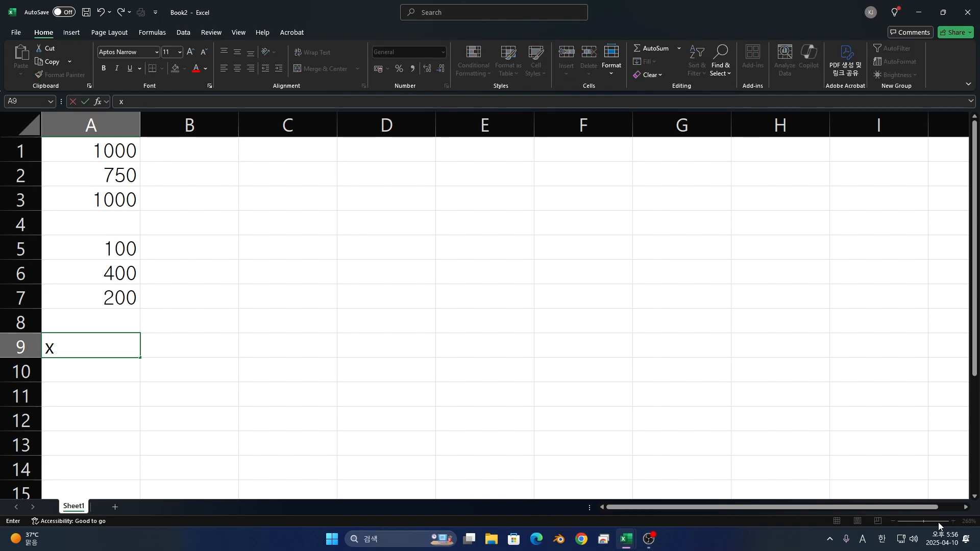
pyautogui.press('BackSpace')
pyautogui.write('*')
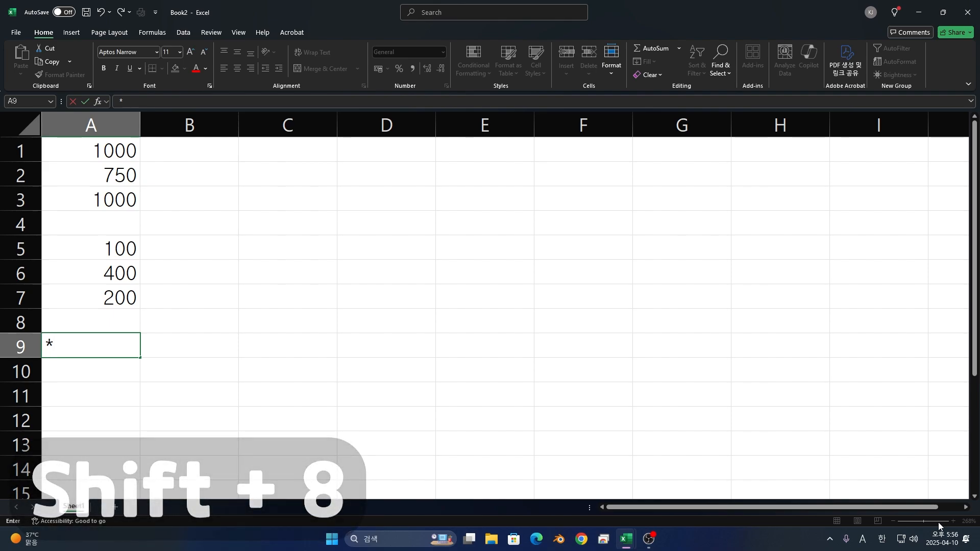
pyautogui.press('BackSpace')
pyautogui.write('=')
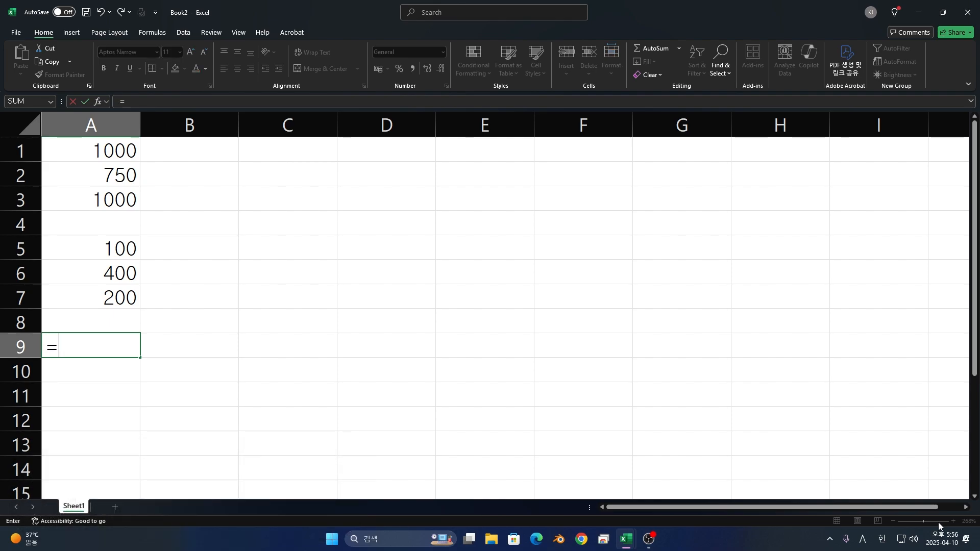
pyautogui.write('8')
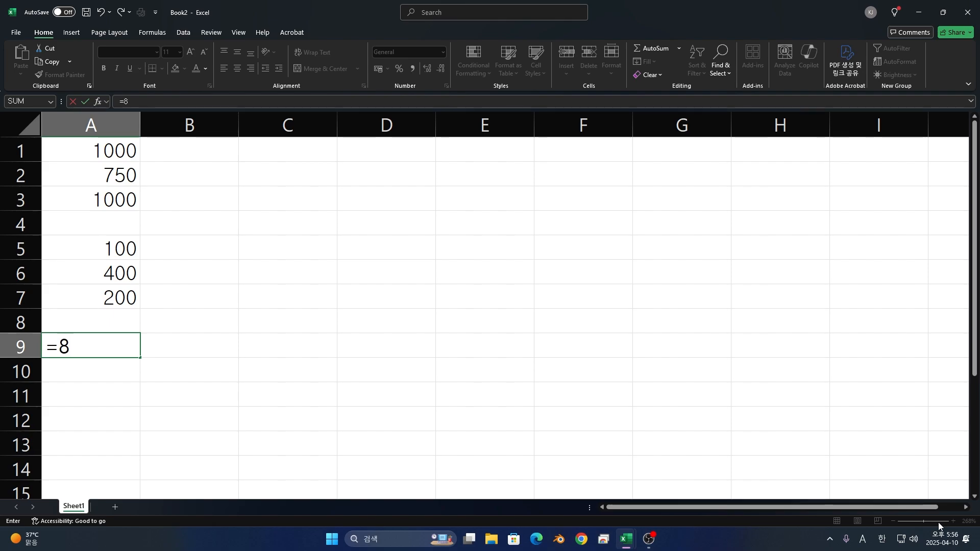
pyautogui.write('*4')
pyautogui.press('Return')
# - Enter the multiplication formula =8*10 in cell A10
pyautogui.write('=')
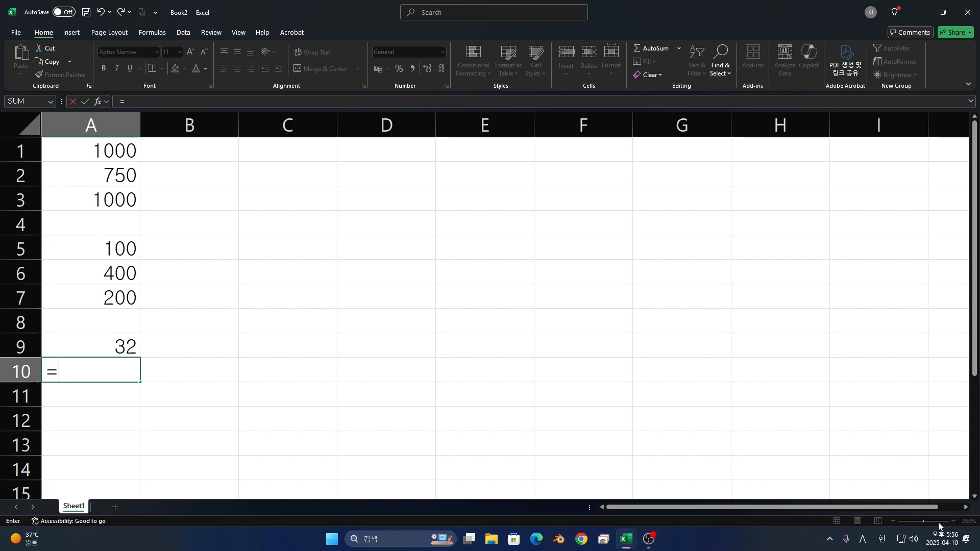
pyautogui.write('8*10')
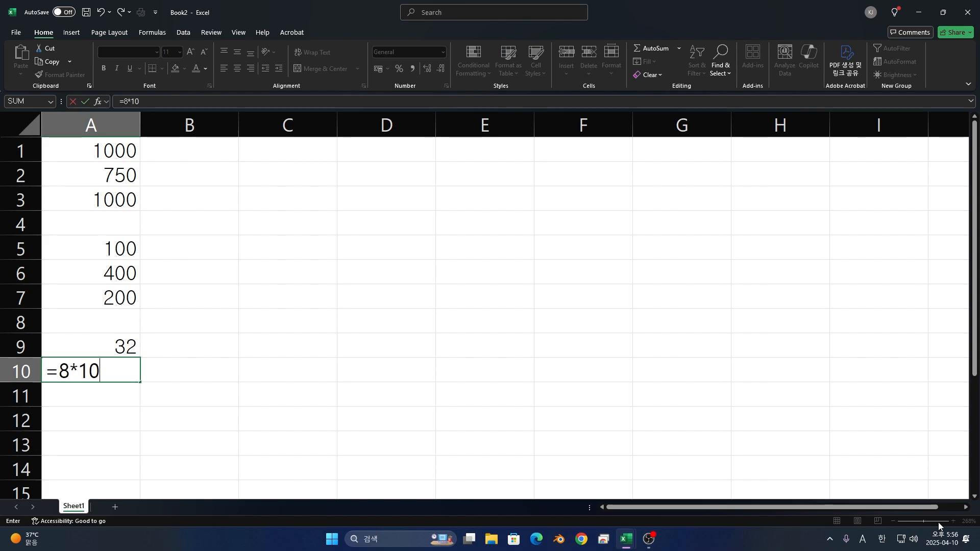
pyautogui.press('Return')
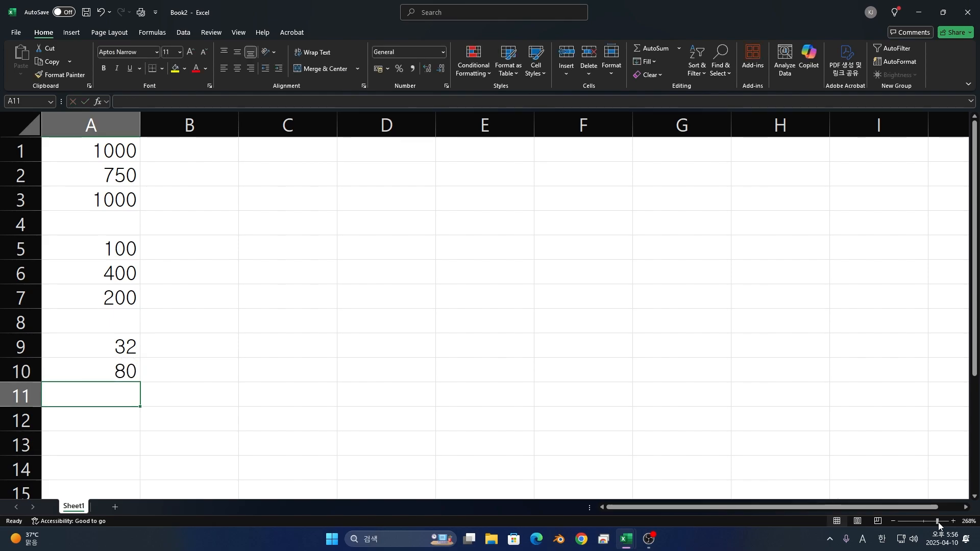
# - Multiply three numbers in cell A11 with the formula =10*8*5
pyautogui.write('=')
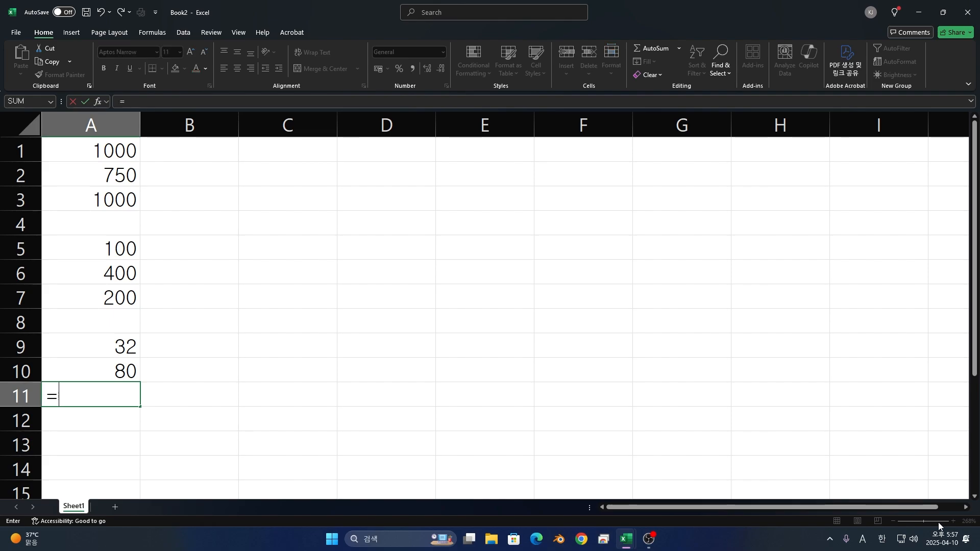
pyautogui.write('10*8')
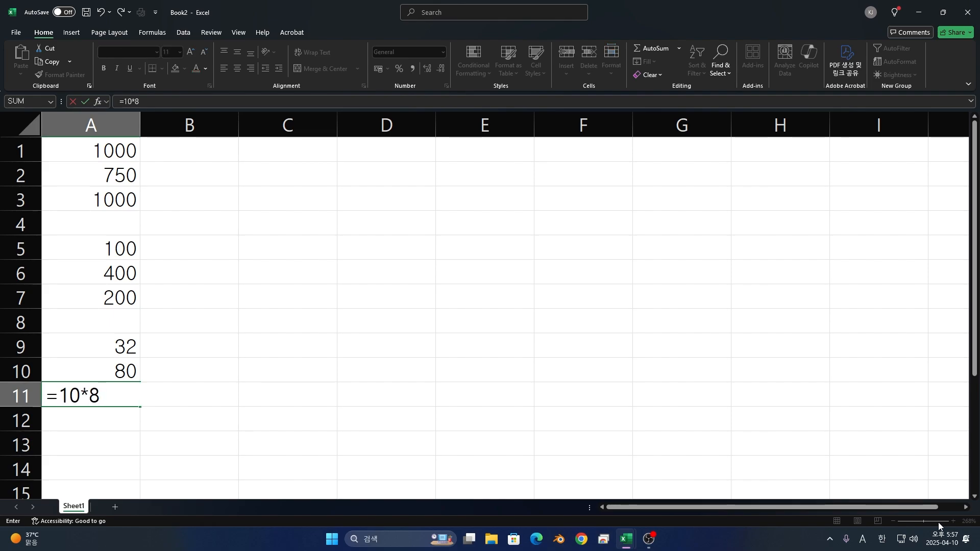
pyautogui.write('*5')
pyautogui.press('Return')
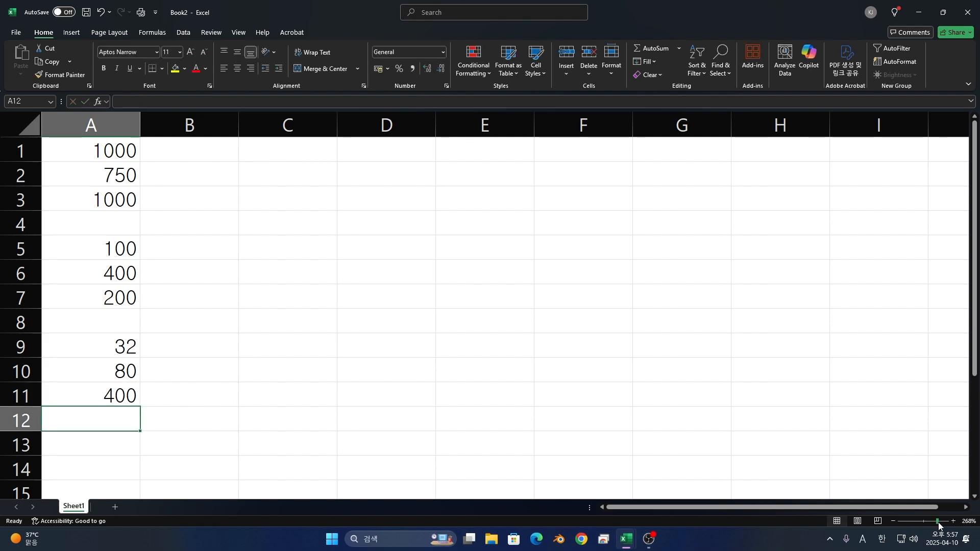
# - Enter the division formula =10/2 in cell C1, using the slash as the operator
pyautogui.press('Right')
pyautogui.press('Up')
pyautogui.press('Up')
pyautogui.press('Up')
pyautogui.press('Up')
pyautogui.press('Right')
pyautogui.press('Up')
pyautogui.press('Up')
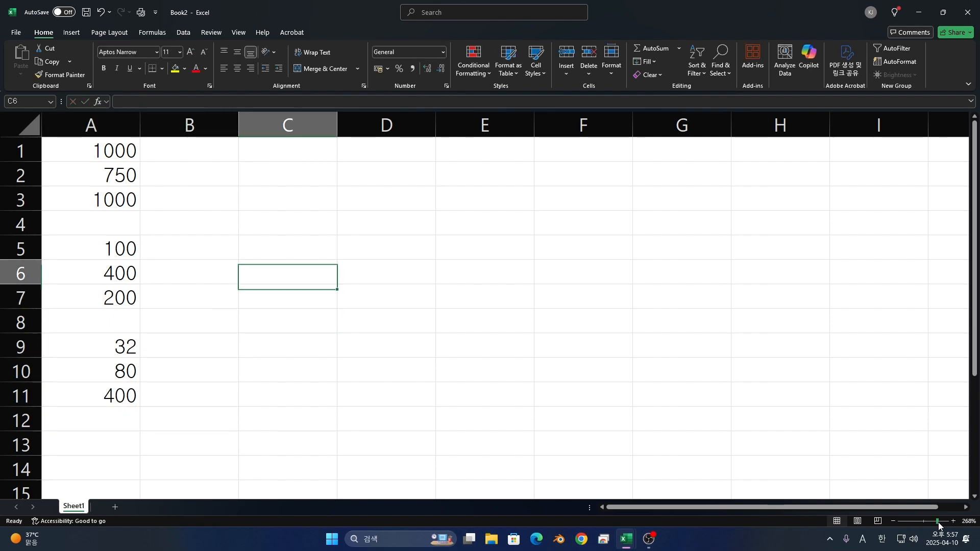
pyautogui.press('Up')
pyautogui.press('Up')
pyautogui.press('Up')
pyautogui.press('Up')
pyautogui.press('Up')
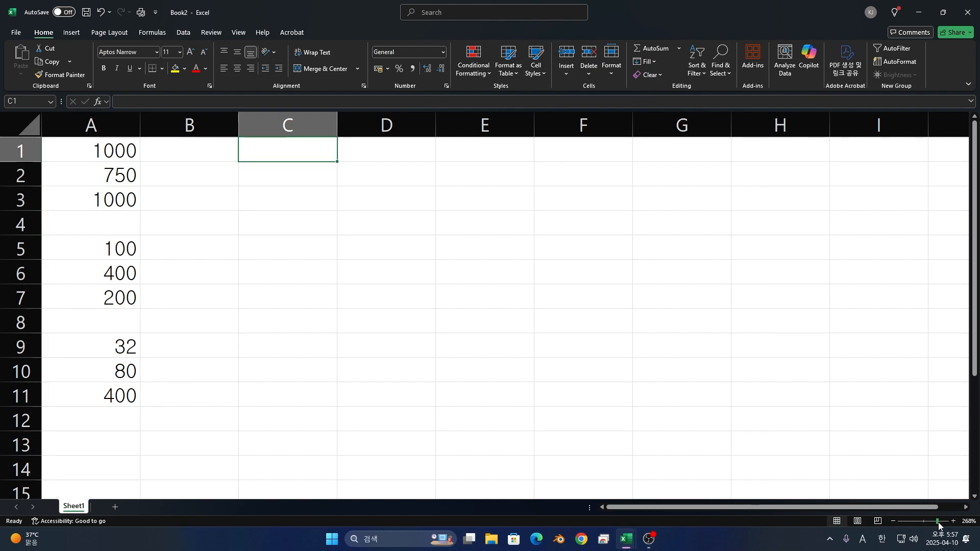
pyautogui.write('=/')
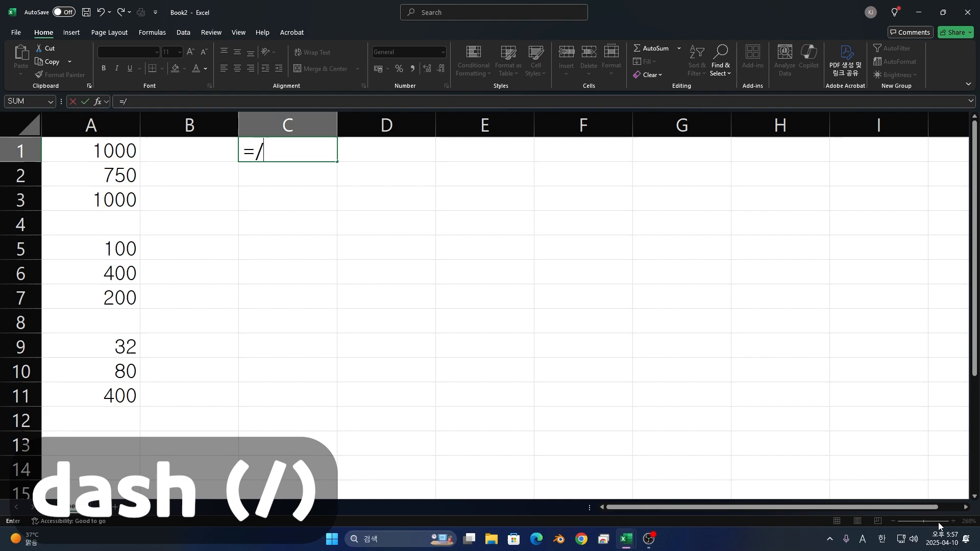
pyautogui.press('BackSpace')
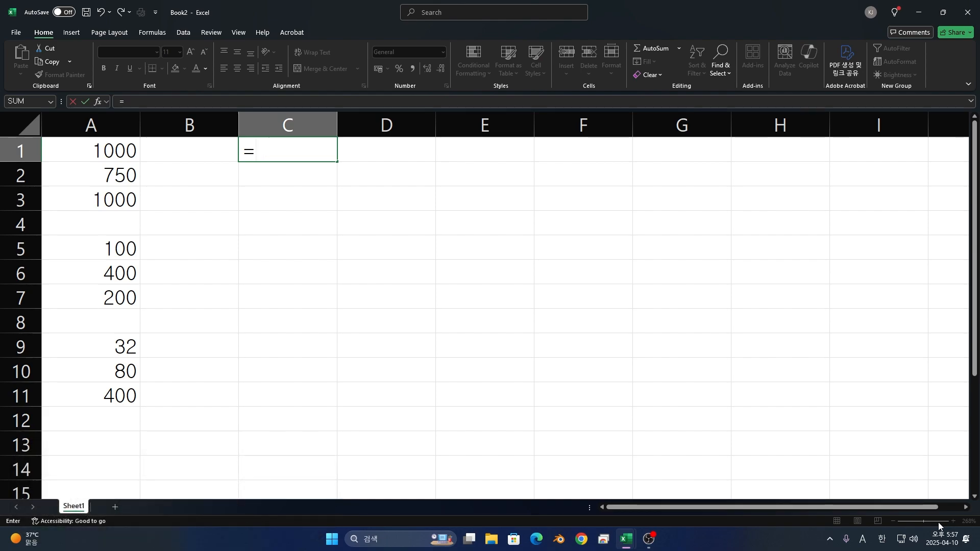
pyautogui.write('5')
pyautogui.press('BackSpace')
pyautogui.write('1-/')
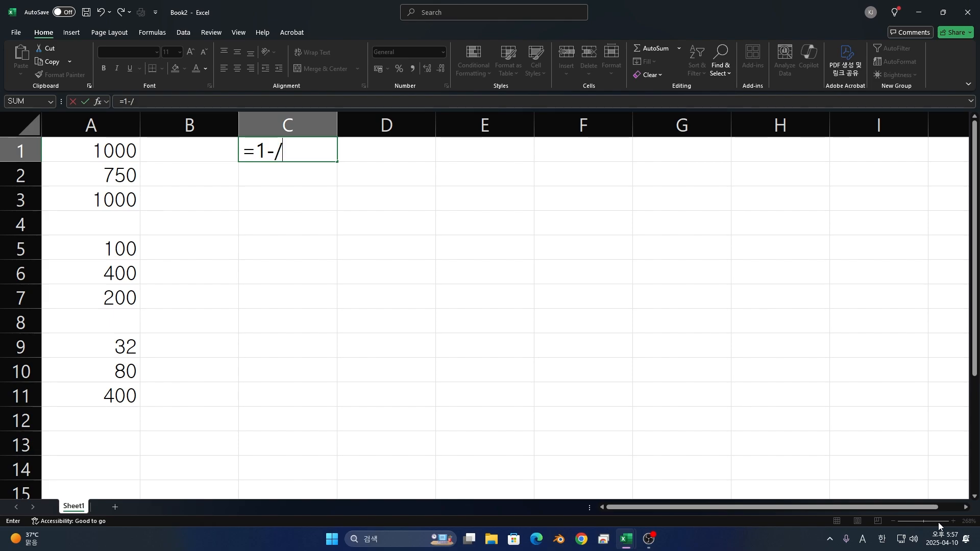
pyautogui.press('BackSpace')
pyautogui.press('BackSpace')
pyautogui.write('0/2')
pyautogui.press('Return')
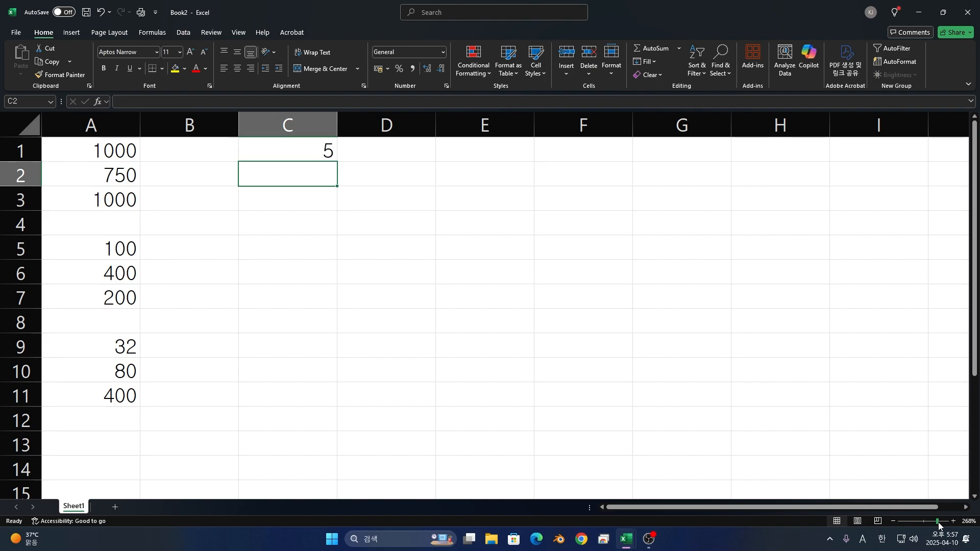
# - Enter the division formula =20/4 in cell C2
pyautogui.write('=20/')
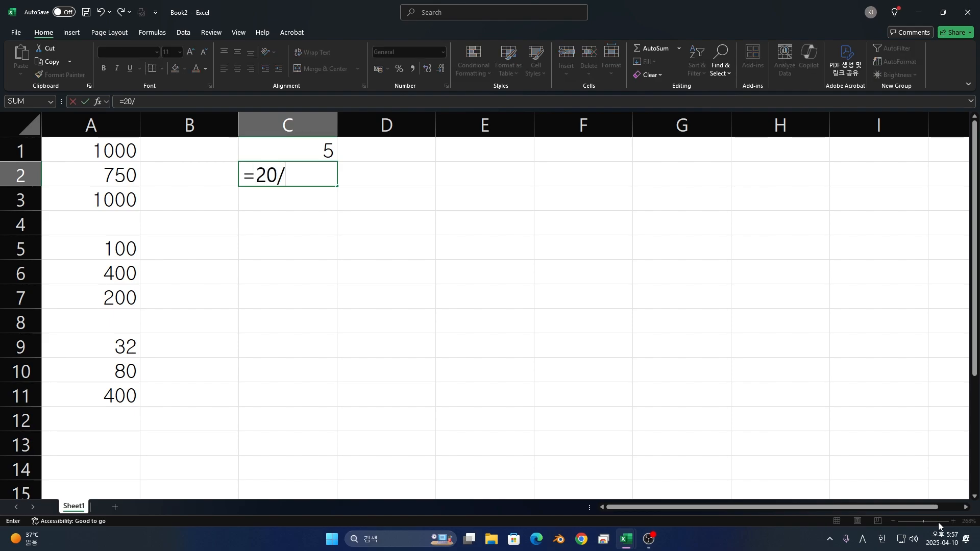
pyautogui.write('4')
pyautogui.press('Return')
# - Enter the division formula =55/1 in cell C3
pyautogui.write('=-')
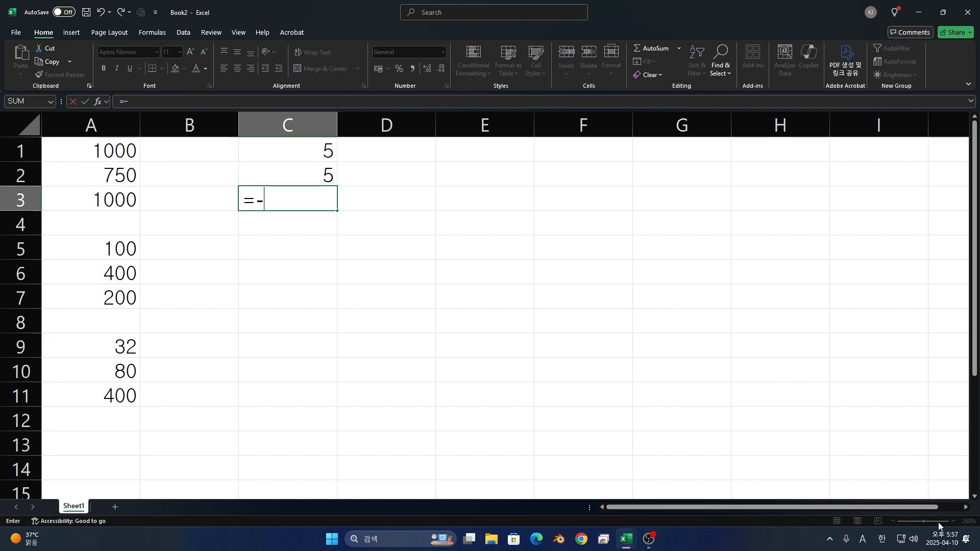
pyautogui.press('BackSpace')
pyautogui.write('55/')
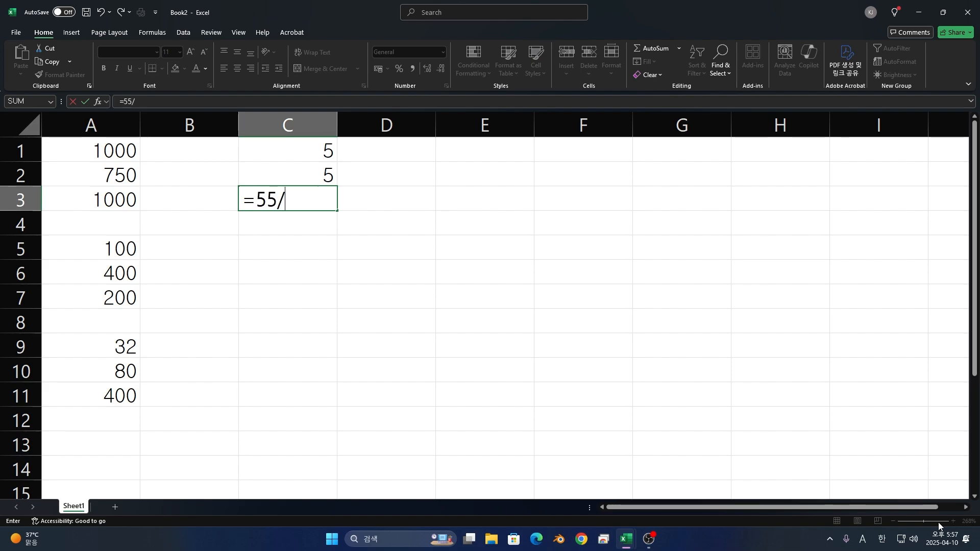
pyautogui.write('1')
pyautogui.press('Return')
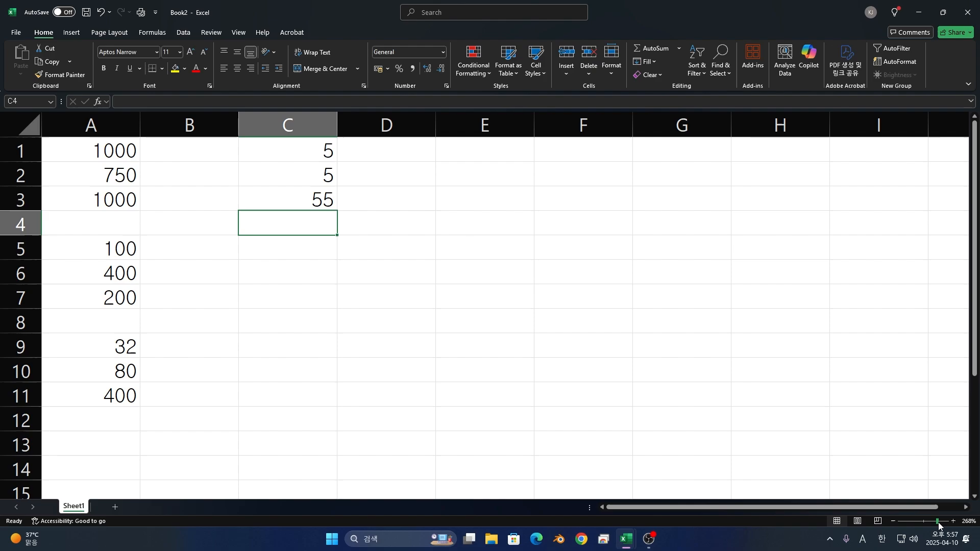
# - Divide three numbers in cell C4 with the formula =55/5/2
pyautogui.write('=55/5/')
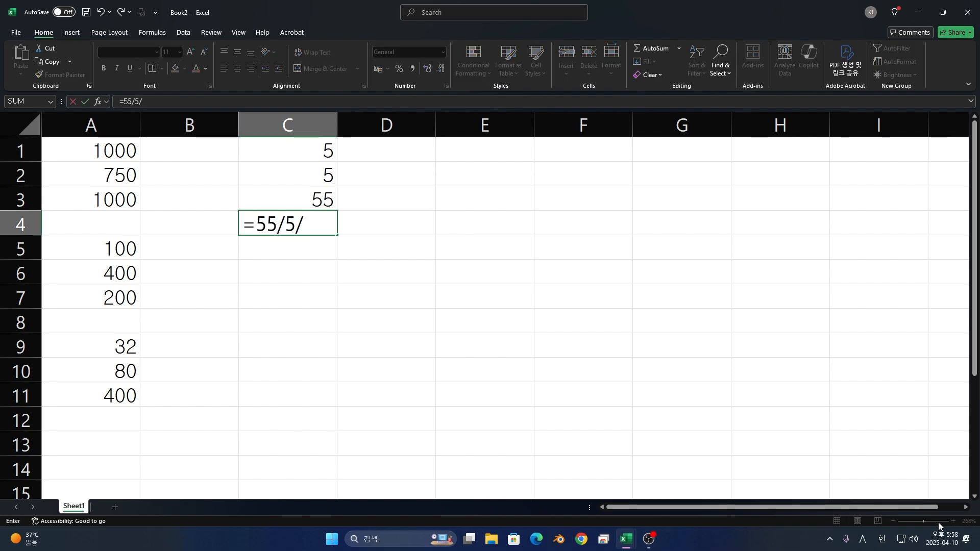
pyautogui.write('2')
pyautogui.press('Return')
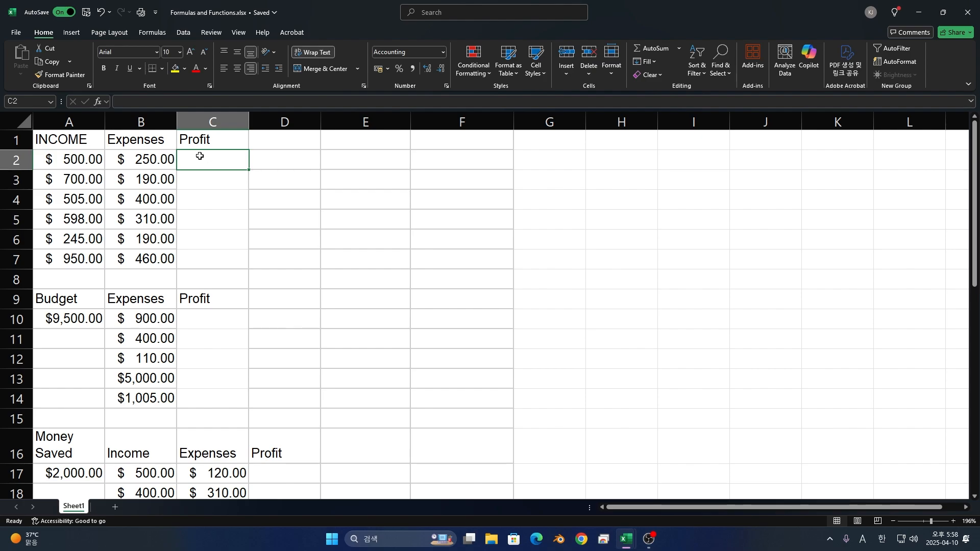
# - In the Formulas and Functions workbook, enter the typed-number formula =500-250 in Profit cell C2
pyautogui.press('Down')
pyautogui.press('Up')
pyautogui.write('=500-')
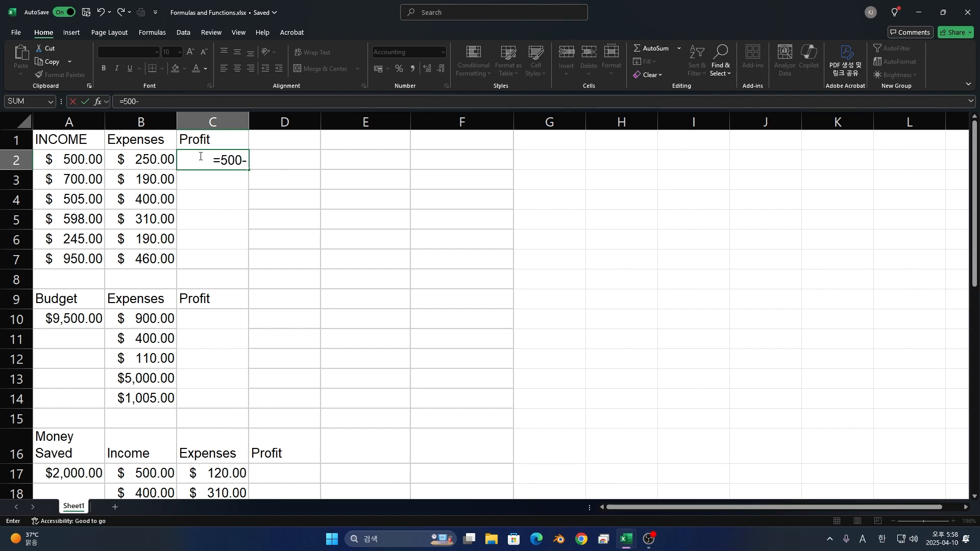
pyautogui.write('250')
pyautogui.press('Return')
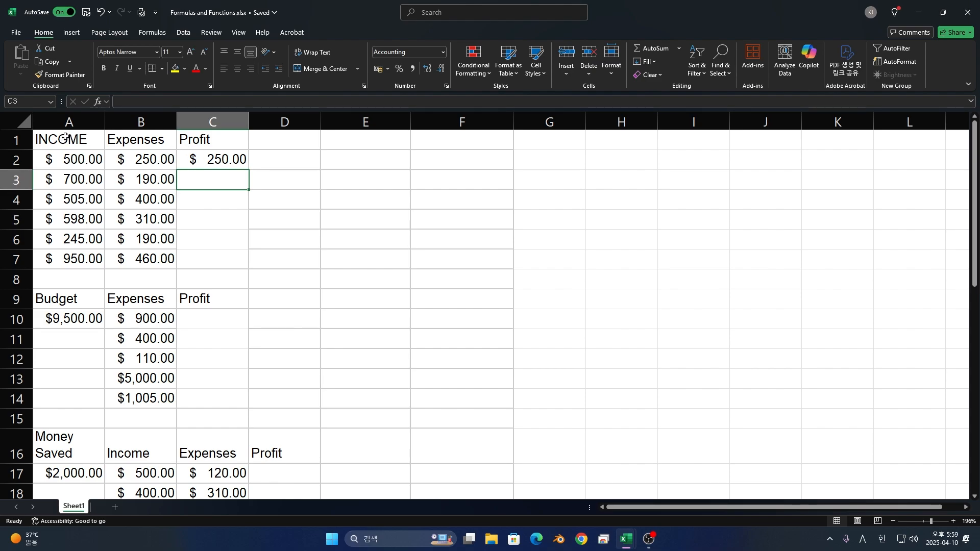
# - Replace the formula in Profit cell C2 with the cell-reference formula =A2-B2, subtracting expenses from income
pyautogui.click(247, 165)
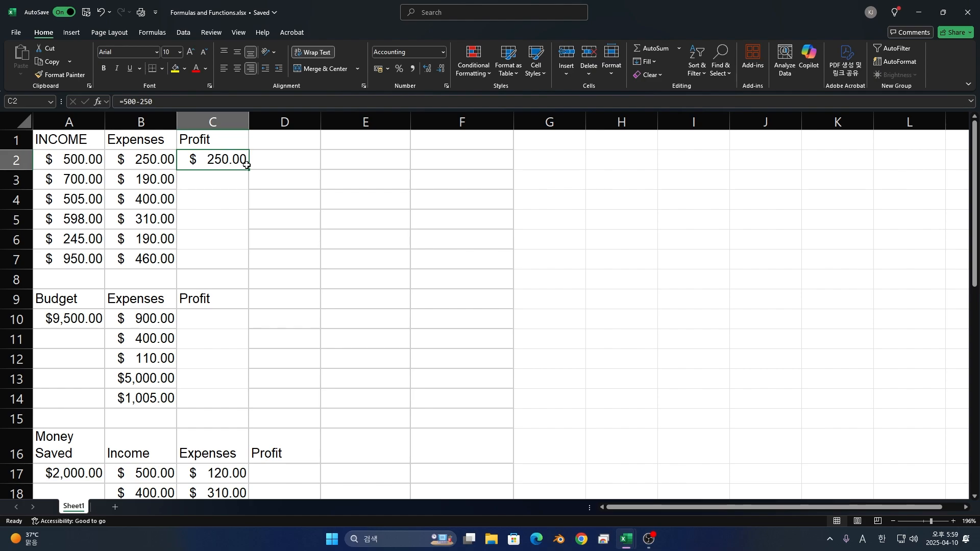
pyautogui.write('=')
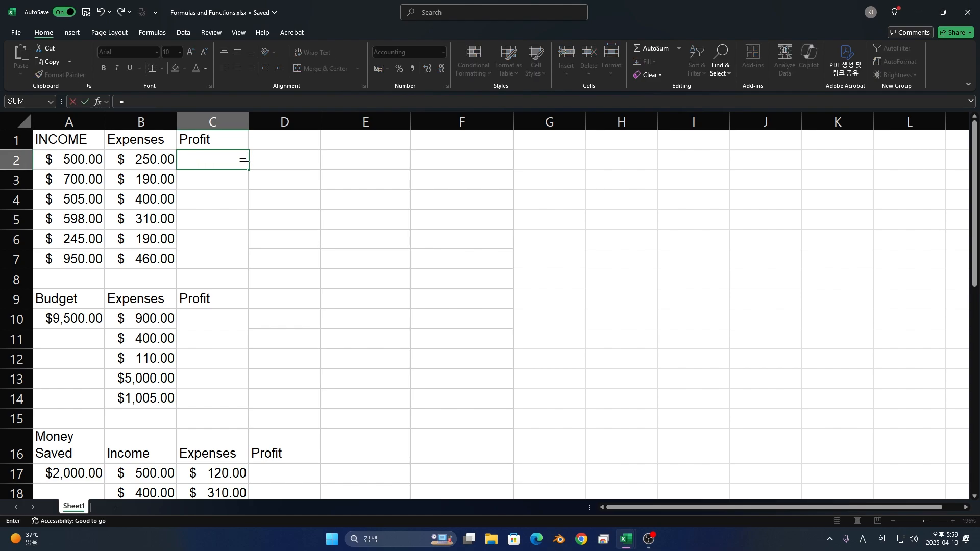
pyautogui.click(92, 157)
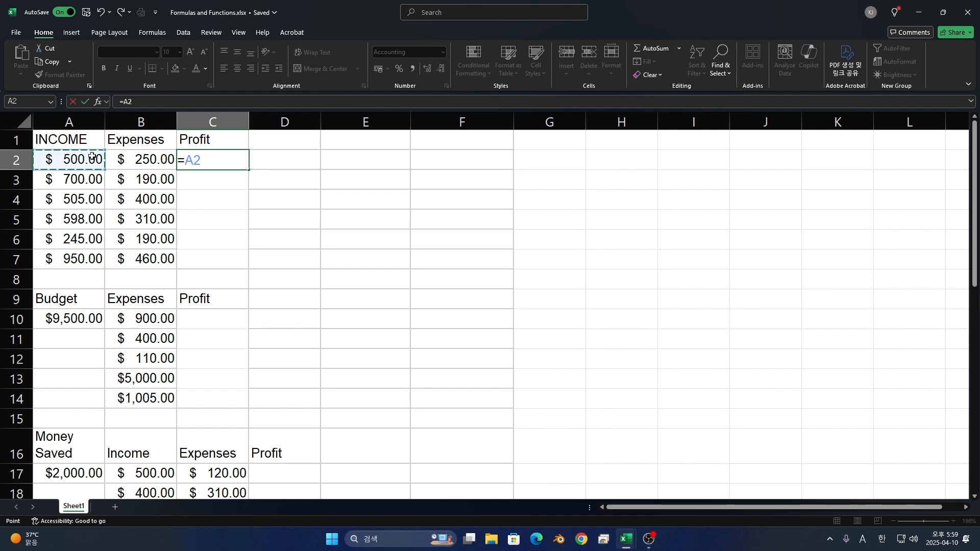
pyautogui.write('-')
pyautogui.click(151, 161)
pyautogui.press('Return')
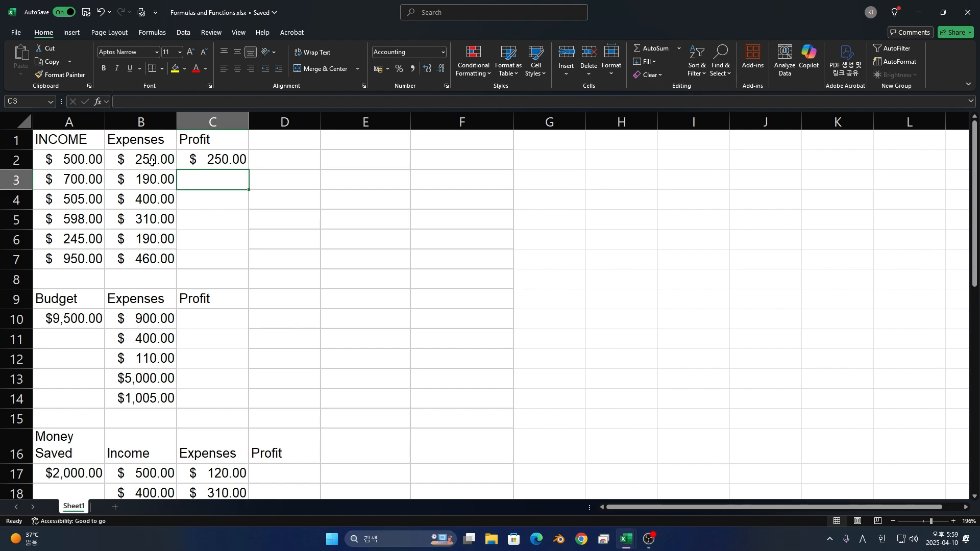
# - Calculate the profit in cell C3 with the cell-reference formula =A3-B3
pyautogui.write('=')
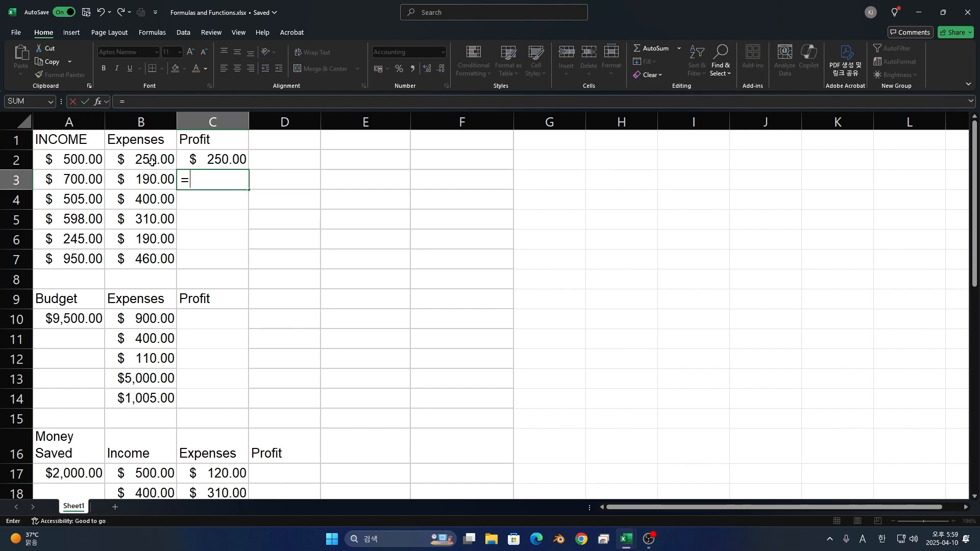
pyautogui.click(55, 173)
pyautogui.write('-')
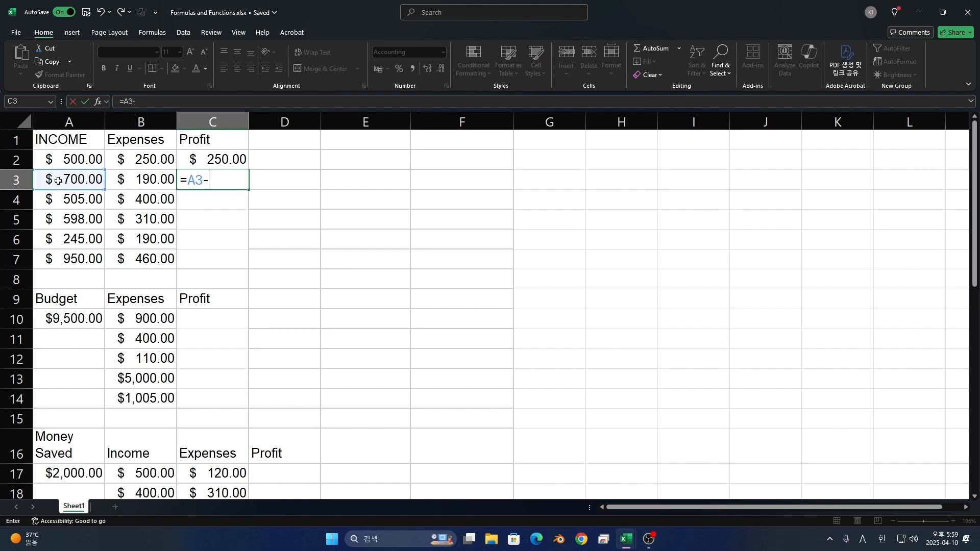
pyautogui.click(130, 180)
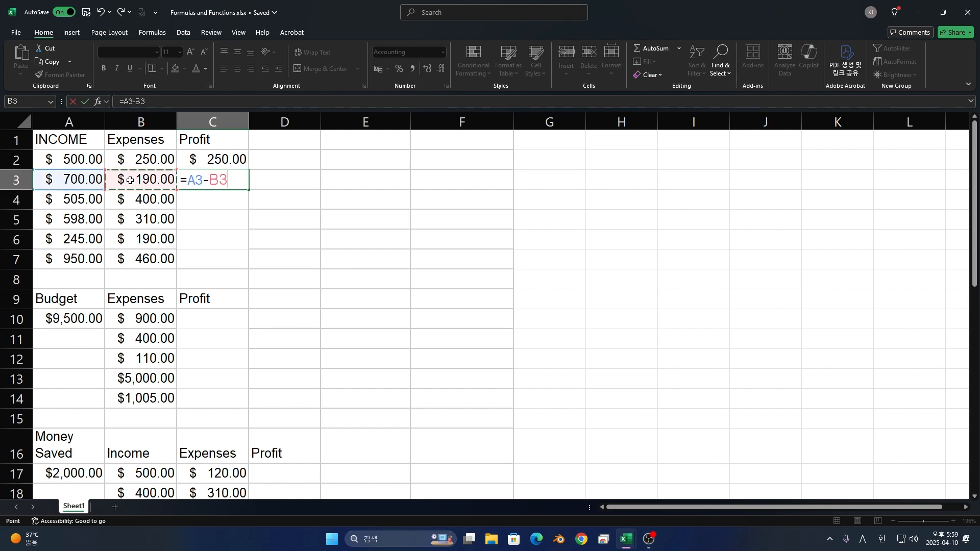
pyautogui.press('Return')
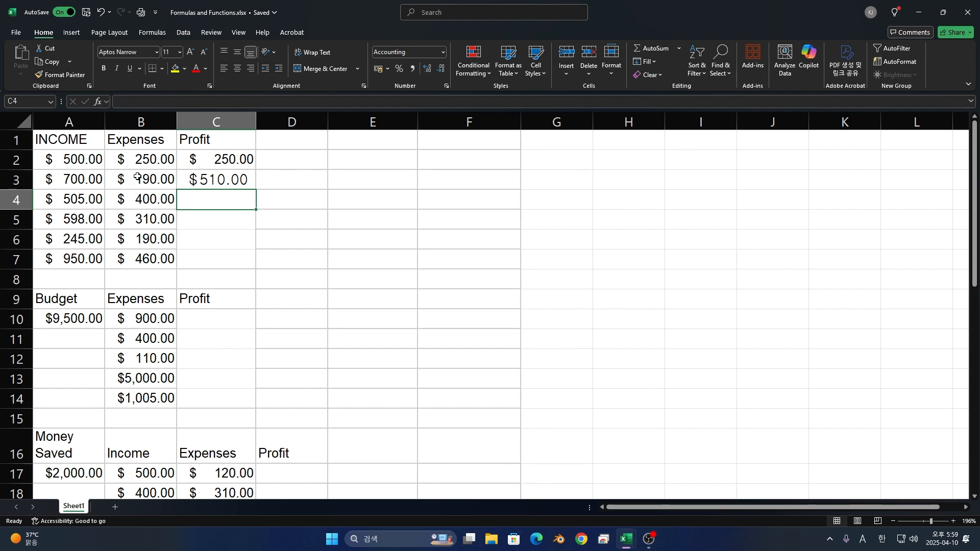
# - Calculate the profit in cell C4 with the cell-reference formula =A4-B4
pyautogui.write('=')
pyautogui.click(98, 191)
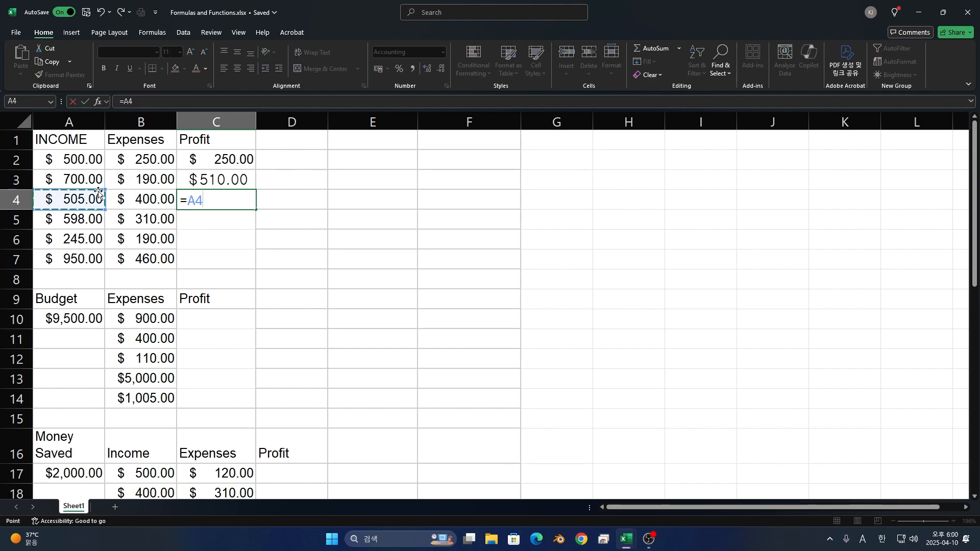
pyautogui.write('-')
pyautogui.click(155, 208)
pyautogui.press('Return')
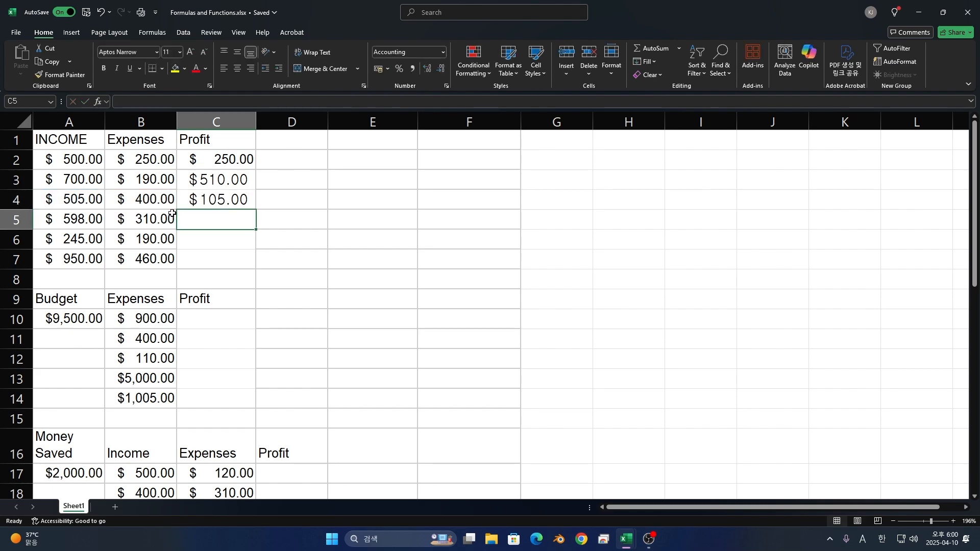
# - Calculate the profit in cell C5 with the cell-reference formula =A5-B5
pyautogui.write('=')
pyautogui.click(52, 219)
pyautogui.write('-')
pyautogui.click(159, 207)
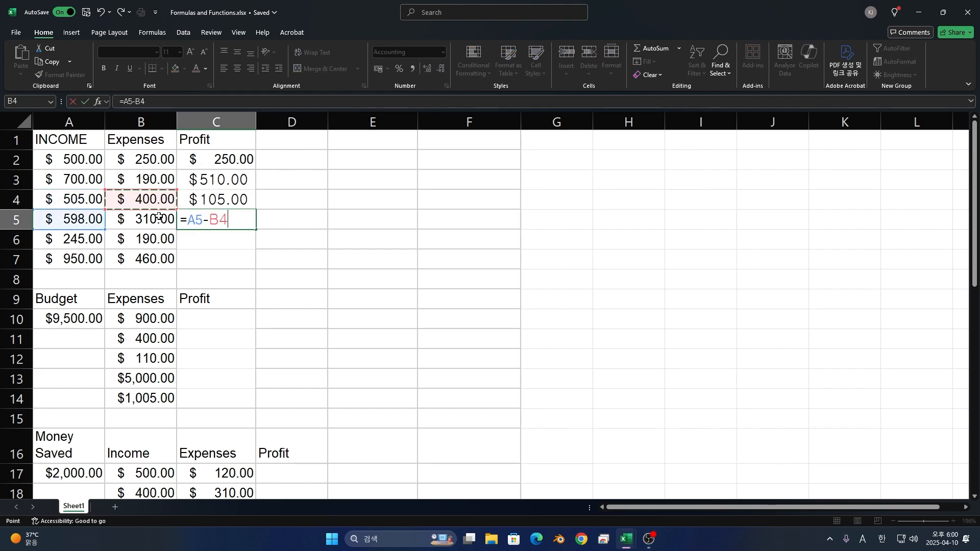
pyautogui.click(166, 213)
pyautogui.press('Return')
# - Calculate the profit in cell C6 with the cell-reference formula =A6-B6
pyautogui.write('-')
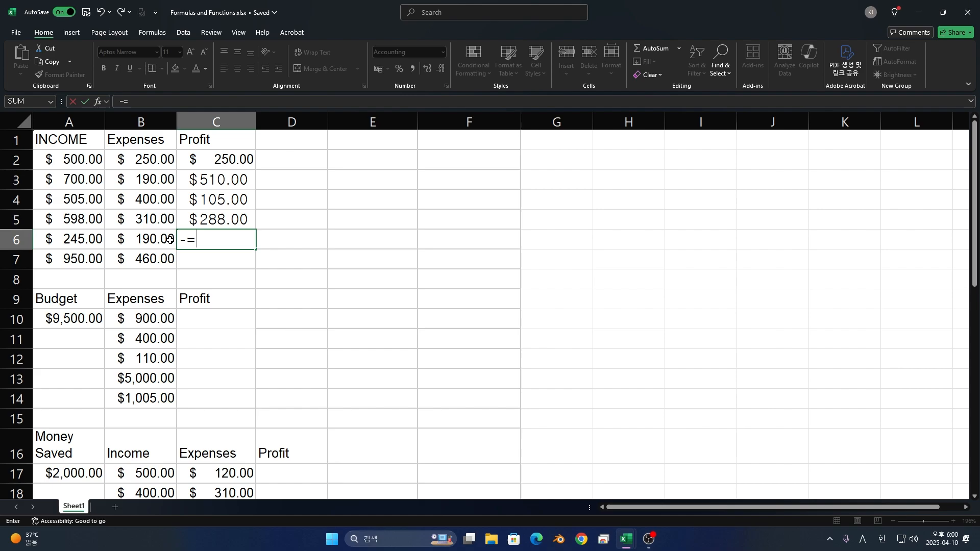
pyautogui.press('BackSpace')
pyautogui.write('=')
pyautogui.click(81, 236)
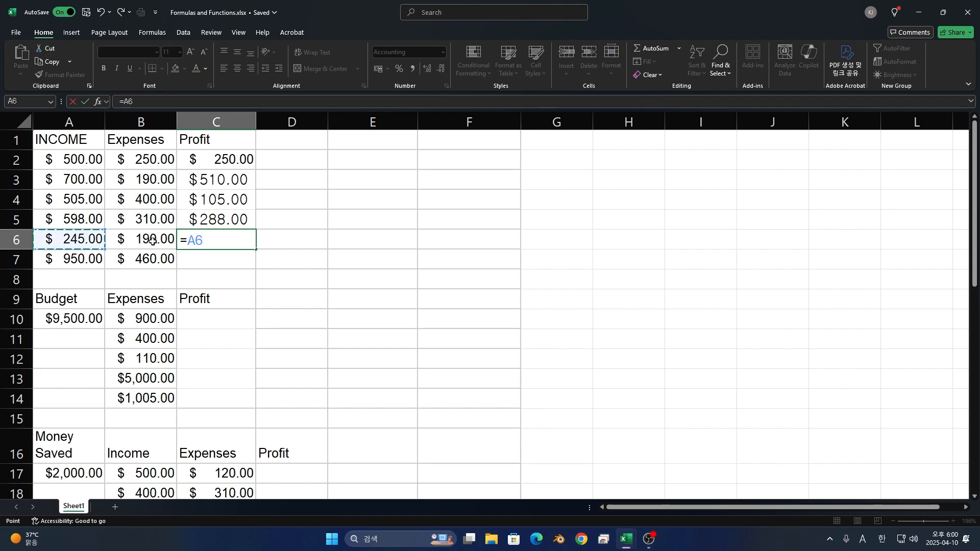
pyautogui.write('=')
pyautogui.write('-')
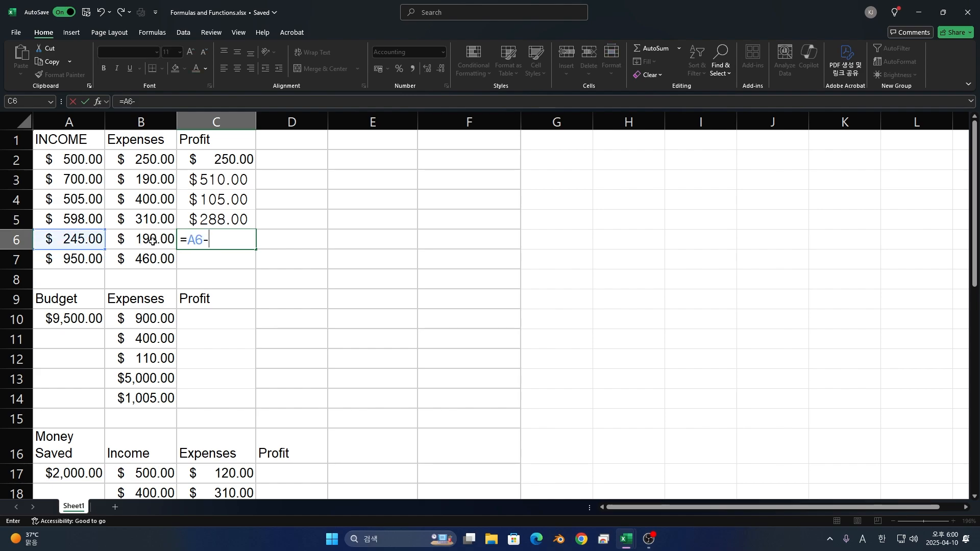
pyautogui.click(156, 241)
pyautogui.press('Return')
# - Calculate the profit in cell C7 with the cell-reference formula =A7-B7
pyautogui.write('=')
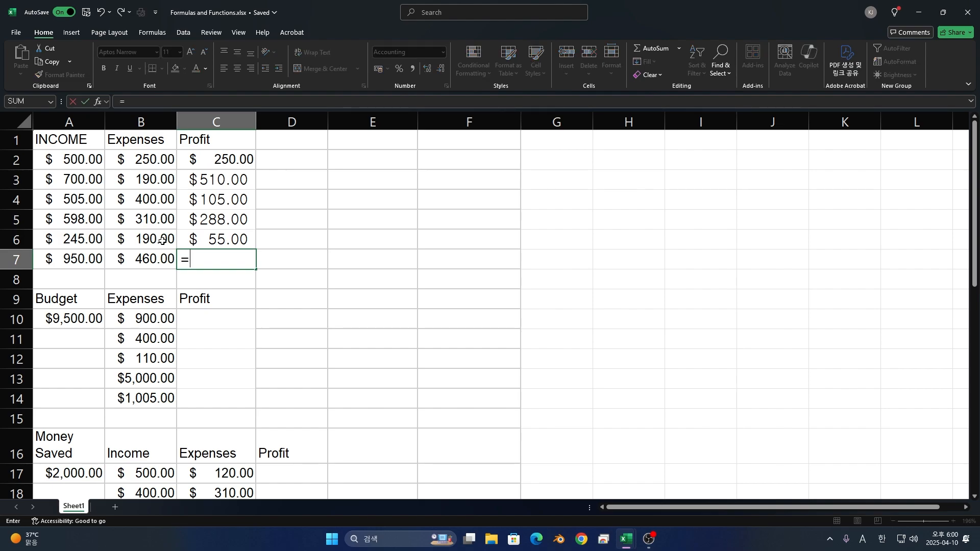
pyautogui.click(54, 254)
pyautogui.write('-')
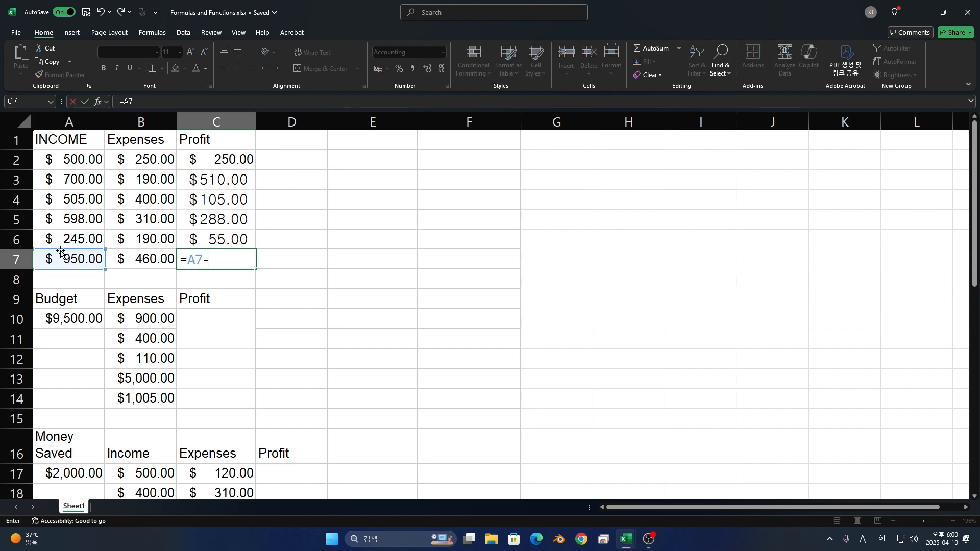
pyautogui.click(116, 255)
pyautogui.press('Return')
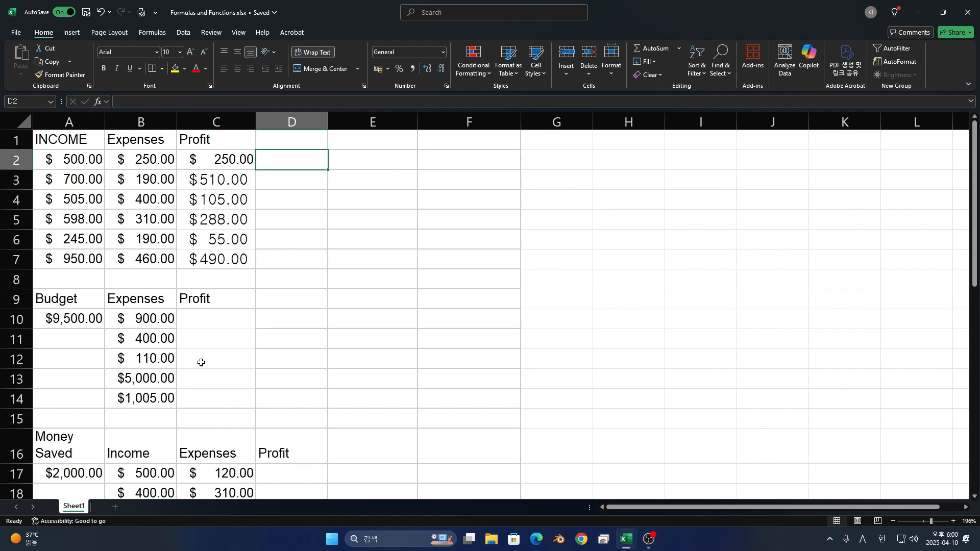
# - Divide the first income by its expenses in cell F2 with the formula =A2/B2
pyautogui.press('Right')
pyautogui.press('Right')
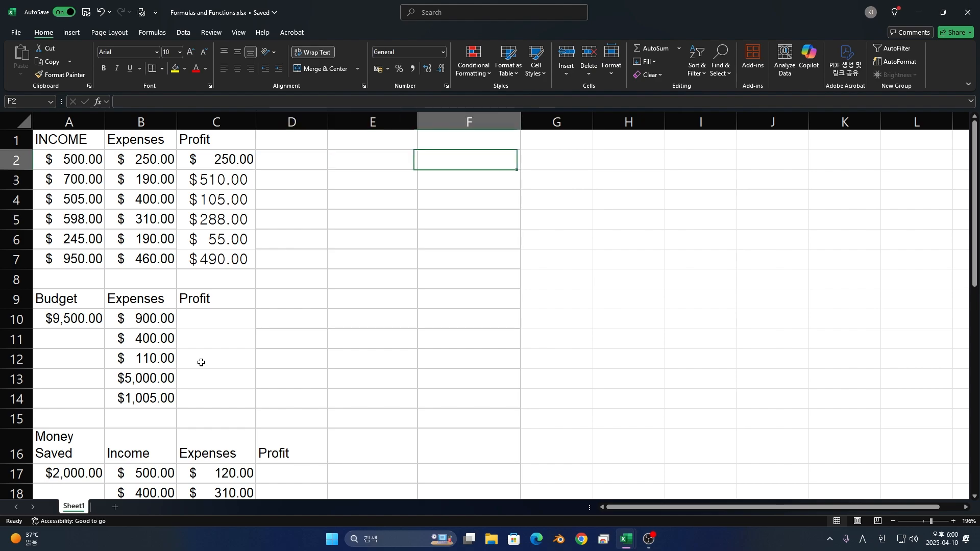
pyautogui.write('=')
pyautogui.click(74, 160)
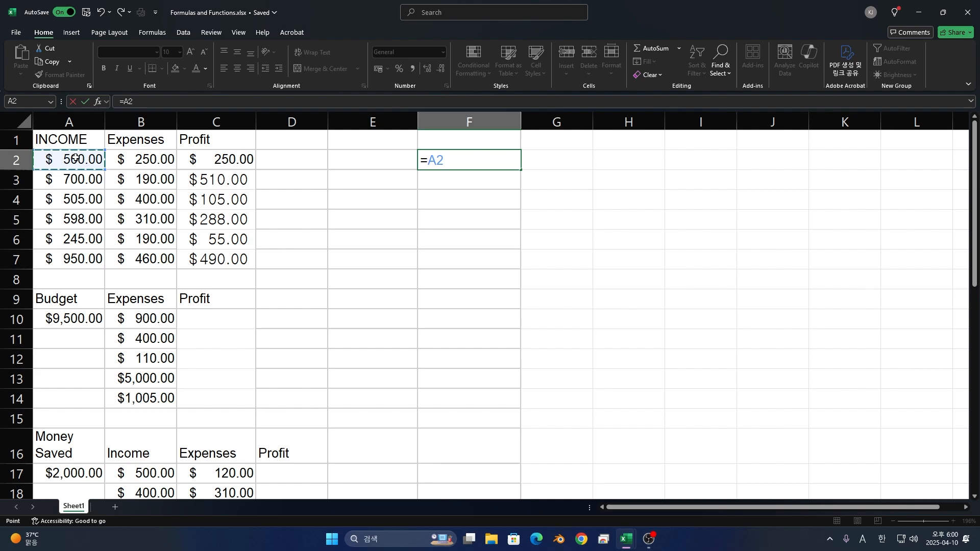
pyautogui.write('/')
pyautogui.click(129, 152)
pyautogui.press('Return')
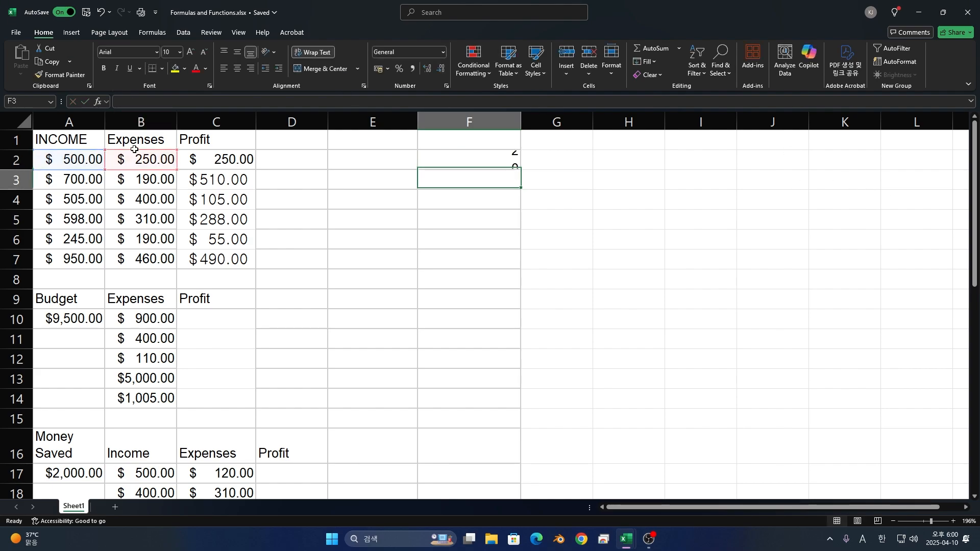
# - Multiply the second income by its expenses in cell F3 with the formula =A3*B3
pyautogui.write('=')
pyautogui.click(82, 187)
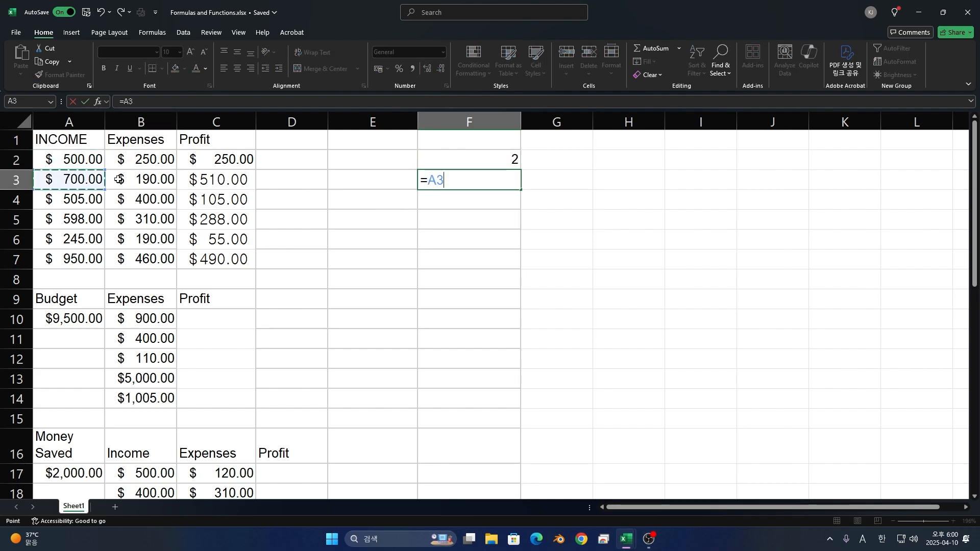
pyautogui.write('/')
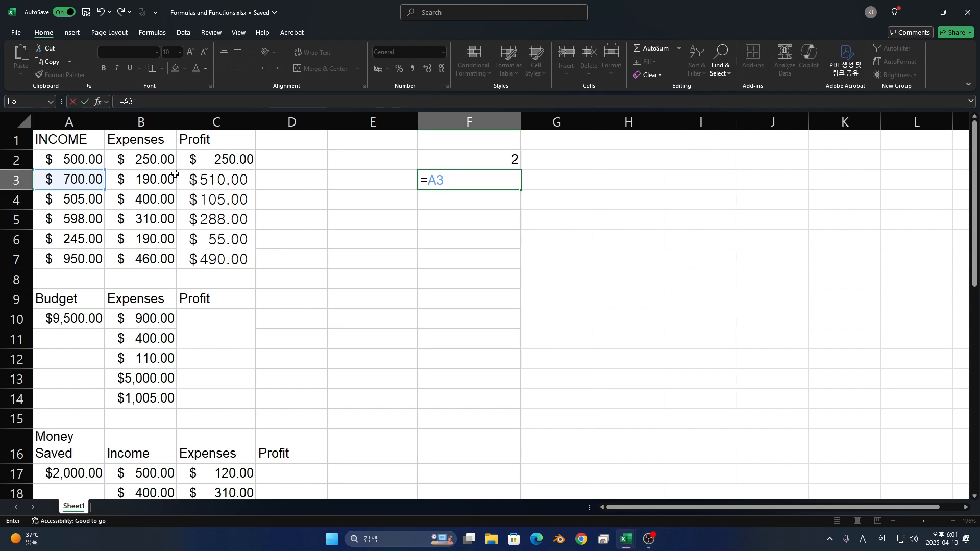
pyautogui.click(116, 174)
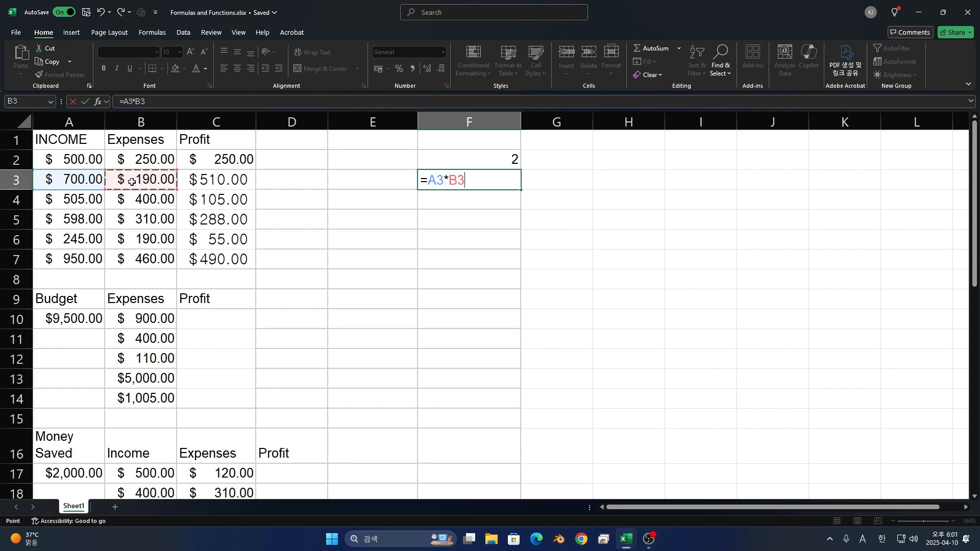
pyautogui.press('Return')
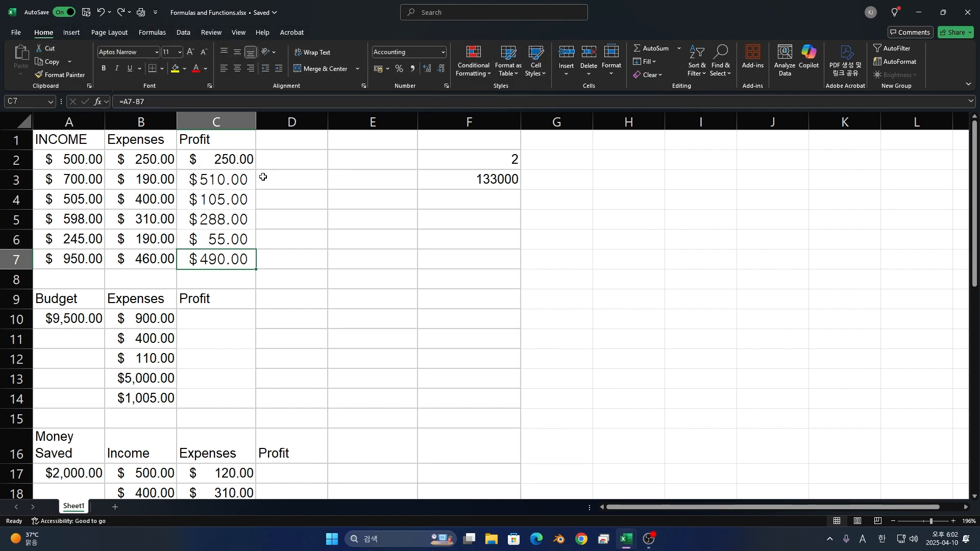
# - Clear the profit formulas in C3:C7 and fill the formula from C2 down through C7
pyautogui.press('BackSpace')
pyautogui.press('Up')
pyautogui.press('BackSpace')
pyautogui.press('Up')
pyautogui.press('BackSpace')
pyautogui.press('Up')
pyautogui.press('BackSpace')
pyautogui.press('Up')
pyautogui.press('BackSpace')
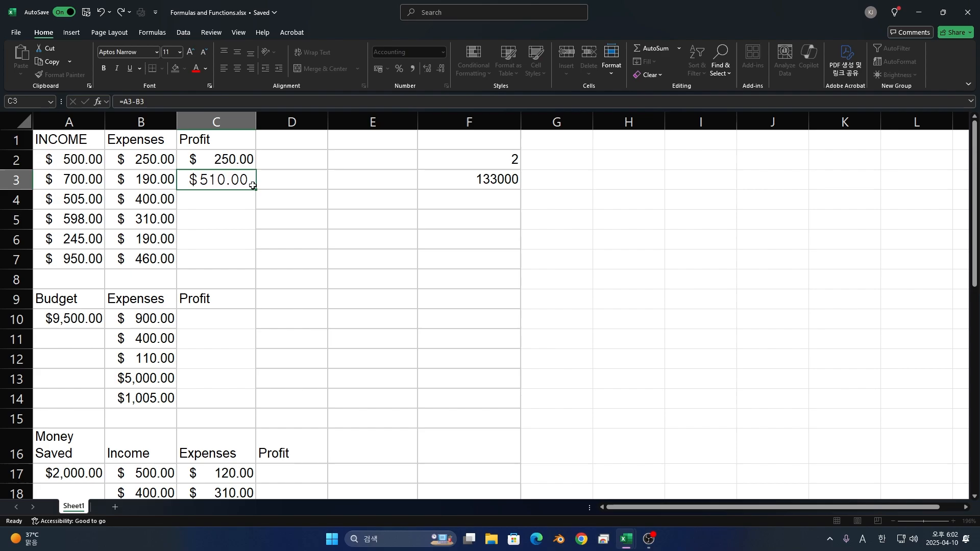
pyautogui.press('Up')
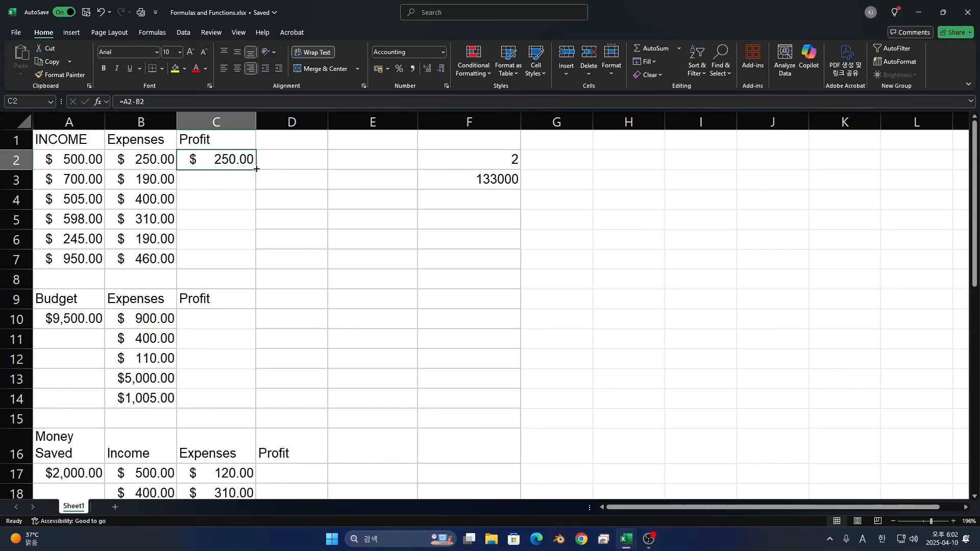
pyautogui.moveTo(447, 257); pyautogui.dragTo(399, 550)
pyautogui.moveTo(239, 267); pyautogui.dragTo(239, 267)
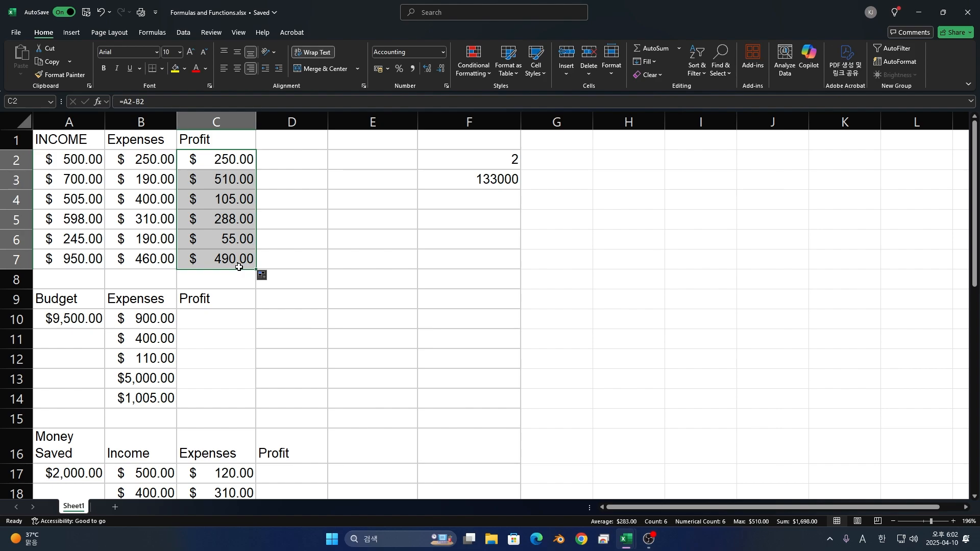
# - Examine the filled profit formulas in C2, C3 and C4 and the income and expense cells they refer to
pyautogui.doubleClick(250, 160)
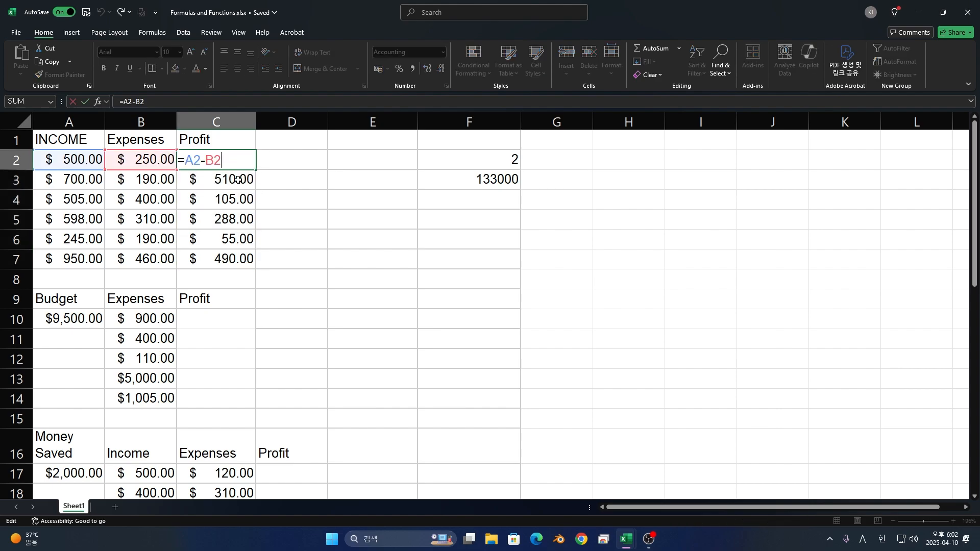
pyautogui.doubleClick(236, 182)
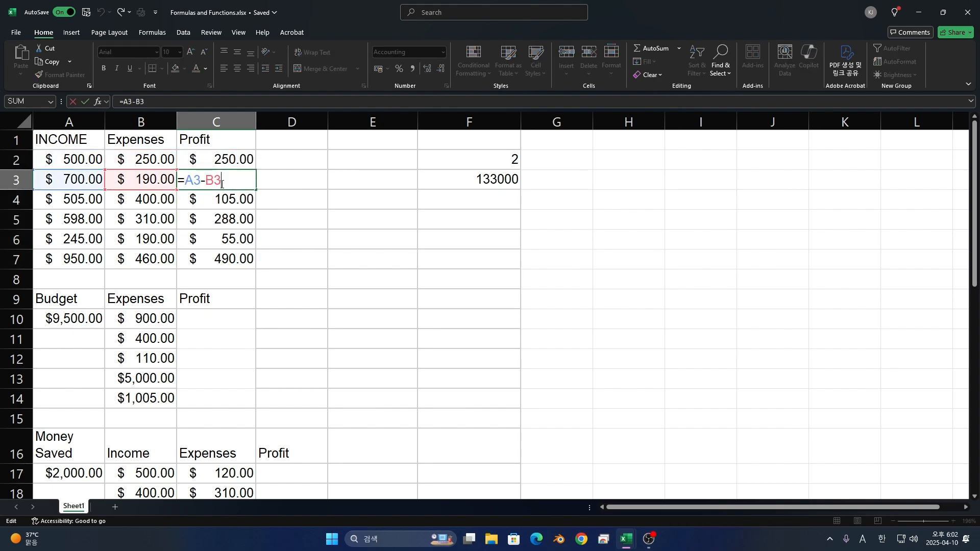
pyautogui.doubleClick(216, 212)
pyautogui.click(214, 200)
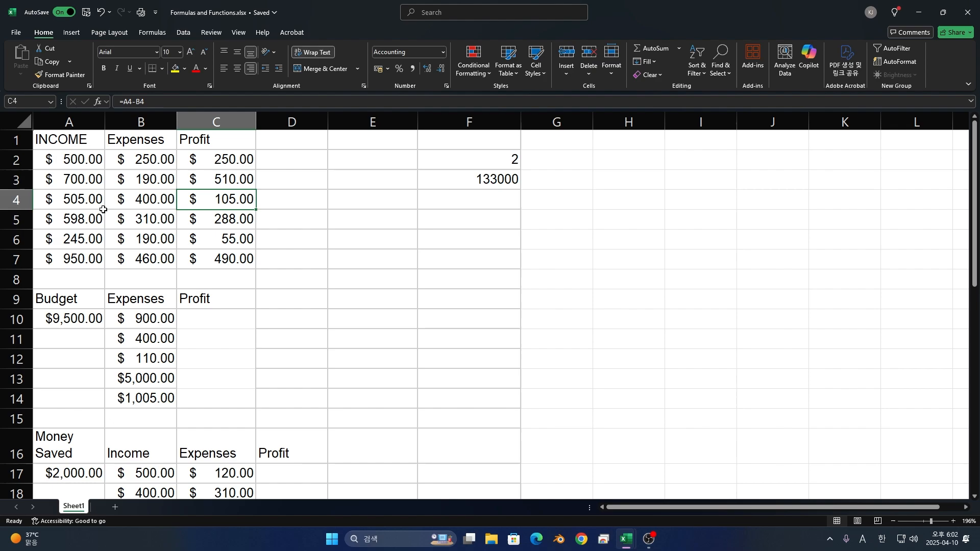
pyautogui.click(88, 199)
pyautogui.click(128, 197)
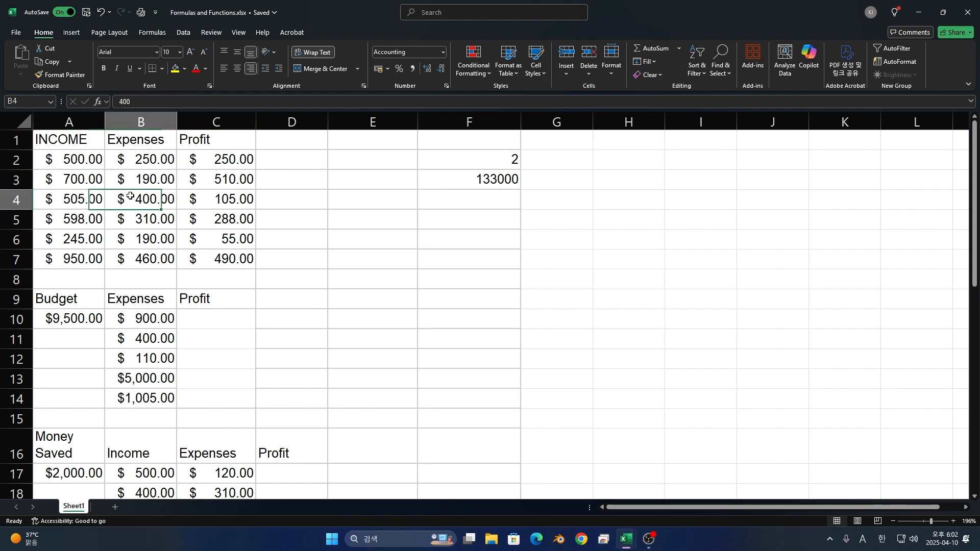
# - Calculate the first budget profit in C10 with the formula =A10-B10 and fill it down through C14
pyautogui.click(212, 181)
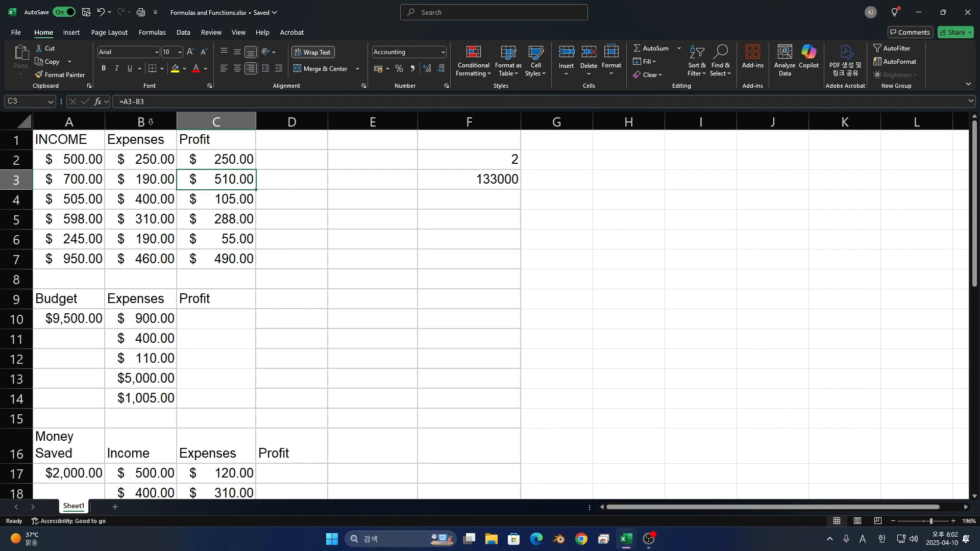
pyautogui.click(222, 312)
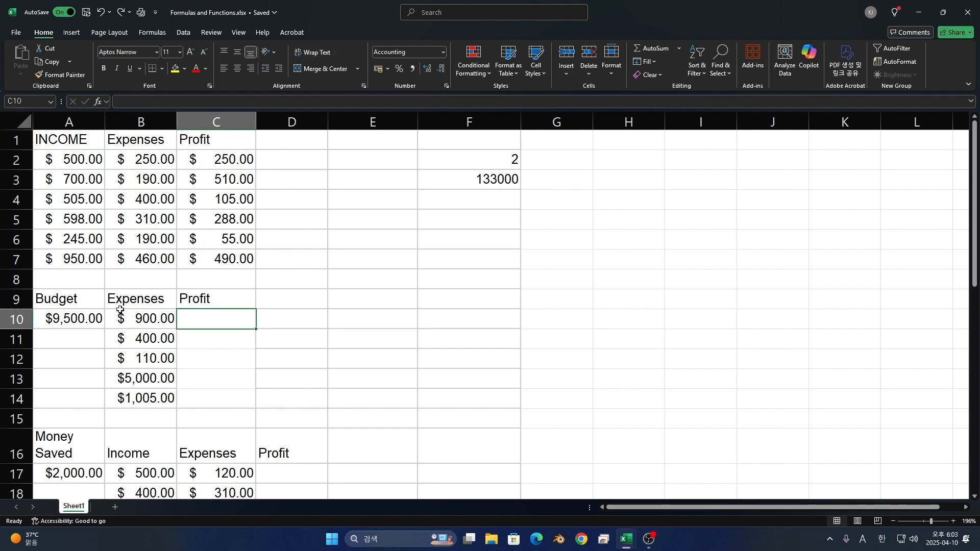
pyautogui.write('=')
pyautogui.click(101, 318)
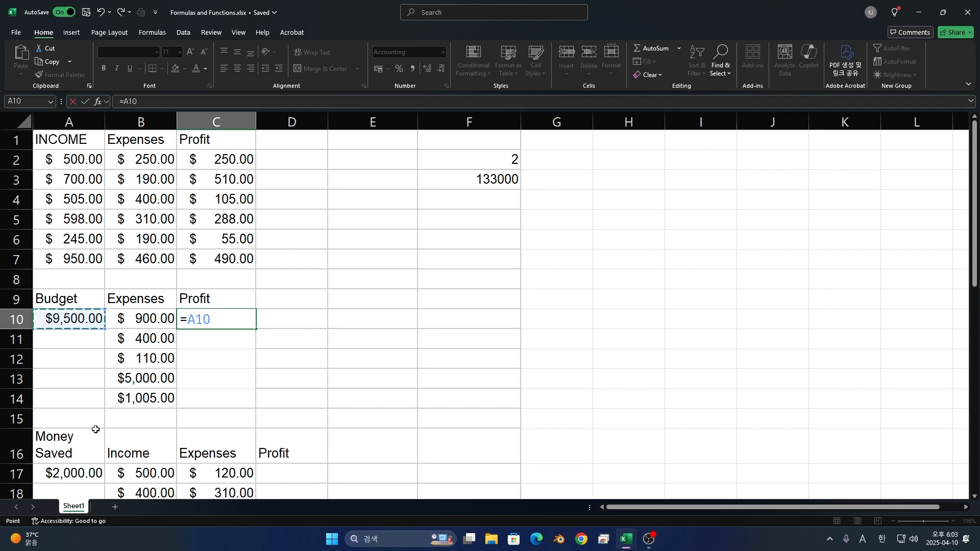
pyautogui.scroll(-1, 90, 357)
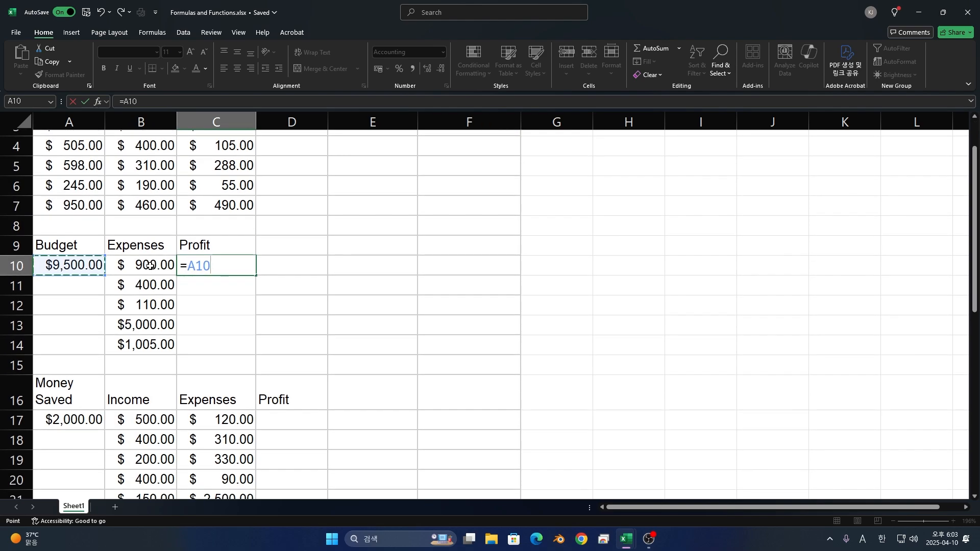
pyautogui.write('-')
pyautogui.click(146, 265)
pyautogui.press('Return')
pyautogui.click(236, 262)
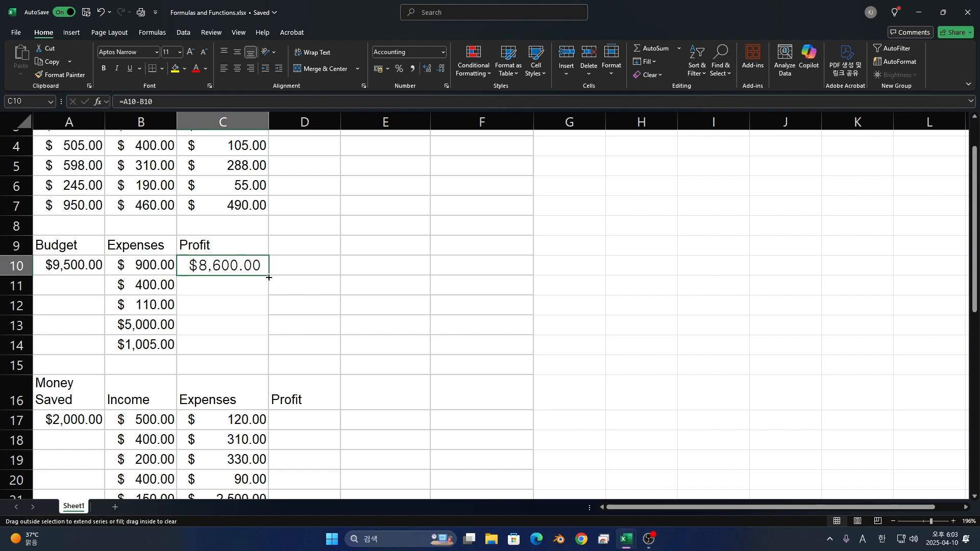
pyautogui.moveTo(268, 277); pyautogui.dragTo(262, 358)
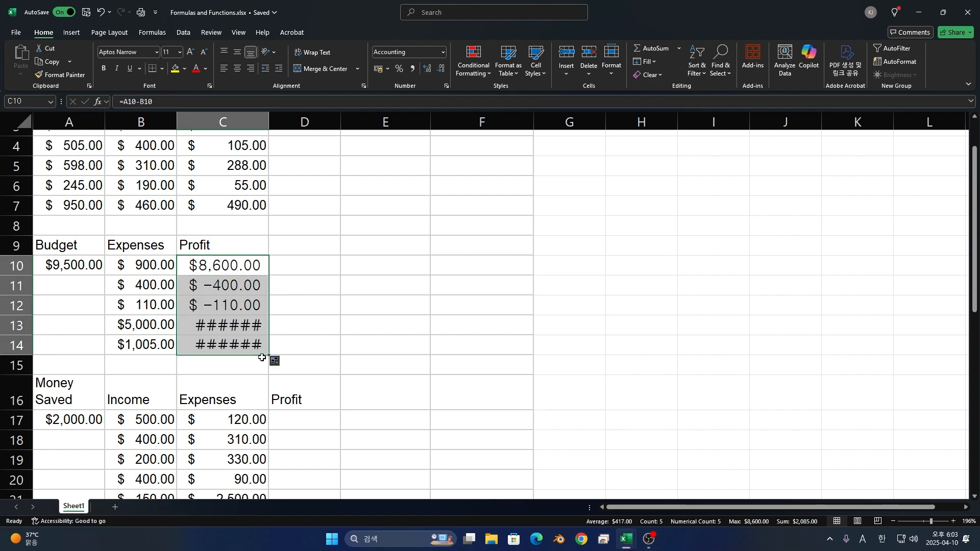
# - Examine the filled profit formulas in C11:C13 and the budget and expense cells they refer to
pyautogui.click(224, 305)
pyautogui.click(220, 292)
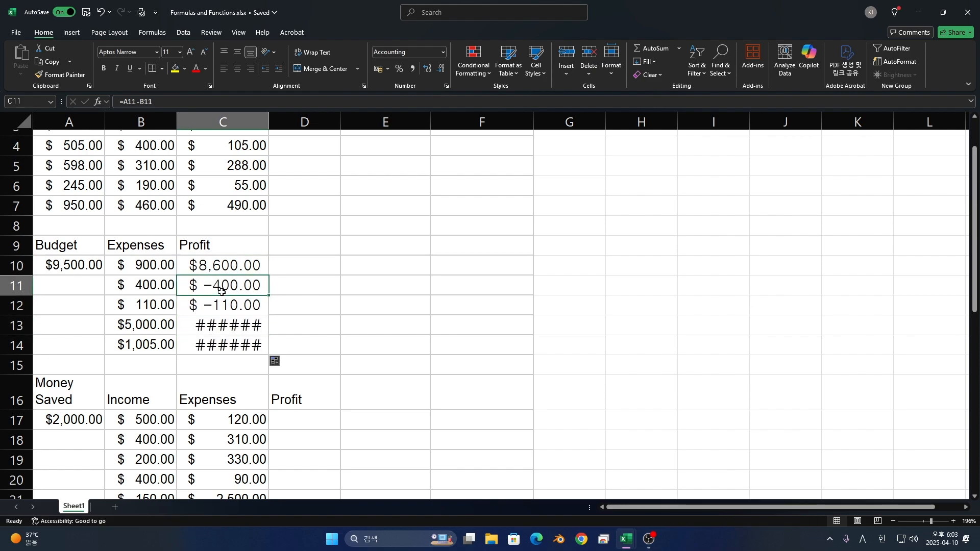
pyautogui.click(80, 292)
pyautogui.click(132, 287)
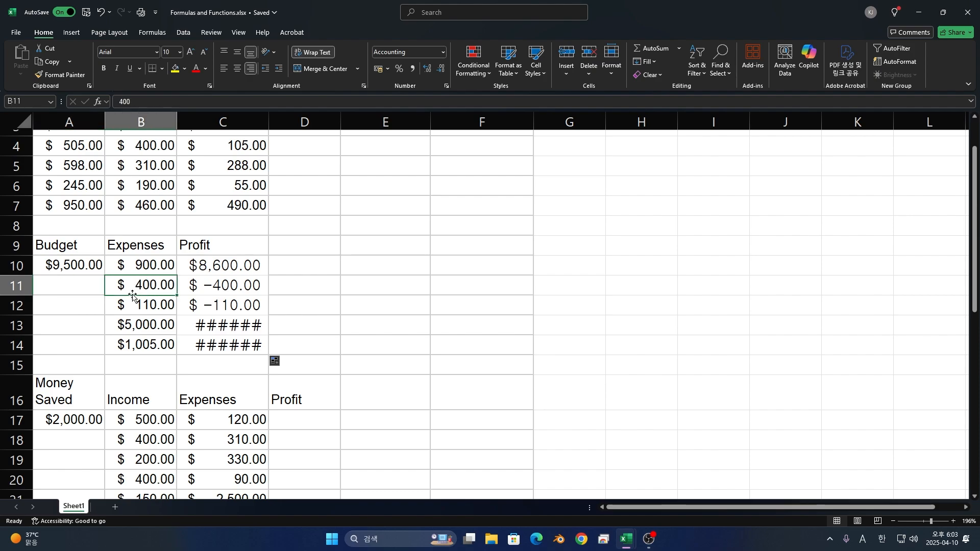
pyautogui.click(95, 307)
pyautogui.click(140, 310)
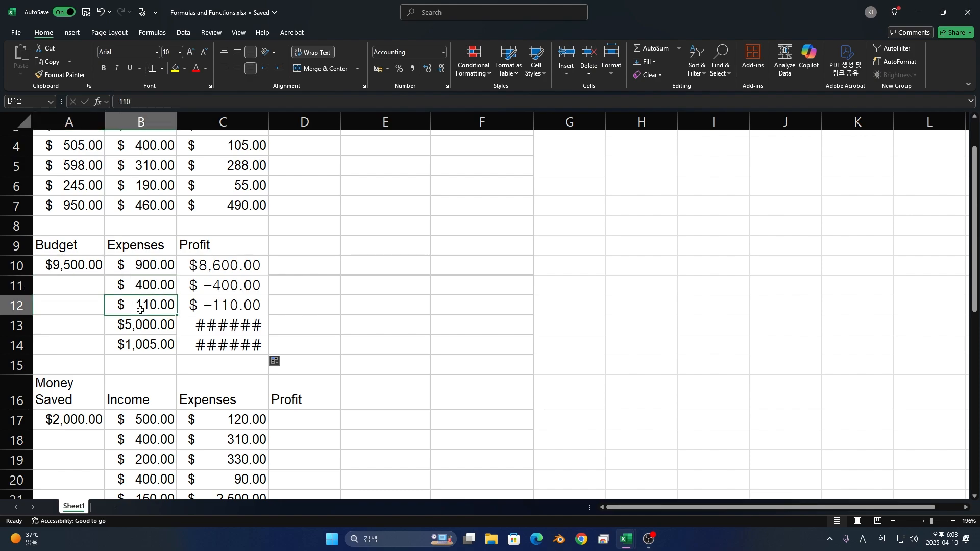
pyautogui.click(133, 327)
pyautogui.click(227, 325)
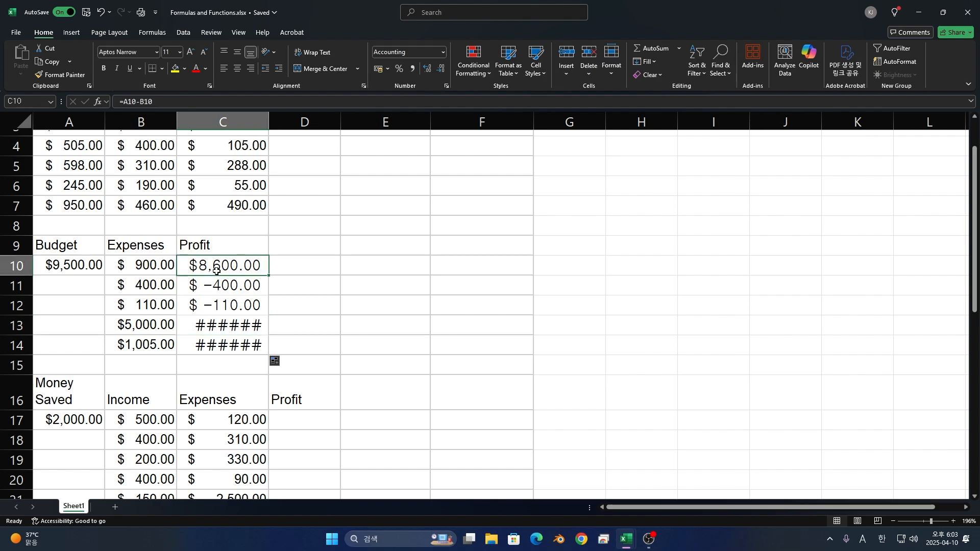
# - Make the budget reference in C10 absolute by changing the formula to =$A$10-B10
pyautogui.doubleClick(217, 270)
pyautogui.press('Escape')
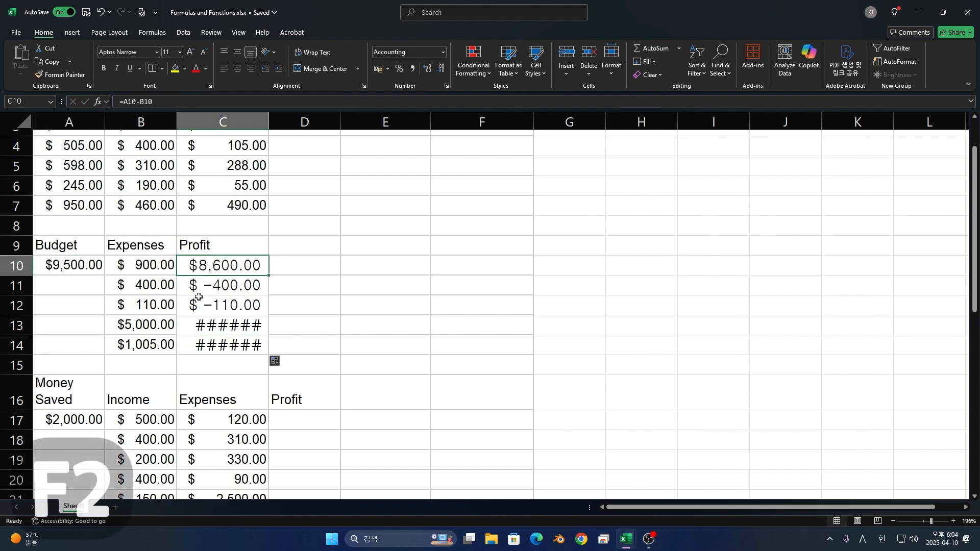
pyautogui.press('F2')
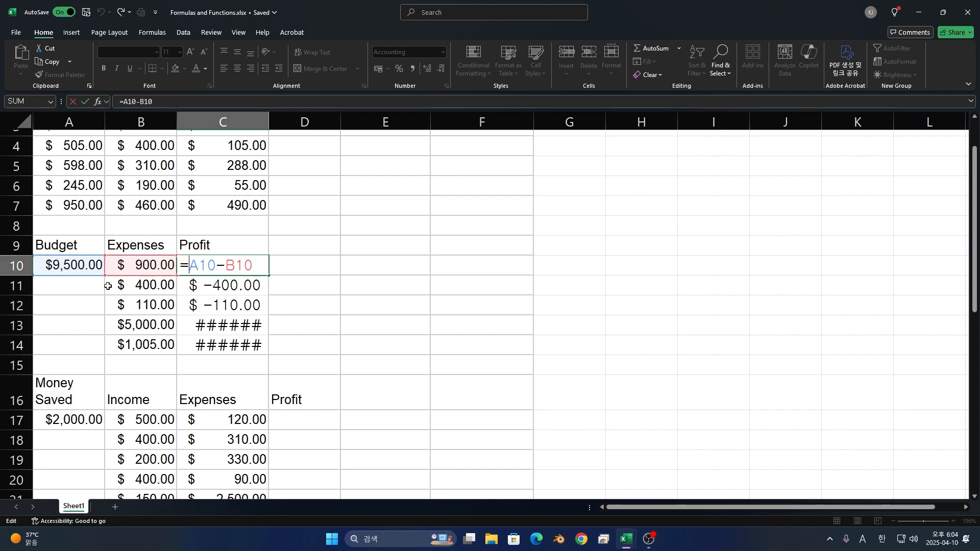
pyautogui.write('$A')
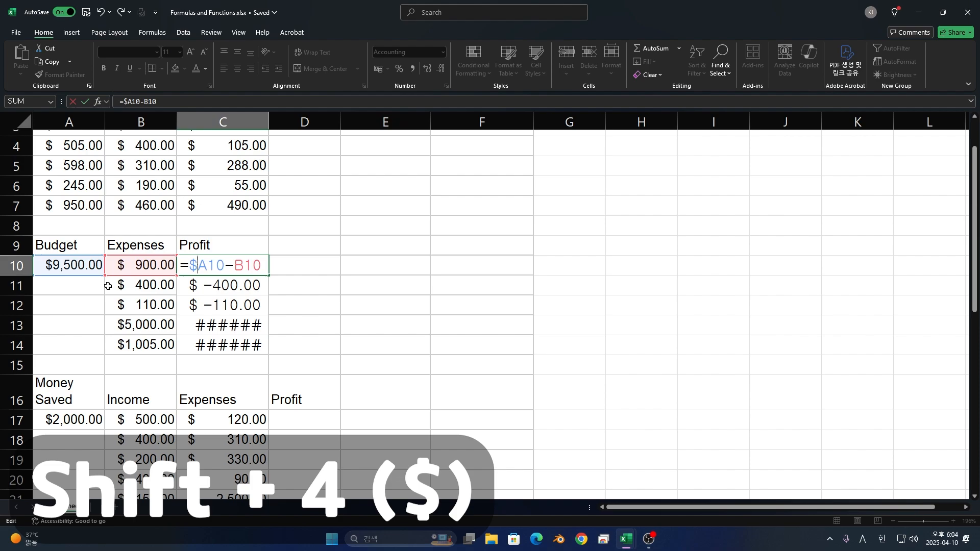
pyautogui.write('$')
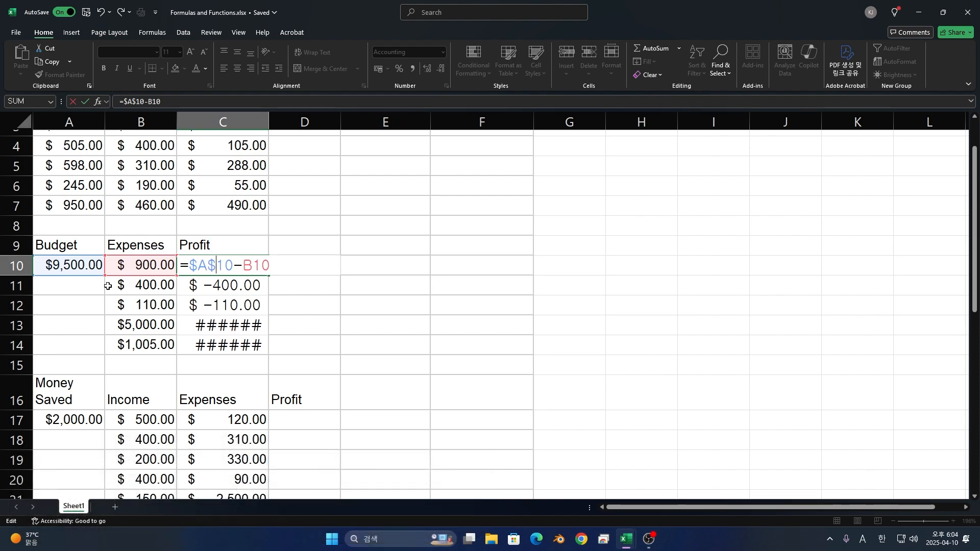
pyautogui.hotkey('shift', 'Return')
pyautogui.press('BackSpace')
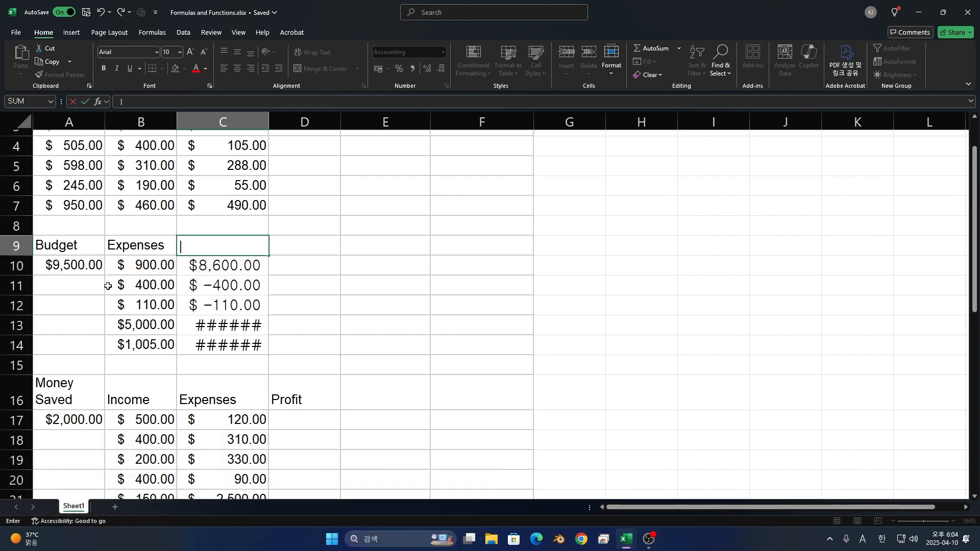
pyautogui.write('|')
pyautogui.press('Return')
pyautogui.hotkey('ctrl', 'z')
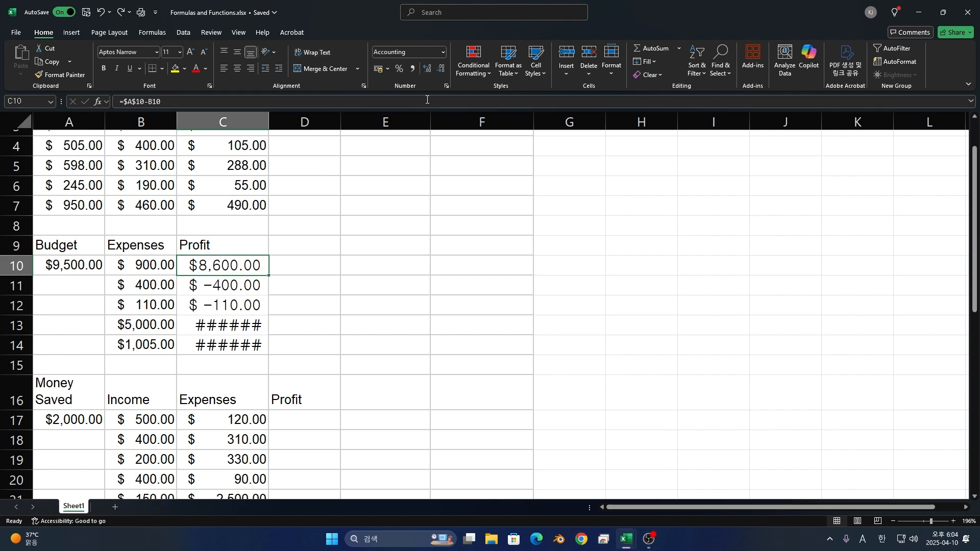
# - Fill the absolute-reference profit formula from C10 down through C14
pyautogui.moveTo(269, 274); pyautogui.dragTo(273, 355)
pyautogui.press('Escape')
pyautogui.moveTo(269, 275); pyautogui.dragTo(267, 353)
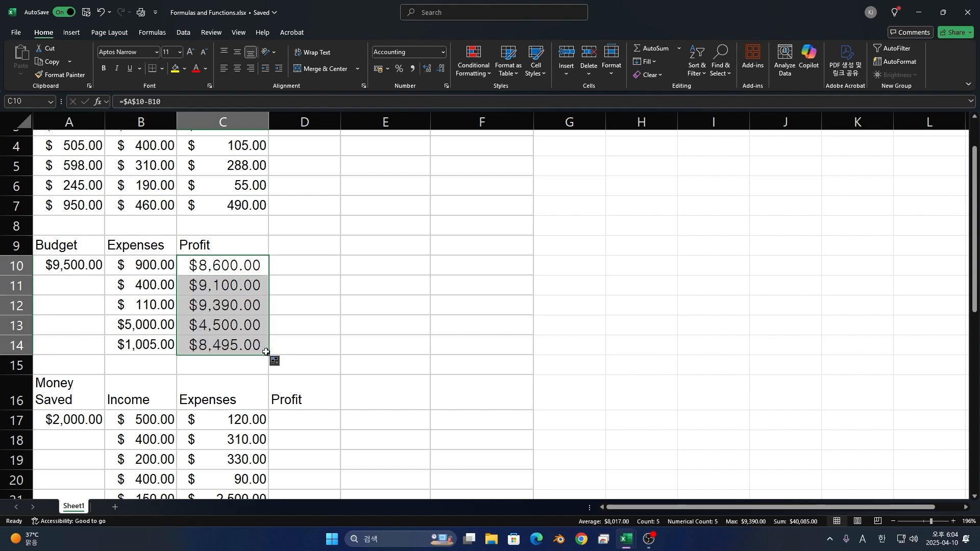
# - Examine the references in the filled profit formulas in C11, C12, C13 and C14
pyautogui.doubleClick(226, 285)
pyautogui.doubleClick(207, 305)
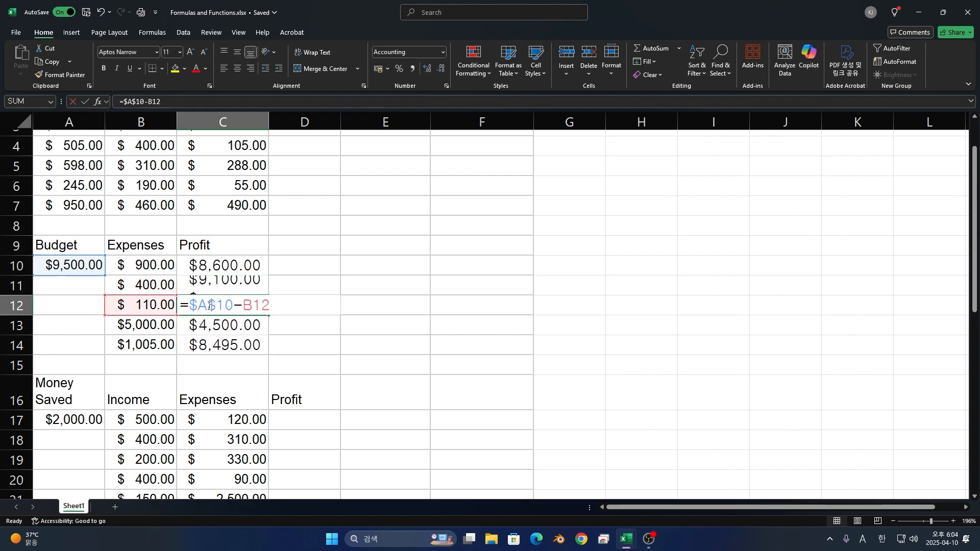
pyautogui.press('Return')
pyautogui.doubleClick(244, 327)
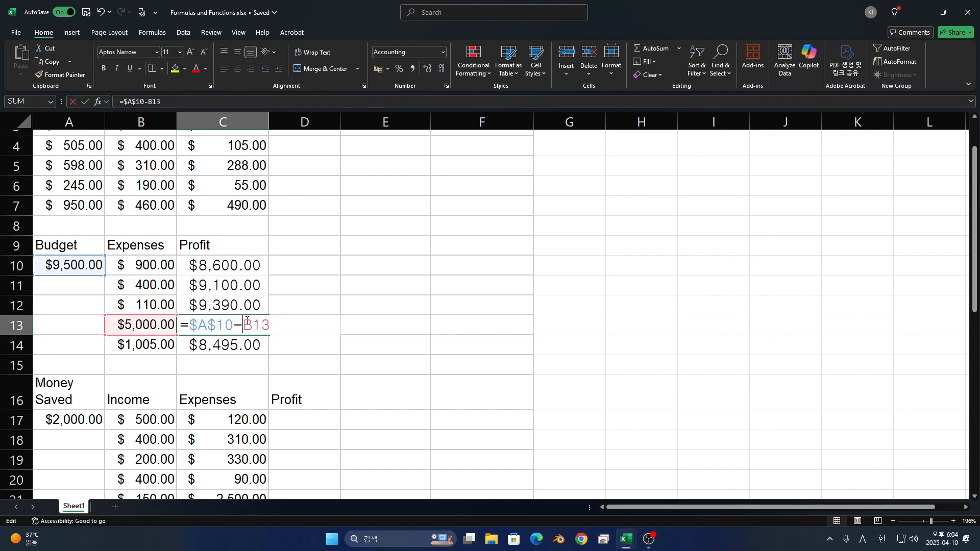
pyautogui.moveTo(243, 326); pyautogui.dragTo(284, 312)
pyautogui.press('Return')
pyautogui.doubleClick(256, 345)
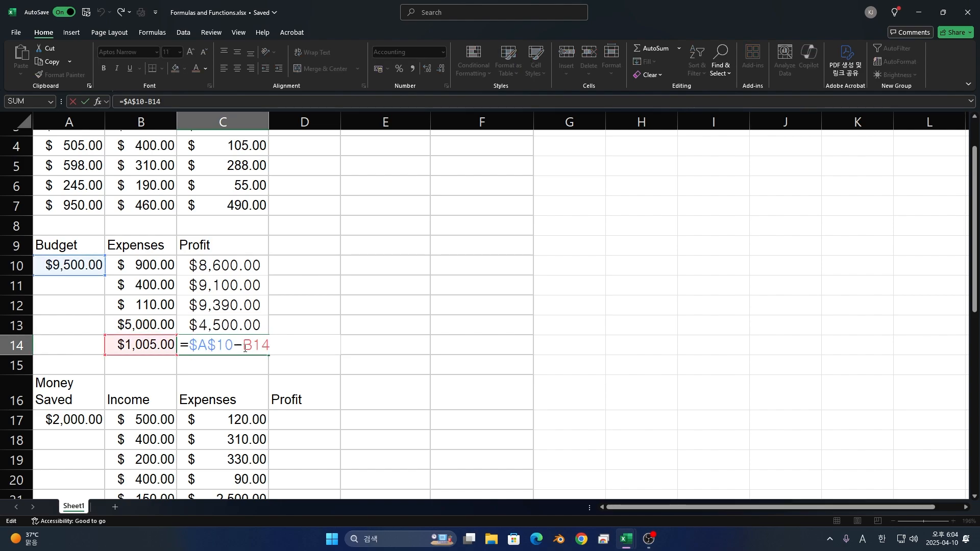
pyautogui.moveTo(244, 345); pyautogui.dragTo(323, 341)
pyautogui.press('Escape')
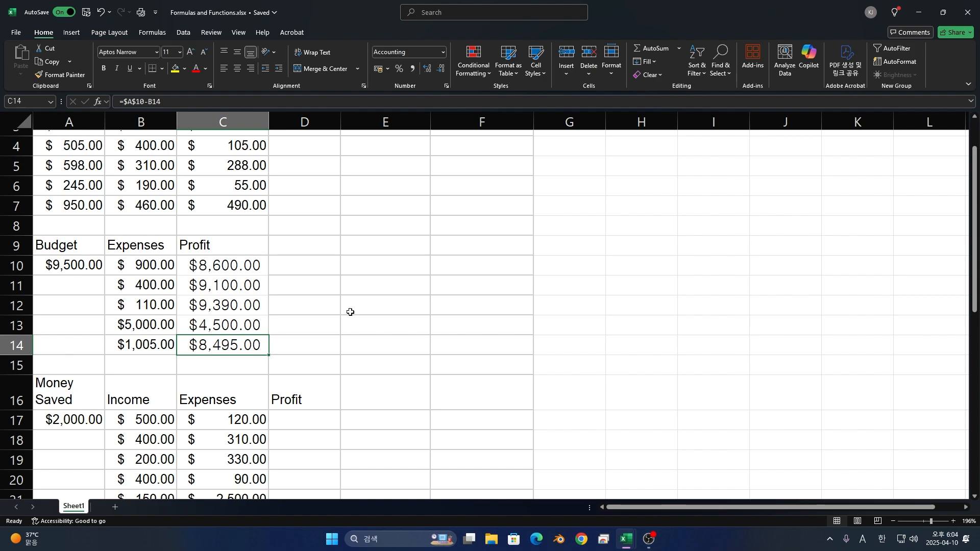
# - Calculate the first profit of the Money Saved table in D17 with the formula =$A$17+B17-C17
pyautogui.scroll(-2, 256, 344)
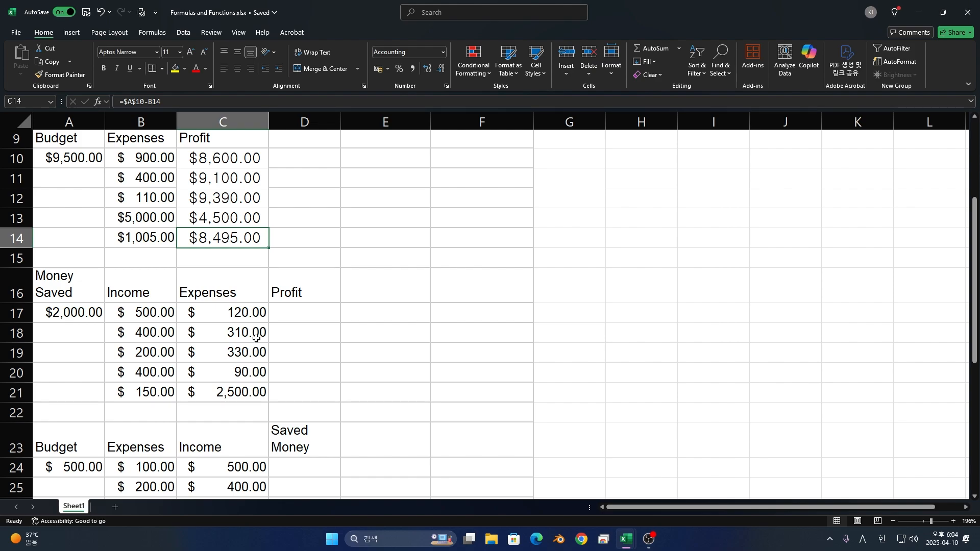
pyautogui.press('Down')
pyautogui.press('Down')
pyautogui.press('Down')
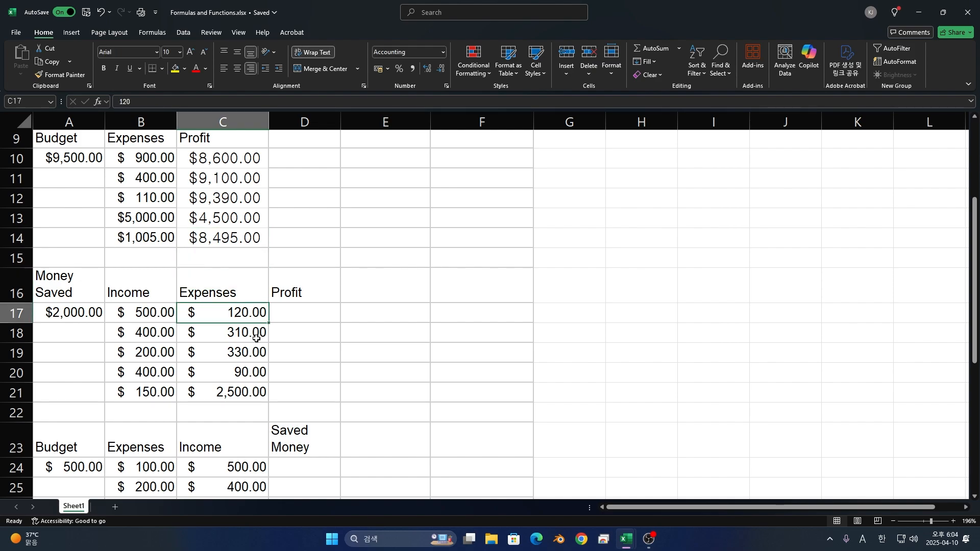
pyautogui.press('Left')
pyautogui.press('Left')
pyautogui.press('Right')
pyautogui.press('Right')
pyautogui.press('Right')
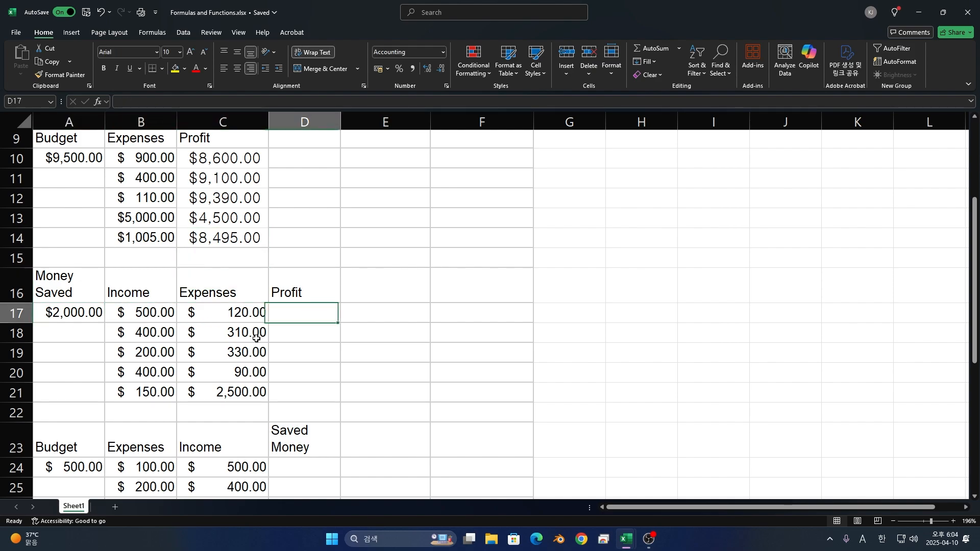
pyautogui.write('=')
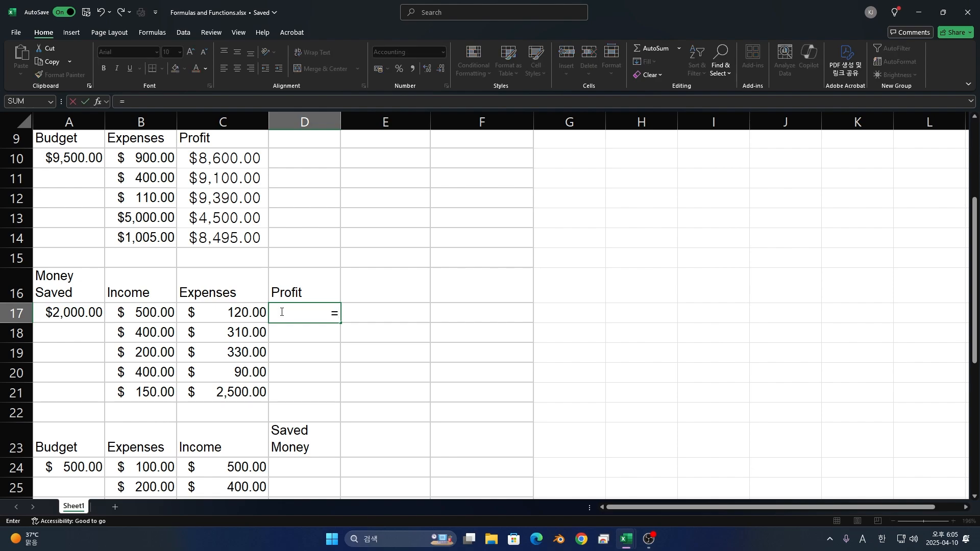
pyautogui.click(82, 317)
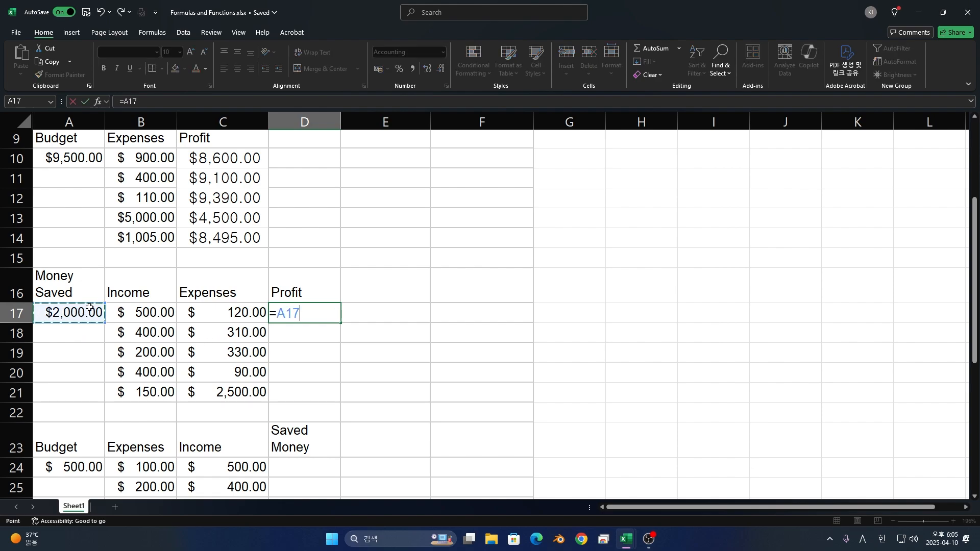
pyautogui.click(280, 313)
pyautogui.write('$A')
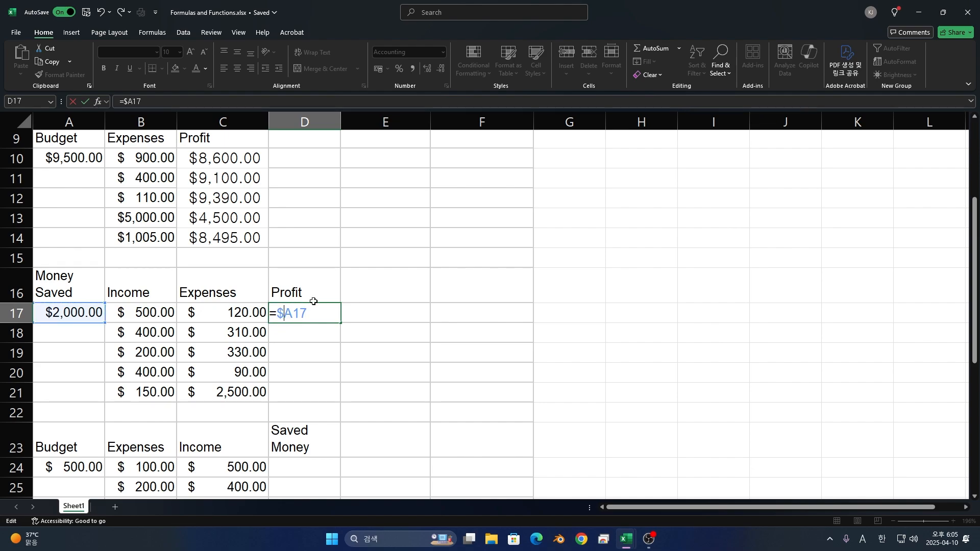
pyautogui.write('$17+')
pyautogui.click(160, 307)
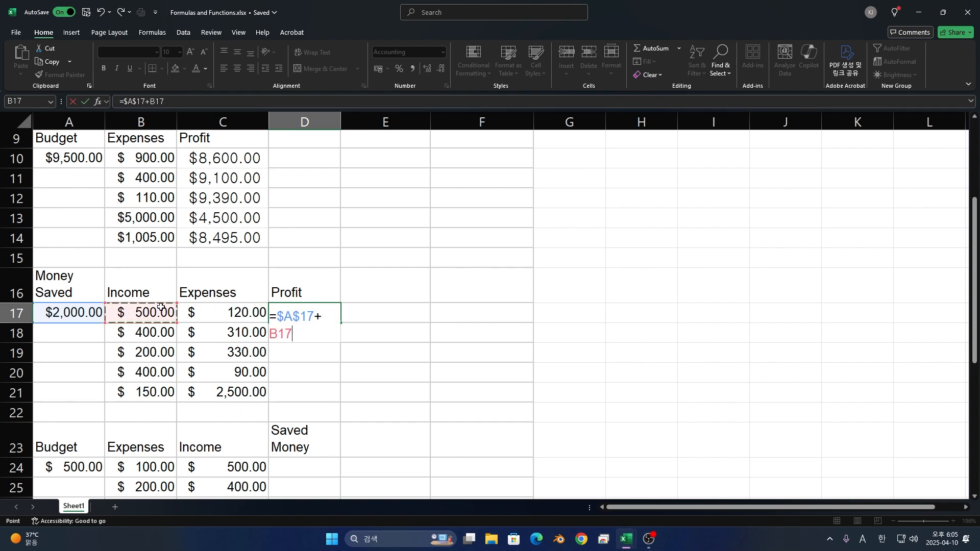
pyautogui.write('-')
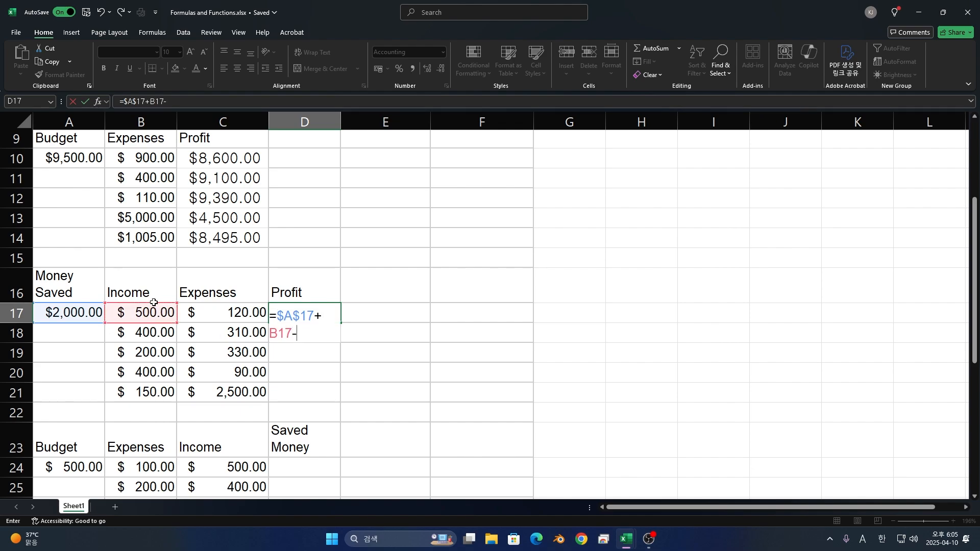
pyautogui.click(254, 320)
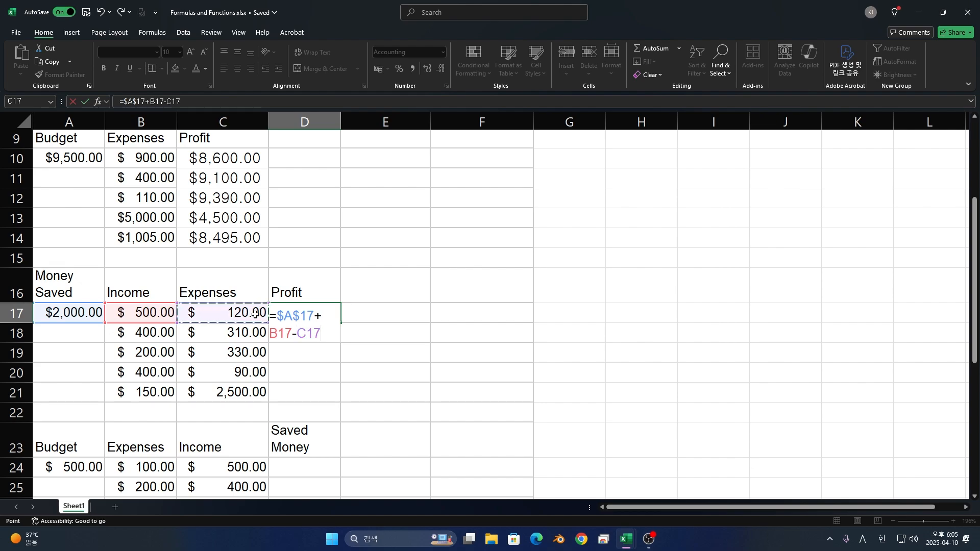
pyautogui.press('Return')
# - Fill the Money Saved profit formula from D17 down through D21
pyautogui.click(332, 315)
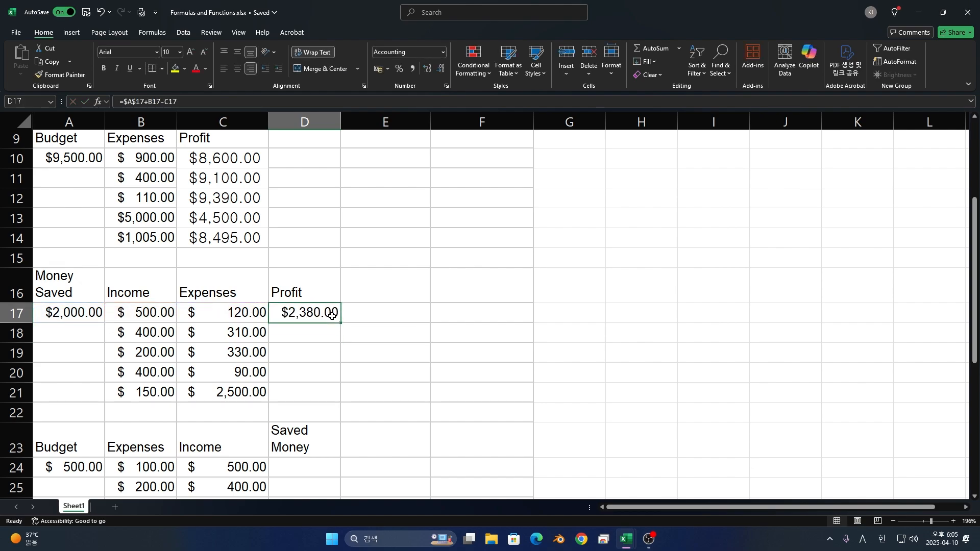
pyautogui.moveTo(340, 324); pyautogui.dragTo(336, 377)
pyautogui.moveTo(333, 392); pyautogui.dragTo(328, 396)
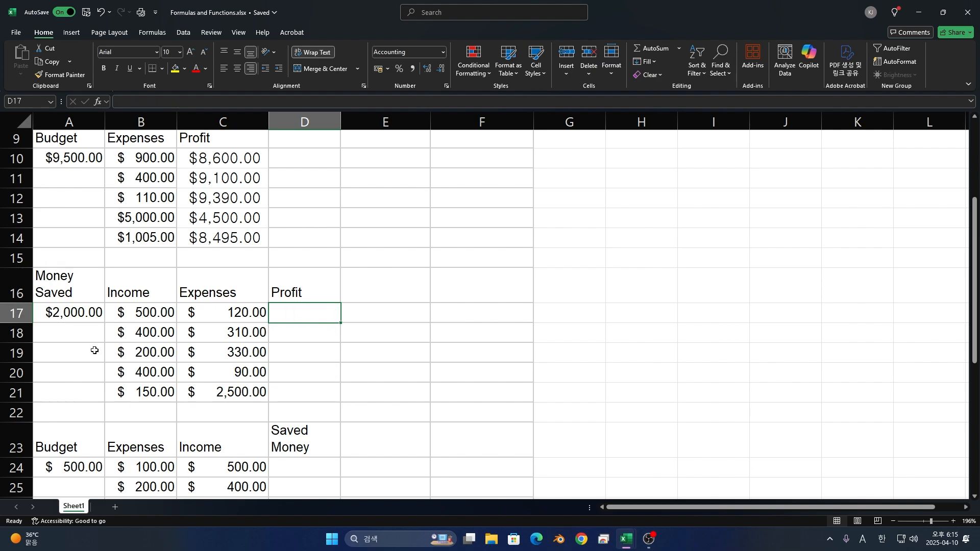
# - Calculate the first Money Saved profit in D17 with the relative-reference formula =A17+B17-C17
pyautogui.write('=')
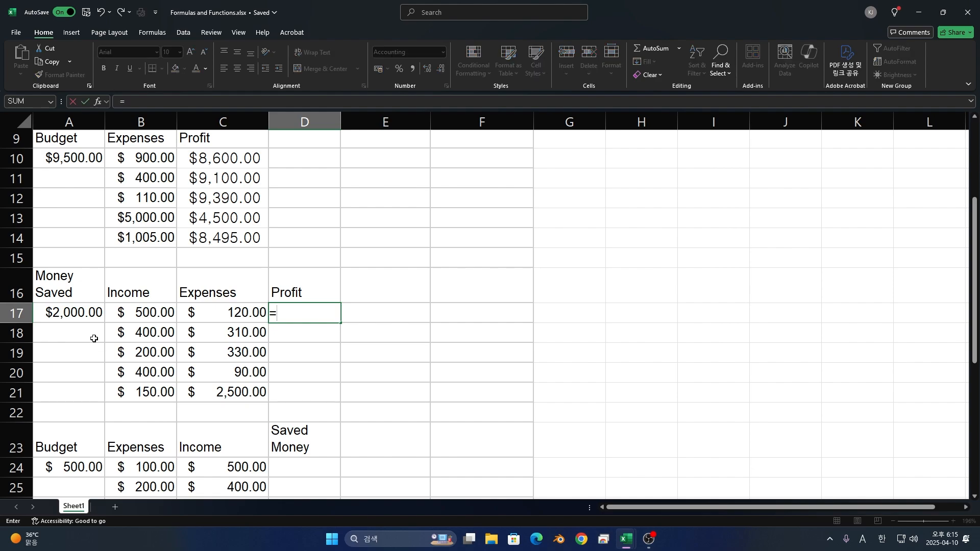
pyautogui.click(98, 312)
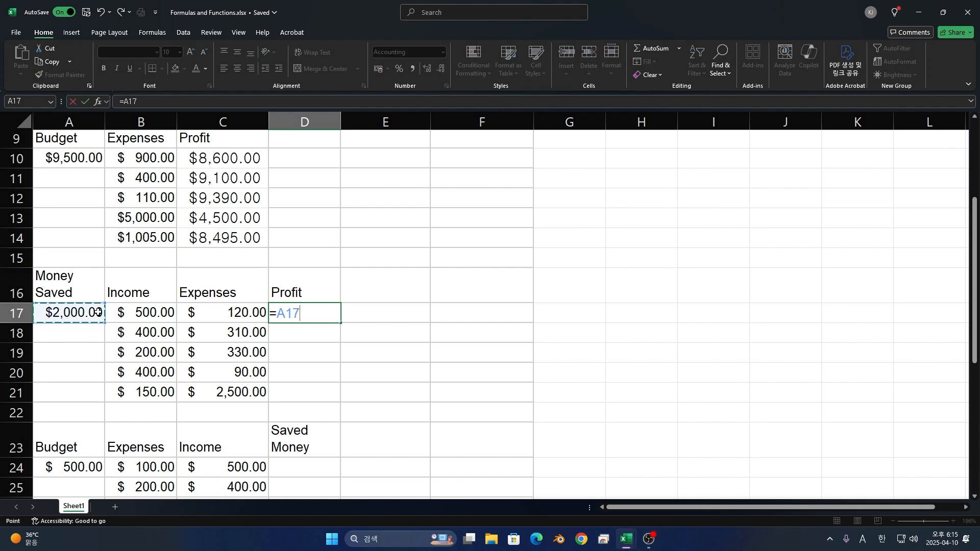
pyautogui.click(154, 312)
pyautogui.write('-')
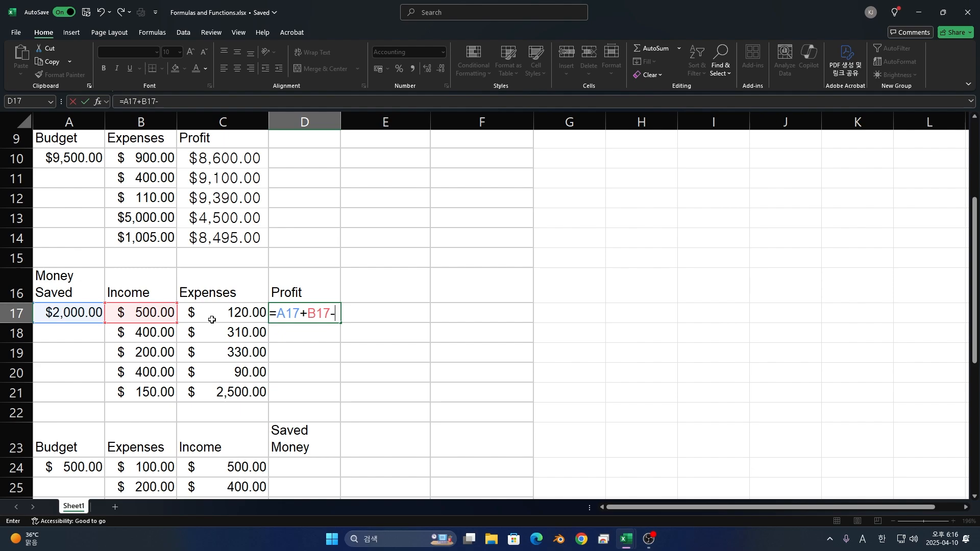
pyautogui.click(204, 317)
pyautogui.press('Return')
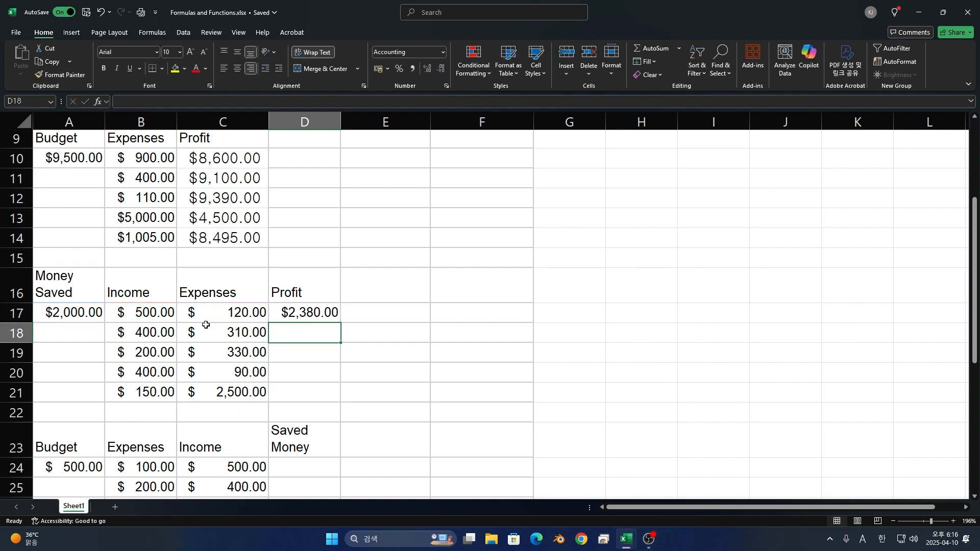
# - Link the second Money Saved cell, A18, to the first row's profit with the formula =D17
pyautogui.press('Home')
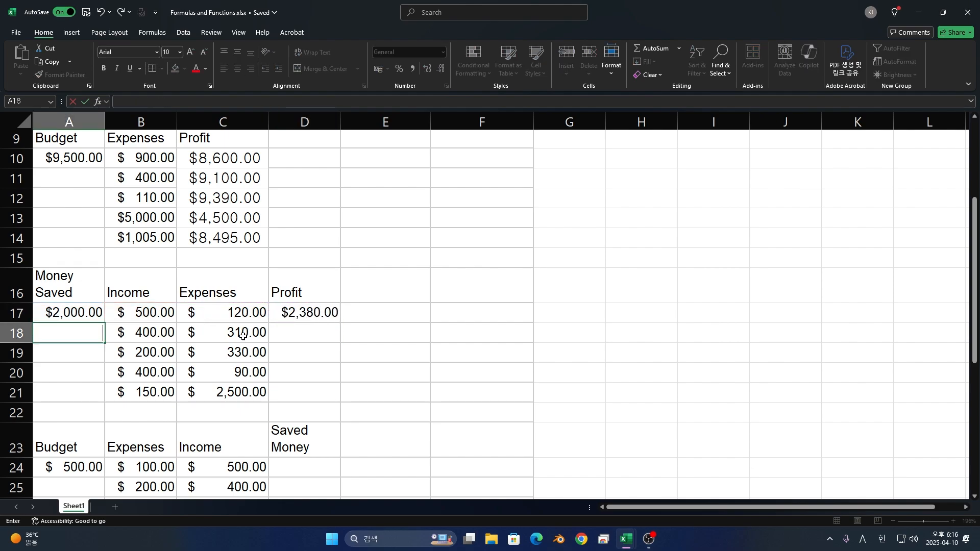
pyautogui.write('=')
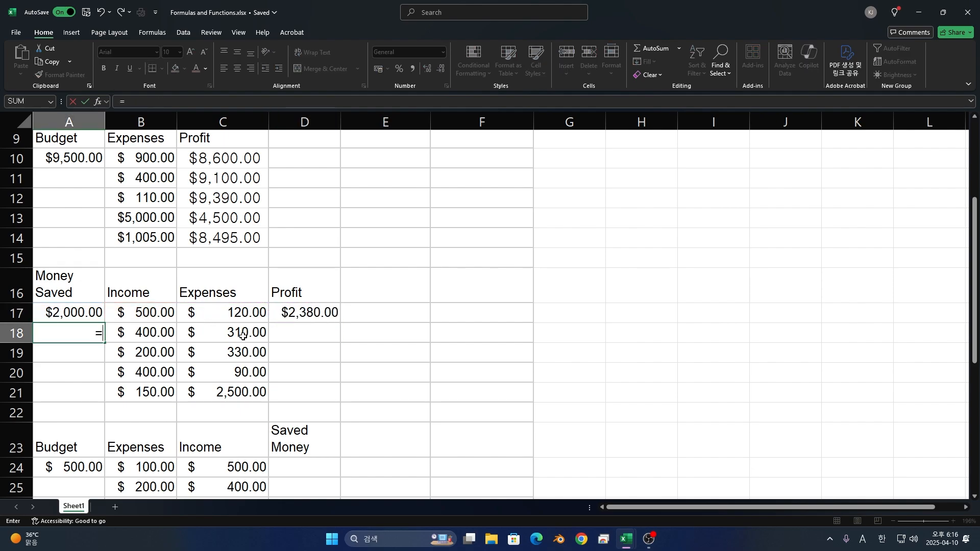
pyautogui.click(276, 319)
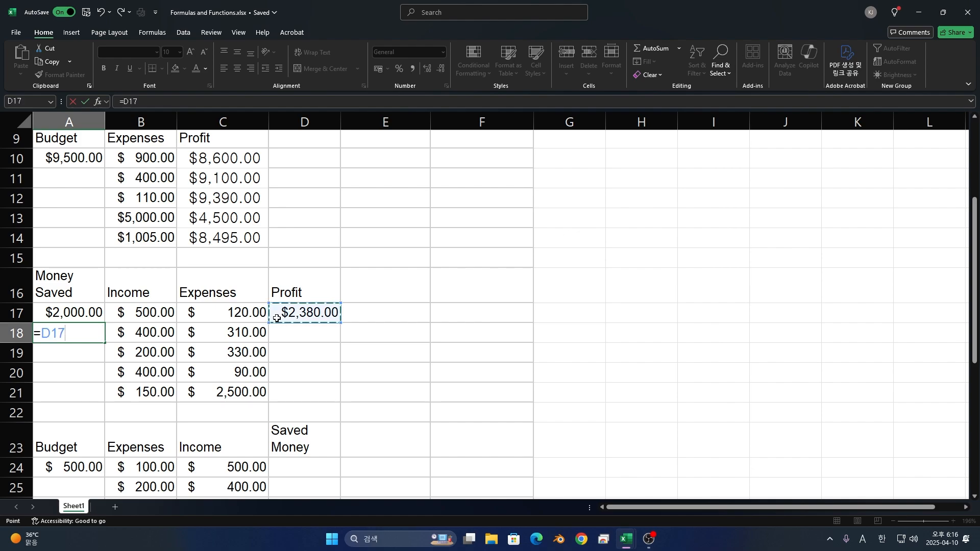
pyautogui.press('Return')
# - Fill the profit formula from D17 down through D21 and the Money Saved link from A18 down through A21
pyautogui.click(277, 318)
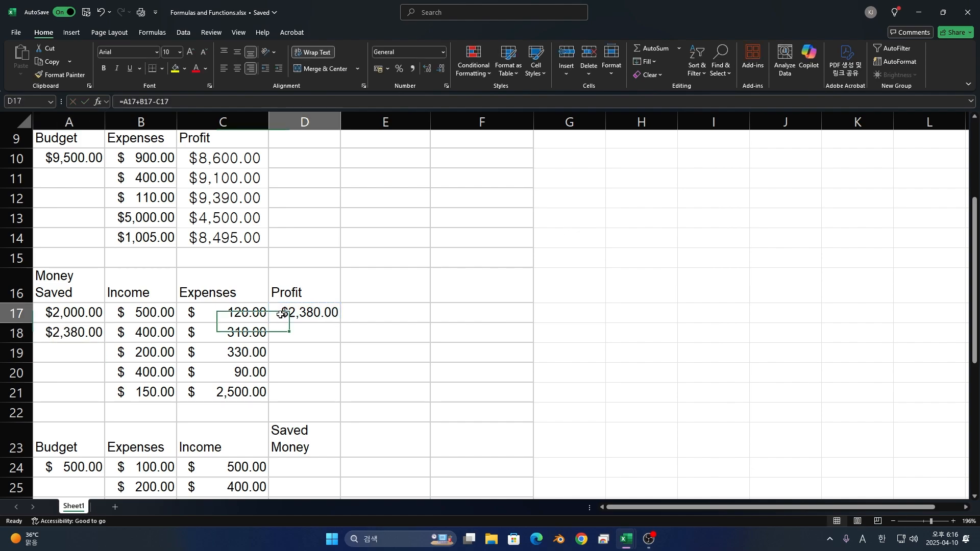
pyautogui.moveTo(339, 332); pyautogui.dragTo(324, 396)
pyautogui.click(72, 332)
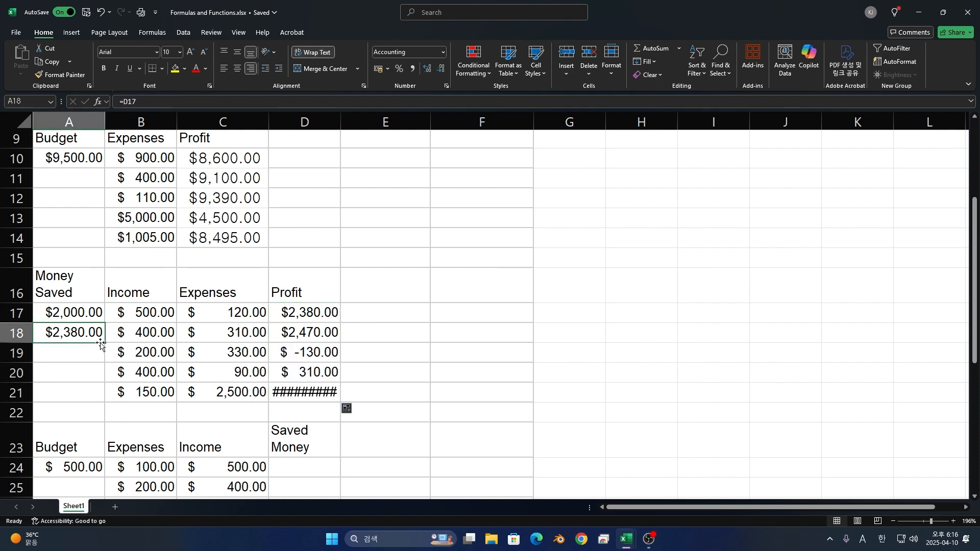
pyautogui.moveTo(104, 343); pyautogui.dragTo(96, 397)
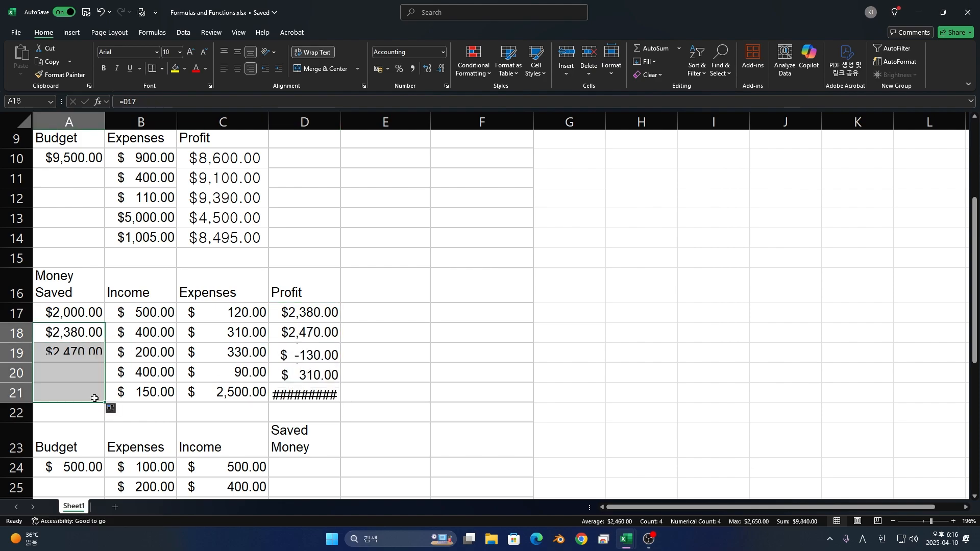
# - Examine how the Money Saved cells A18 to A20 link to the Profit cells D17 to D19 in the preceding rows
pyautogui.click(296, 321)
pyautogui.click(95, 334)
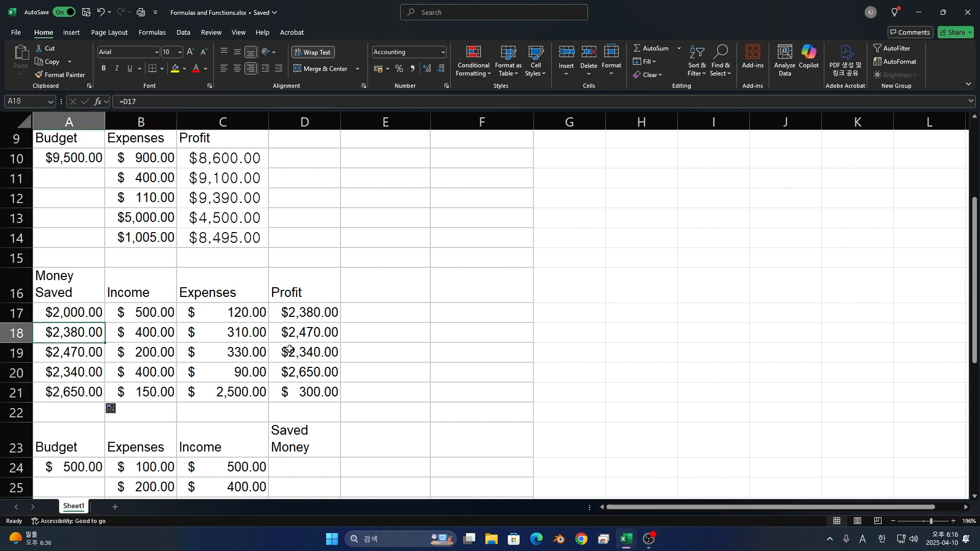
pyautogui.click(289, 338)
pyautogui.click(61, 352)
pyautogui.click(273, 361)
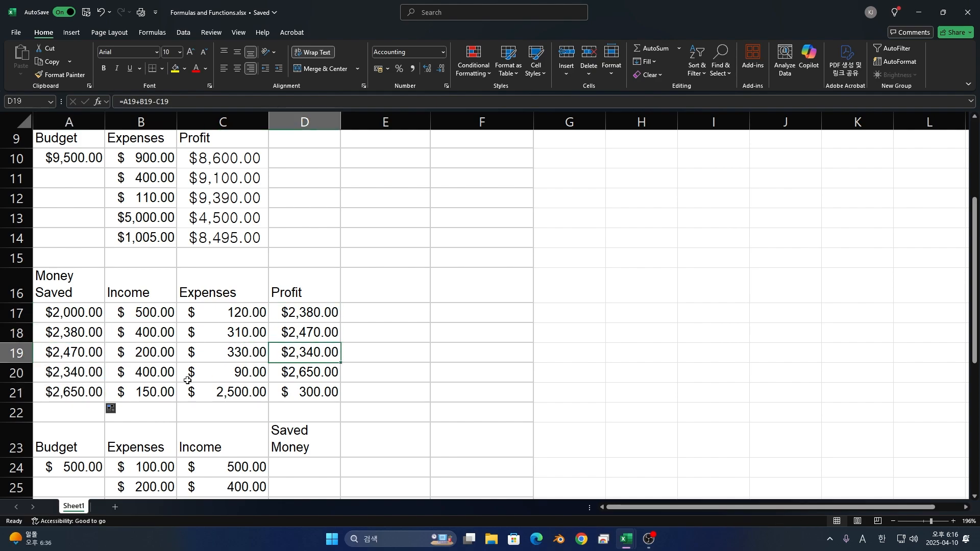
pyautogui.click(53, 372)
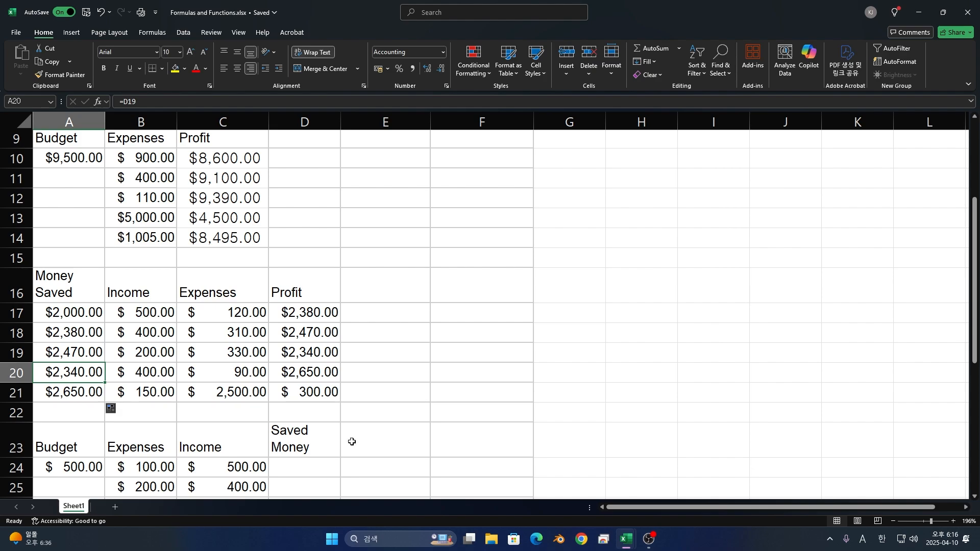
# - Review the income, expense and total headings of the table that begins in row 31
pyautogui.scroll(-4, 298, 378)
pyautogui.scroll(-2, 306, 364)
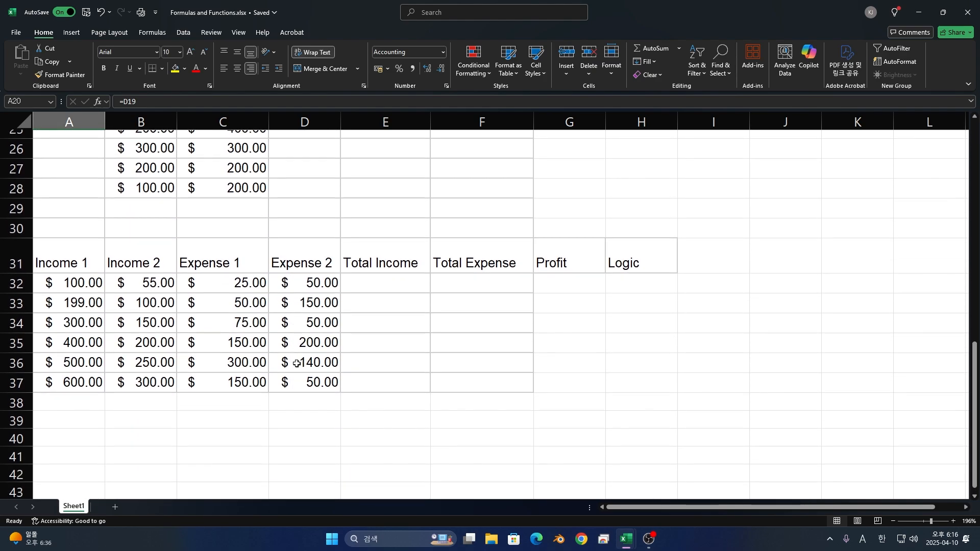
pyautogui.scroll(1, 296, 332)
pyautogui.scroll(-1, 160, 346)
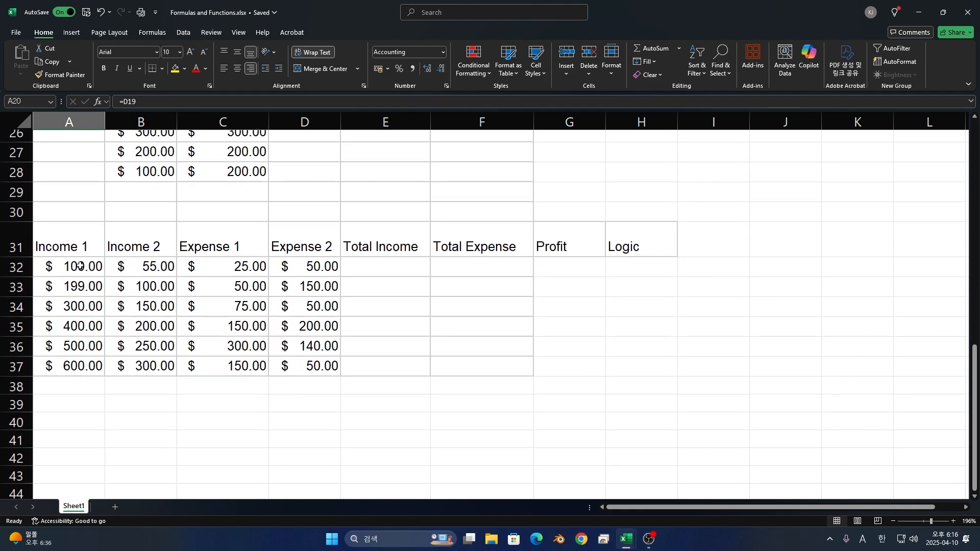
pyautogui.click(76, 248)
pyautogui.click(172, 247)
pyautogui.click(208, 239)
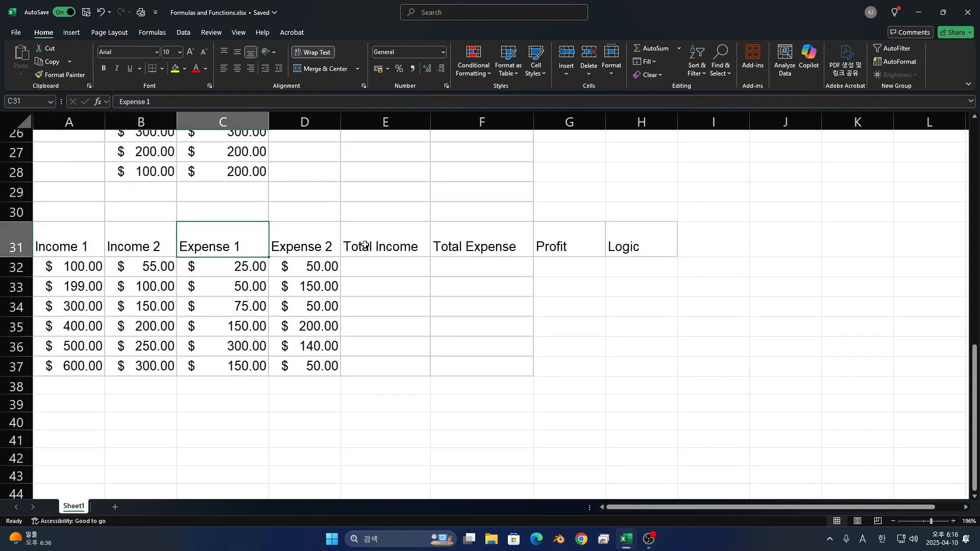
pyautogui.click(376, 245)
pyautogui.click(307, 241)
# - Build a SUM formula over A32:B32 in the first Total Income cell, E32, extending the selection from A32 to B32
pyautogui.click(378, 269)
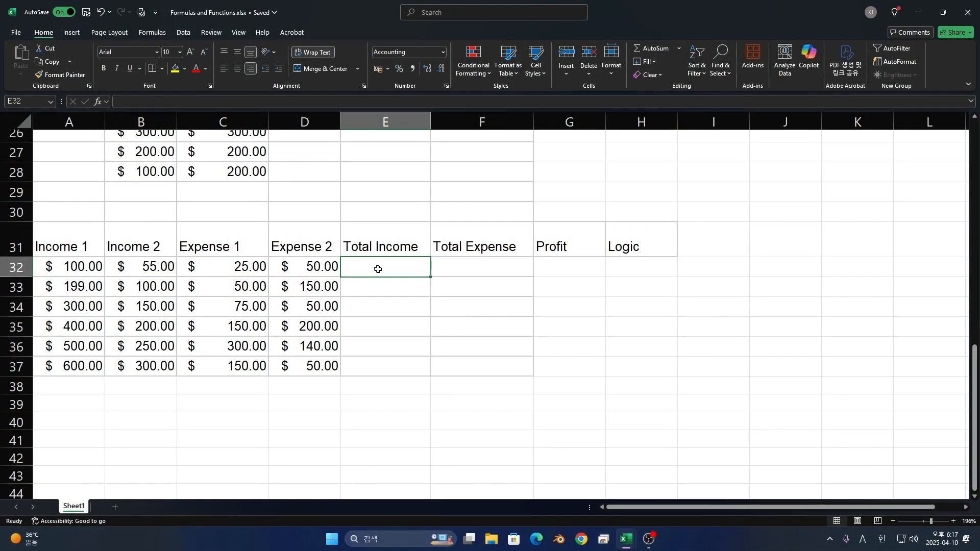
pyautogui.write('=SUM')
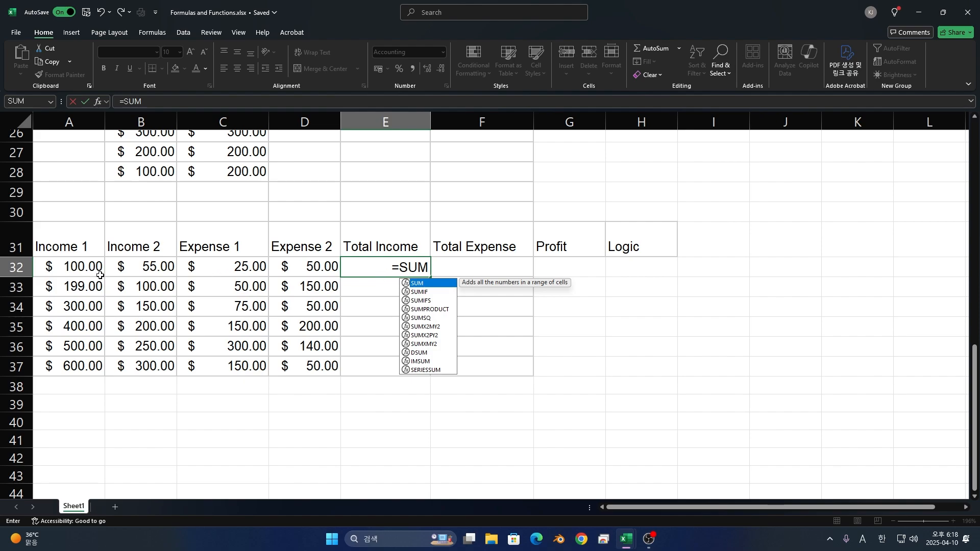
pyautogui.write('(')
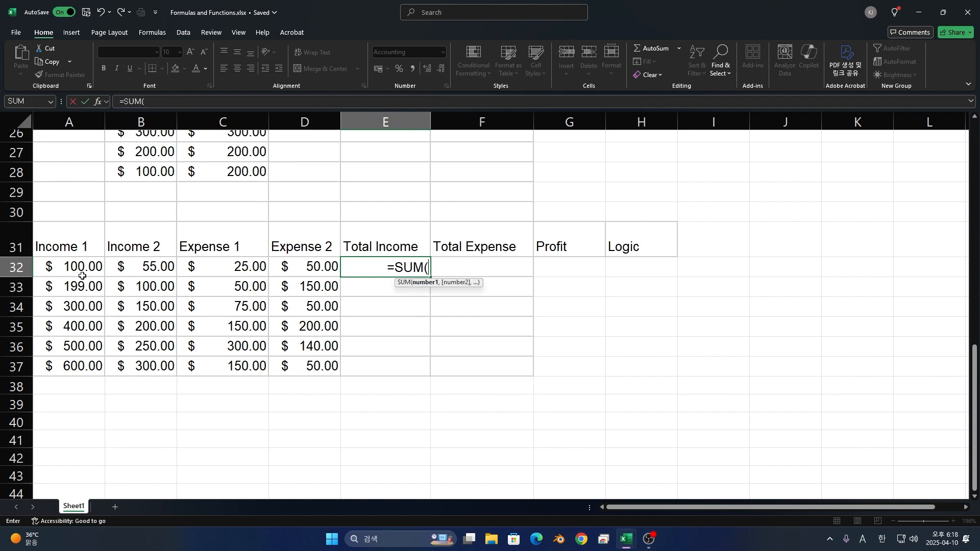
pyautogui.click(84, 269)
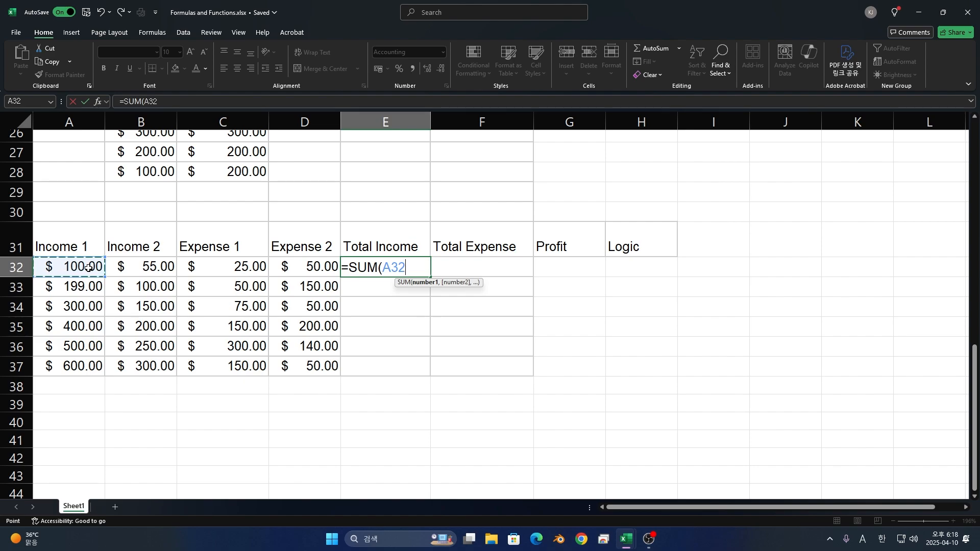
pyautogui.press('F8')
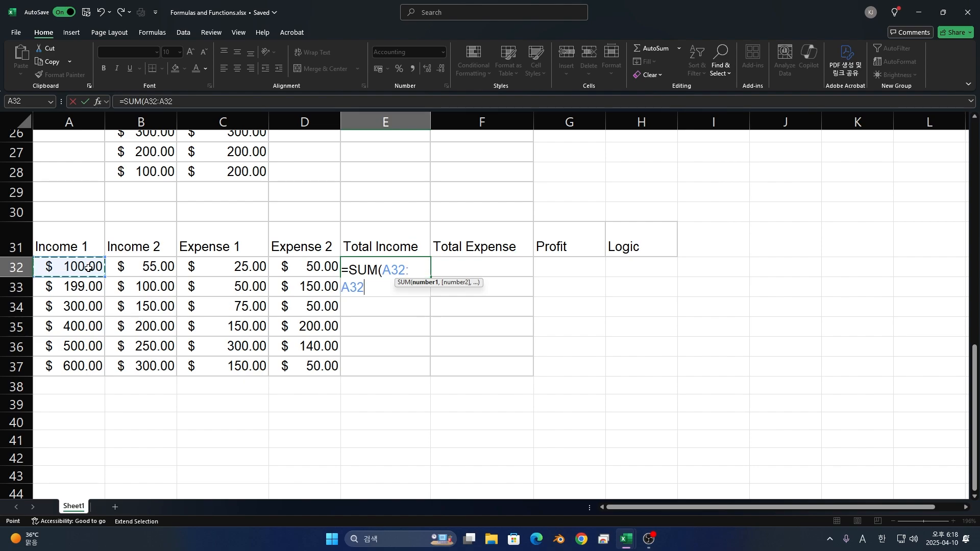
pyautogui.click(128, 265)
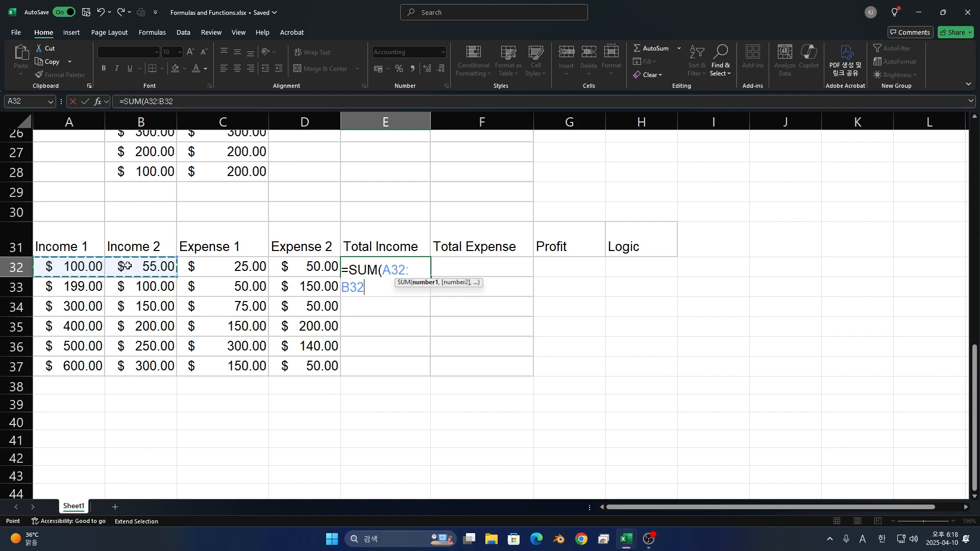
pyautogui.write(')')
# - Remove the range from the E32 formula, reselect A32 through B32 directly, and complete it as =SUM(A32:B32)
pyautogui.press('BackSpace')
pyautogui.press('BackSpace')
pyautogui.press('BackSpace')
pyautogui.press('BackSpace')
pyautogui.press('BackSpace')
pyautogui.press('BackSpace')
pyautogui.press('BackSpace')
pyautogui.press('BackSpace')
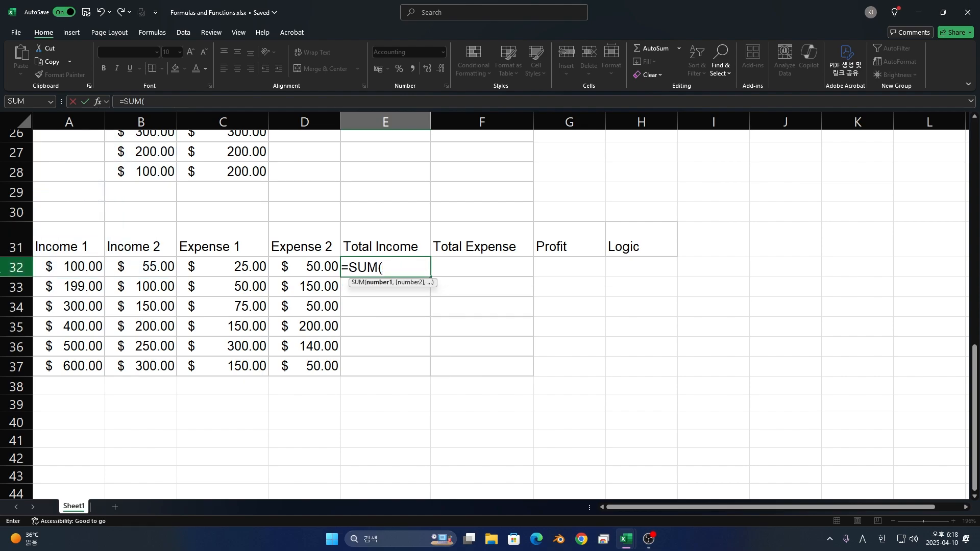
pyautogui.moveTo(66, 263); pyautogui.dragTo(136, 270)
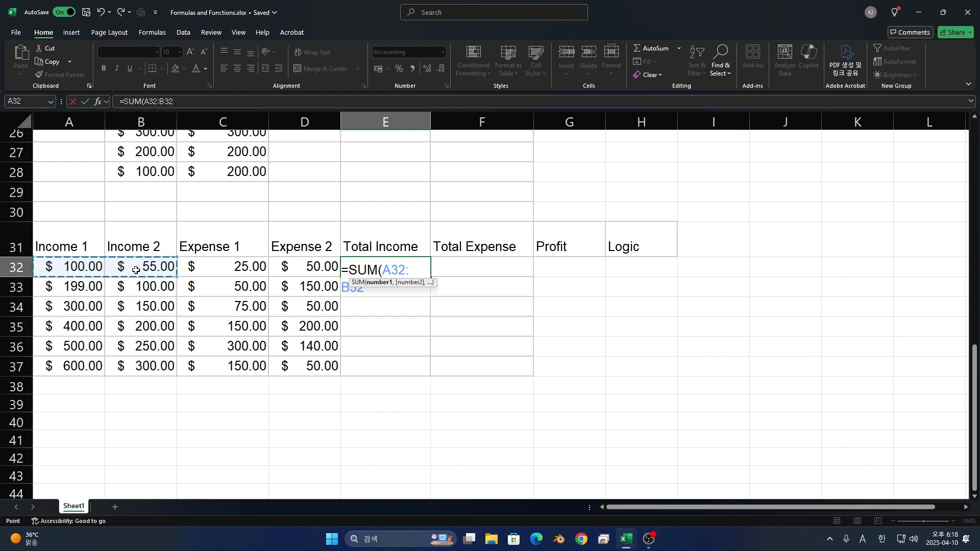
pyautogui.write(')')
pyautogui.press('Return')
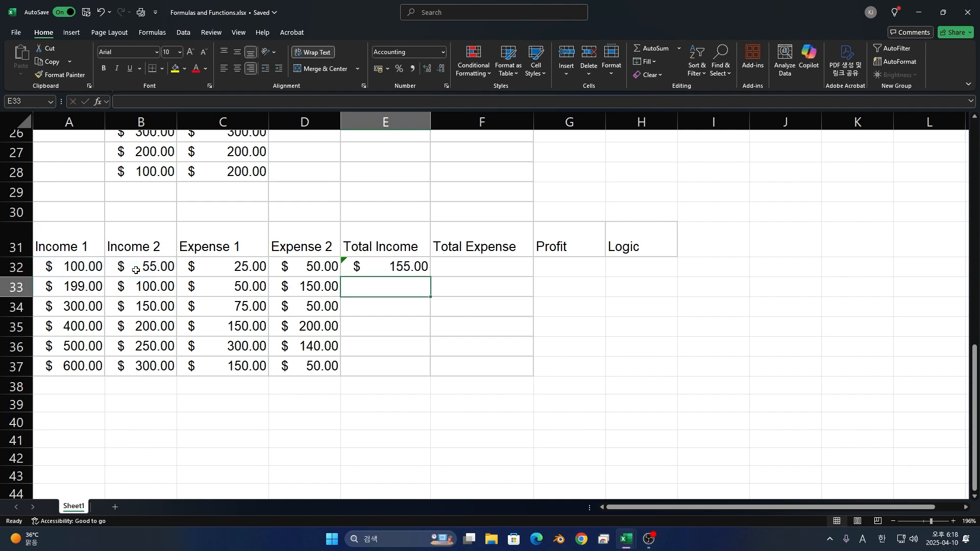
# - Check the references of the Total Income formula in E32 and fill it down through E37
pyautogui.click(365, 269)
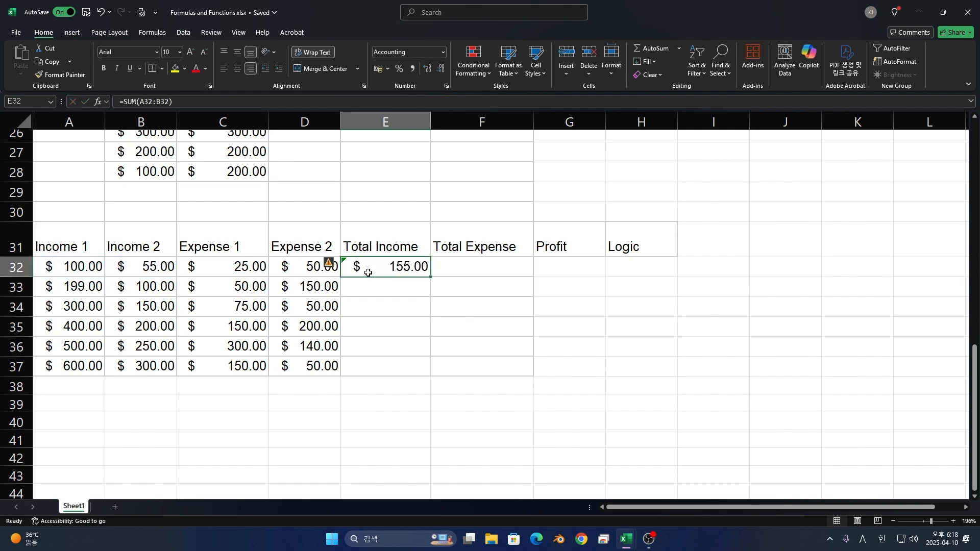
pyautogui.doubleClick(380, 269)
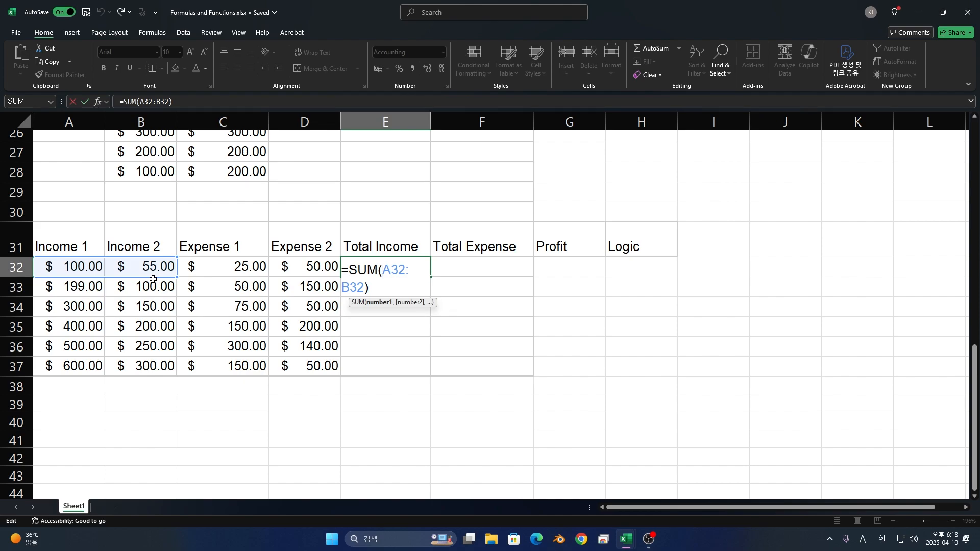
pyautogui.press('Escape')
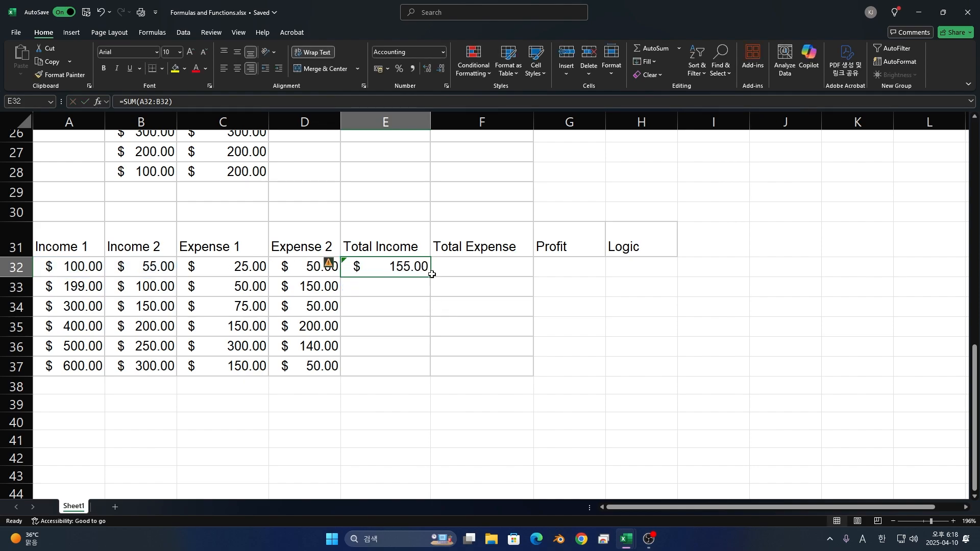
pyautogui.moveTo(429, 278); pyautogui.dragTo(429, 374)
pyautogui.click(453, 270)
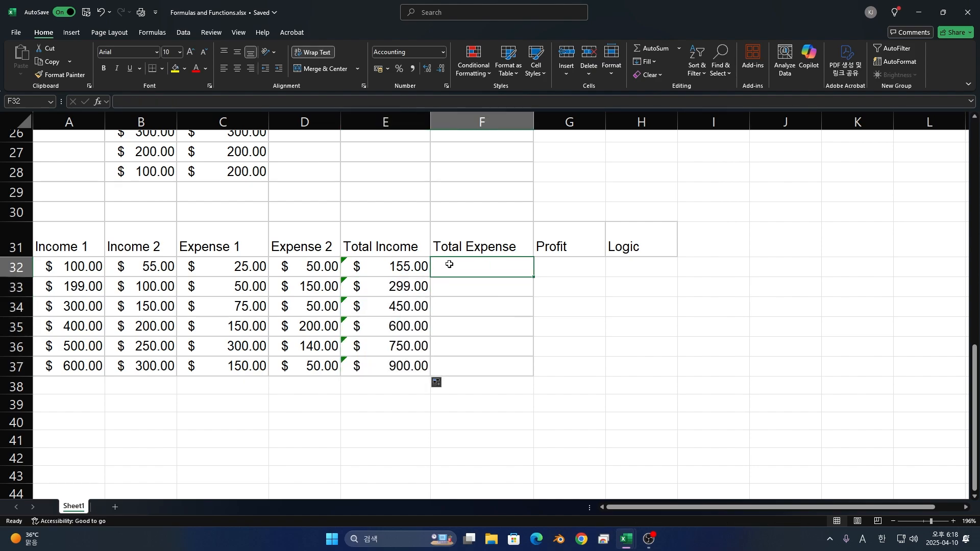
pyautogui.write('=')
pyautogui.press('Escape')
pyautogui.click(225, 268)
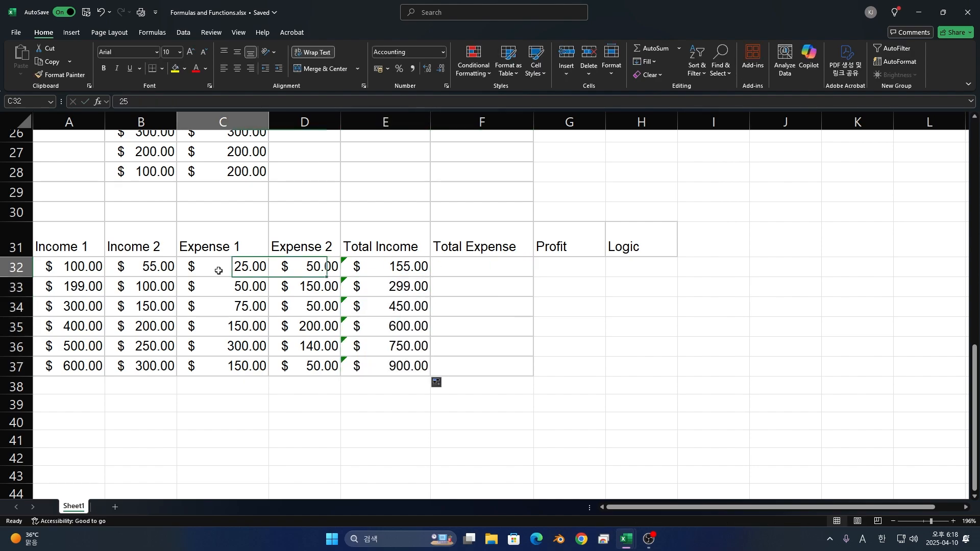
pyautogui.doubleClick(219, 271)
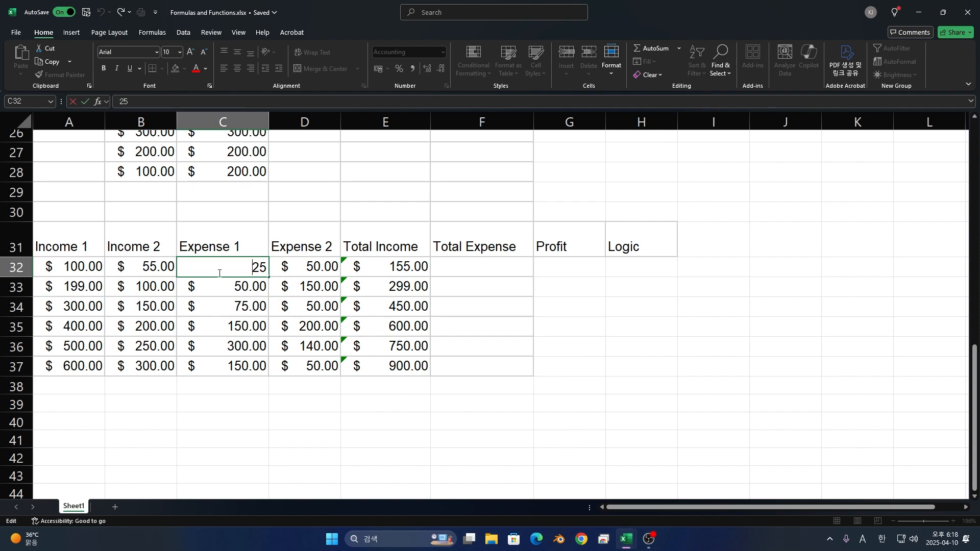
pyautogui.write('-')
pyautogui.click(219, 284)
pyautogui.press('Escape')
pyautogui.doubleClick(227, 272)
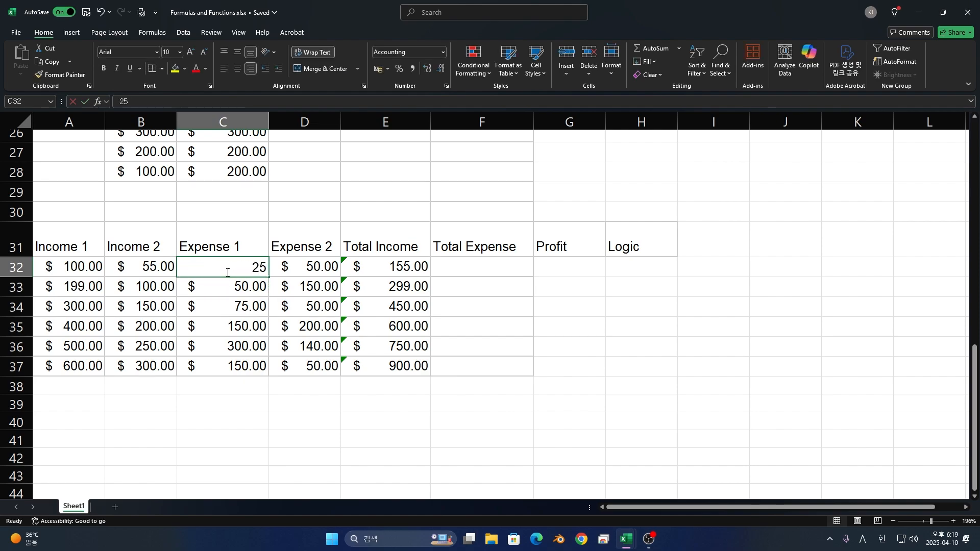
pyautogui.write('-')
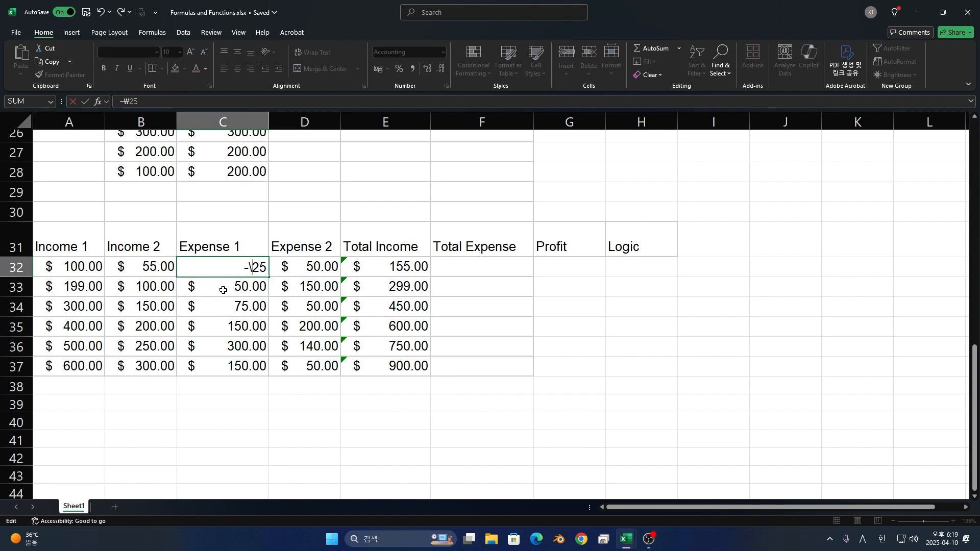
pyautogui.click(223, 289)
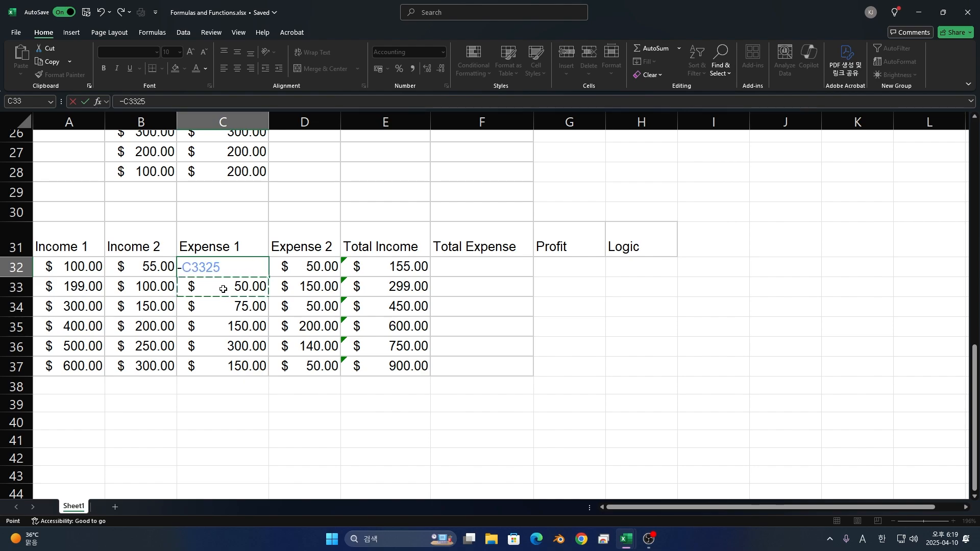
pyautogui.press('Escape')
# - Set the first two Expense 1 values to negatives, -25 in C32 and -50 in C33
pyautogui.doubleClick(230, 269)
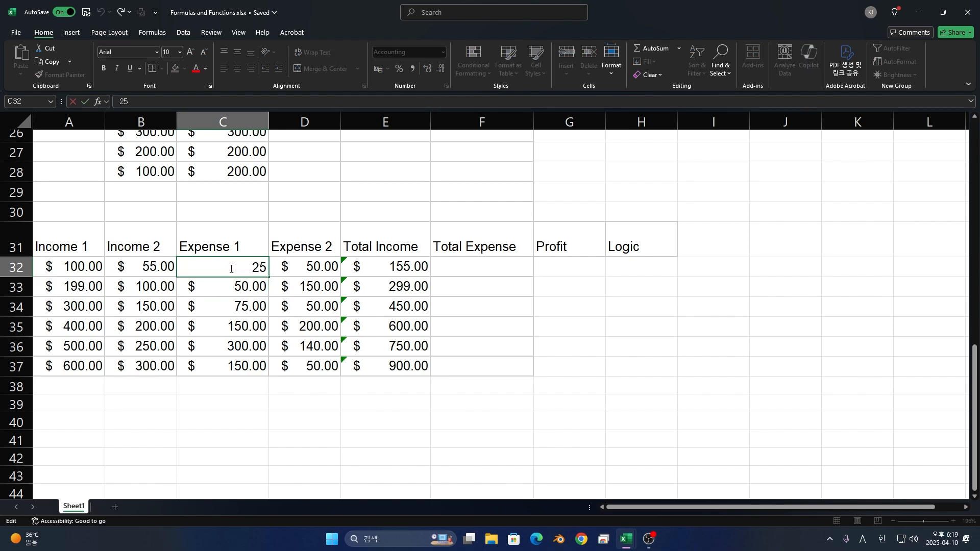
pyautogui.press('Return')
pyautogui.doubleClick(223, 285)
pyautogui.write('-')
pyautogui.press('Return')
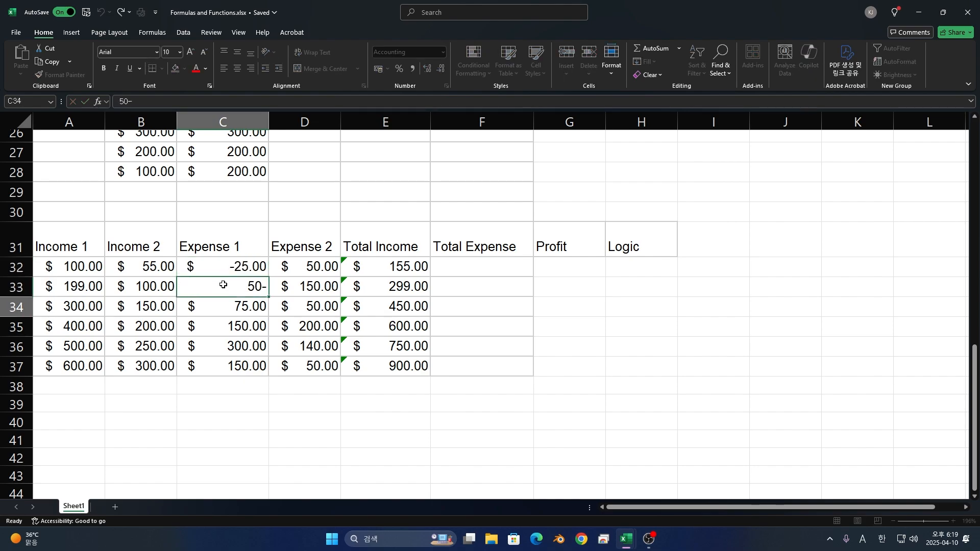
pyautogui.doubleClick(238, 286)
pyautogui.press('BackSpace')
pyautogui.press('BackSpace')
pyautogui.press('BackSpace')
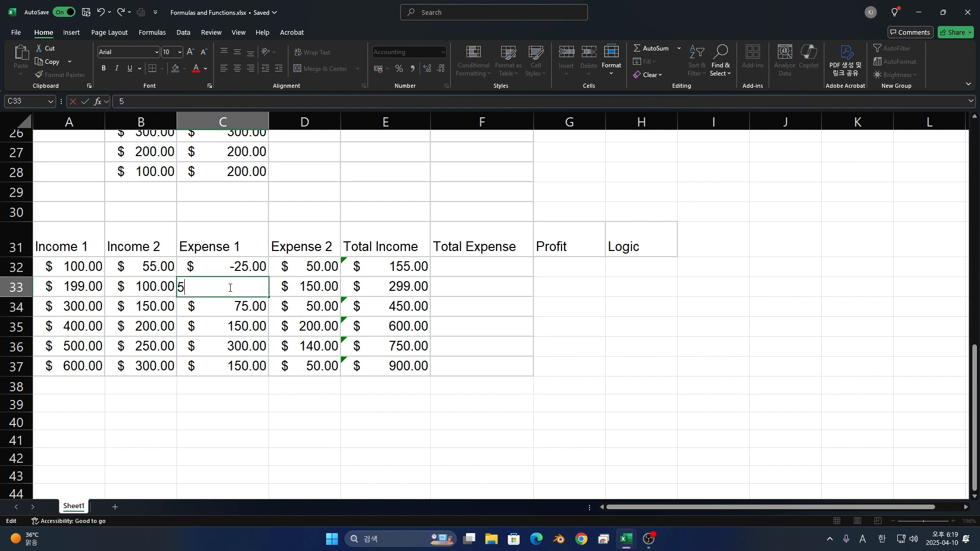
pyautogui.write('-50')
pyautogui.press('Return')
# - Enter -75, -150, -300 and -150 in the remaining Expense 1 cells, C34 through C37
pyautogui.write('-')
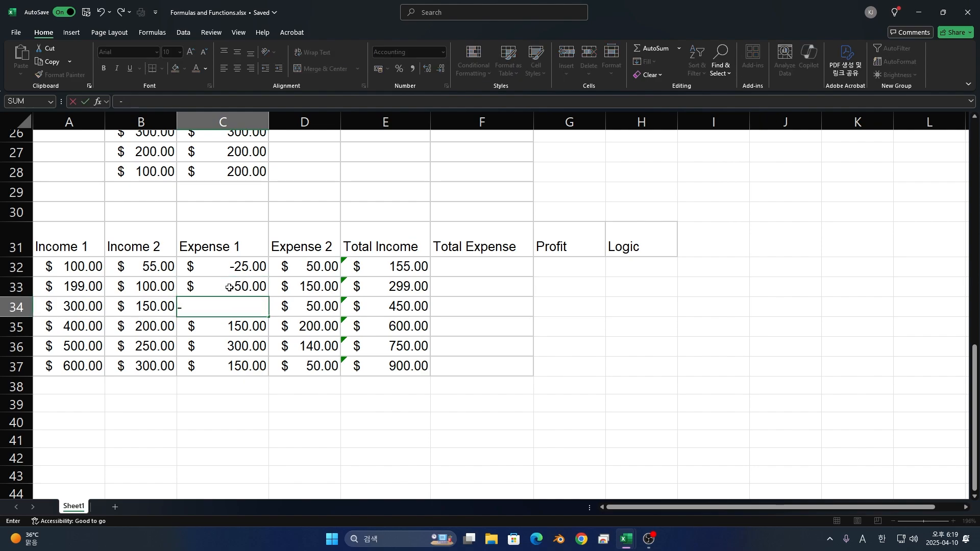
pyautogui.write('75')
pyautogui.press('Return')
pyautogui.write('-1')
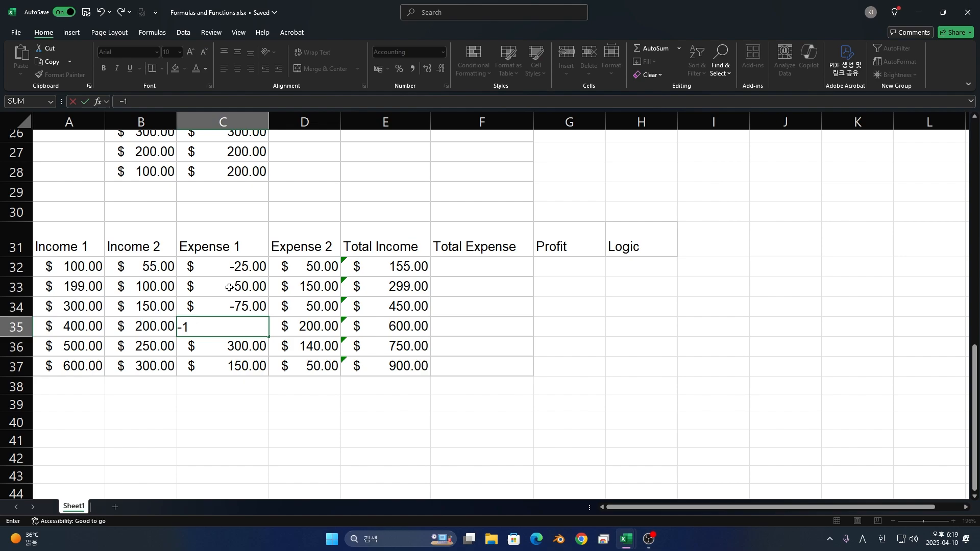
pyautogui.write('50')
pyautogui.press('Return')
pyautogui.write('-300')
pyautogui.press('Return')
pyautogui.write('-')
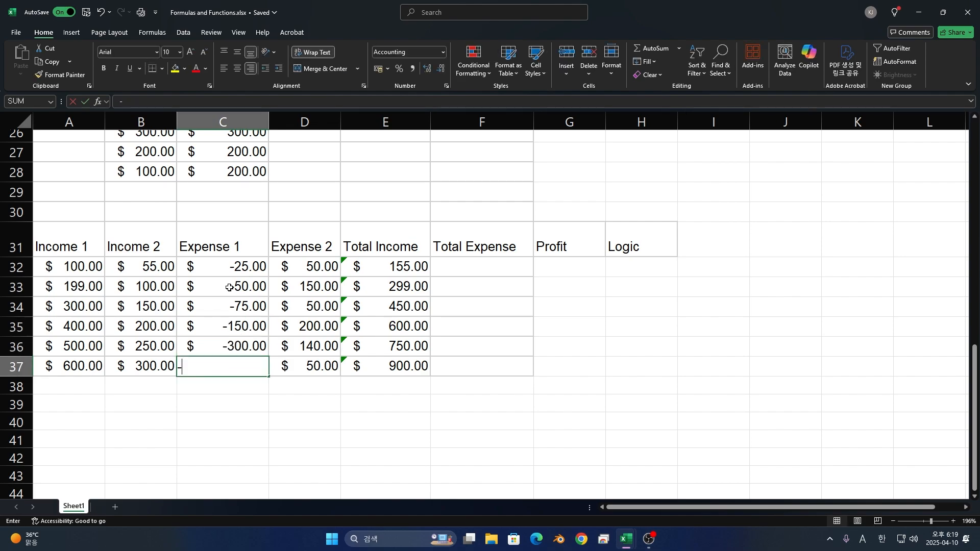
pyautogui.write('150')
pyautogui.press('Return')
# - Set the last Expense 2 value, D37, to -50
pyautogui.press('Right')
pyautogui.press('Up')
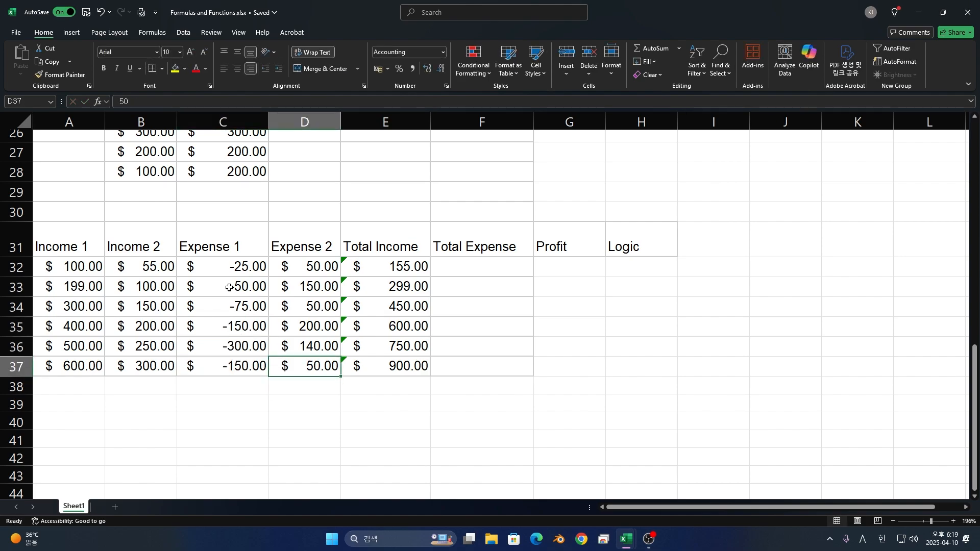
pyautogui.write('-50')
pyautogui.press('Return')
# - Enter -50 in D32 and -150 in D33 as the first two Expense 2 values
pyautogui.press('Up')
pyautogui.press('Up')
pyautogui.press('Up')
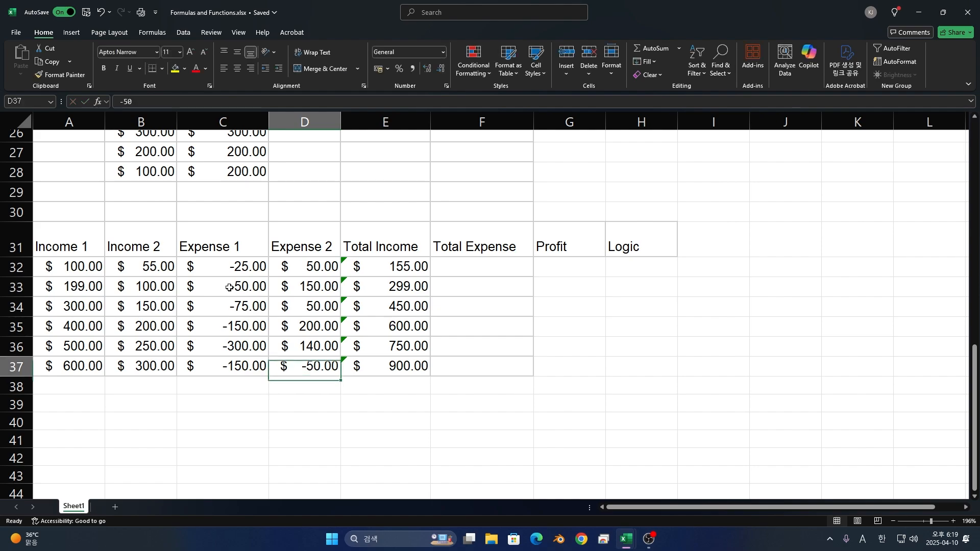
pyautogui.press('Up')
pyautogui.press('Up')
pyautogui.press('Up')
pyautogui.write('-')
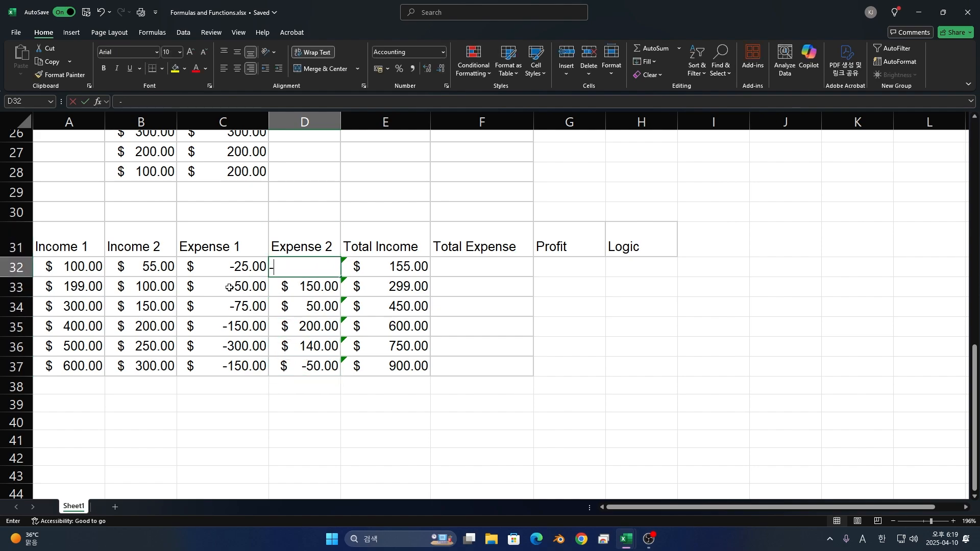
pyautogui.write('50')
pyautogui.press('Return')
pyautogui.write('-150')
pyautogui.press('Return')
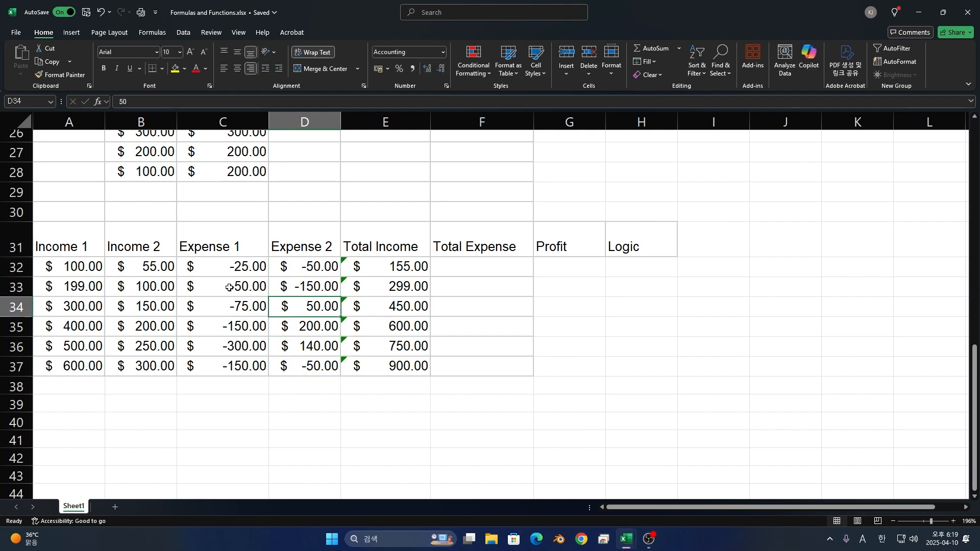
pyautogui.write('-50')
# - Enter -50, -200 and -140 in the Expense 2 cells D34 through D36
pyautogui.press('Return')
pyautogui.write('-200')
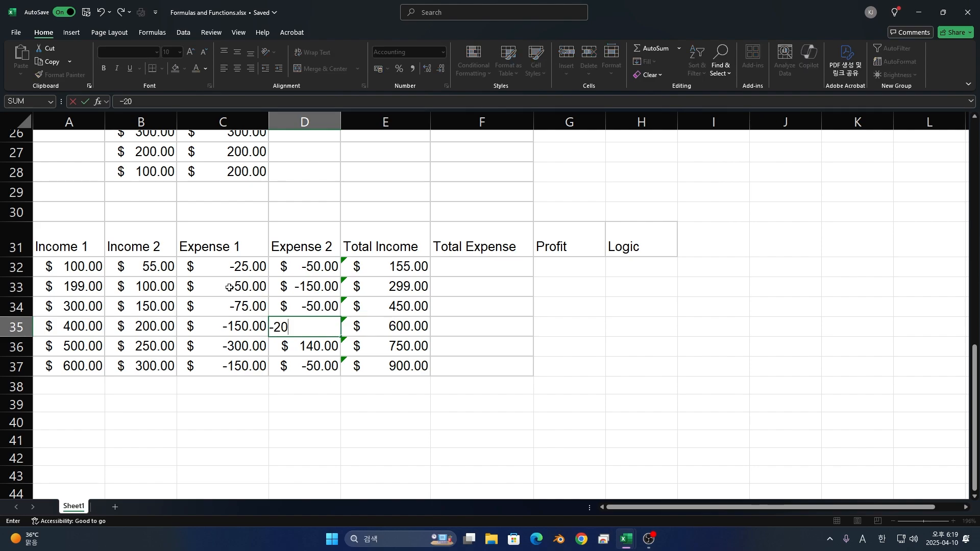
pyautogui.press('Return')
pyautogui.write('-140')
pyautogui.press('Return')
# - Enter =SUM(C32:D32) in the first Total Expense cell, F32, and fill it down through F37
pyautogui.press('Right')
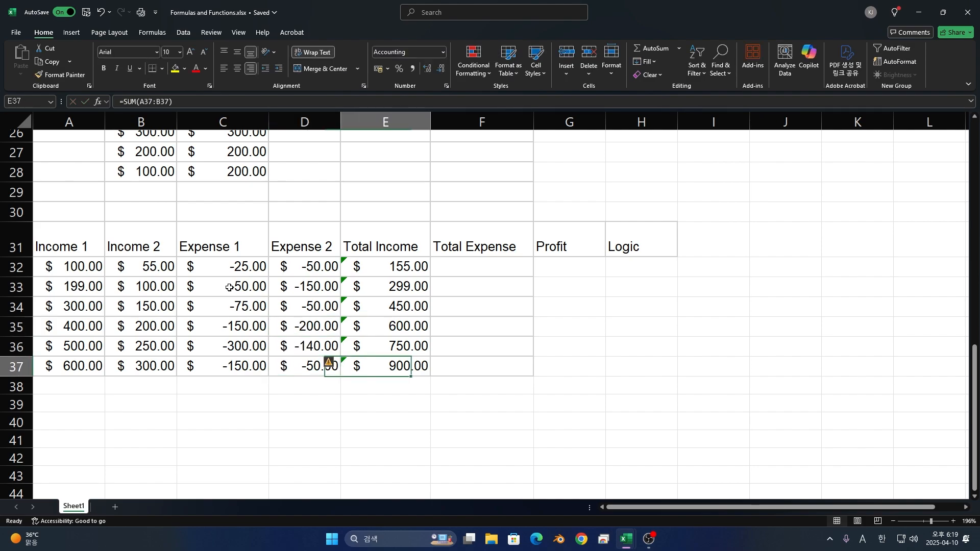
pyautogui.press('Up')
pyautogui.press('Up')
pyautogui.press('Right')
pyautogui.press('Up')
pyautogui.press('Up')
pyautogui.press('Up')
pyautogui.write('=')
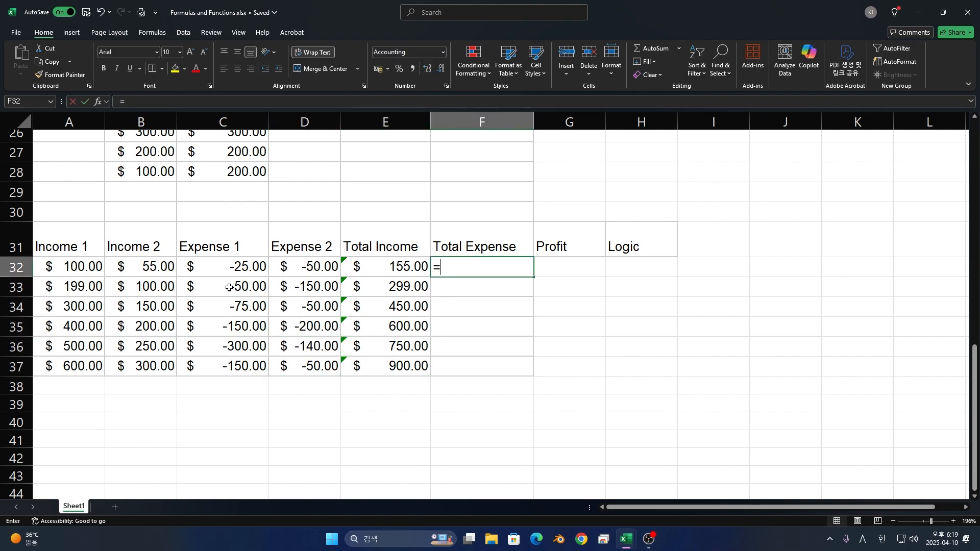
pyautogui.write('SUM()')
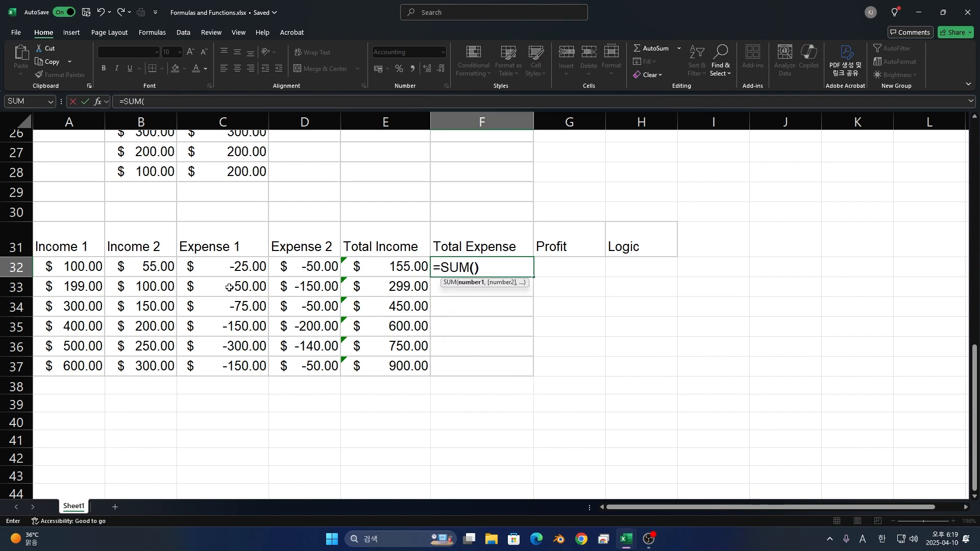
pyautogui.click(475, 267)
pyautogui.moveTo(235, 265); pyautogui.dragTo(287, 267)
pyautogui.press('Return')
pyautogui.click(515, 271)
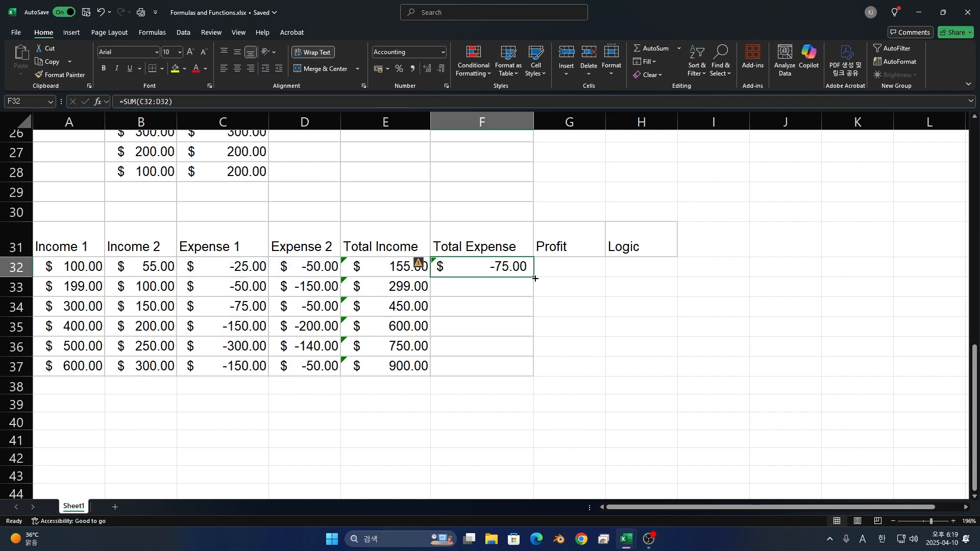
pyautogui.moveTo(535, 279); pyautogui.dragTo(521, 371)
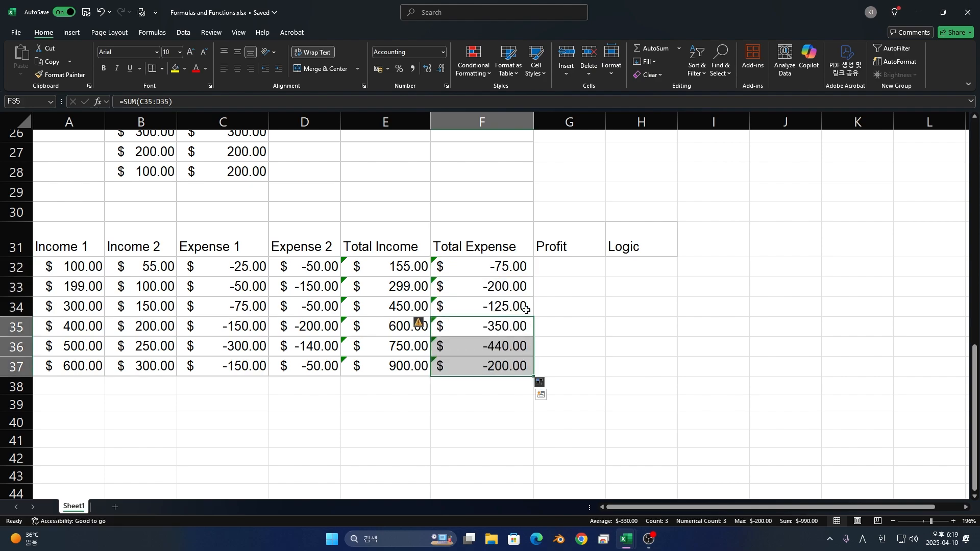
# - Enter =SUM(A32:D32) in the first Profit cell, G32
pyautogui.click(547, 266)
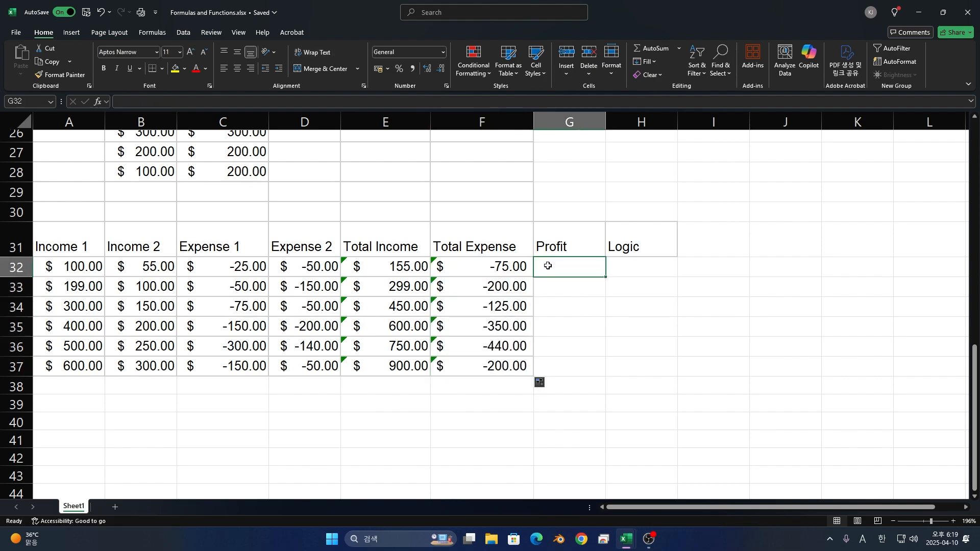
pyautogui.write('=SUNM')
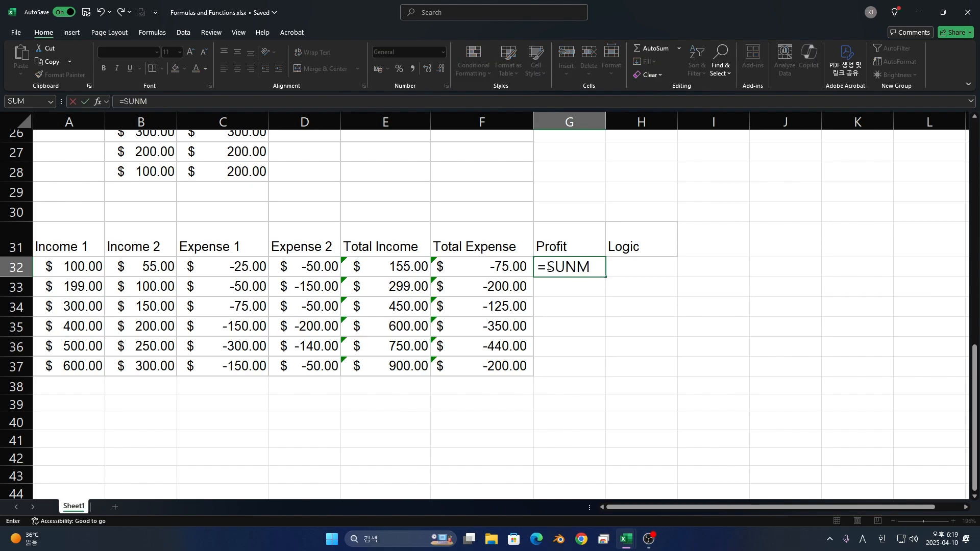
pyautogui.press('BackSpace')
pyautogui.press('BackSpace')
pyautogui.write('M()')
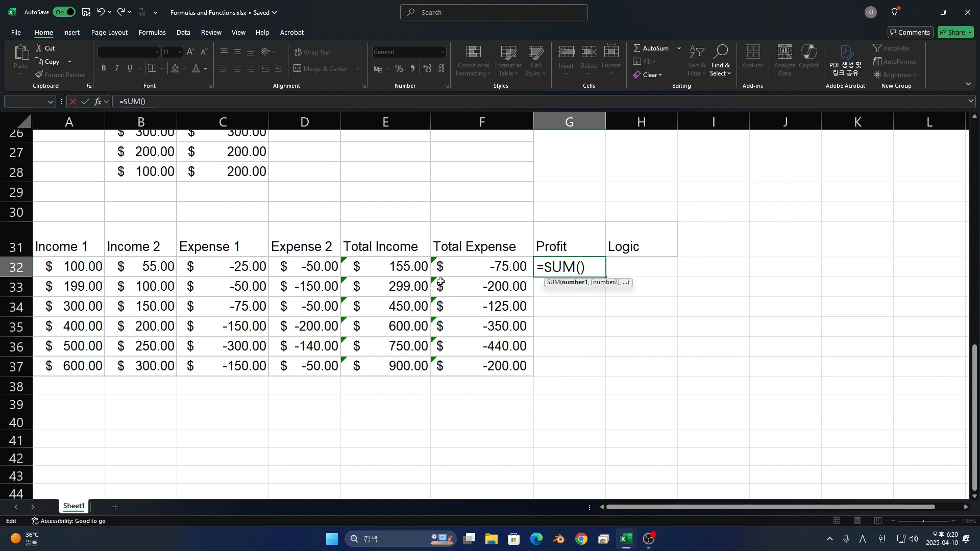
pyautogui.moveTo(84, 266); pyautogui.dragTo(286, 269)
pyautogui.hotkey('ctrl', 'Return')
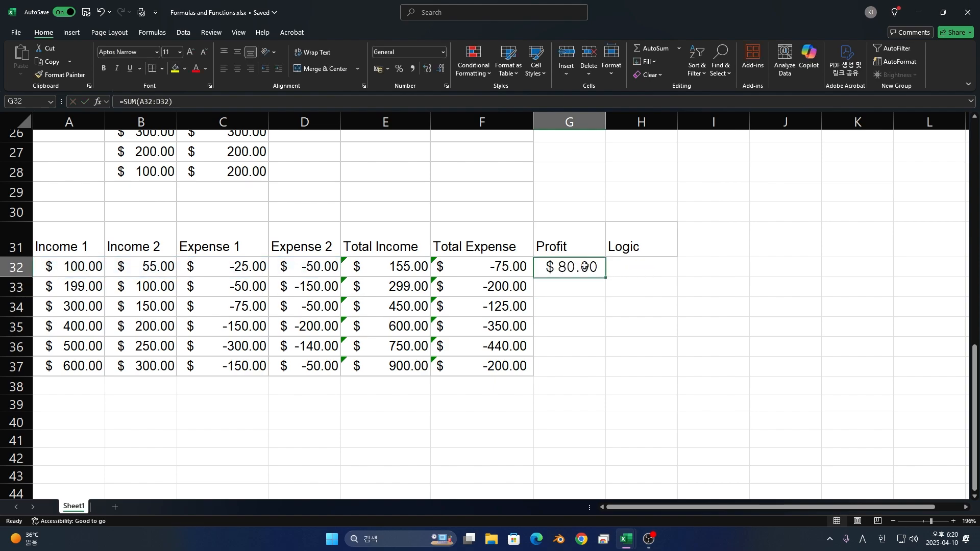
# - Fill the Profit formula from G32 down through G37 and check the references used in G34
pyautogui.moveTo(606, 276); pyautogui.dragTo(595, 370)
pyautogui.doubleClick(569, 308)
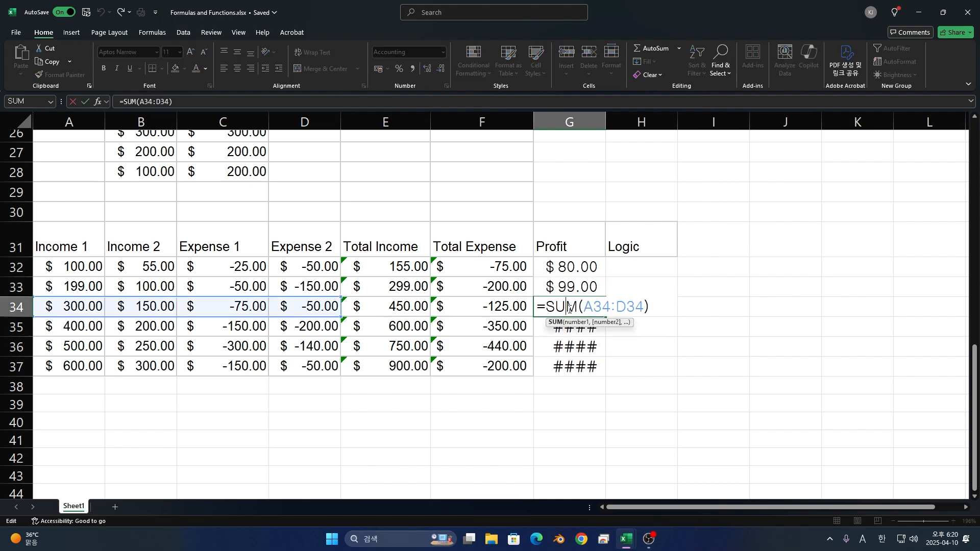
pyautogui.hotkey('ctrl', 'Return')
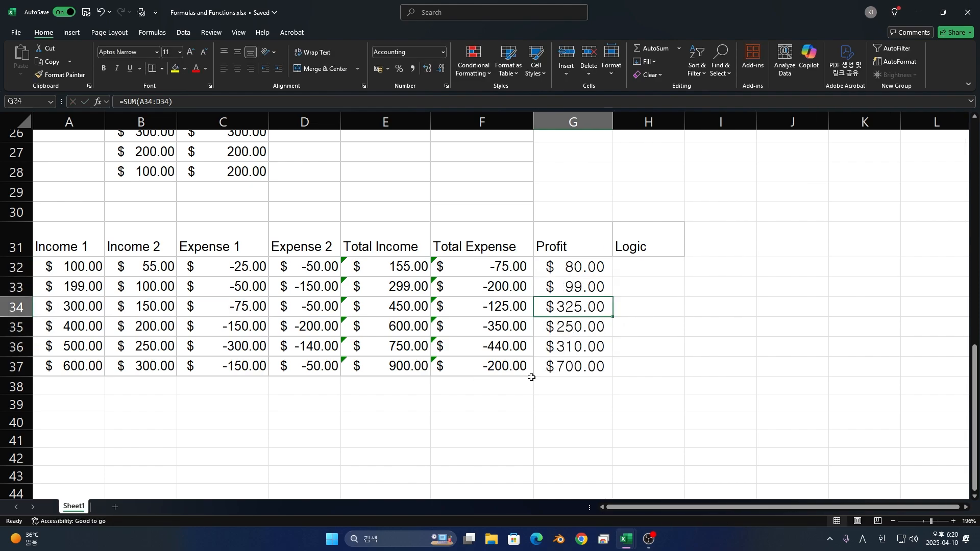
# - Add the label Average in F39, below the Total Expense column
pyautogui.click(470, 396)
pyautogui.write('Aver')
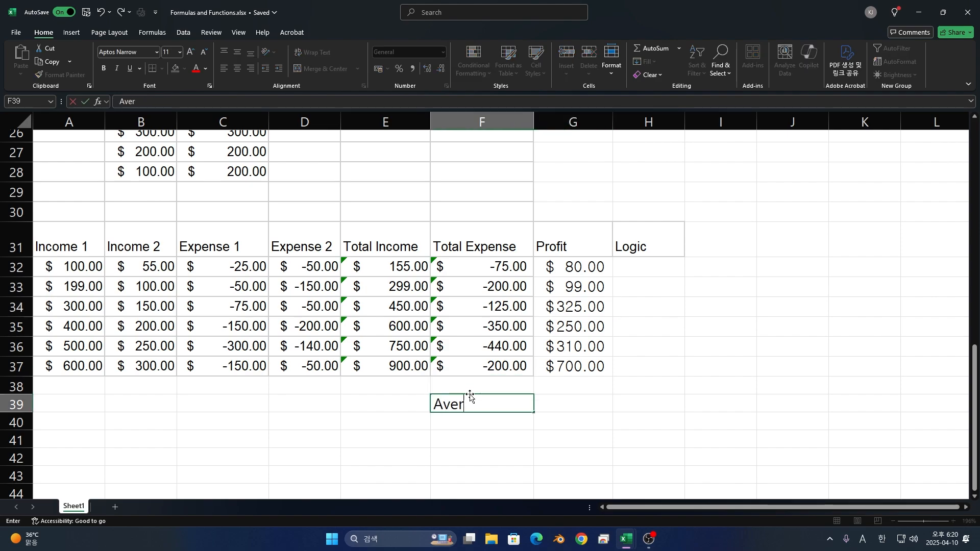
pyautogui.write('age')
pyautogui.press('Return')
# - Calculate the average profit in G39 with an AVERAGE formula over G32:G37
pyautogui.press('Right')
pyautogui.press('Up')
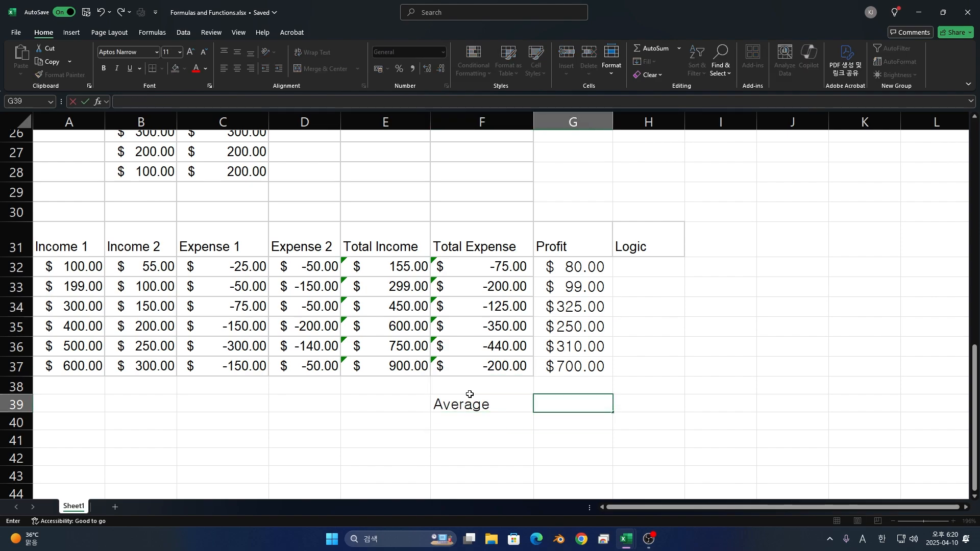
pyautogui.write('=Ave')
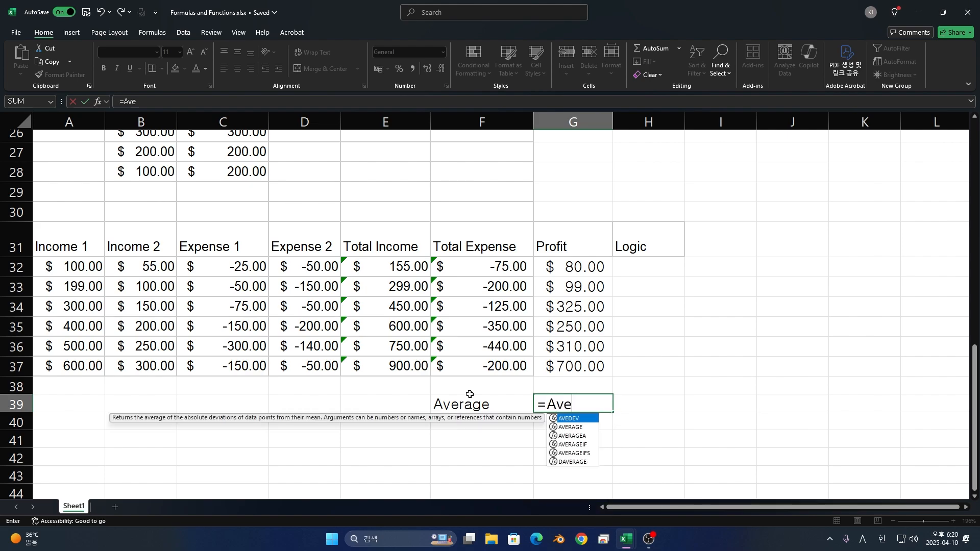
pyautogui.write('rage')
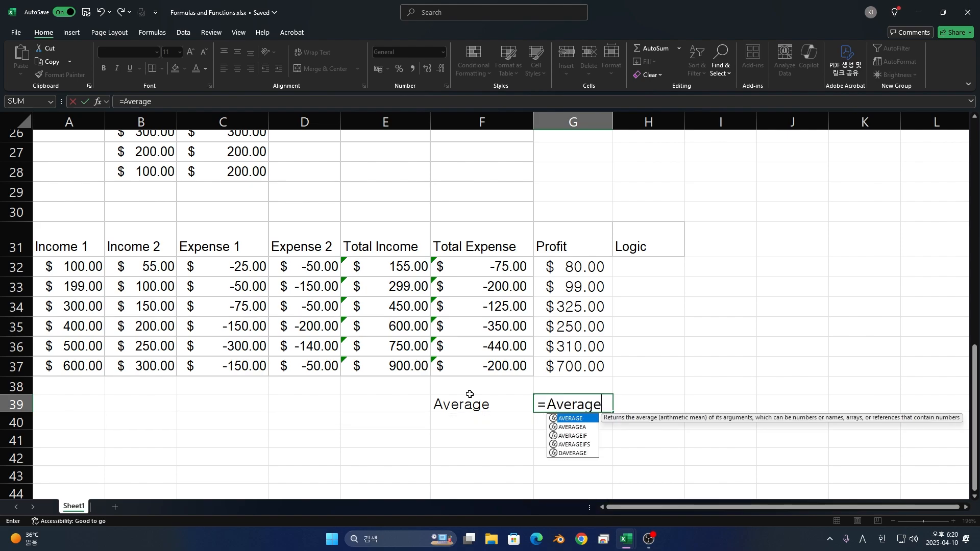
pyautogui.write('(')
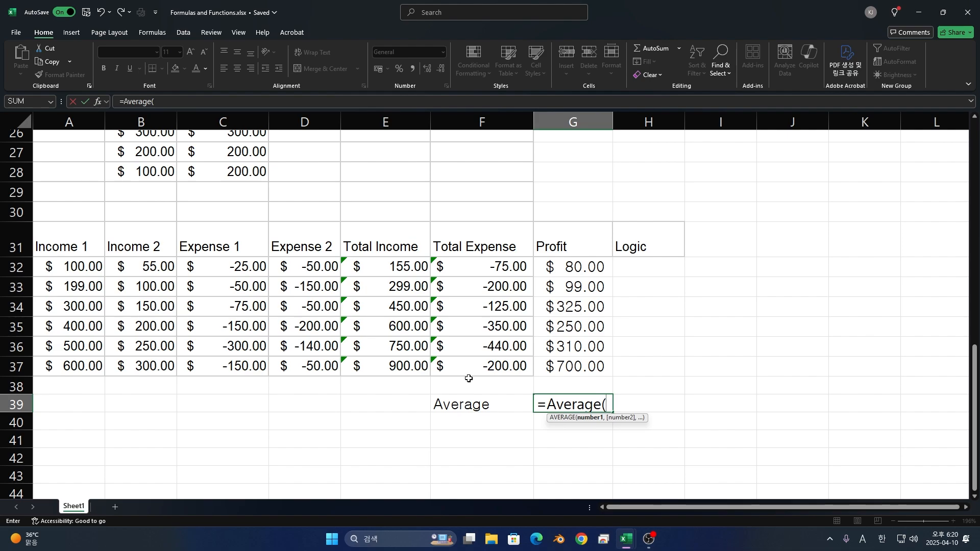
pyautogui.click(565, 270)
pyautogui.moveTo(564, 271); pyautogui.dragTo(575, 358)
pyautogui.press('Return')
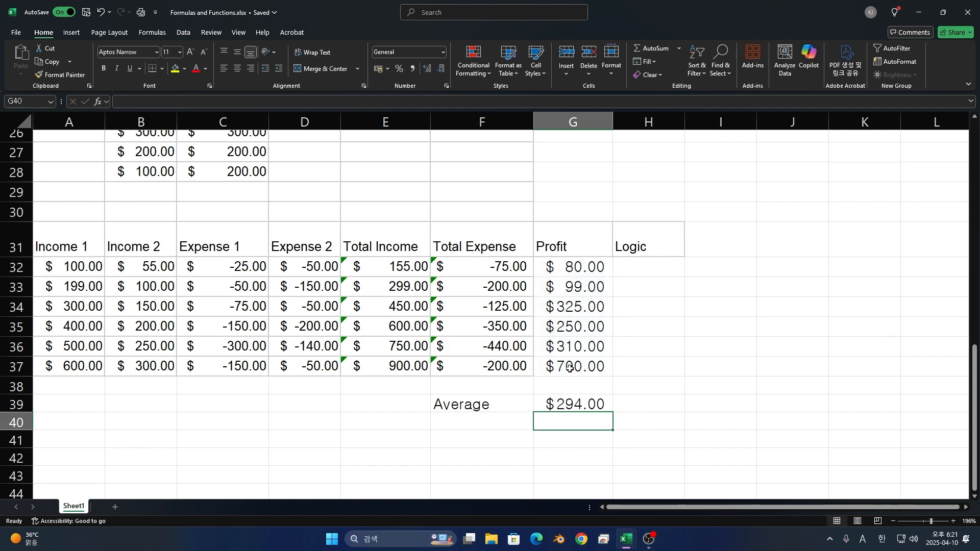
# - Check the average formula in G39 against the Profit values in G32 through G37
pyautogui.click(573, 402)
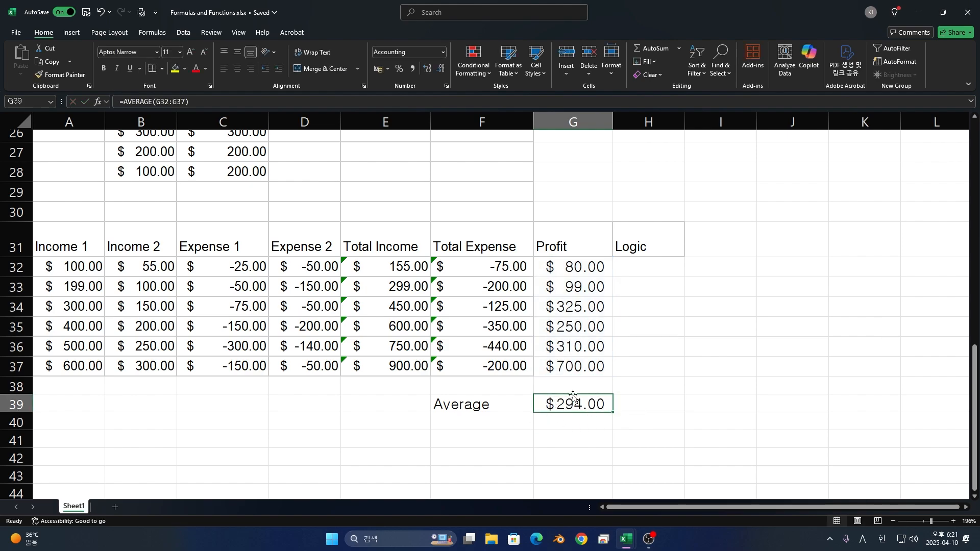
pyautogui.click(583, 264)
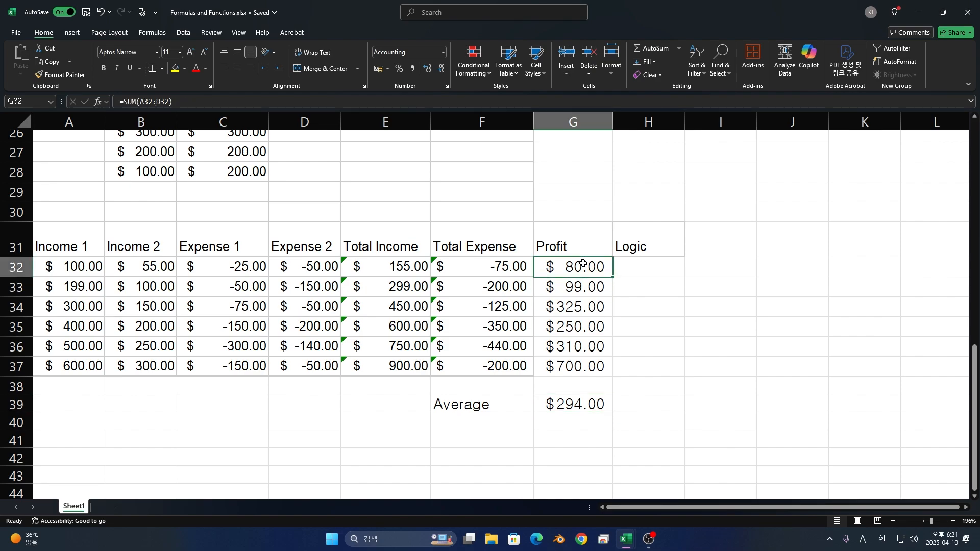
pyautogui.press('Down')
pyautogui.press('Down')
pyautogui.press('Down')
pyautogui.press('Down')
pyautogui.press('Down')
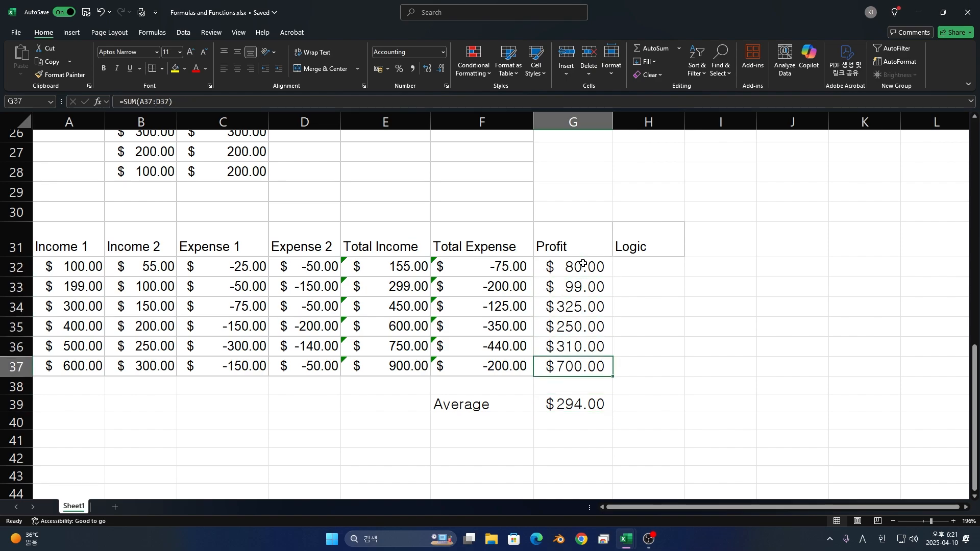
pyautogui.hotkey('shift', 'Up')
pyautogui.hotkey('shift', 'Up')
pyautogui.hotkey('shift', 'Up')
pyautogui.hotkey('shift', 'Up')
pyautogui.hotkey('shift', 'Up')
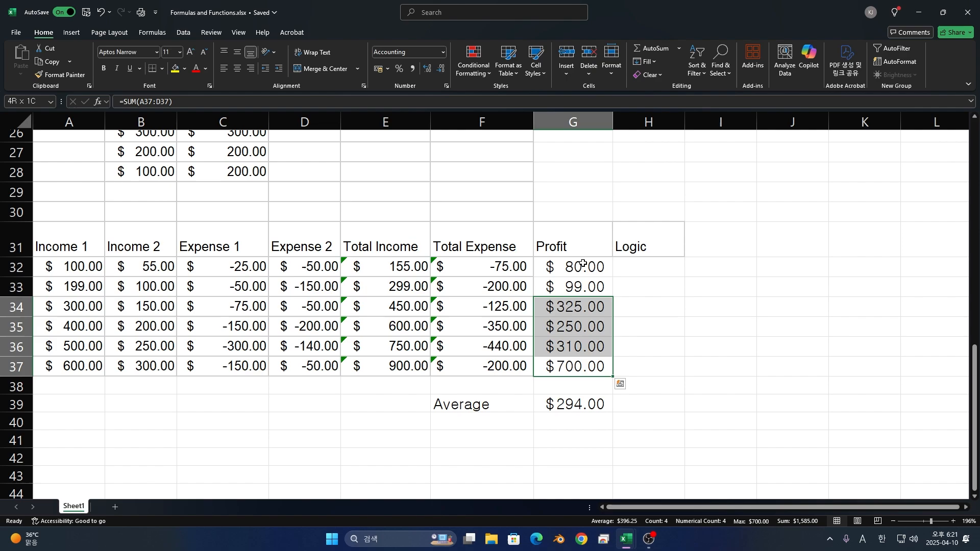
pyautogui.press('Down')
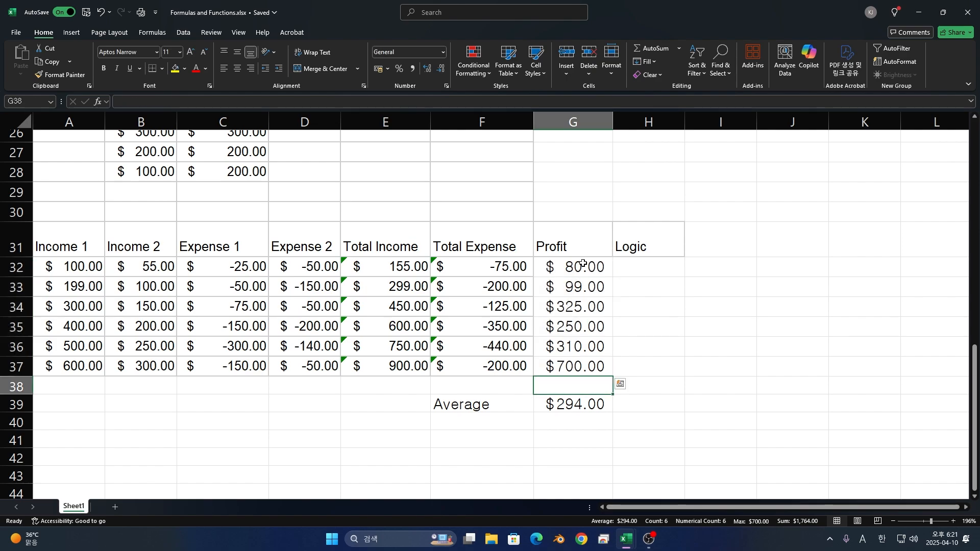
pyautogui.press('Down')
pyautogui.press('Down')
pyautogui.press('Left')
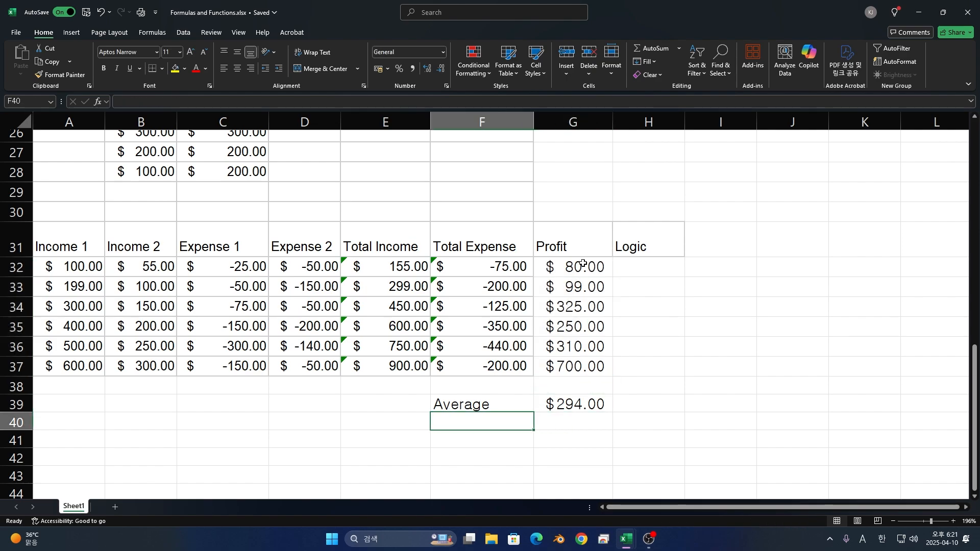
pyautogui.write('=')
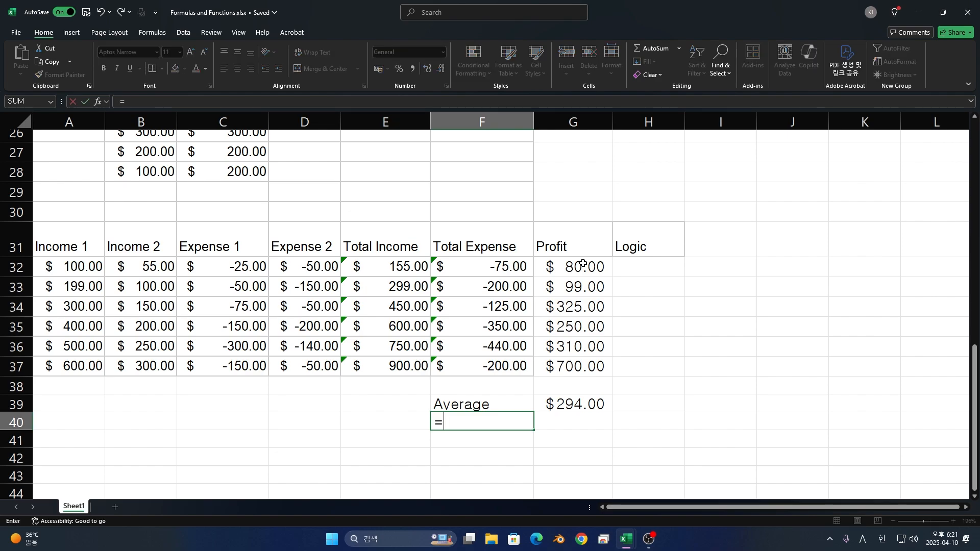
pyautogui.write('Mi')
pyautogui.press('Escape')
pyautogui.press('Escape')
# - Add the label Min in F40, directly below the Average label
pyautogui.write('Min')
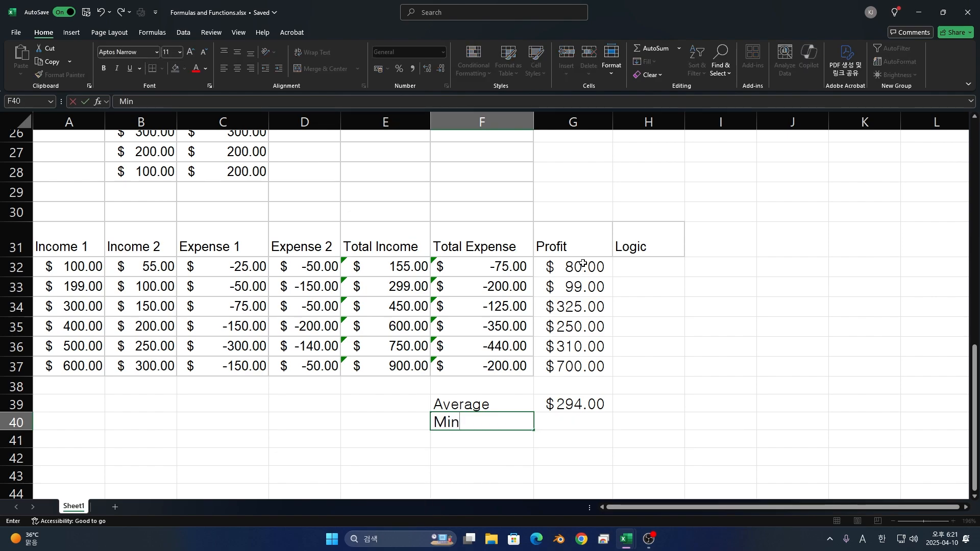
pyautogui.write('u')
pyautogui.press('BackSpace')
pyautogui.press('Tab')
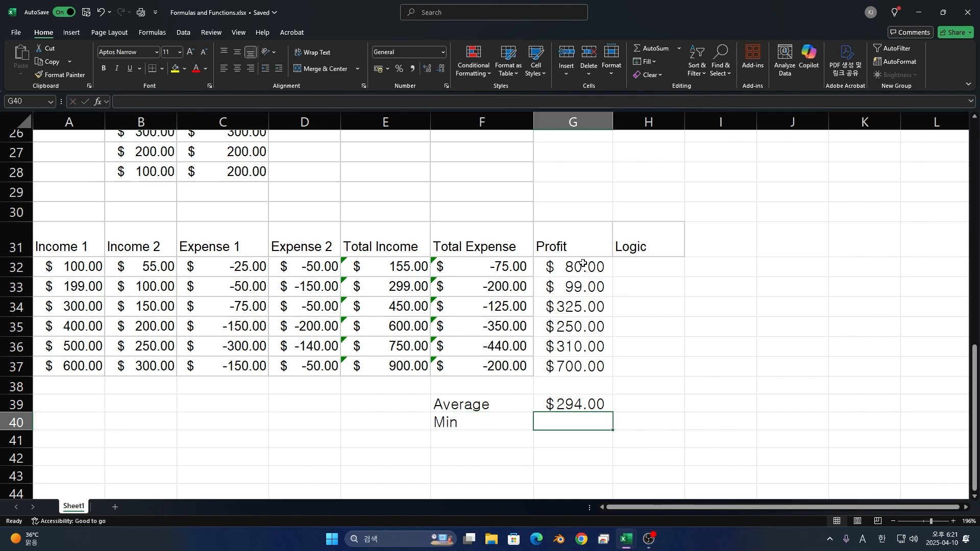
# - Calculate the smallest profit in G40 with a MIN formula over G32:G37
pyautogui.write('=MIN')
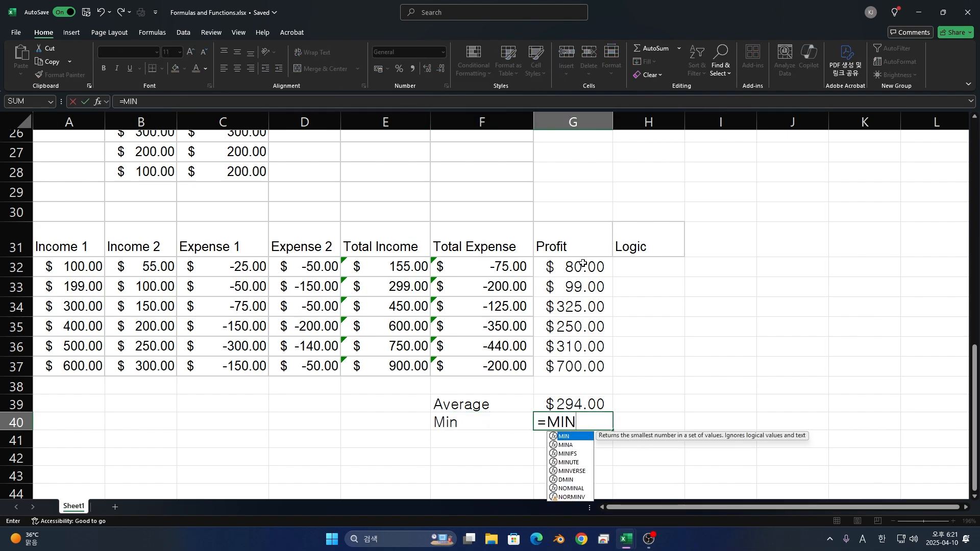
pyautogui.write('(')
pyautogui.moveTo(582, 264); pyautogui.dragTo(589, 375)
pyautogui.press('Return')
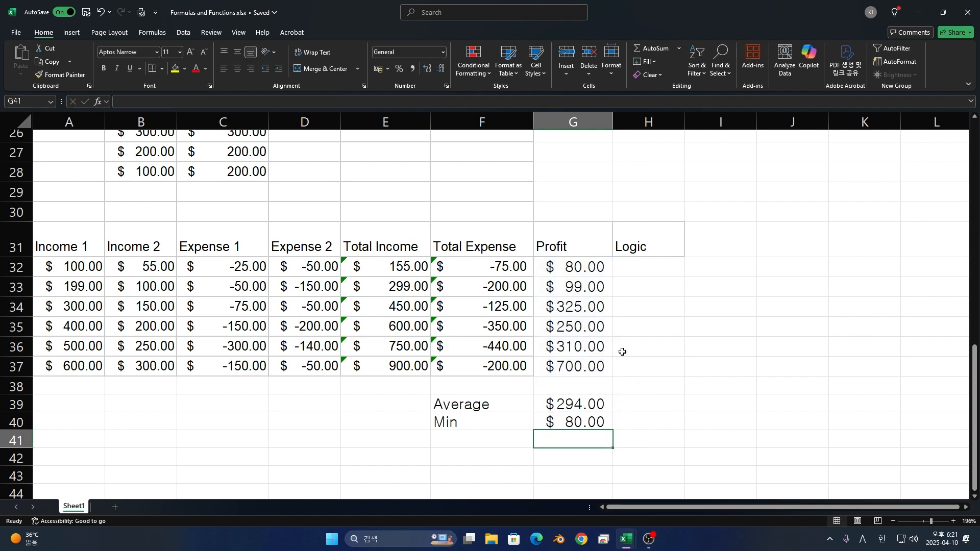
# - Add the label Max in F41, directly below the Min label
pyautogui.press('Left')
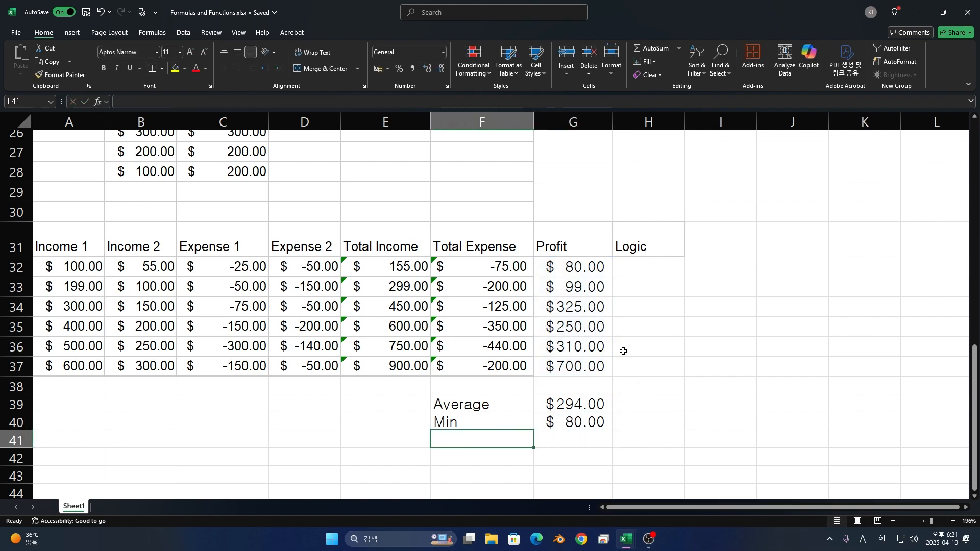
pyautogui.write('Max')
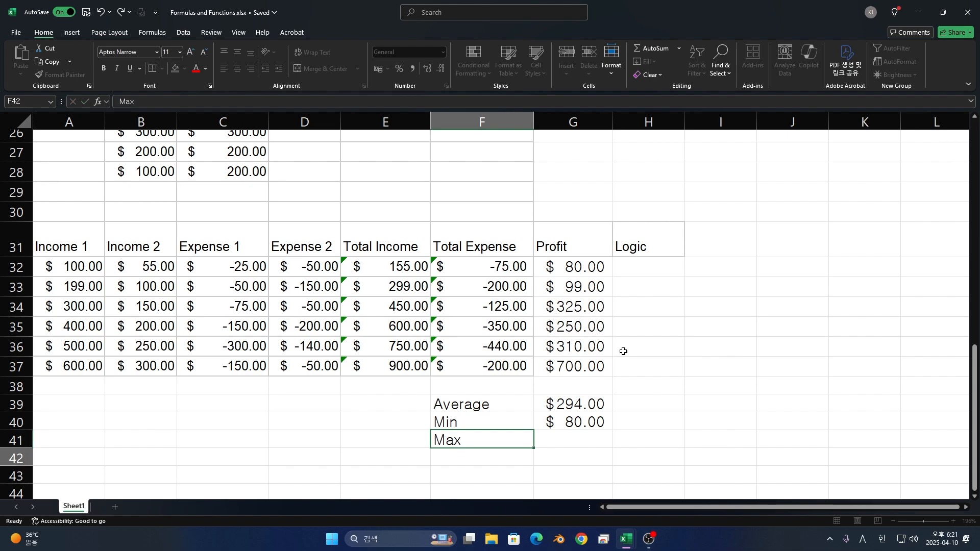
pyautogui.press('Tab')
# - Calculate the largest profit in G41 with a MAX formula over G32:G37
pyautogui.write('=Max(')
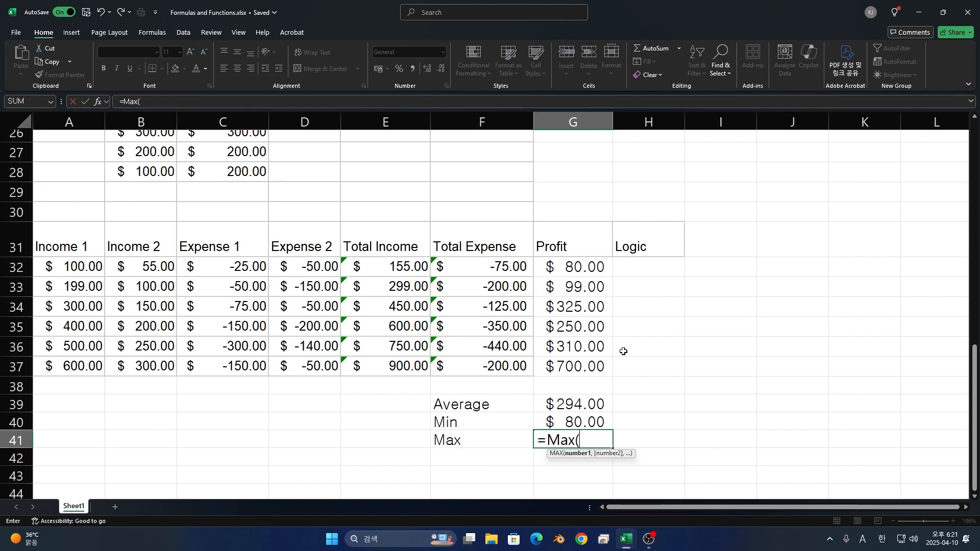
pyautogui.press('BackSpace')
pyautogui.press('BackSpace')
pyautogui.press('BackSpace')
pyautogui.write('AZX')
pyautogui.press('BackSpace')
pyautogui.press('BackSpace')
pyautogui.write('X')
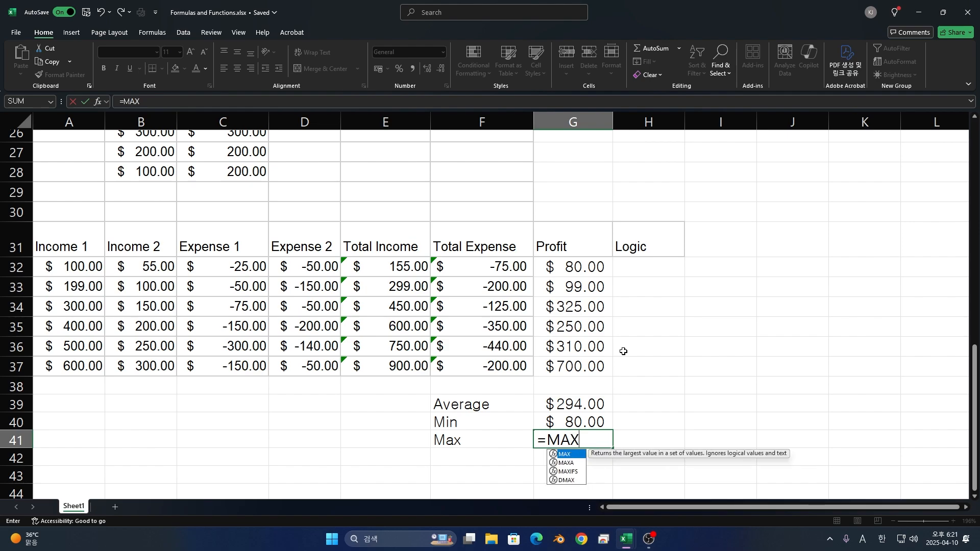
pyautogui.write('()')
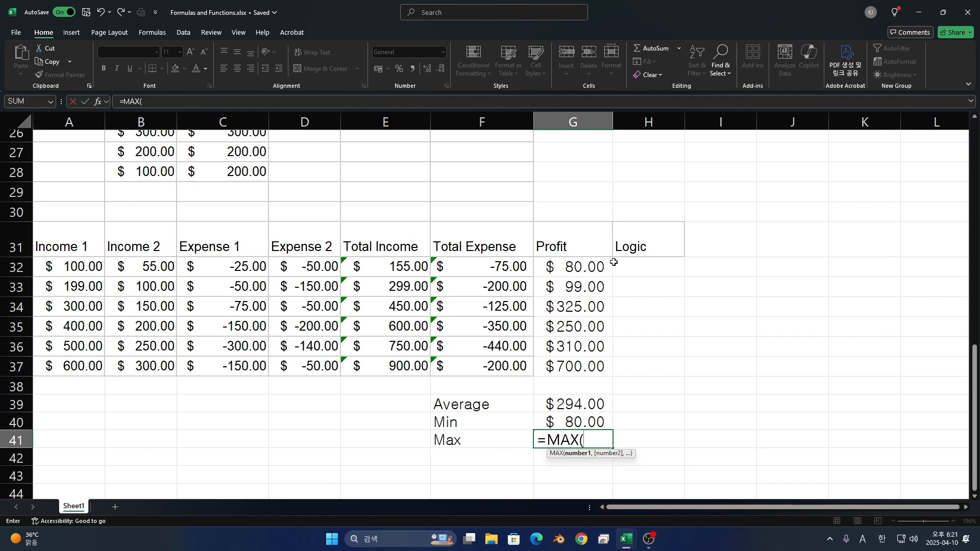
pyautogui.moveTo(608, 262); pyautogui.dragTo(601, 370)
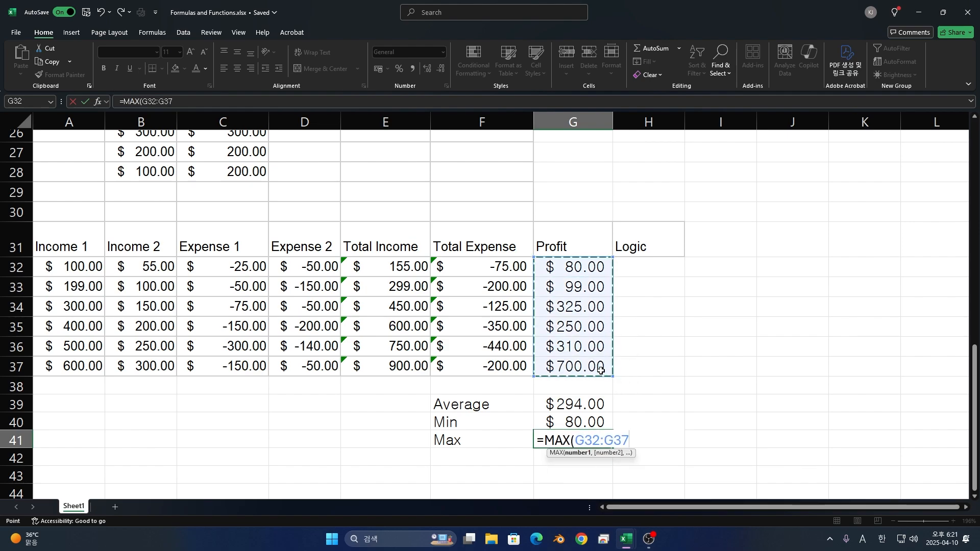
pyautogui.press('Return')
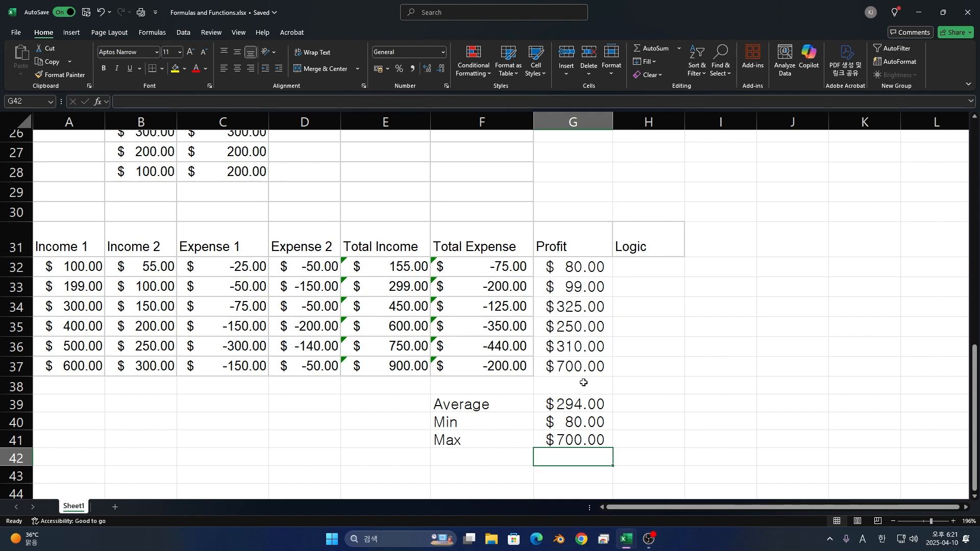
# - Add the label Count in F42, directly below the Max label
pyautogui.press('Left')
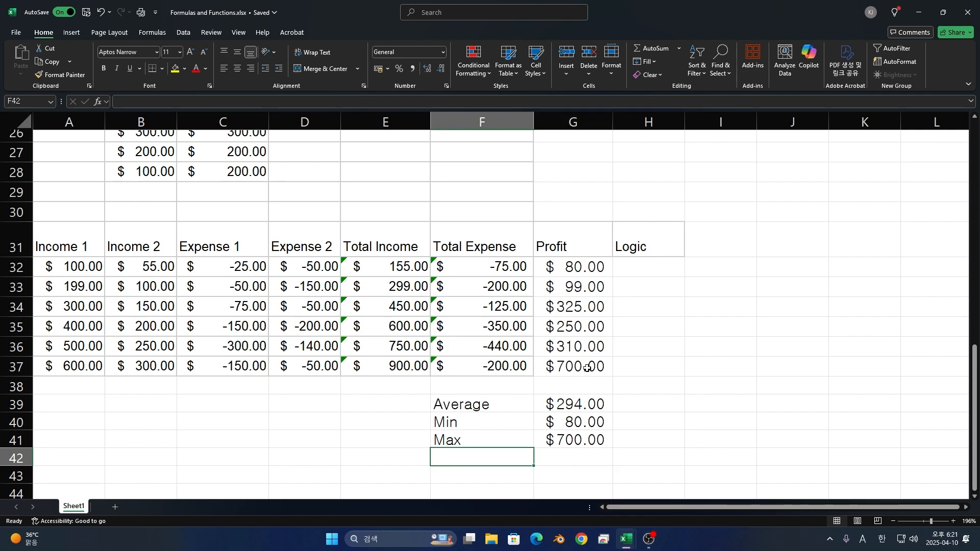
pyautogui.write('Count')
pyautogui.press('Return')
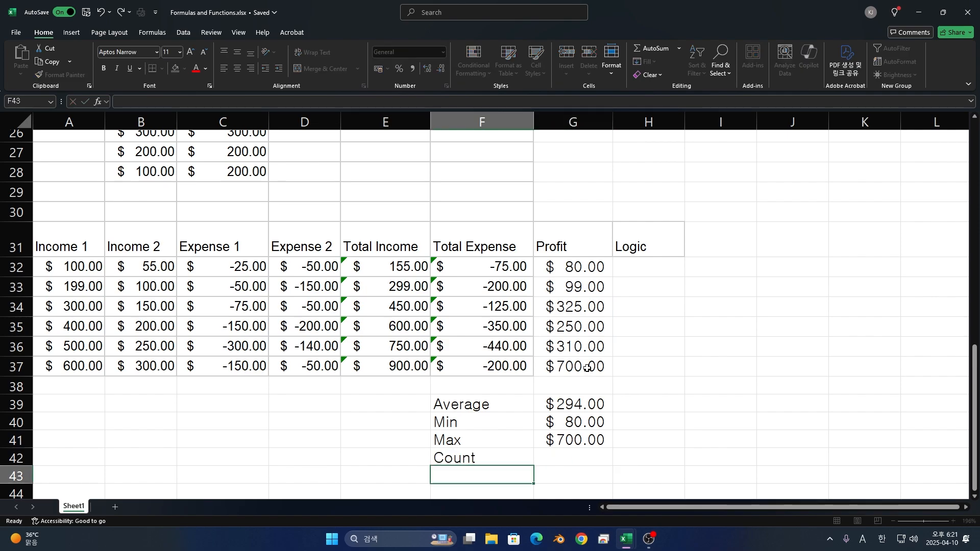
# - Count the profit entries in G42 with a COUNT formula over G32:G37
pyautogui.press('Right')
pyautogui.press('Up')
pyautogui.write('=CO')
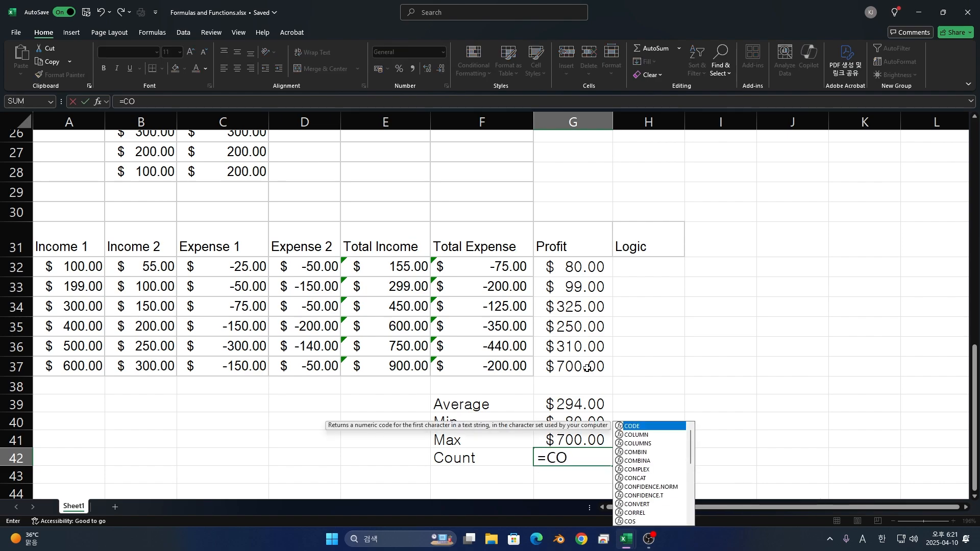
pyautogui.write('UNT')
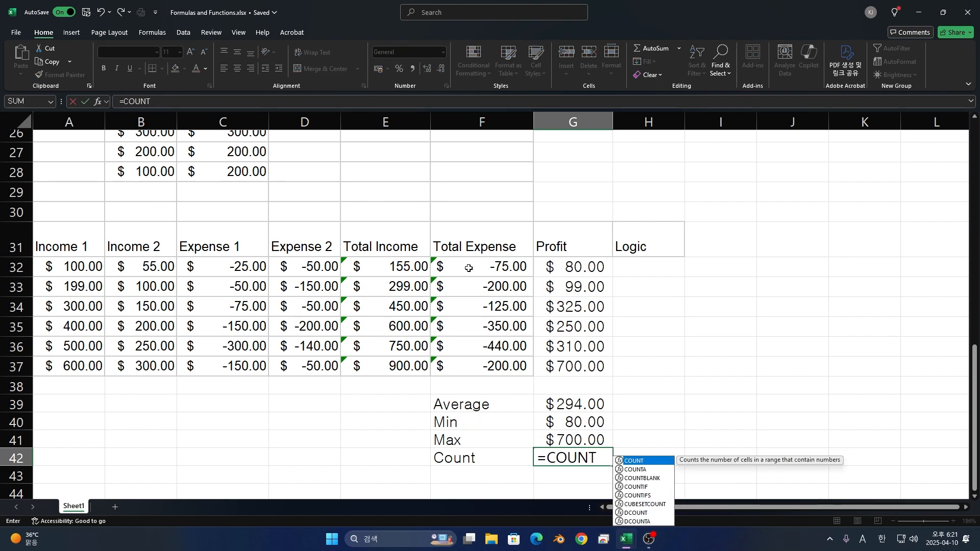
pyautogui.write('(')
pyautogui.moveTo(571, 264); pyautogui.dragTo(579, 365)
pyautogui.press('Return')
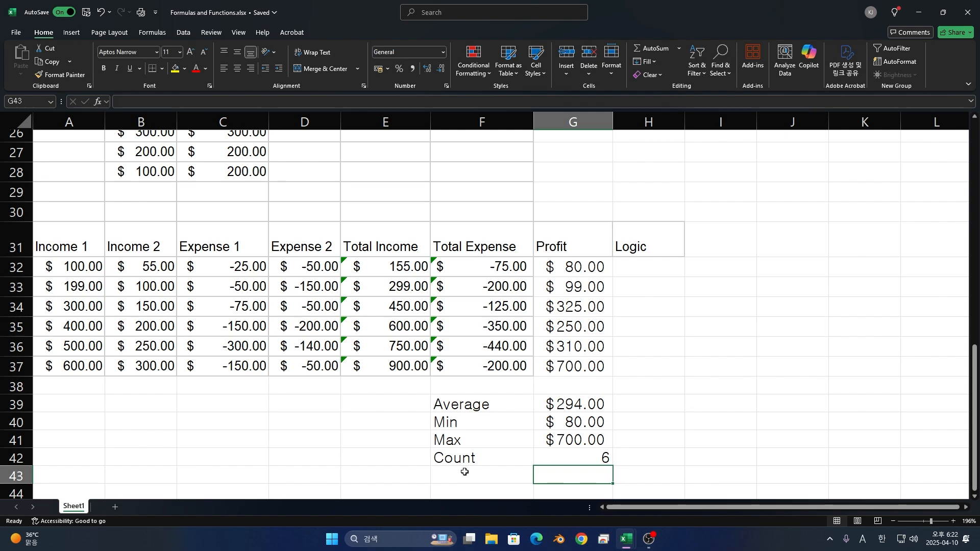
# - Clear the existing Profit formulas from G32 through G37, leaving the summary formulas below in place
pyautogui.hotkey('ctrl', 'z')
pyautogui.hotkey('ctrl', 'z')
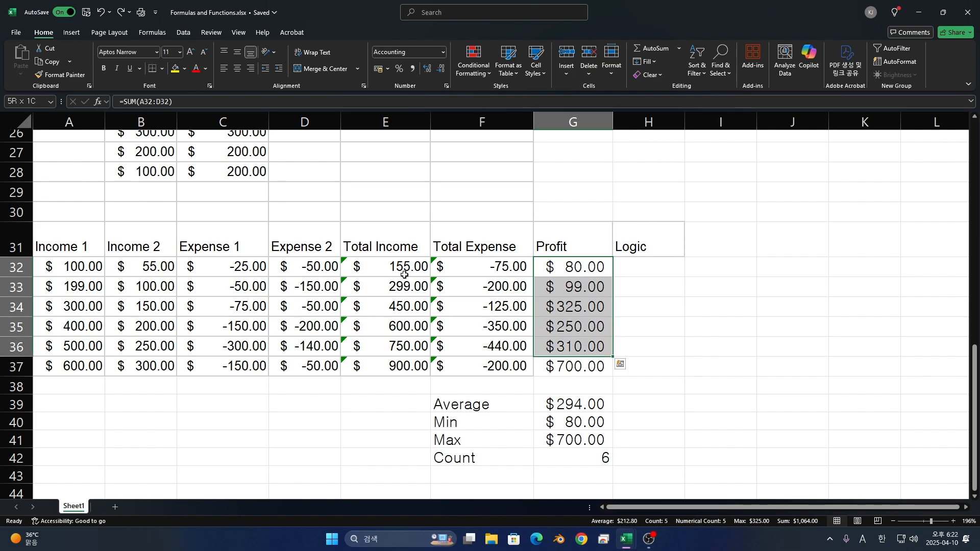
pyautogui.hotkey('ctrl', 'z')
pyautogui.hotkey('ctrl', 'z')
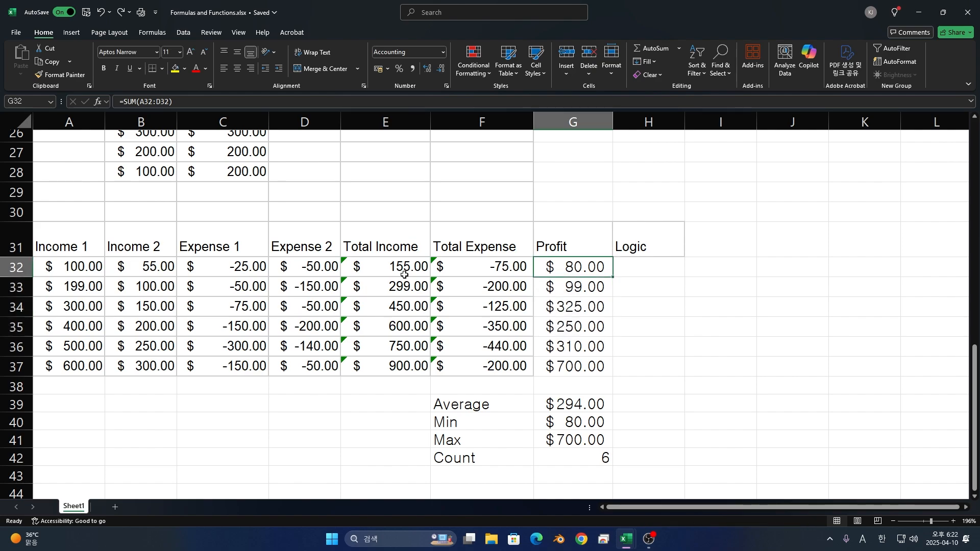
pyautogui.hotkey('ctrl', 'z')
pyautogui.hotkey('ctrl', 'z')
pyautogui.hotkey('ctrl', 'z')
pyautogui.hotkey('ctrl', 'z')
pyautogui.hotkey('ctrl', 'z')
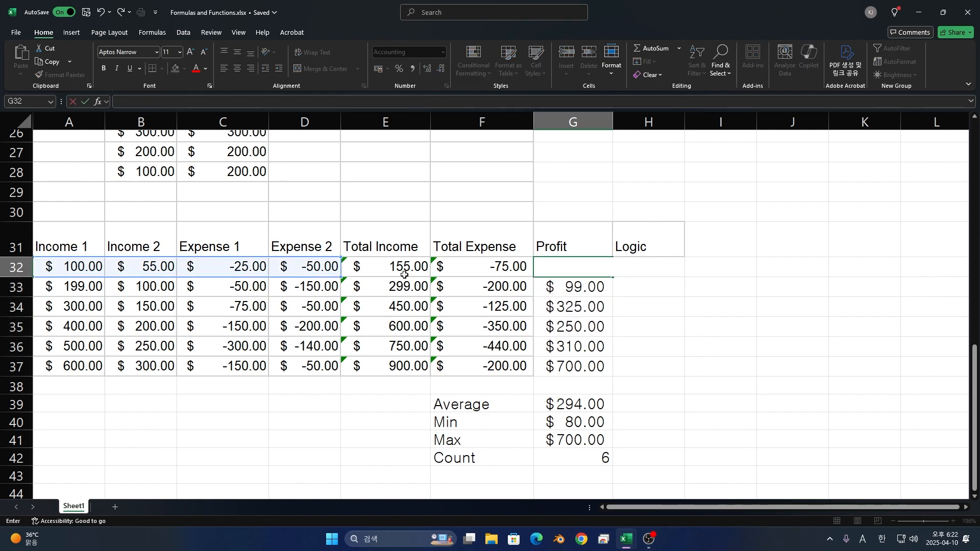
pyautogui.hotkey('ctrl', 'z')
pyautogui.hotkey('ctrl', 'z')
pyautogui.hotkey('ctrl', 'z')
pyautogui.hotkey('ctrl', 'z')
pyautogui.hotkey('ctrl', 'z')
pyautogui.hotkey('ctrl', 'z')
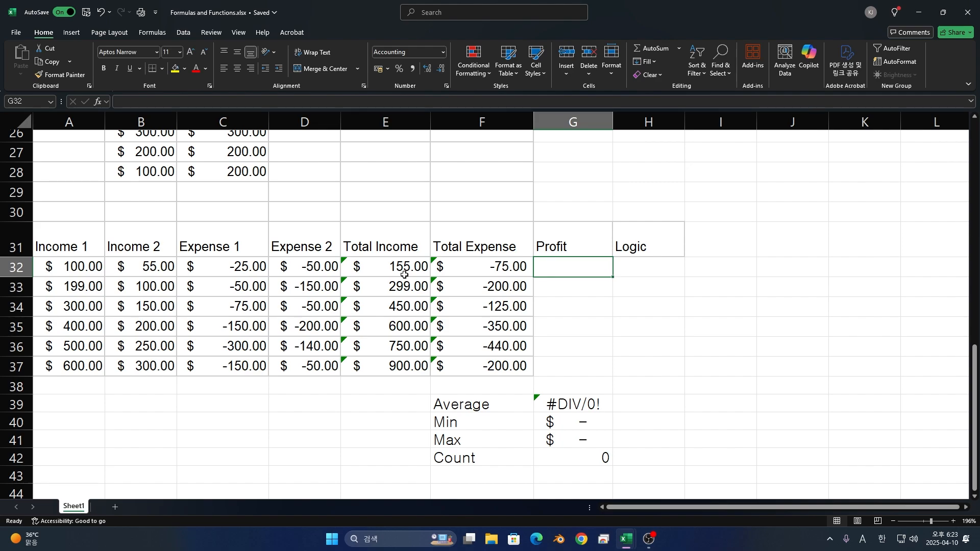
# - Calculate the profit in G32 with the formula =SUM(A32:B32) + SUM(C32:D32), combining the income and expense sums
pyautogui.write('=SUM')
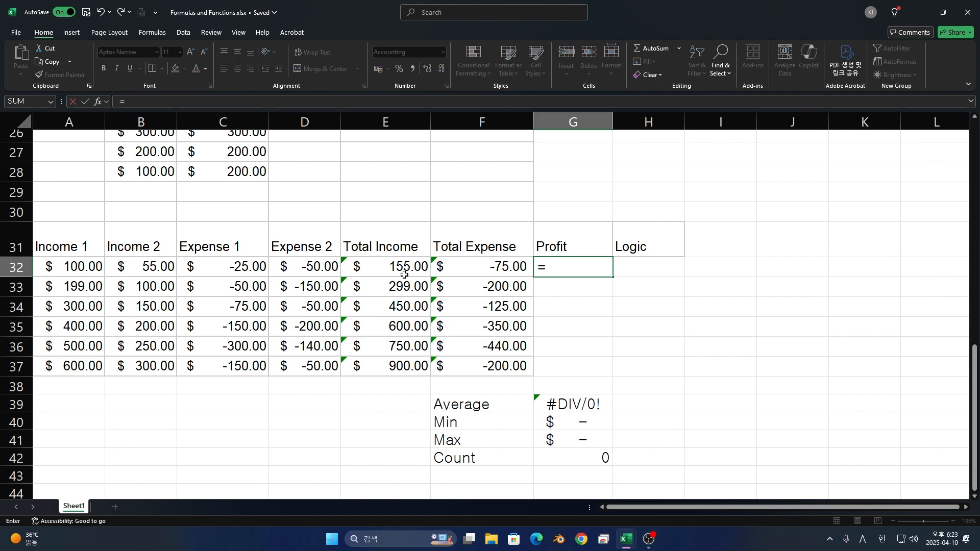
pyautogui.click(61, 266)
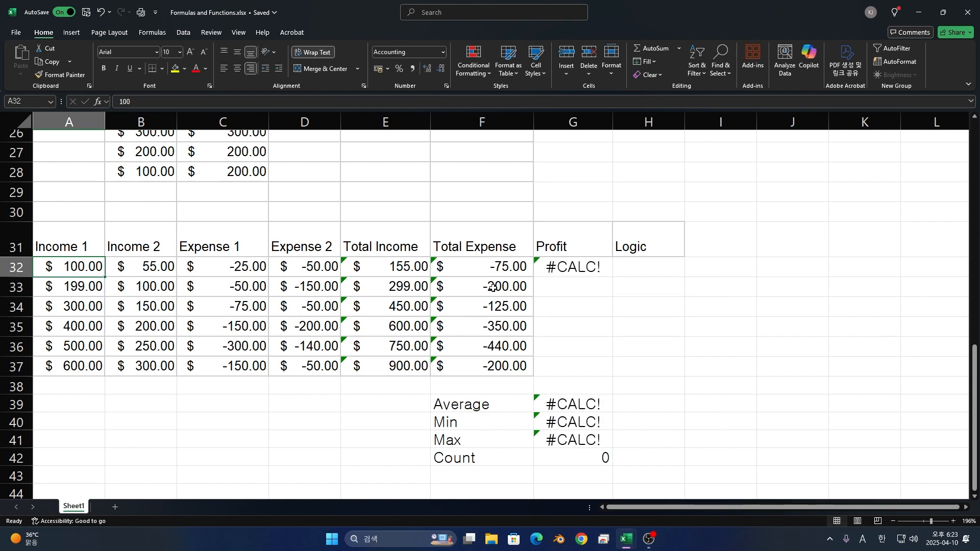
pyautogui.click(597, 268)
pyautogui.write('=SUM(')
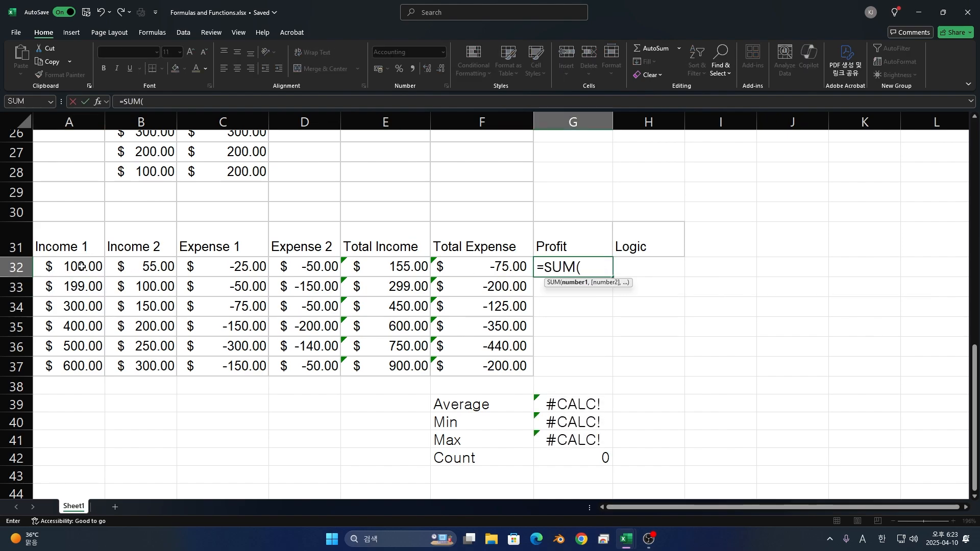
pyautogui.moveTo(84, 265); pyautogui.dragTo(142, 263)
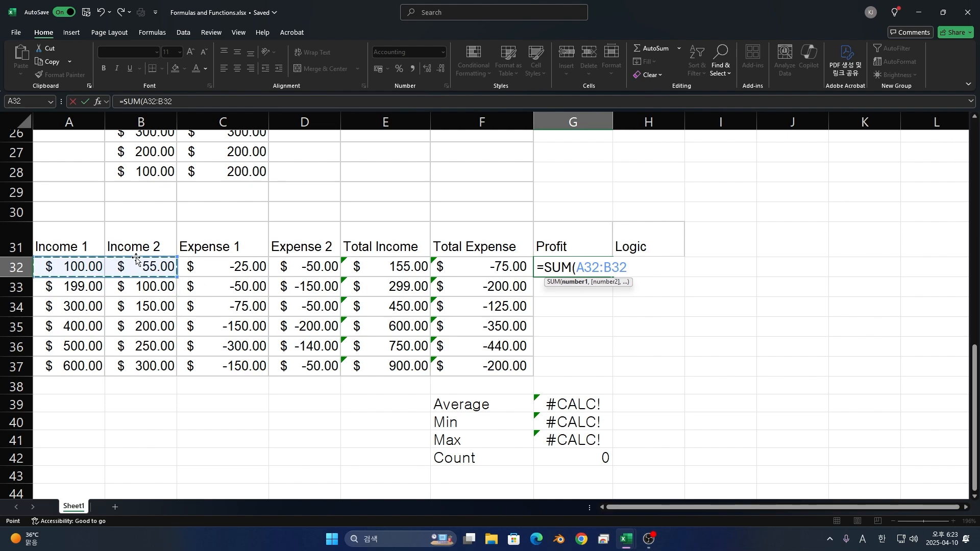
pyautogui.write(') + ')
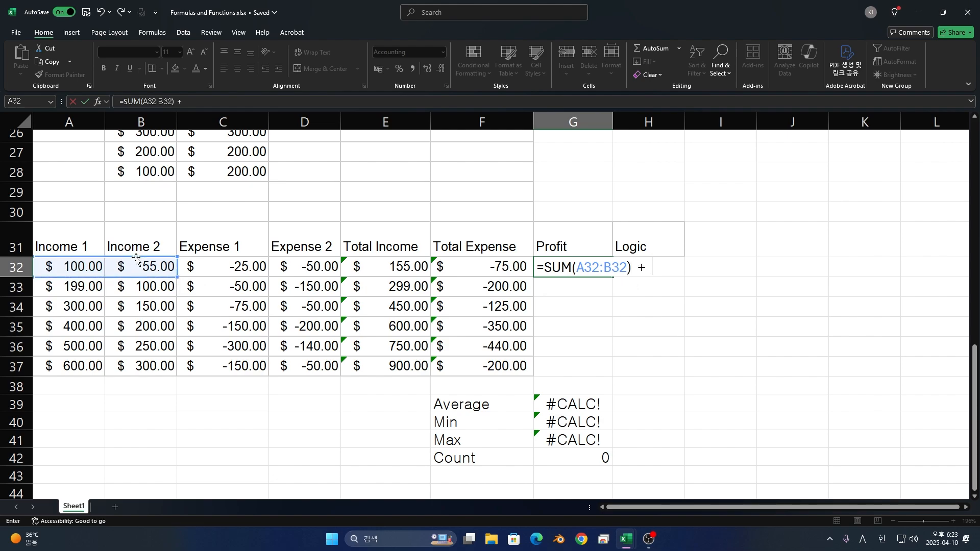
pyautogui.write('SUM(')
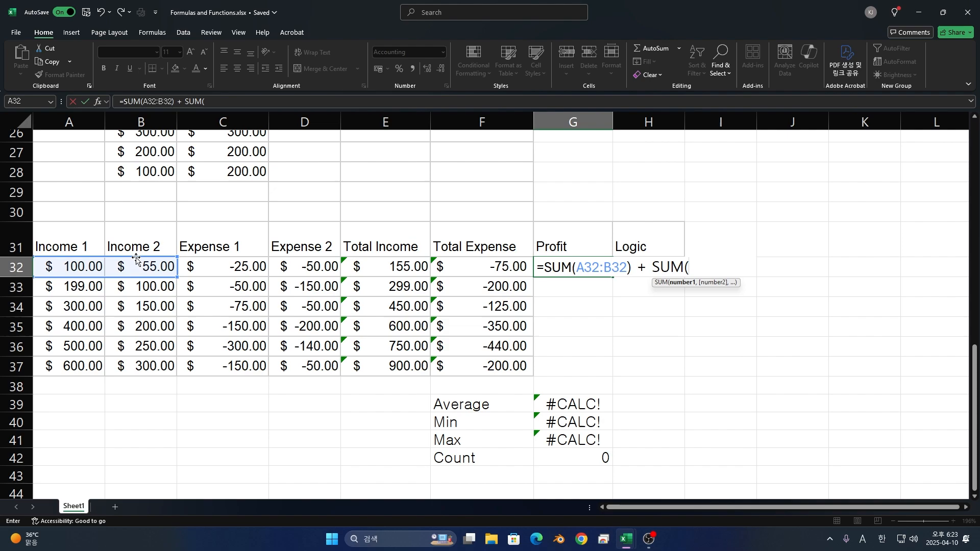
pyautogui.moveTo(250, 273); pyautogui.dragTo(293, 266)
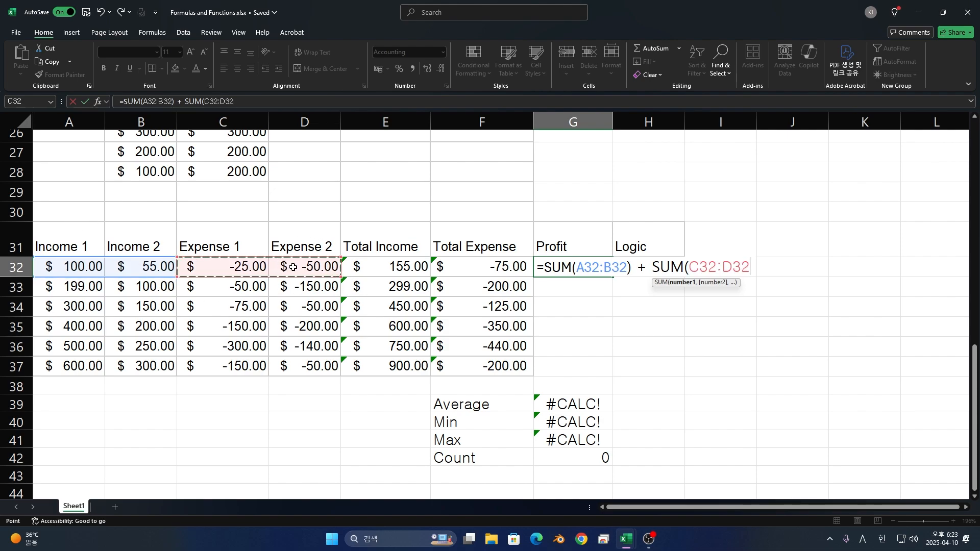
pyautogui.press('Return')
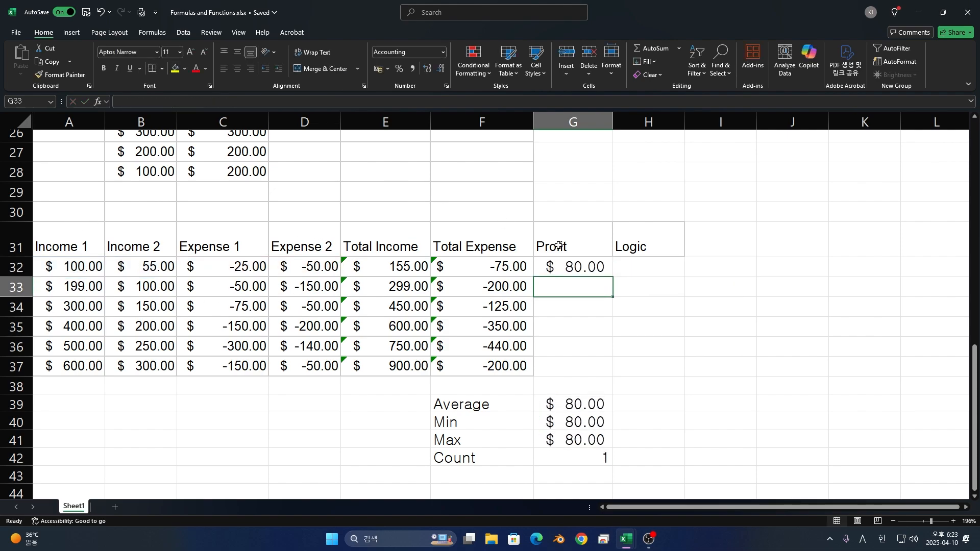
# - Fill the combined Profit formula from G32 down through G37 and review the two SUM parts of the formula in G32
pyautogui.click(572, 267)
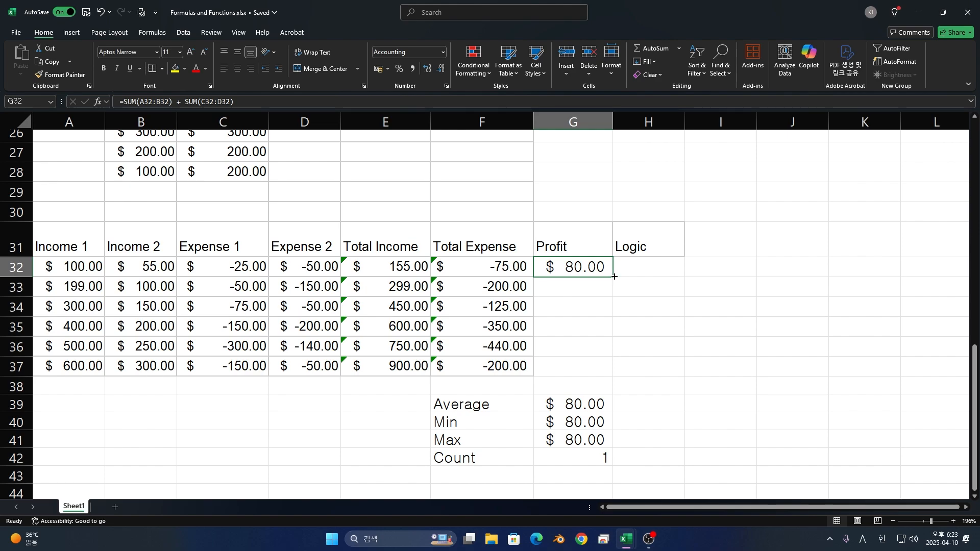
pyautogui.moveTo(614, 276); pyautogui.dragTo(592, 367)
pyautogui.doubleClick(591, 268)
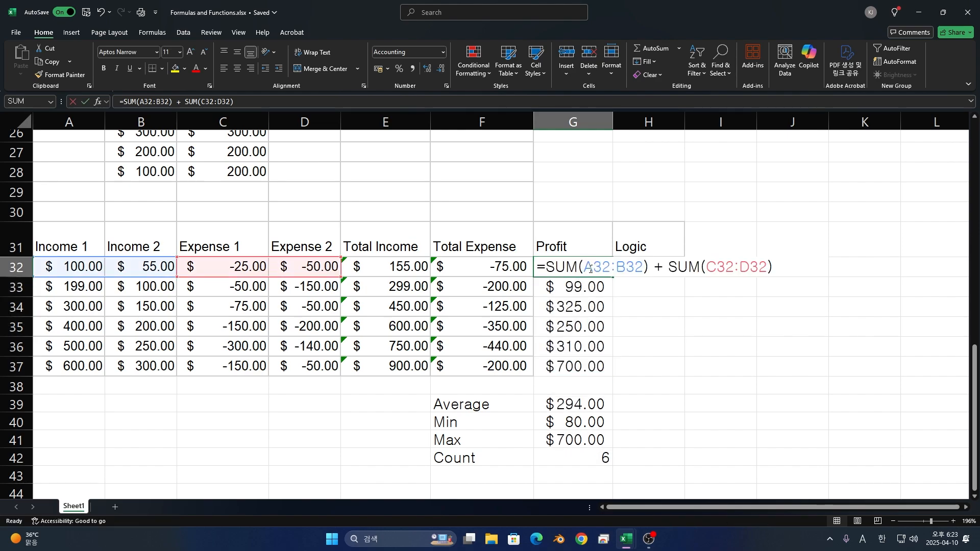
pyautogui.moveTo(549, 267); pyautogui.dragTo(774, 267)
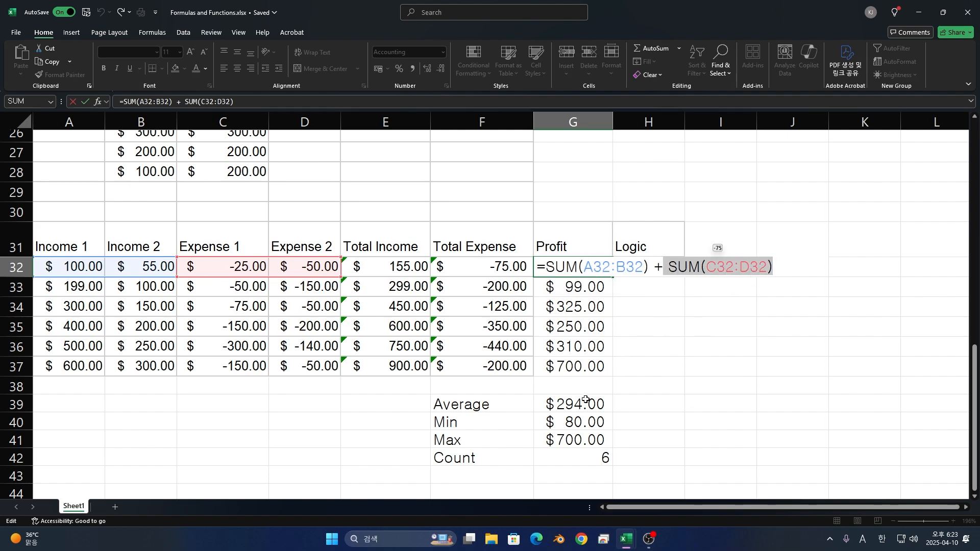
pyautogui.scroll(-1, 584, 398)
pyautogui.click(638, 276)
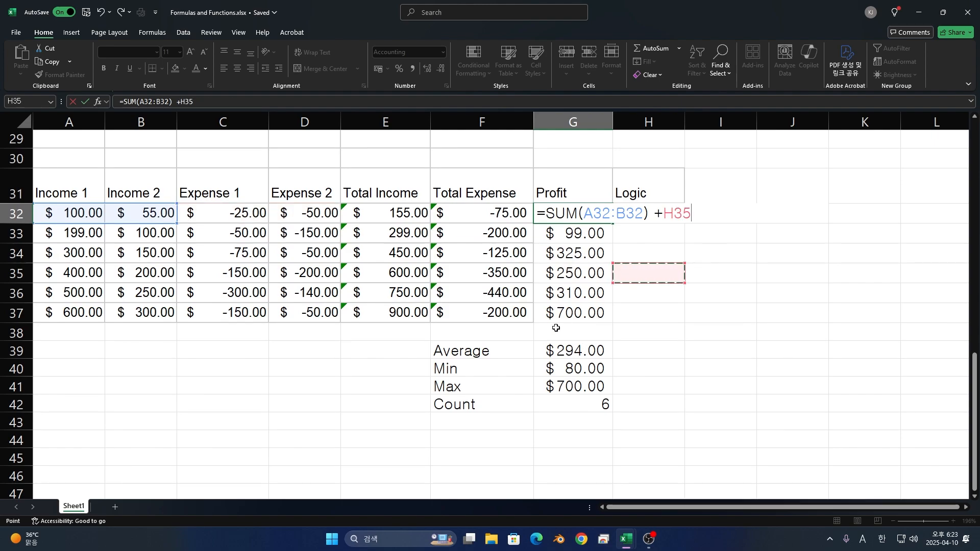
pyautogui.press('Escape')
pyautogui.click(245, 430)
pyautogui.scroll(-2, 250, 424)
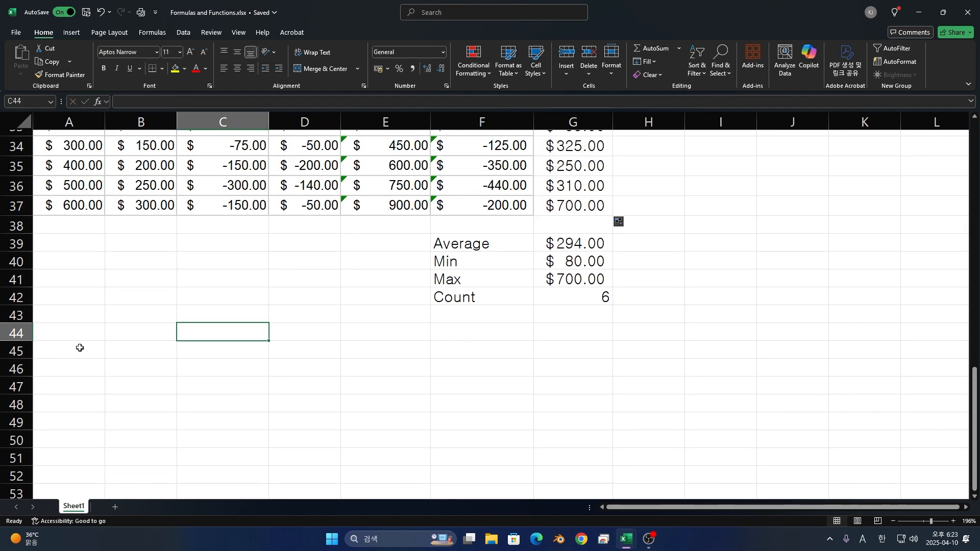
pyautogui.click(55, 333)
pyautogui.write('Total')
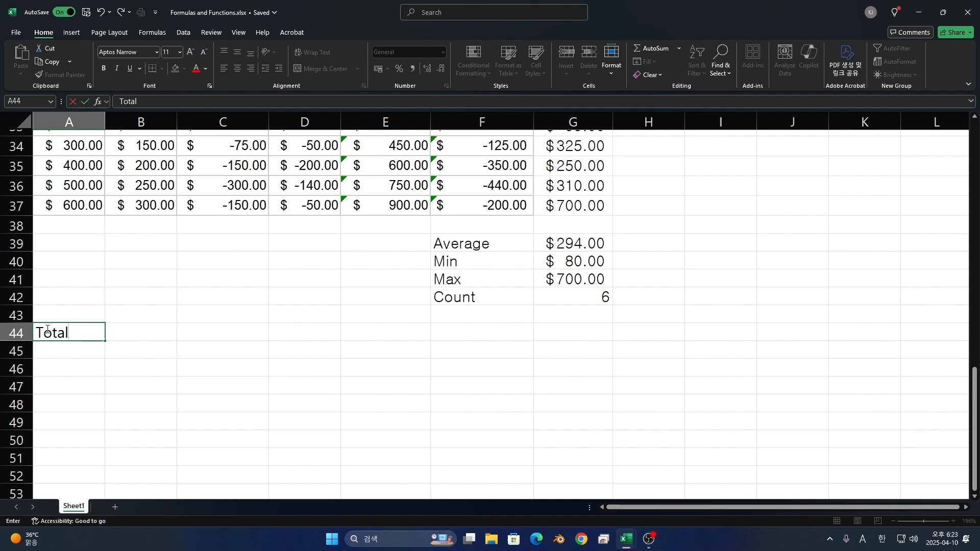
pyautogui.press('Return')
pyautogui.write('100')
pyautogui.press('Return')
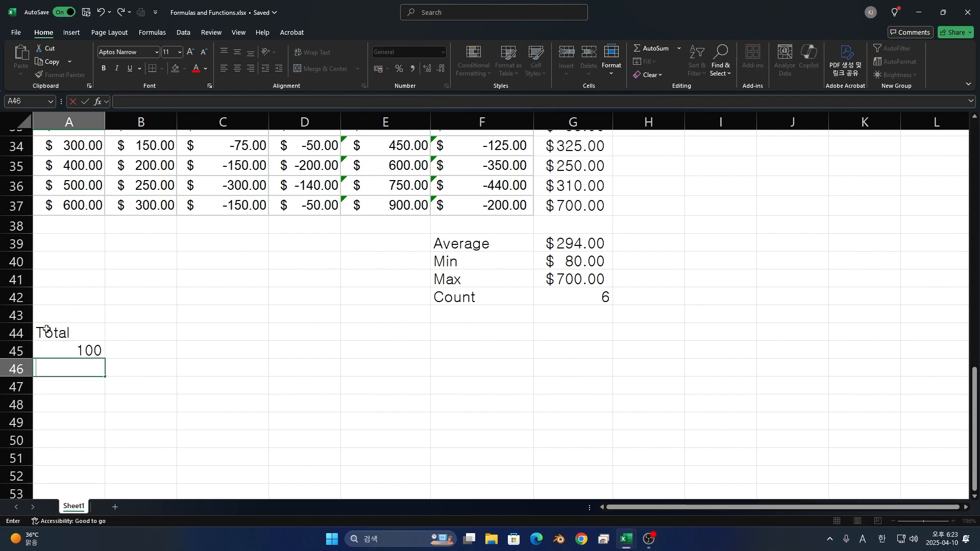
# - Enter the heading Num in A44 and list 100, 200 and 300 in A45 through A47
pyautogui.click(46, 329)
pyautogui.write('Num')
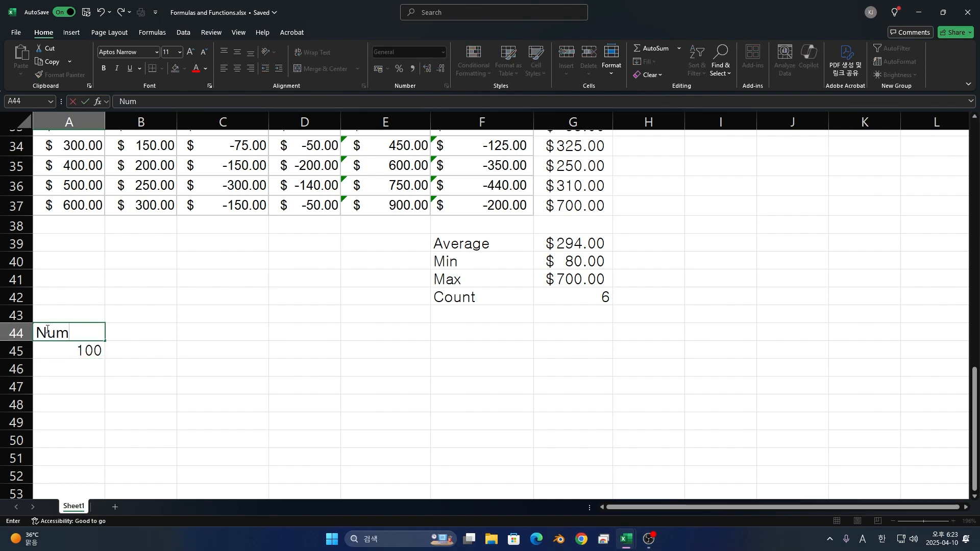
pyautogui.press('Return')
pyautogui.write('100')
pyautogui.press('Return')
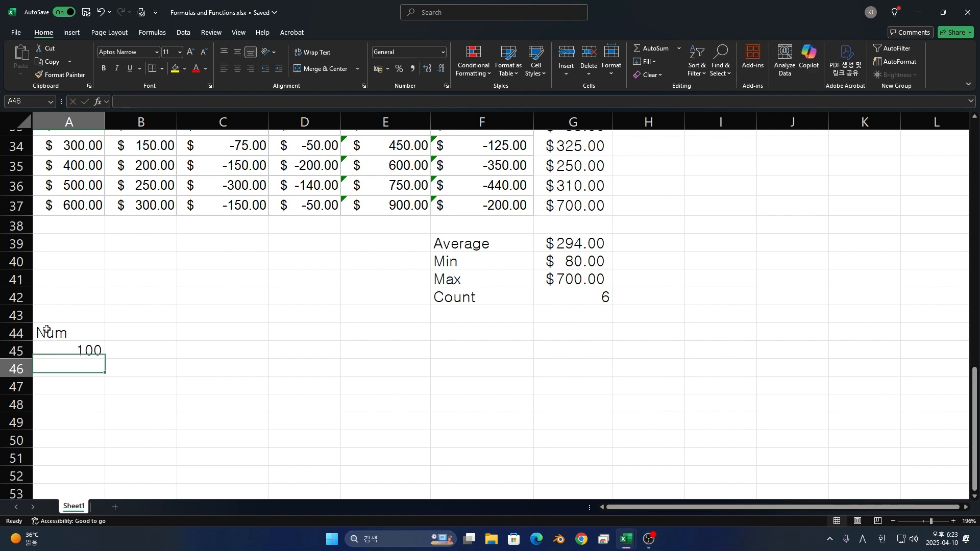
pyautogui.write('200')
pyautogui.press('Return')
pyautogui.write('300')
pyautogui.press('Return')
pyautogui.press('Up')
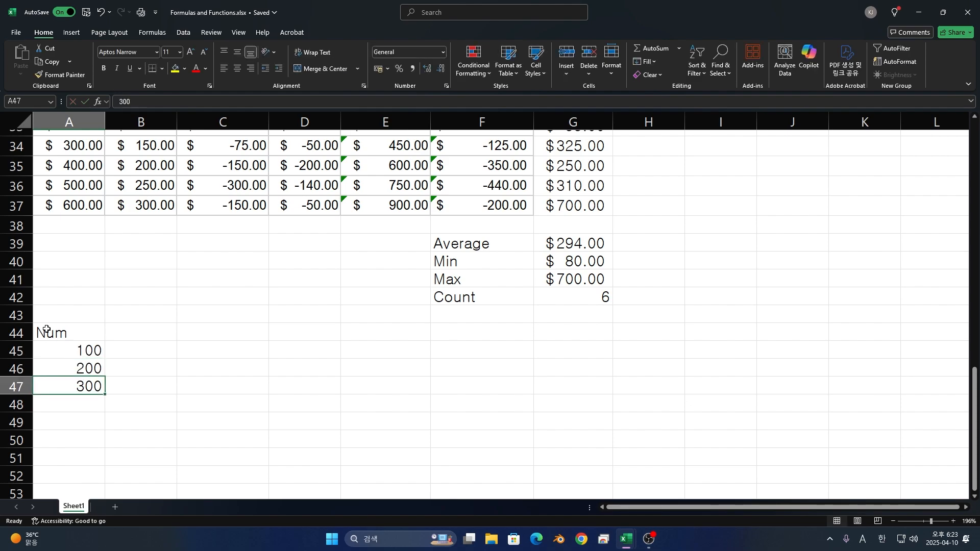
# - Add the heading Average in B44, beside the Num heading
pyautogui.press('Right')
pyautogui.press('Up')
pyautogui.press('Up')
pyautogui.press('Up')
pyautogui.write('Average')
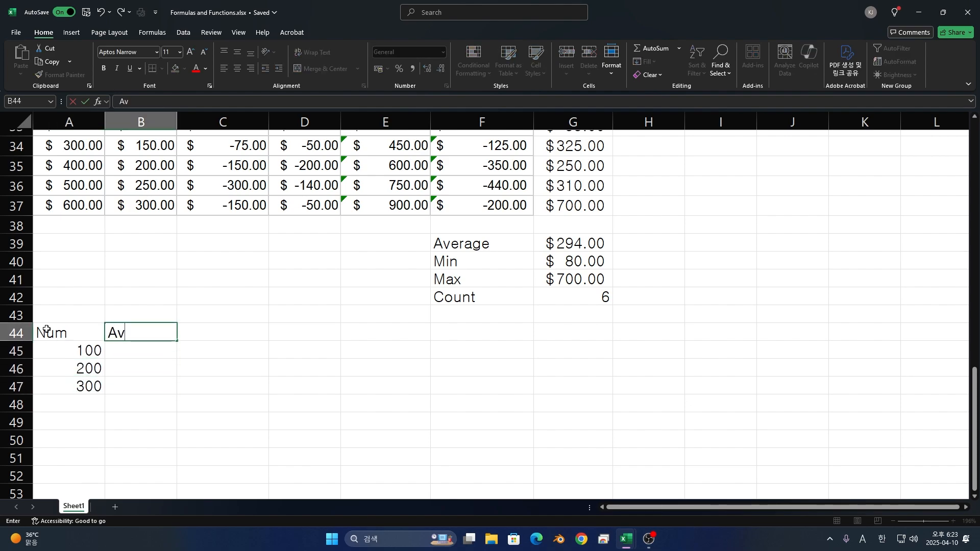
pyautogui.press('Return')
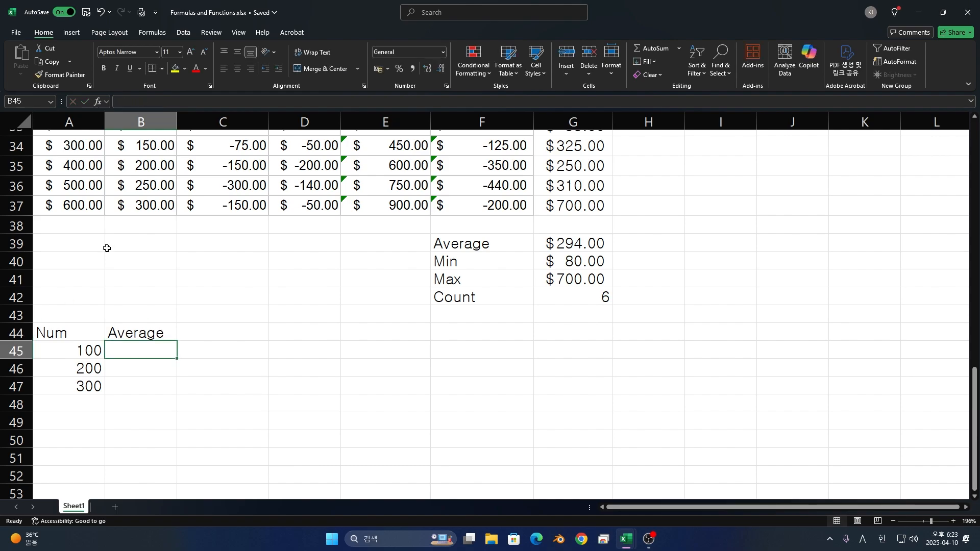
# - Calculate the average of the Num values in B45 with an AVERAGE formula over A45:A47
pyautogui.write('=AV')
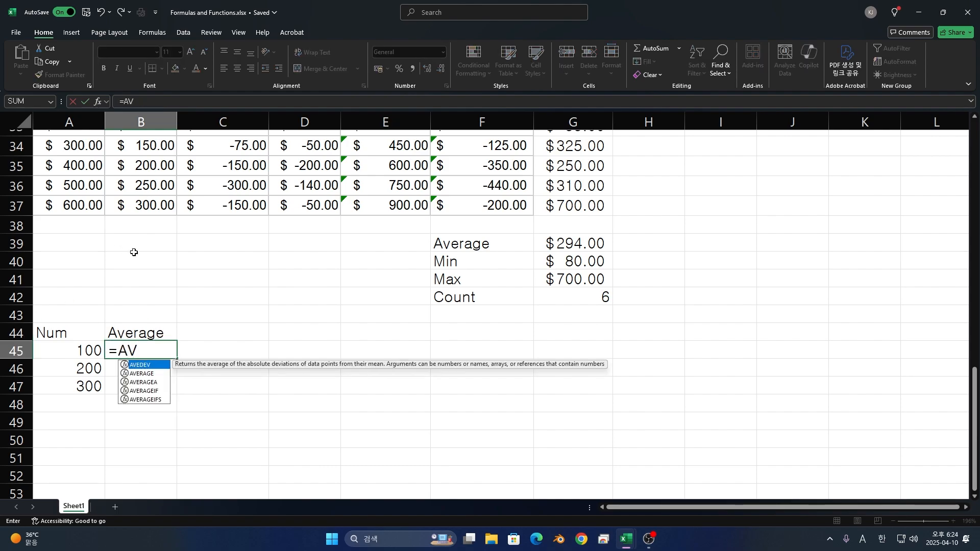
pyautogui.write('ER')
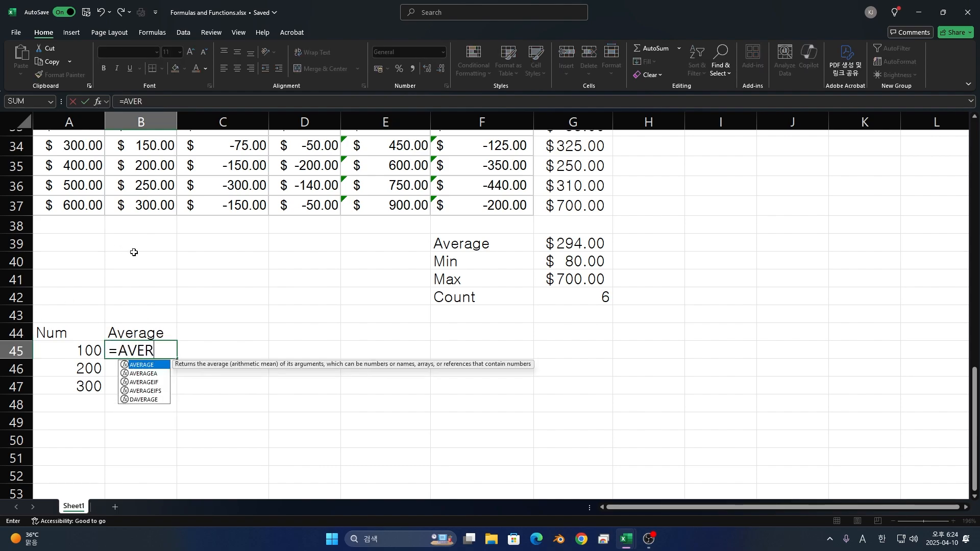
pyautogui.press('Tab')
pyautogui.moveTo(86, 349); pyautogui.dragTo(86, 387)
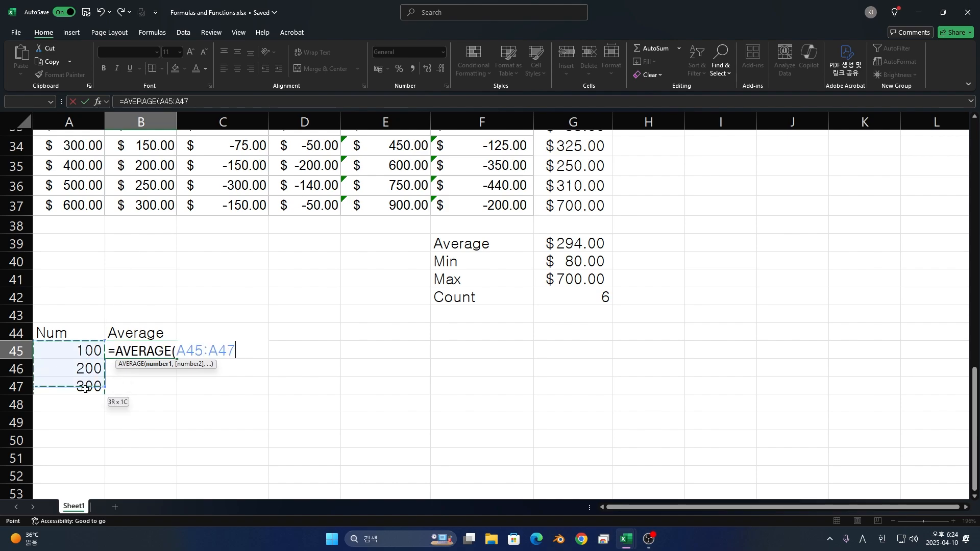
pyautogui.press('Return')
# - Begin a formula in C46 with =SUM(A45:A47) followed by a plus sign
pyautogui.click(229, 330)
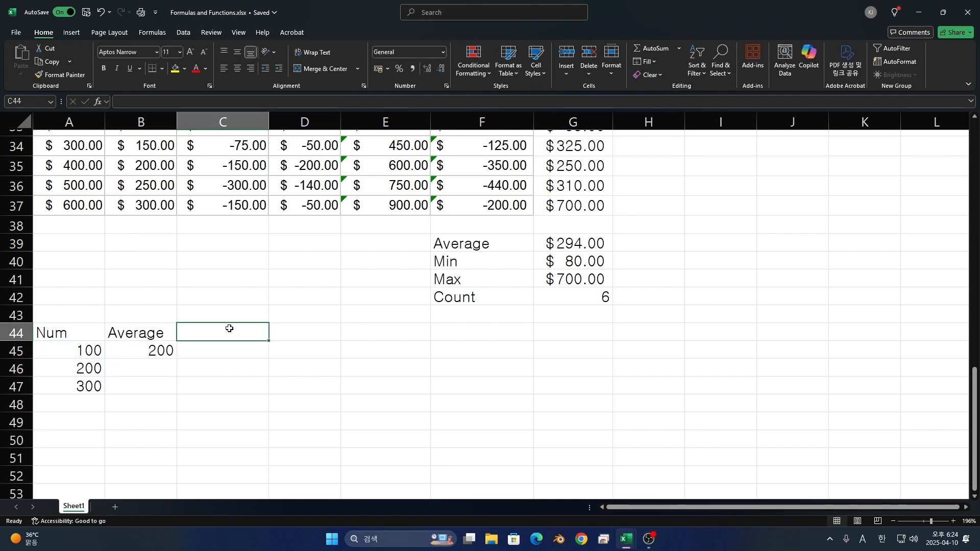
pyautogui.press('Down')
pyautogui.press('Down')
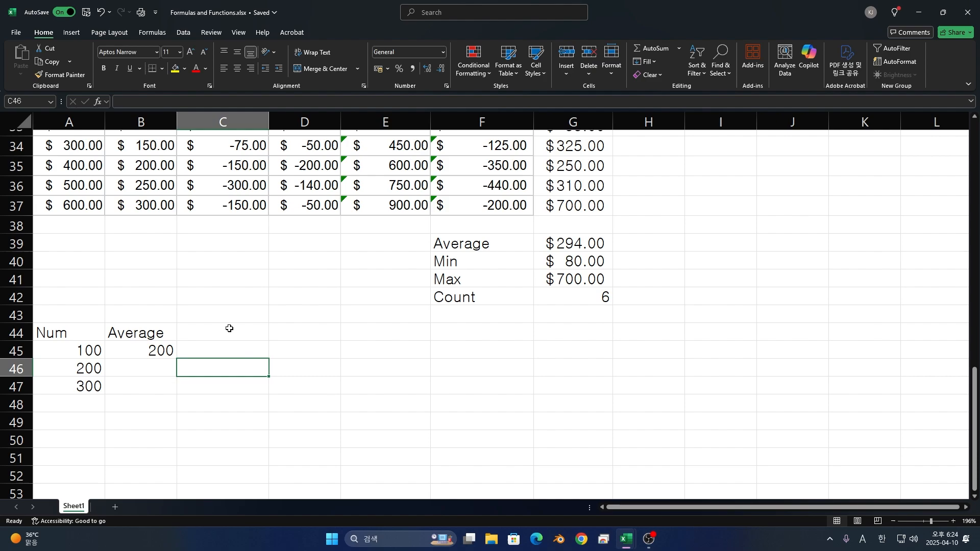
pyautogui.write('-')
pyautogui.press('BackSpace')
pyautogui.write('=')
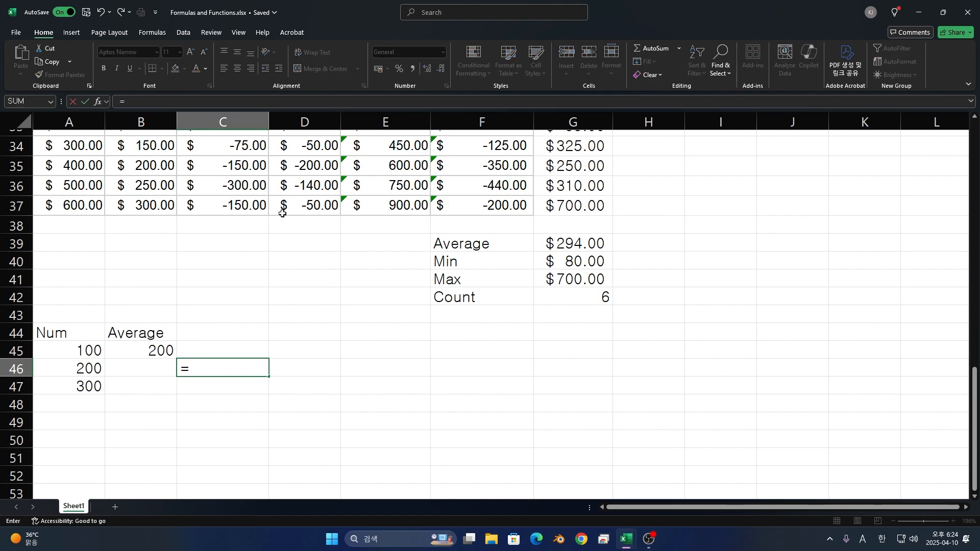
pyautogui.write('Sum')
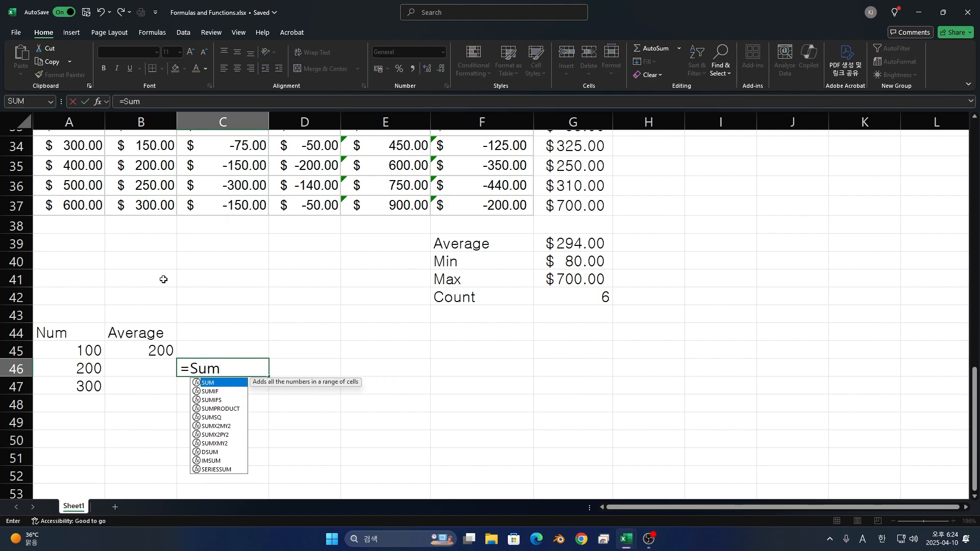
pyautogui.press('BackSpace')
pyautogui.press('BackSpace')
pyautogui.write('UM(')
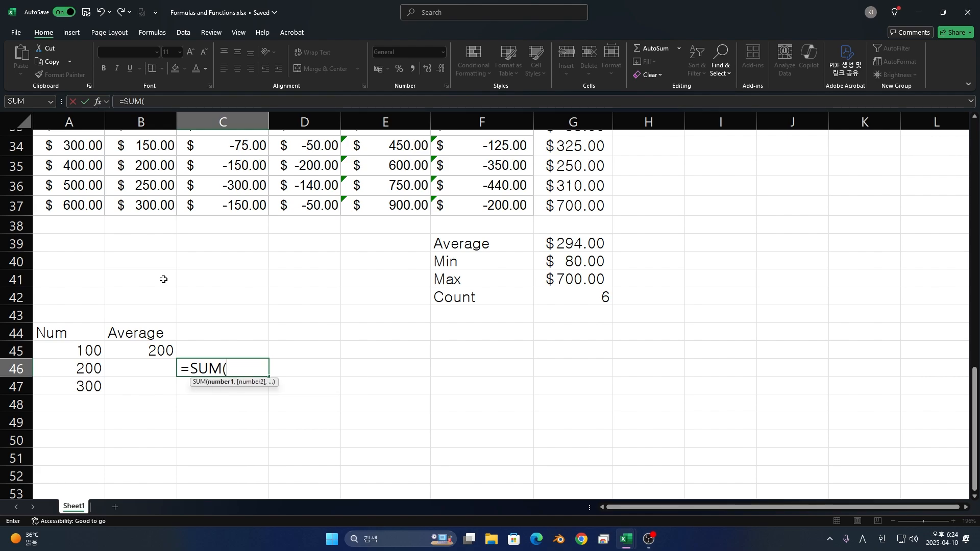
pyautogui.moveTo(94, 350); pyautogui.dragTo(92, 386)
pyautogui.write(') +')
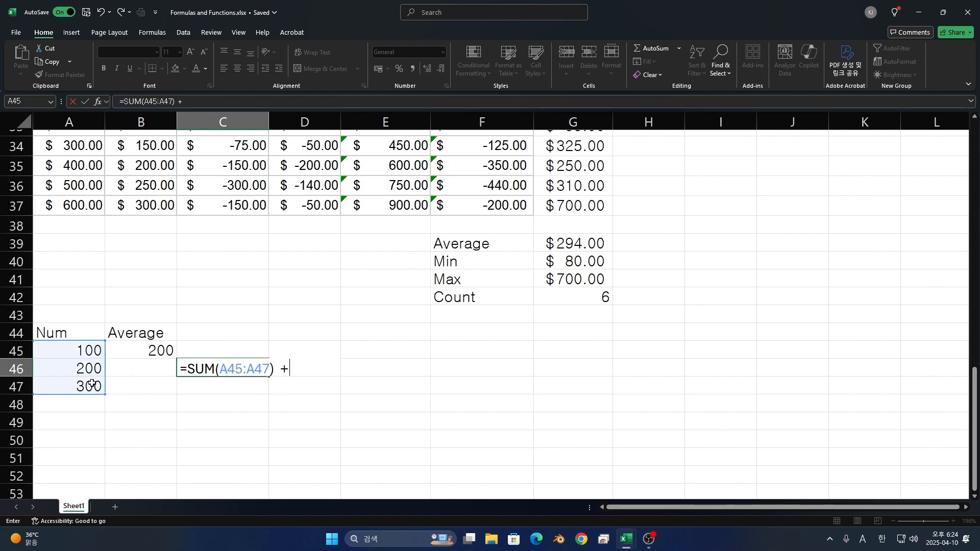
pyautogui.click(137, 352)
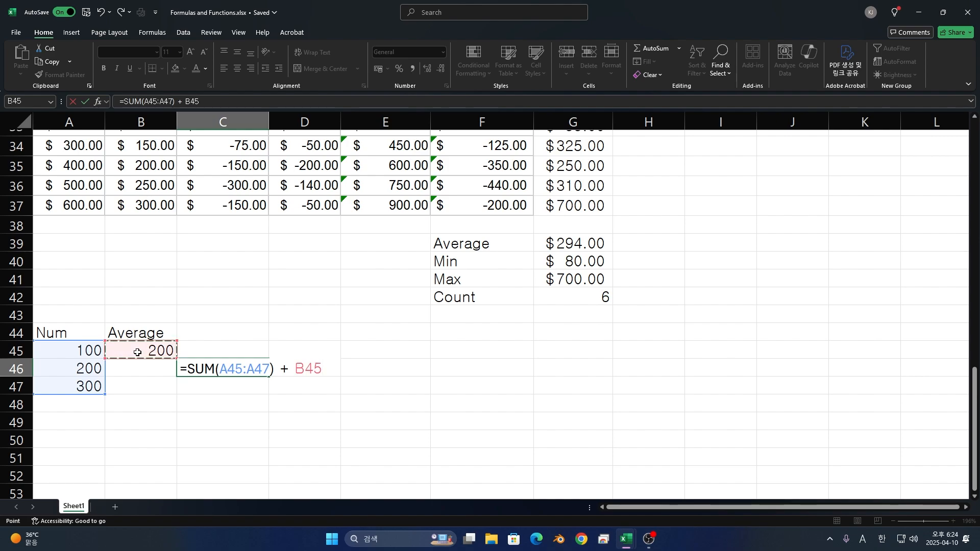
pyautogui.press('BackSpace')
pyautogui.press('BackSpace')
pyautogui.press('BackSpace')
# - Complete the C46 formula by adding AVERAGE of the Num values to the SUM
pyautogui.write('Averag')
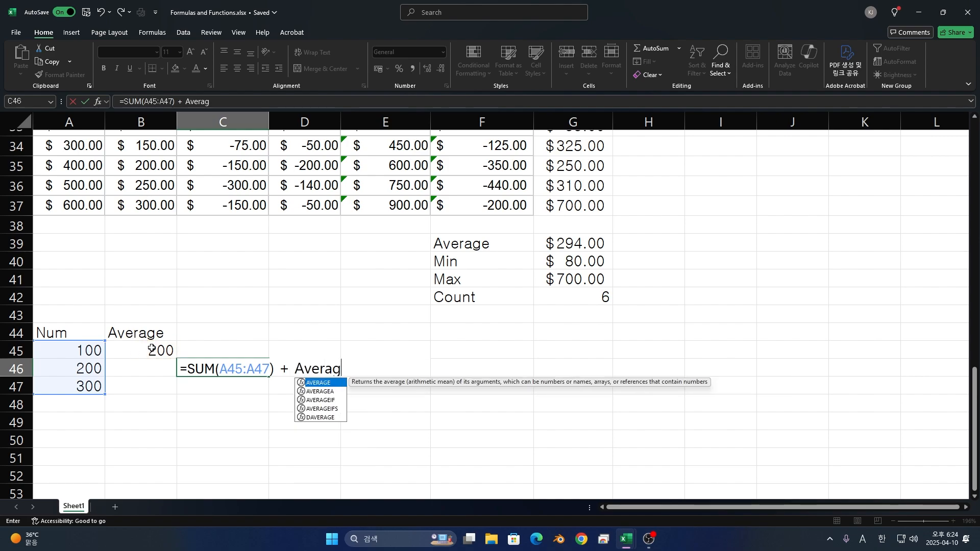
pyautogui.press('Tab')
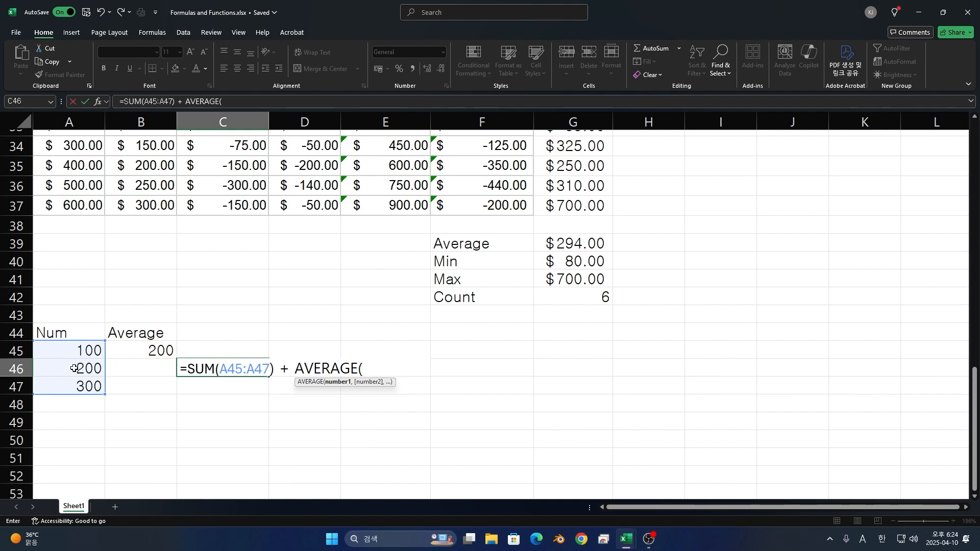
pyautogui.moveTo(79, 351); pyautogui.dragTo(89, 384)
pyautogui.write(')')
pyautogui.press('Return')
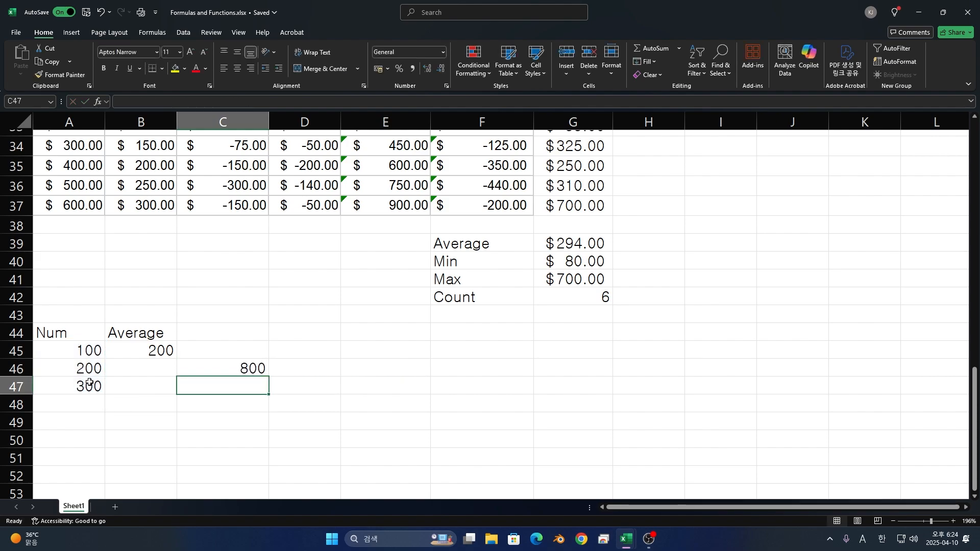
# - Enter a formula in C47 that subtracts a second SUM of the Num values from SUM(A45:A47)
pyautogui.write('=S')
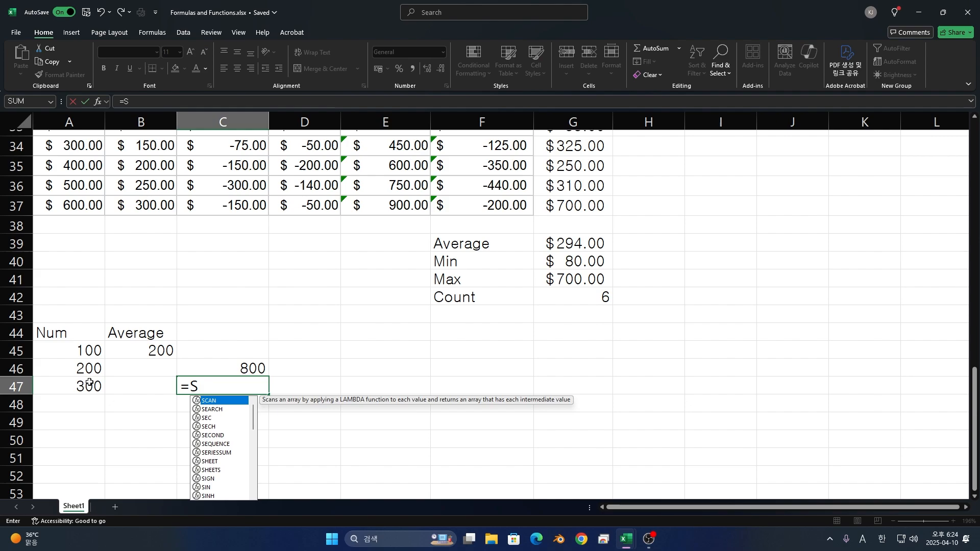
pyautogui.write('UM(')
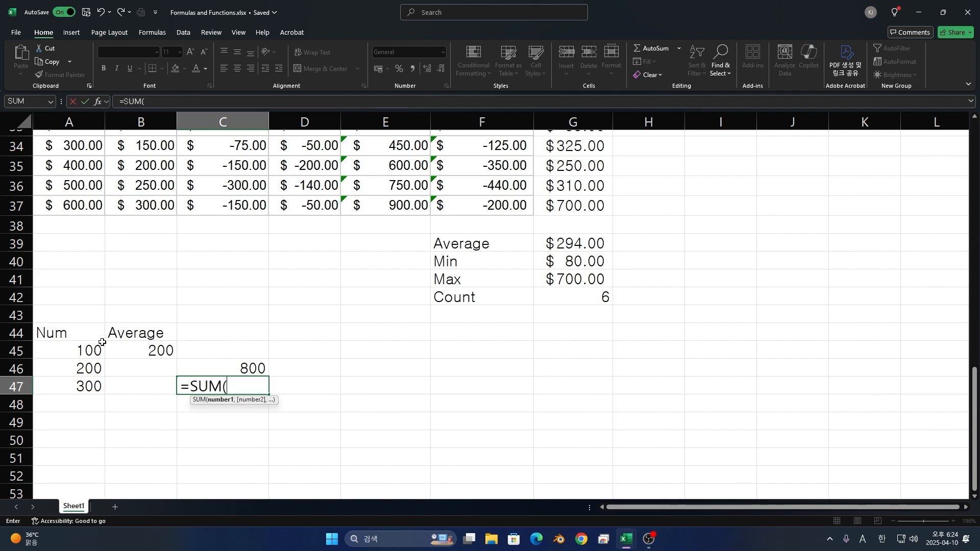
pyautogui.moveTo(97, 349); pyautogui.dragTo(86, 391)
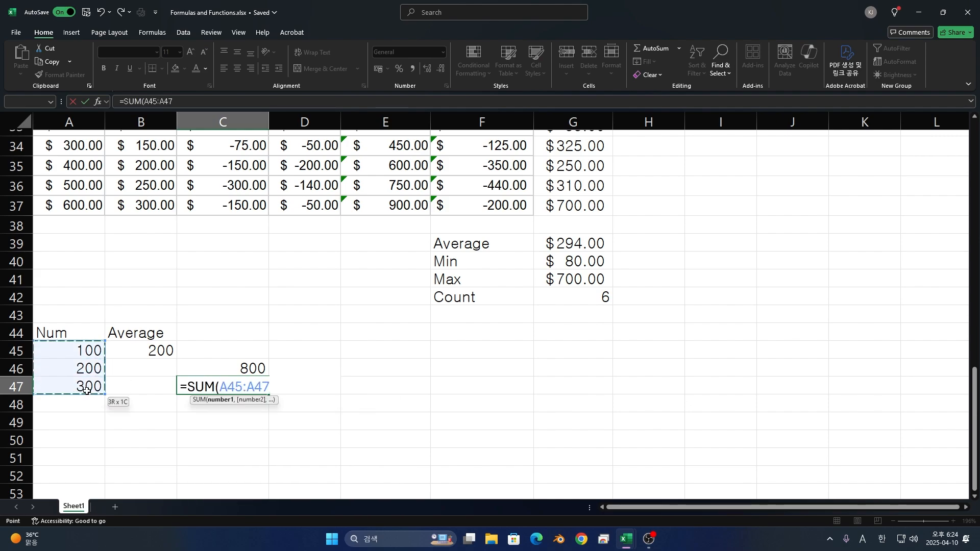
pyautogui.write(')-')
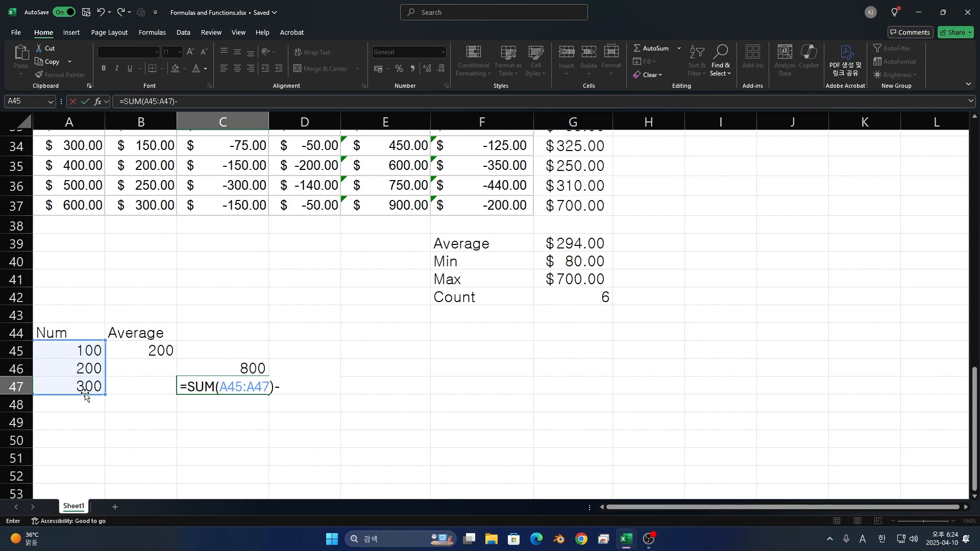
pyautogui.write('SUM(')
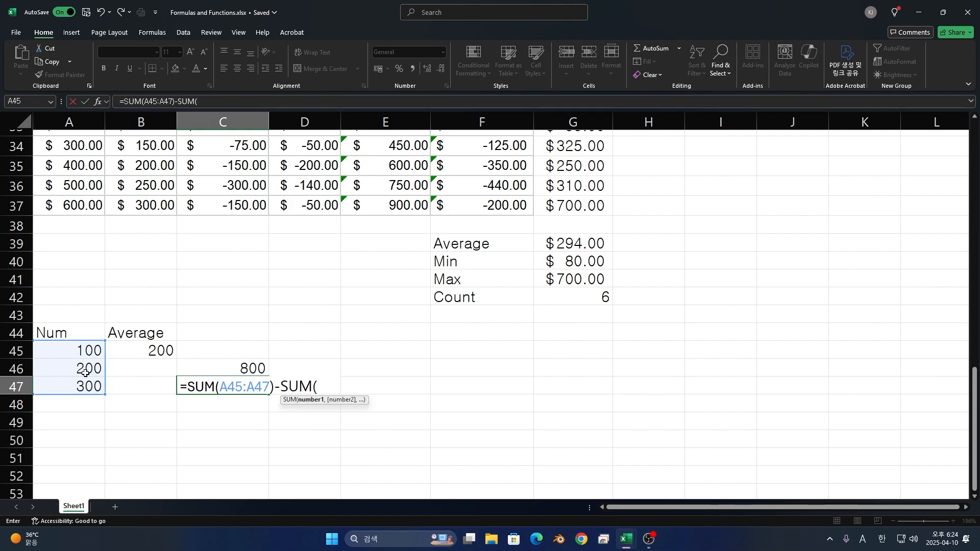
pyautogui.moveTo(84, 350); pyautogui.dragTo(85, 397)
pyautogui.press('Return')
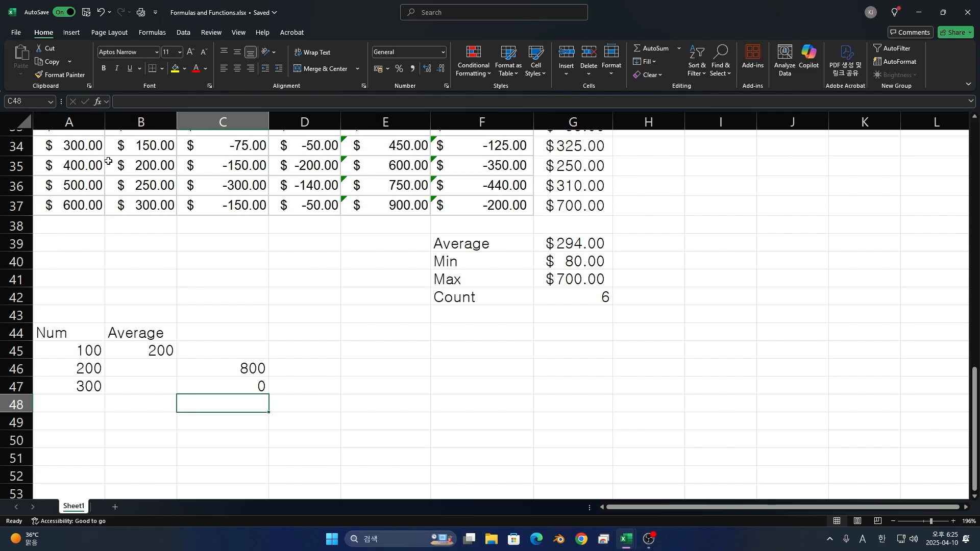
# - Start an IF formula in H32 under Logic that tests whether the profit in G32 is greater than 100
pyautogui.scroll(2, 653, 245)
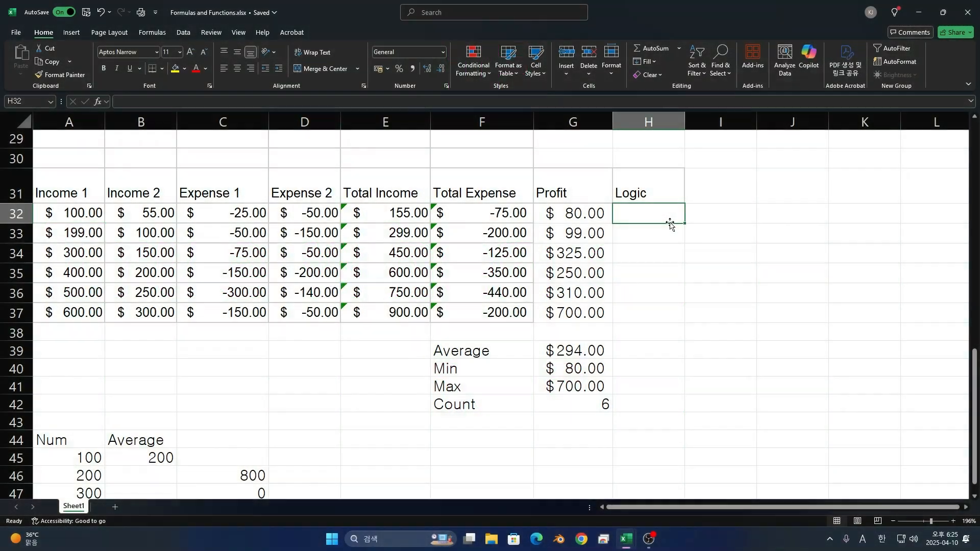
pyautogui.write('=IF')
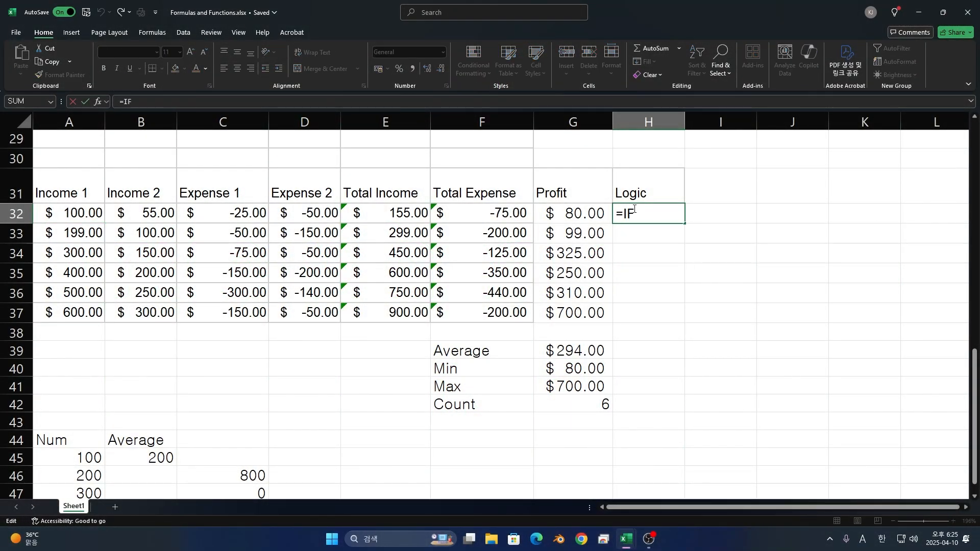
pyautogui.write('(')
pyautogui.click(584, 213)
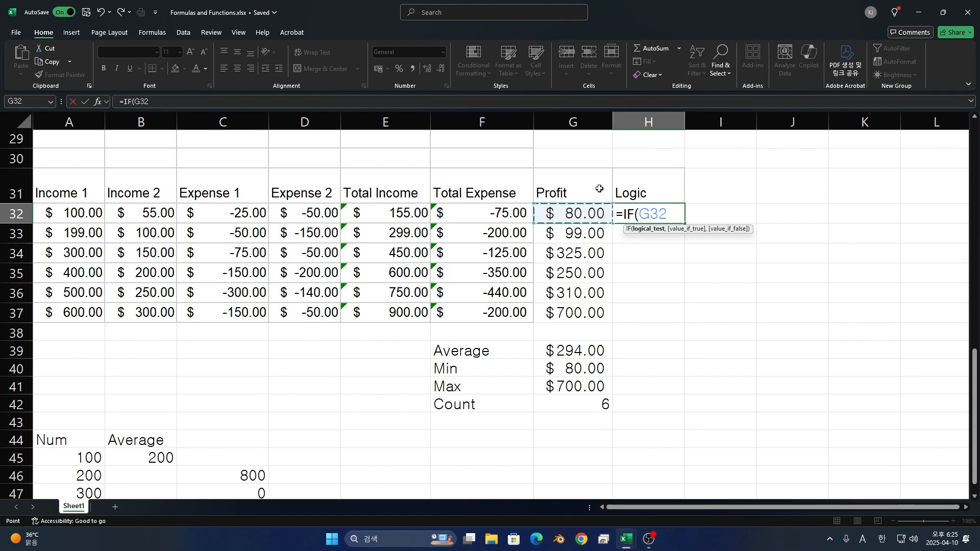
pyautogui.write('>100')
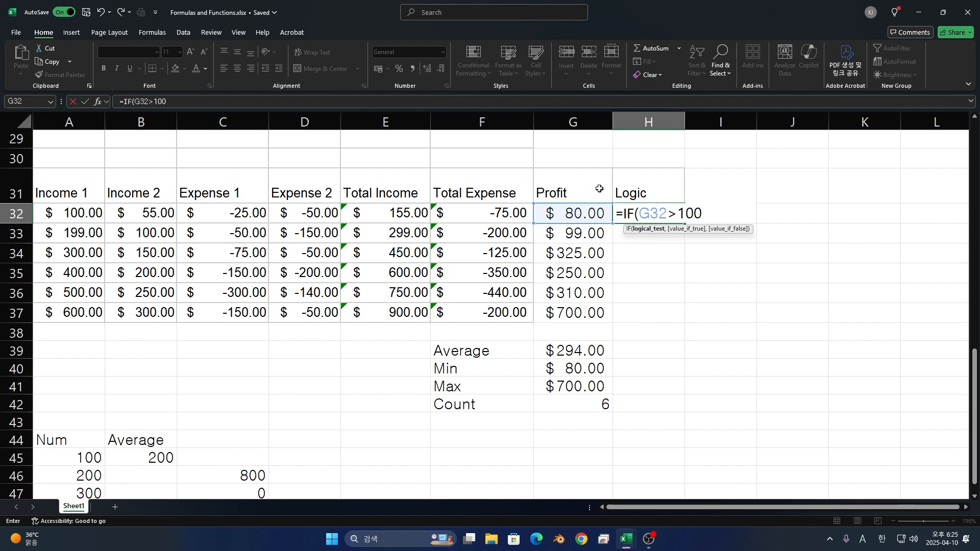
pyautogui.write(',)')
pyautogui.press('Left')
pyautogui.write(',')
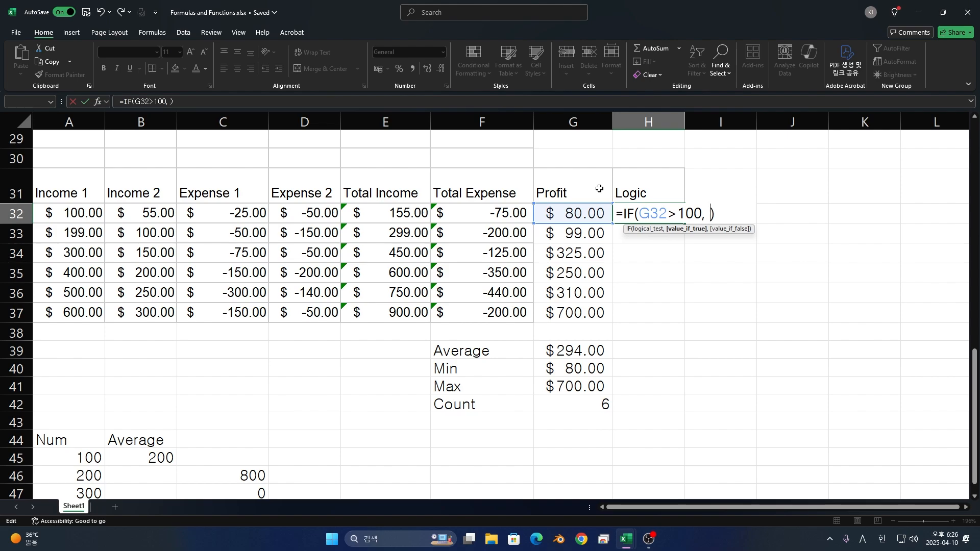
pyautogui.write(' "T"rue')
# - Complete the IF formula in H32 with "True" as the value if true and "False" as the value if false
pyautogui.press('Right')
pyautogui.write(', "True"')
pyautogui.press('Left')
pyautogui.write('False')
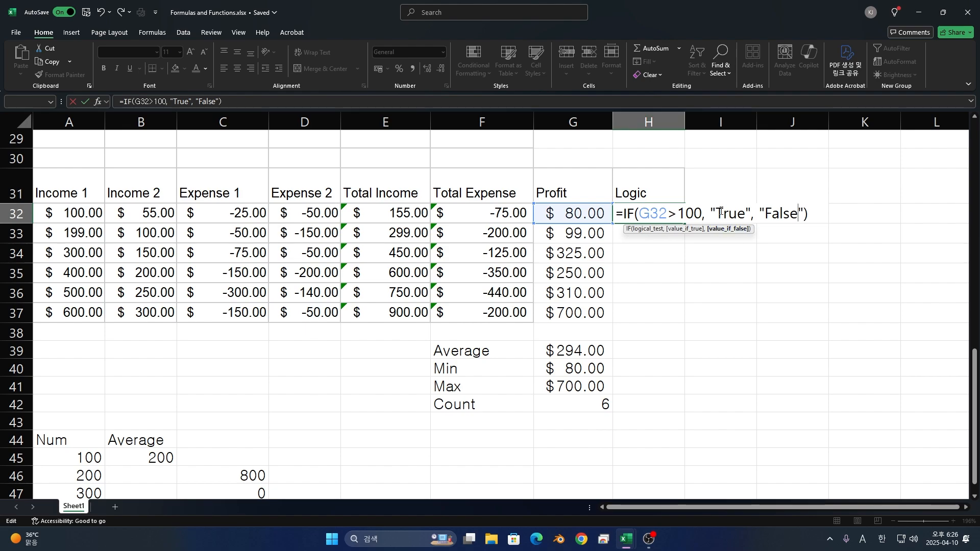
pyautogui.moveTo(711, 213); pyautogui.dragTo(799, 212)
pyautogui.click(800, 212)
pyautogui.press('Return')
# - Change the value if true in the H32 IF formula to "Greater"
pyautogui.press('Up')
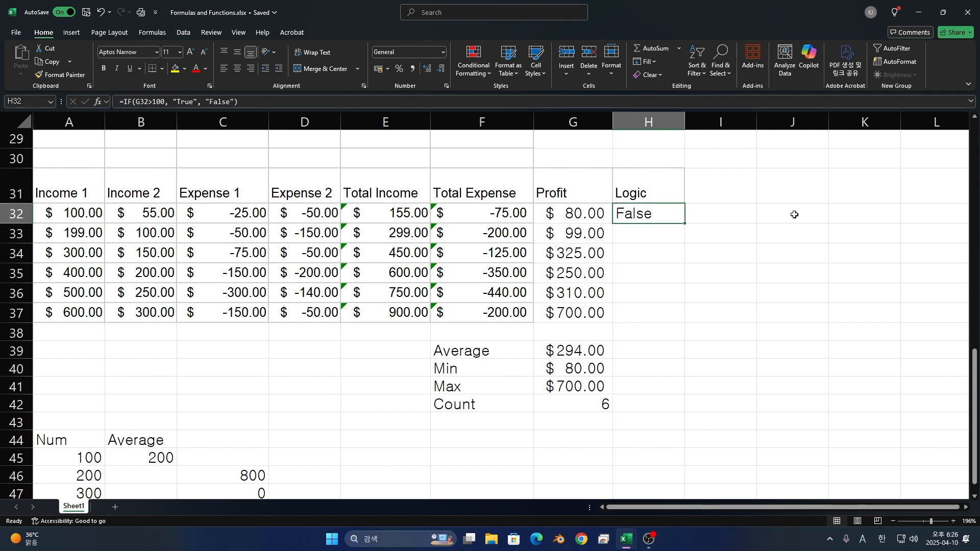
pyautogui.doubleClick(666, 206)
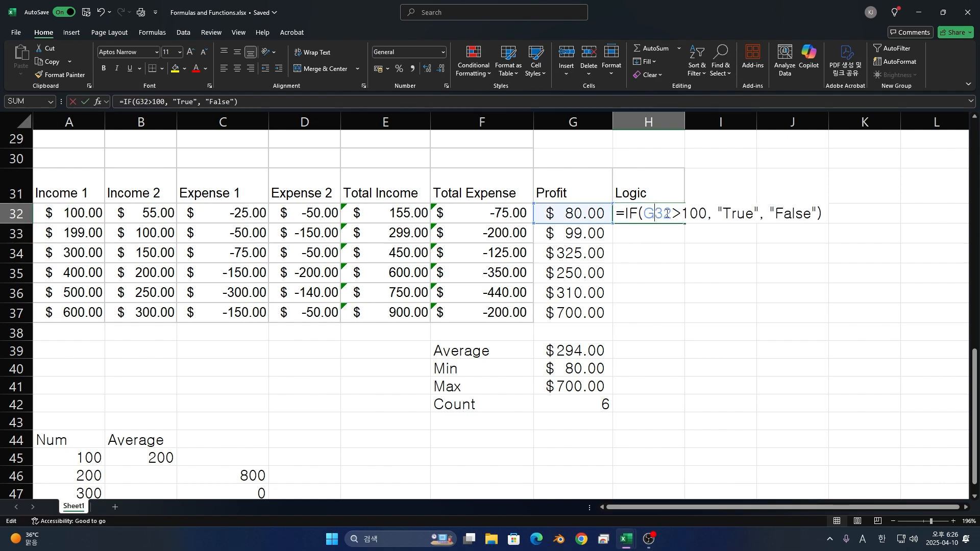
pyautogui.doubleClick(750, 215)
pyautogui.click(752, 214)
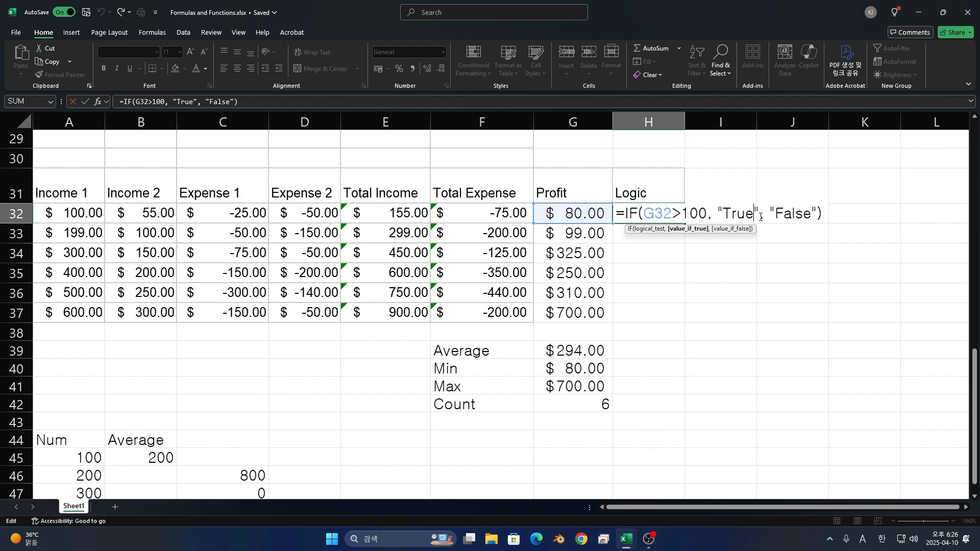
pyautogui.press('BackSpace')
pyautogui.press('BackSpace')
pyautogui.press('BackSpace')
pyautogui.press('BackSpace')
pyautogui.write('Grea')
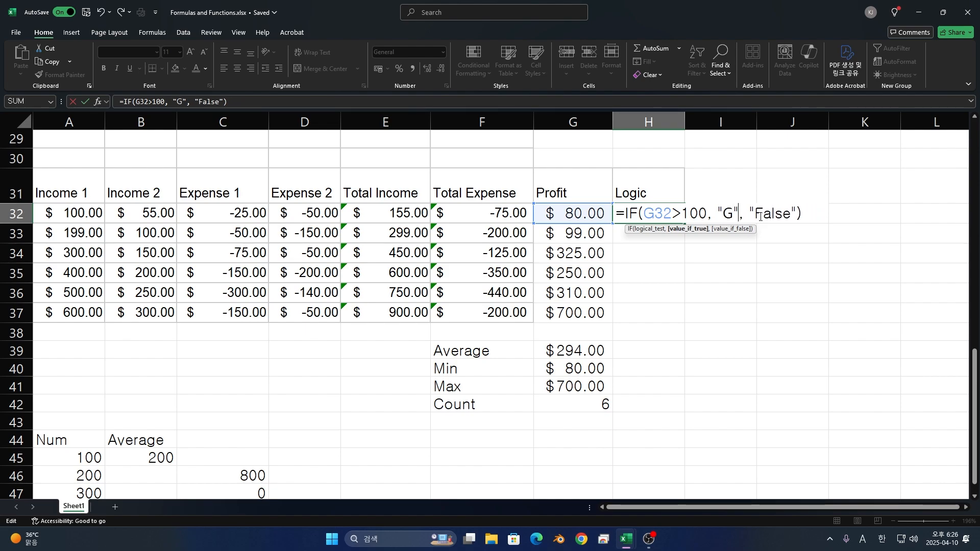
pyautogui.write('ter')
# - Change the value if false in the H32 IF formula to "Smaller"
pyautogui.press('Right')
pyautogui.press('Right')
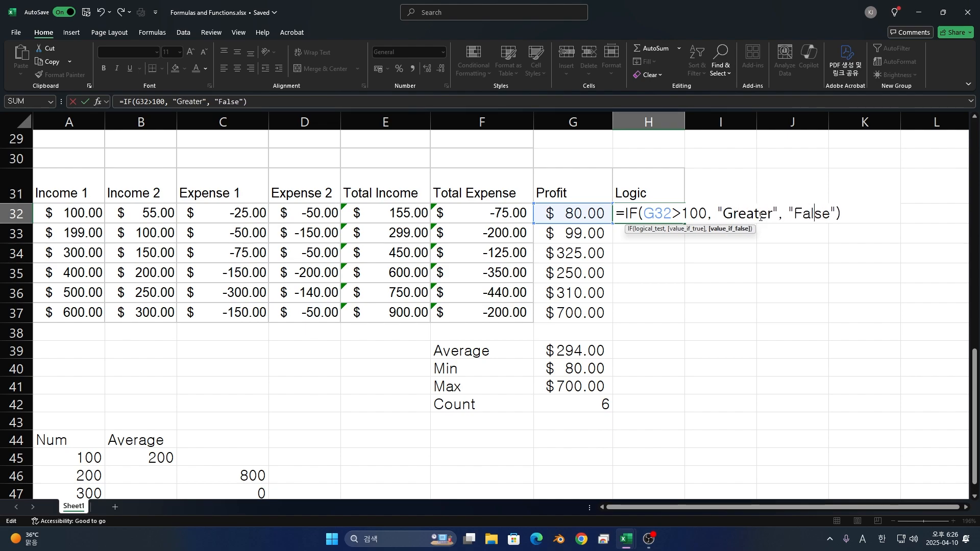
pyautogui.press('Right')
pyautogui.press('Right')
pyautogui.press('BackSpace')
pyautogui.press('BackSpace')
pyautogui.press('BackSpace')
pyautogui.press('BackSpace')
pyautogui.press('BackSpace')
pyautogui.write('Sma')
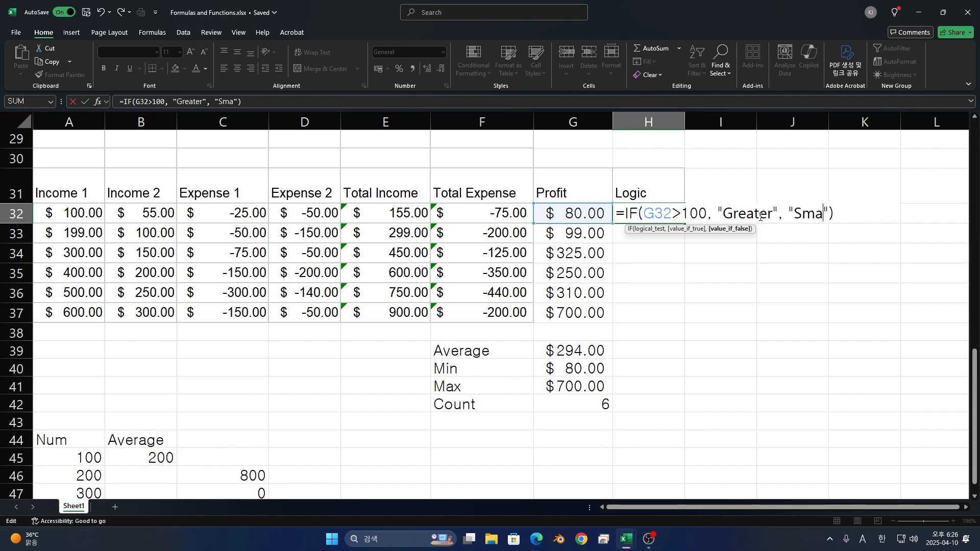
pyautogui.write('ller')
pyautogui.press('Return')
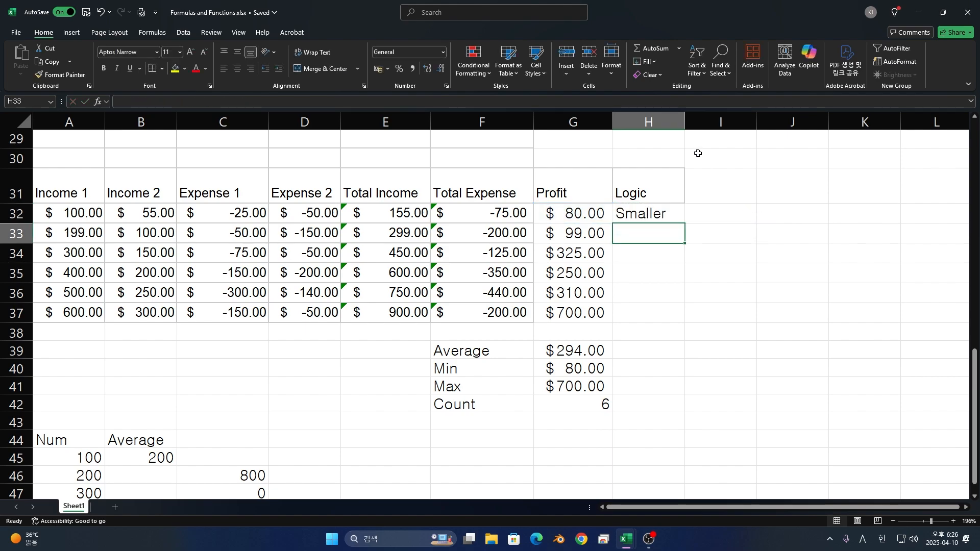
# - Start an IF formula in H33 that tests whether the profit in G33 is less than 100
pyautogui.write('=')
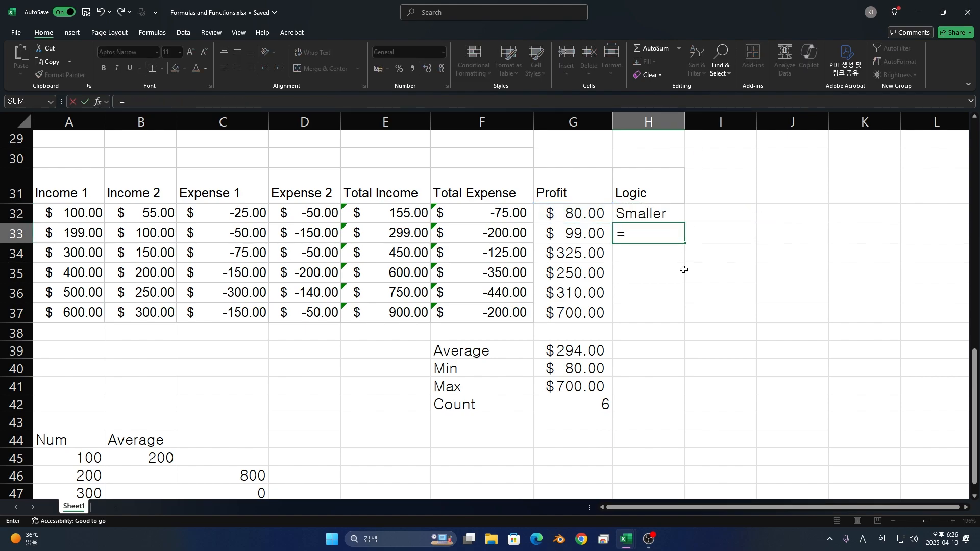
pyautogui.write('IF')
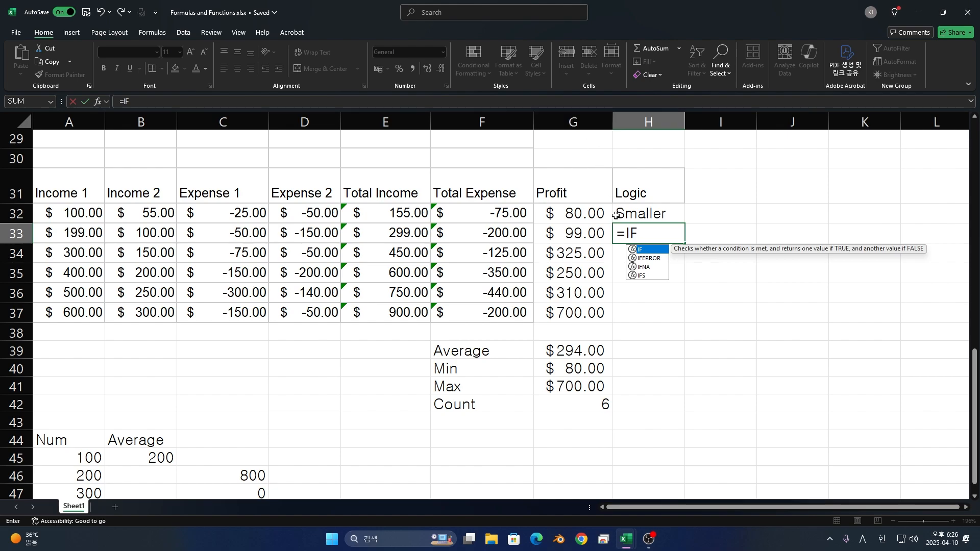
pyautogui.write('(')
pyautogui.click(582, 233)
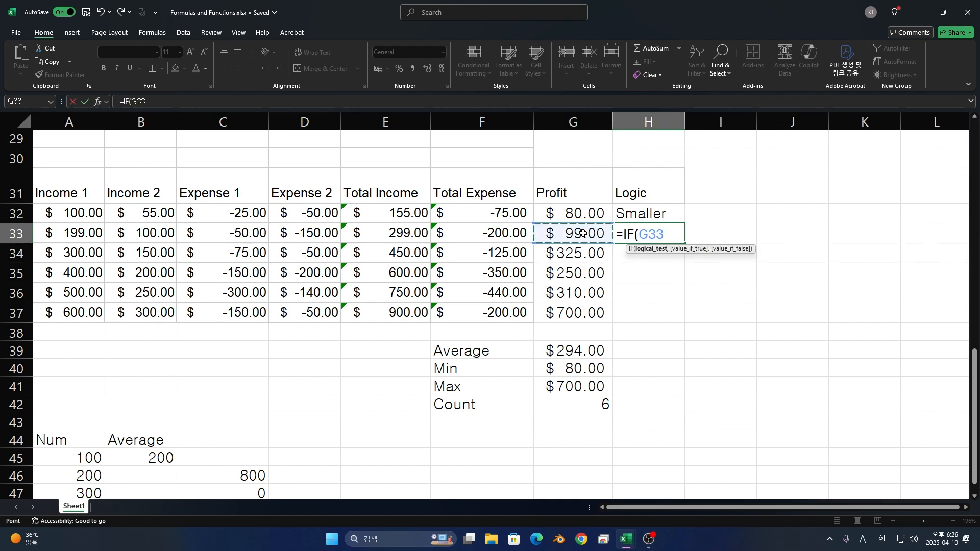
pyautogui.write('<10')
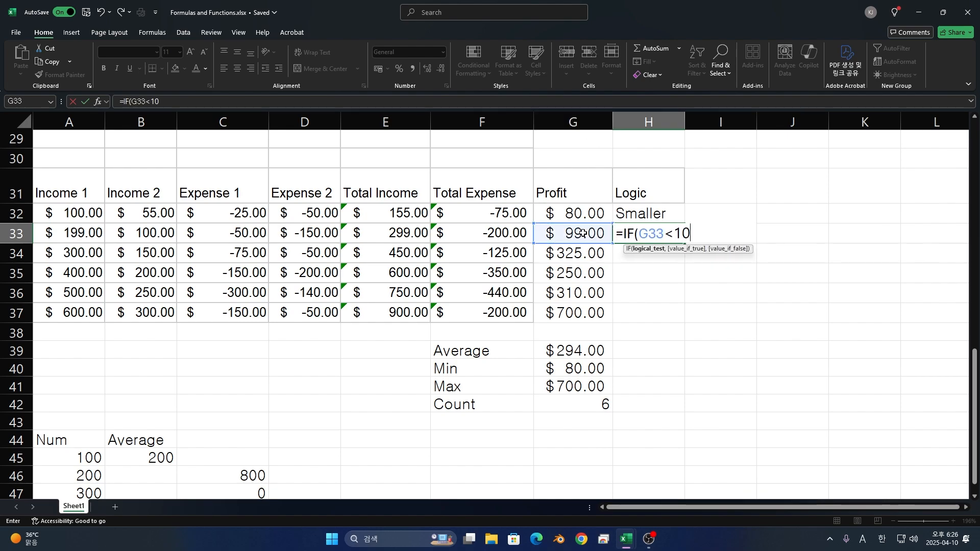
pyautogui.write('0, ')
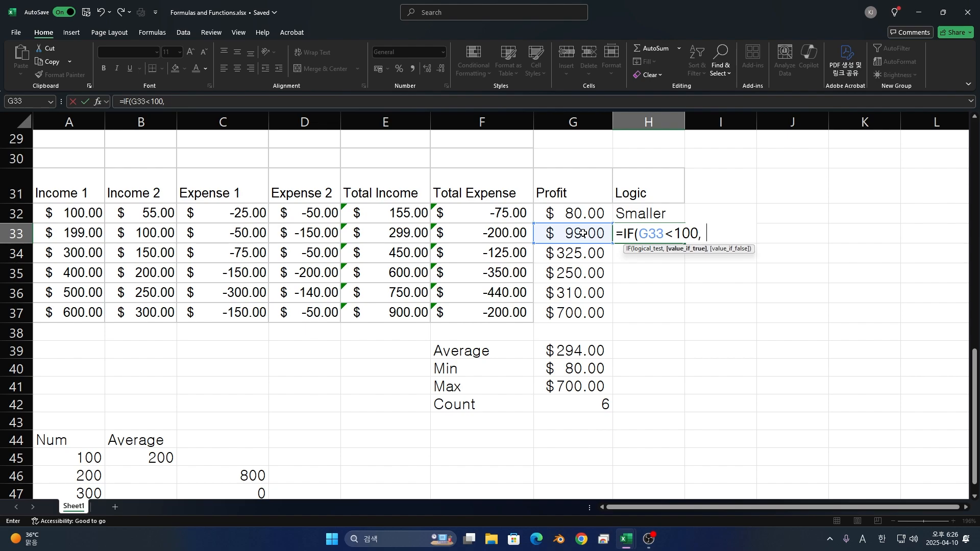
pyautogui.write('"")')
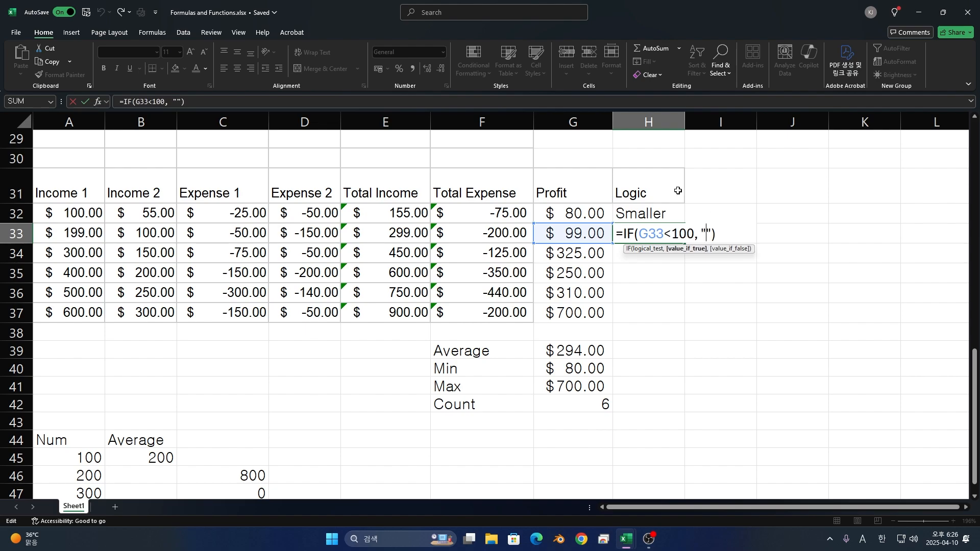
pyautogui.write('Smaller')
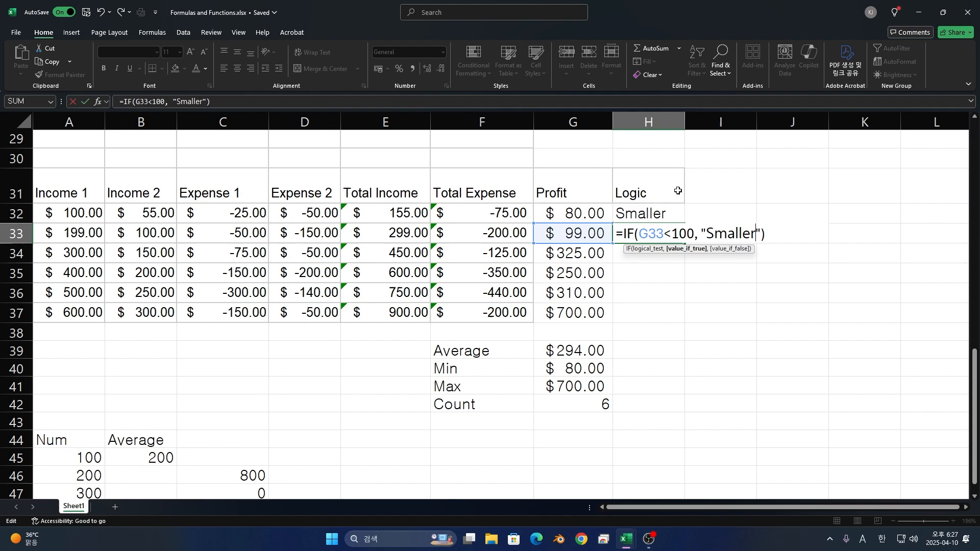
pyautogui.write(', ')
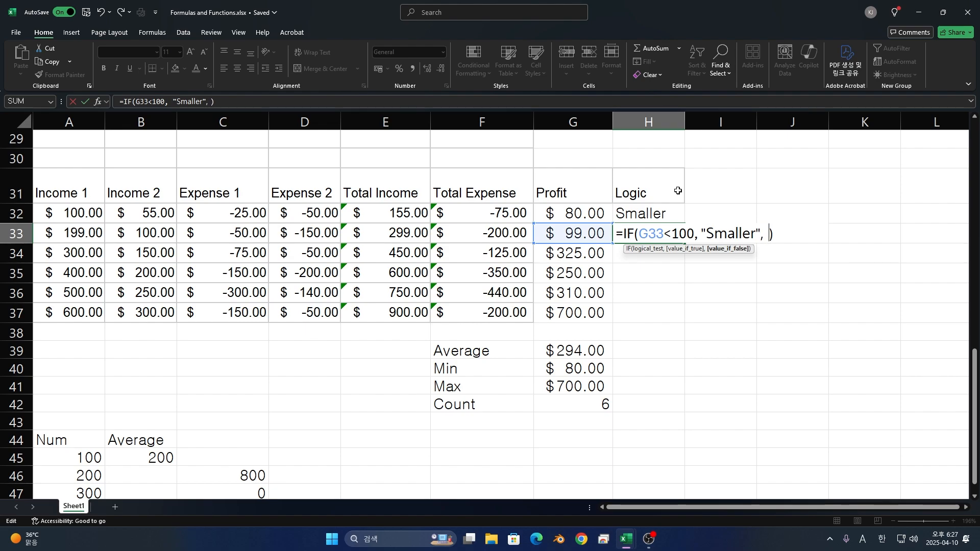
pyautogui.write('""')
# - Complete the H33 IF formula with "Smaller" as the value if true and "Larger" as the value if false
pyautogui.press('Left')
pyautogui.write('Larger')
pyautogui.press('Return')
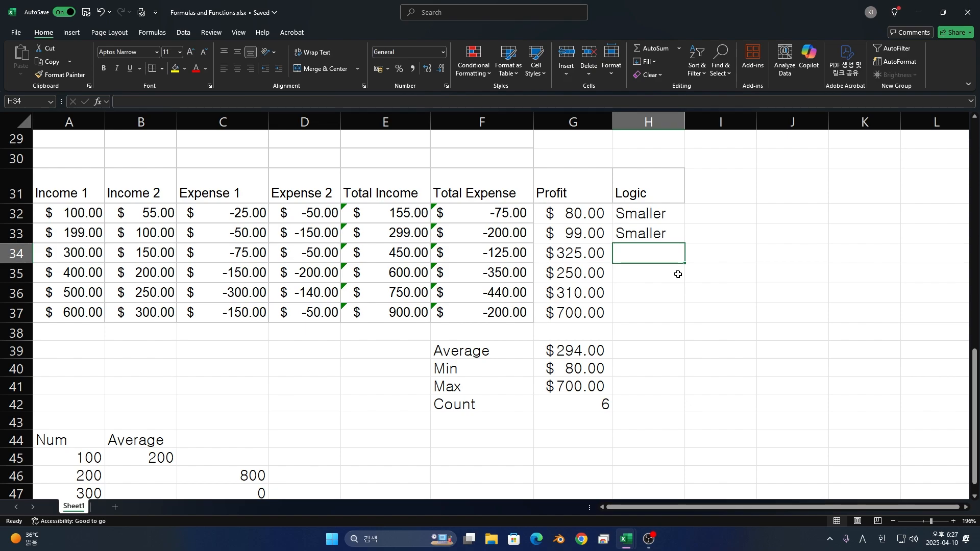
# - Start an AND formula in H34 whose first condition tests whether Income 1 in A34 is greater than 100
pyautogui.write('=AN')
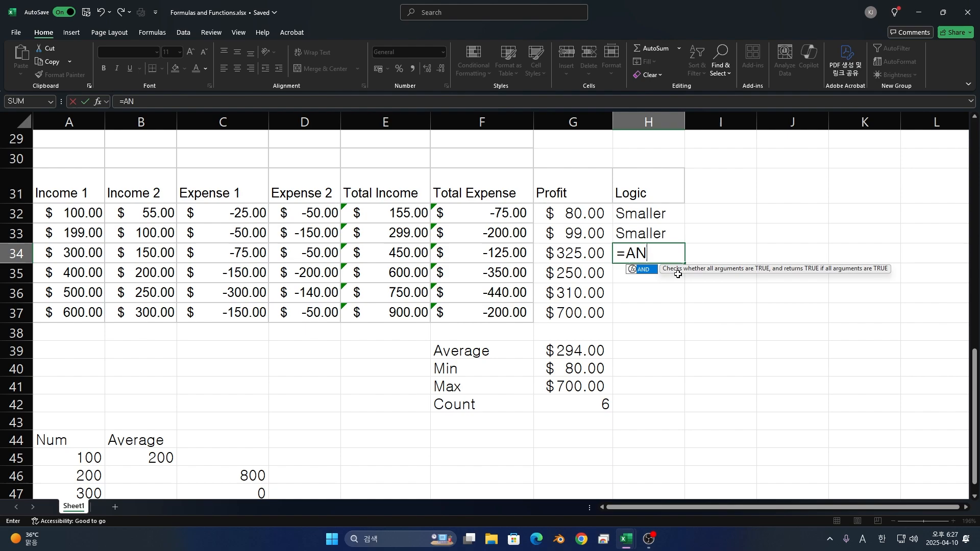
pyautogui.write('D(')
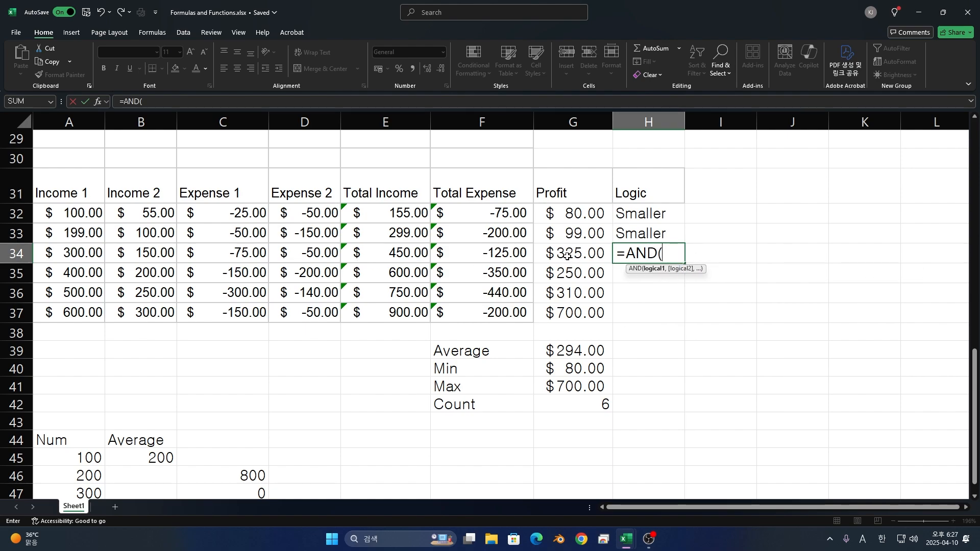
pyautogui.click(80, 258)
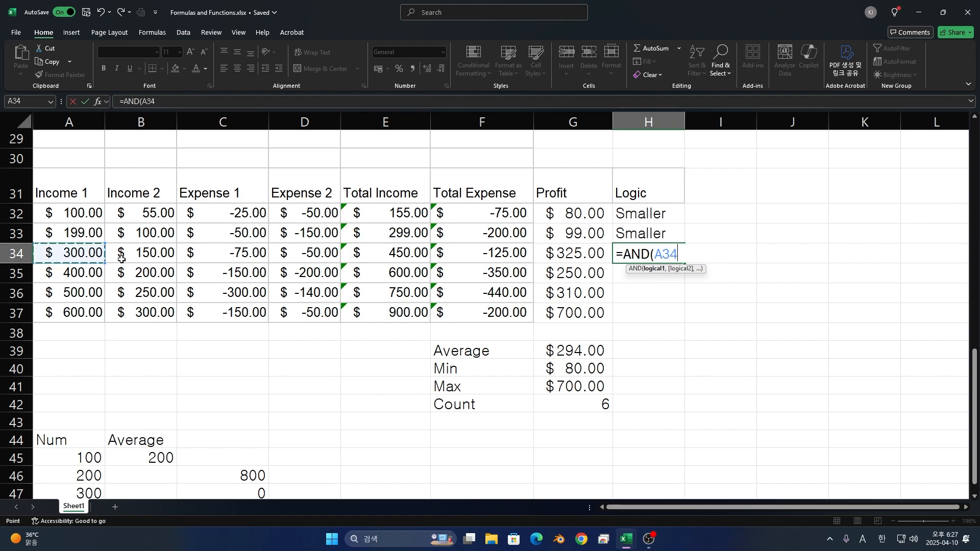
pyautogui.write('>1')
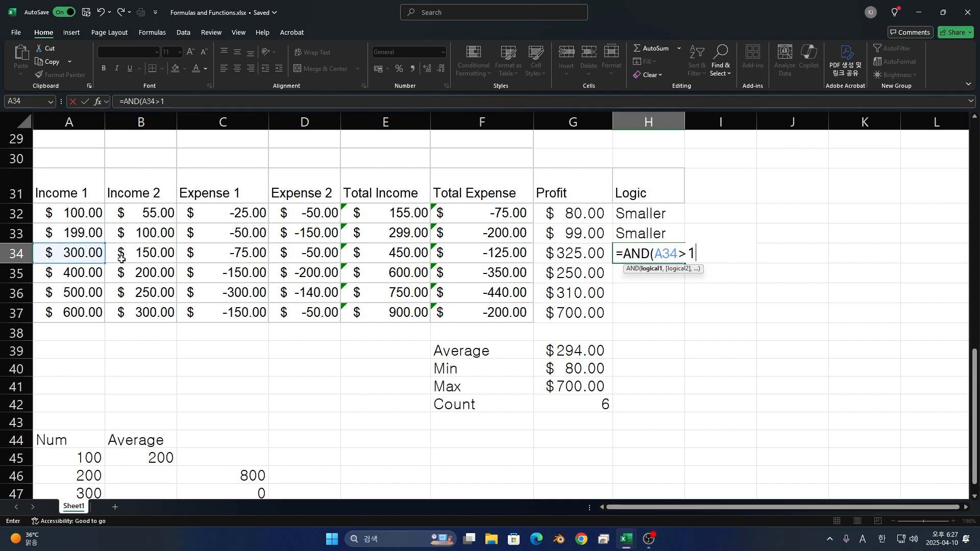
pyautogui.write('00,')
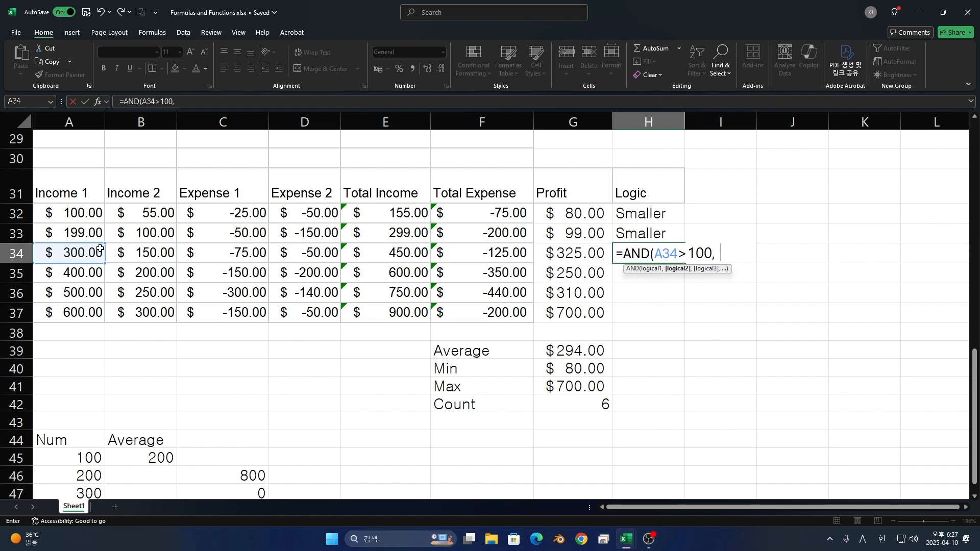
# - Complete the H34 AND formula with A34<400 as the second condition and an empty text string as the third argument
pyautogui.click(98, 253)
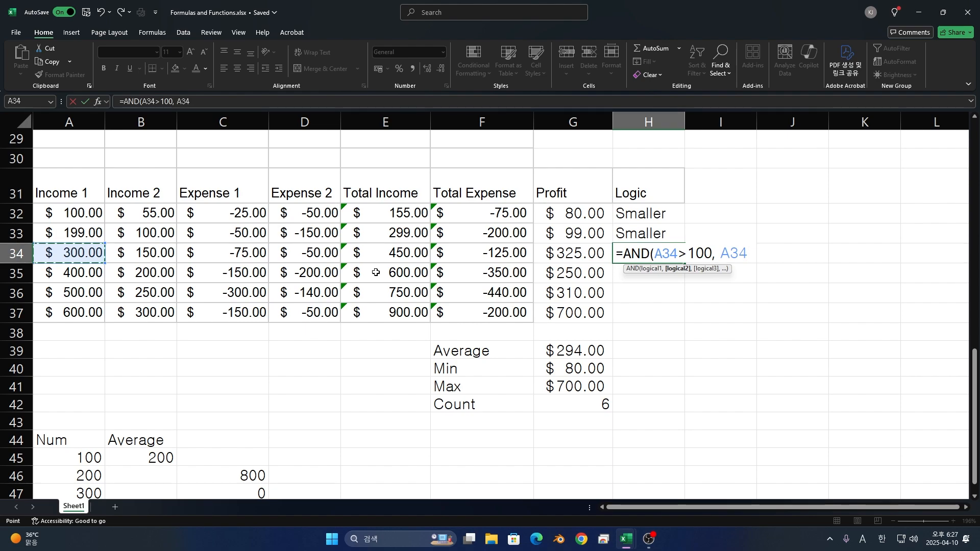
pyautogui.write('>')
pyautogui.press('BackSpace')
pyautogui.write('<400')
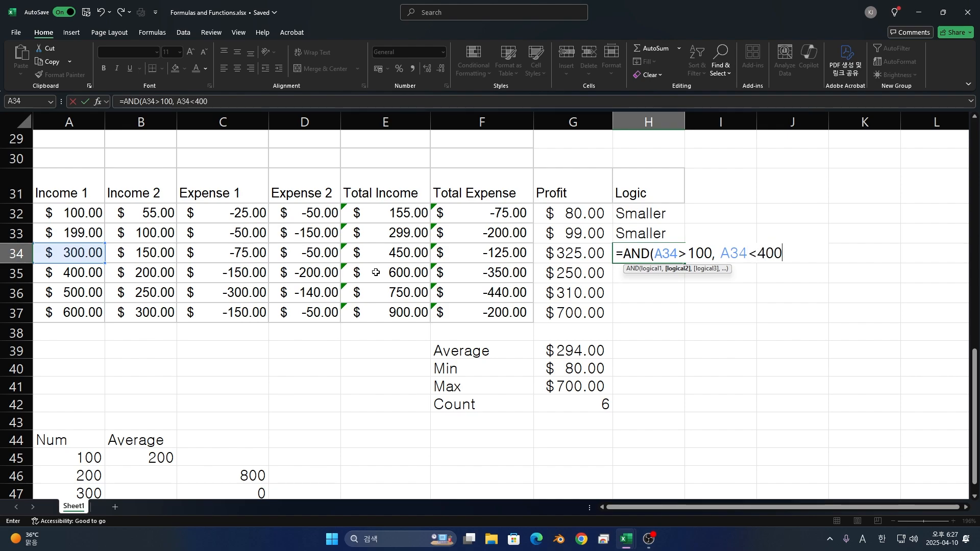
pyautogui.write(', ""')
pyautogui.press('Left')
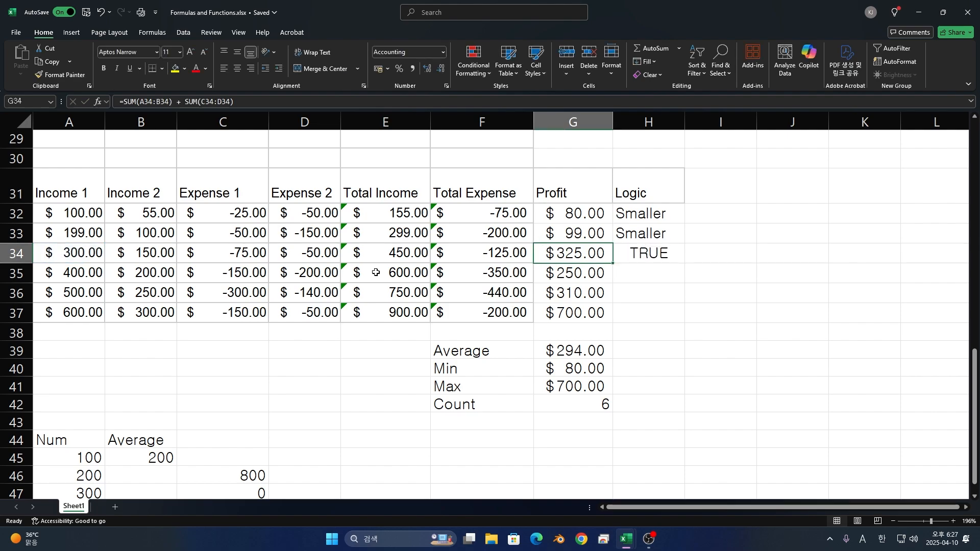
# - Remove the empty text argument from the H34 AND formula, leaving A34>100 and A34<400, and reopen the formula for editing
pyautogui.press('Right')
pyautogui.doubleClick(678, 258)
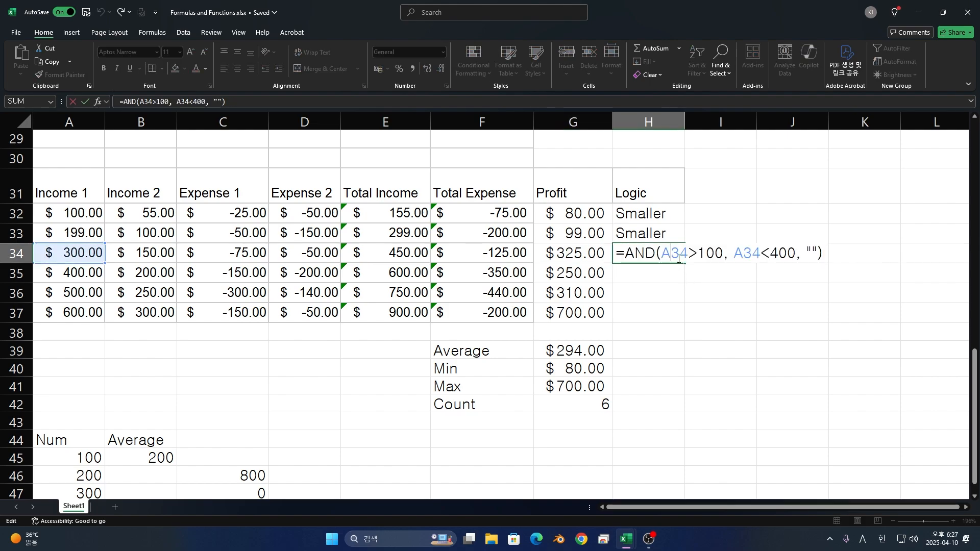
pyautogui.click(812, 255)
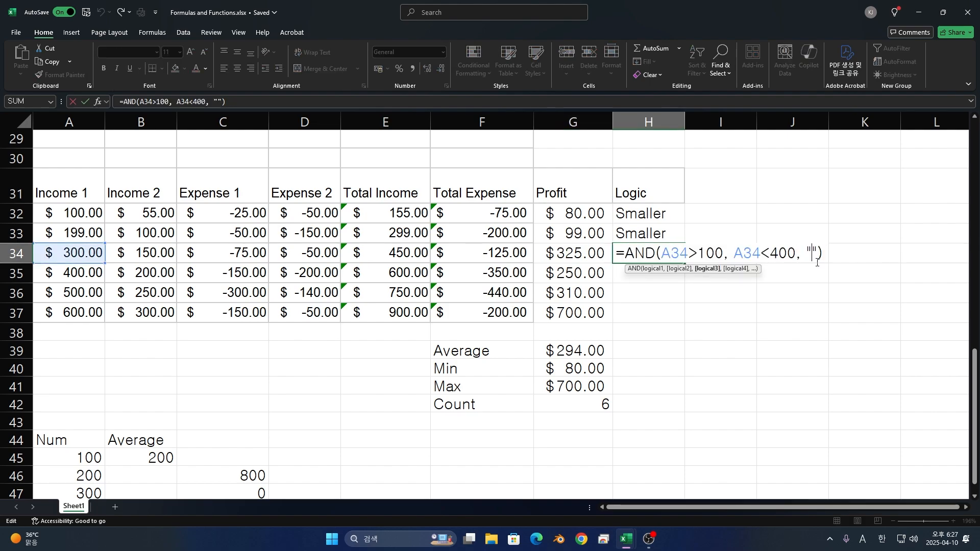
pyautogui.press('Delete')
pyautogui.press('BackSpace')
pyautogui.press('BackSpace')
pyautogui.press('BackSpace')
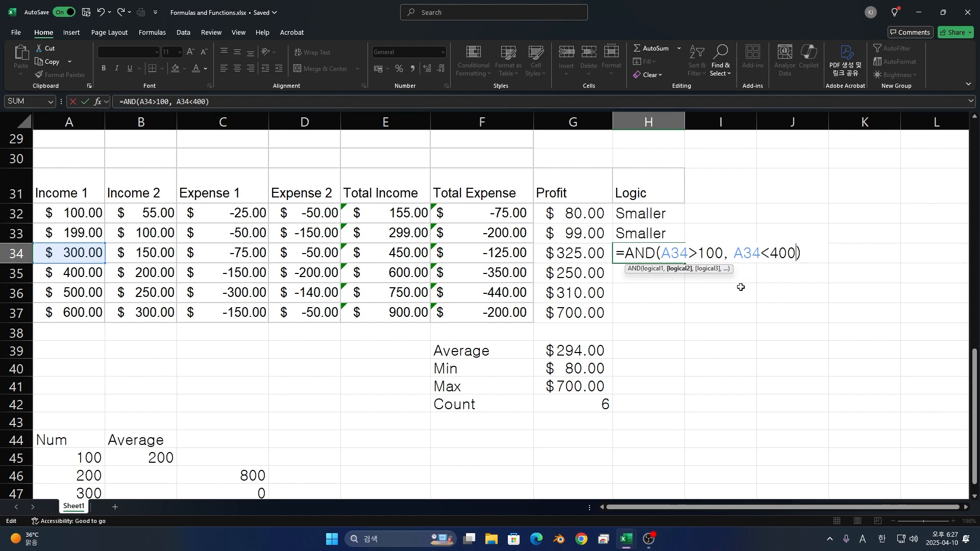
pyautogui.press('Return')
pyautogui.doubleClick(667, 256)
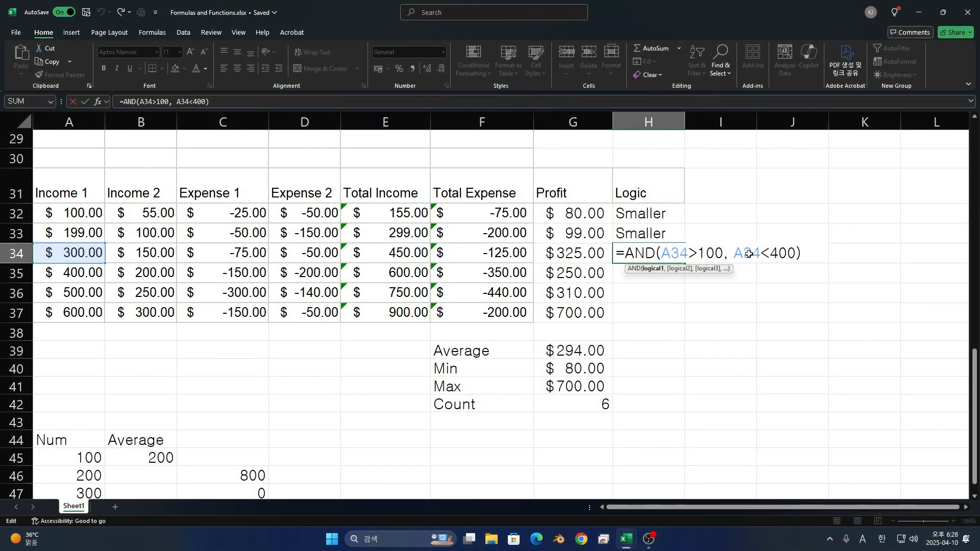
# - Start an OR formula in I34 whose first condition tests whether Income 1 in A34 is greater than 100
pyautogui.press('Return')
pyautogui.press('Right')
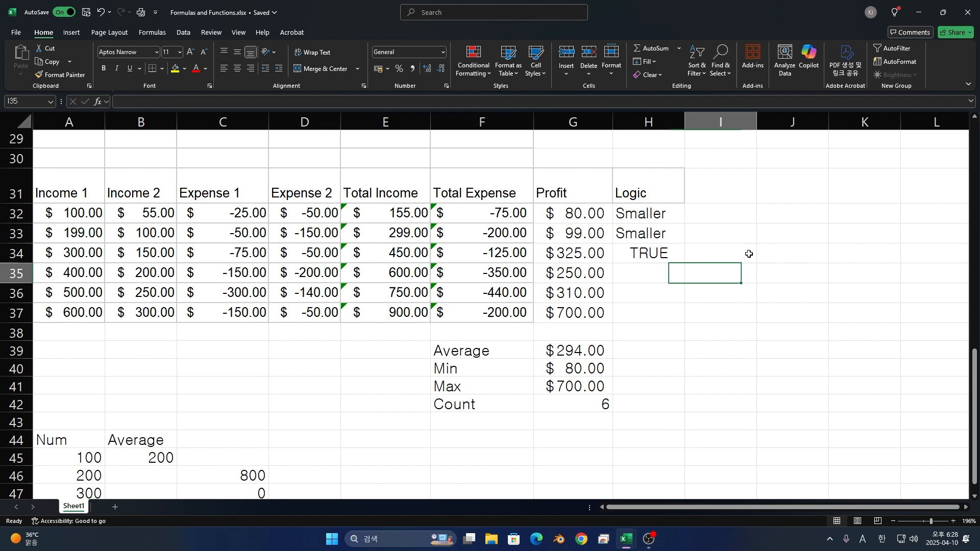
pyautogui.click(748, 254)
pyautogui.write('=')
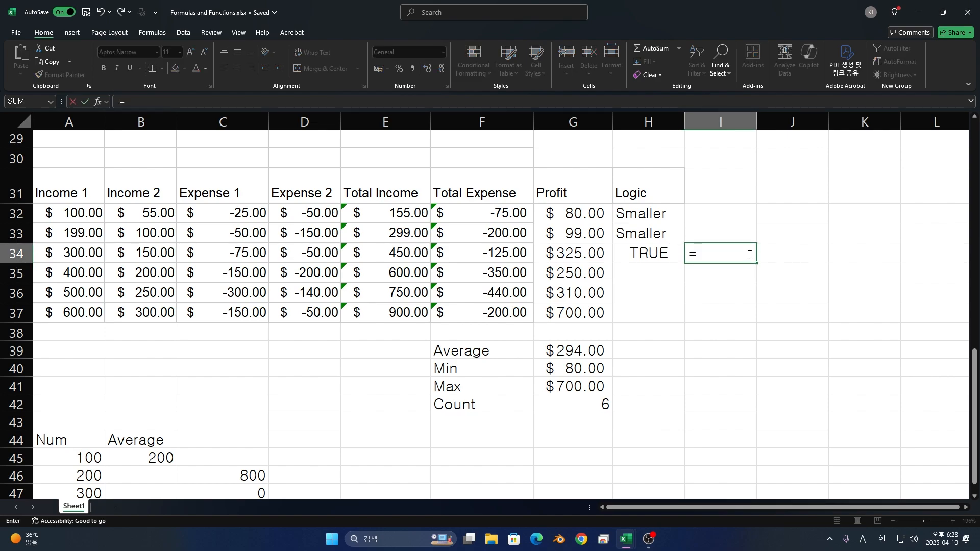
pyautogui.write('OR(')
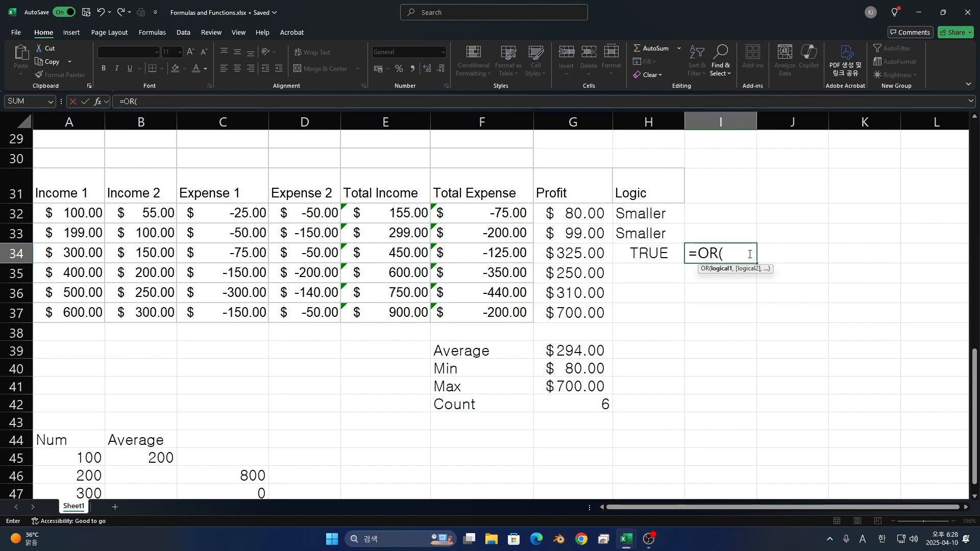
pyautogui.click(69, 247)
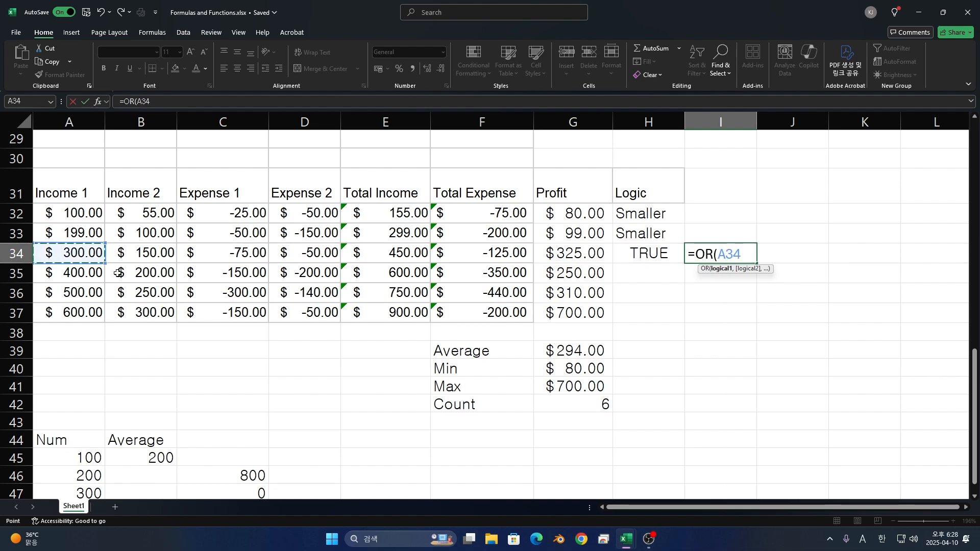
pyautogui.write('?')
pyautogui.press('BackSpace')
pyautogui.write('>')
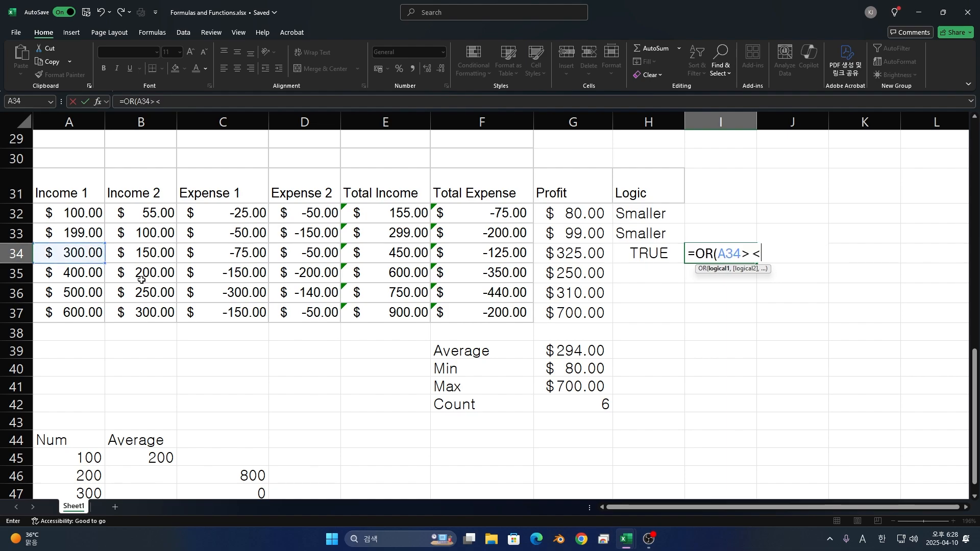
pyautogui.write('100,')
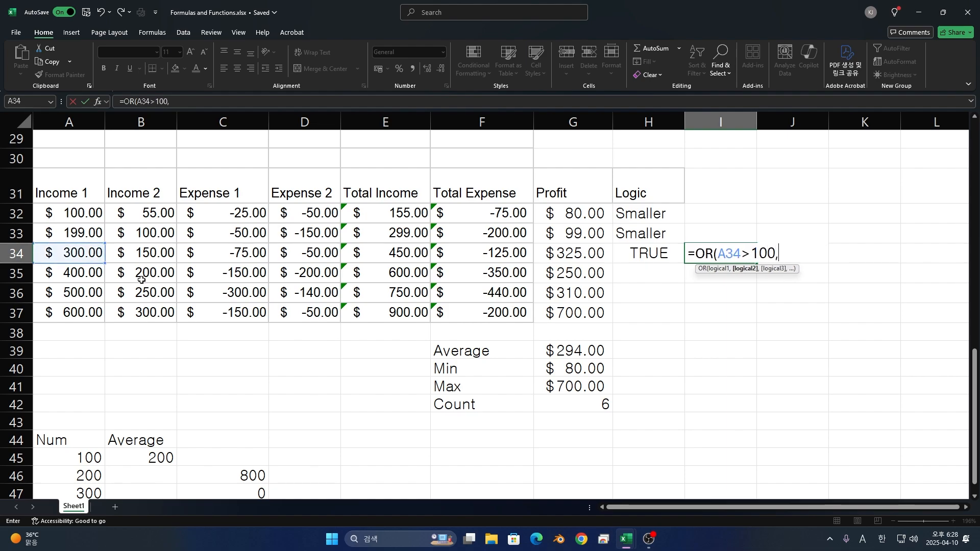
# - Complete the I34 OR formula with A34<200 as the second condition, and reopen the formula to review its conditions
pyautogui.click(91, 255)
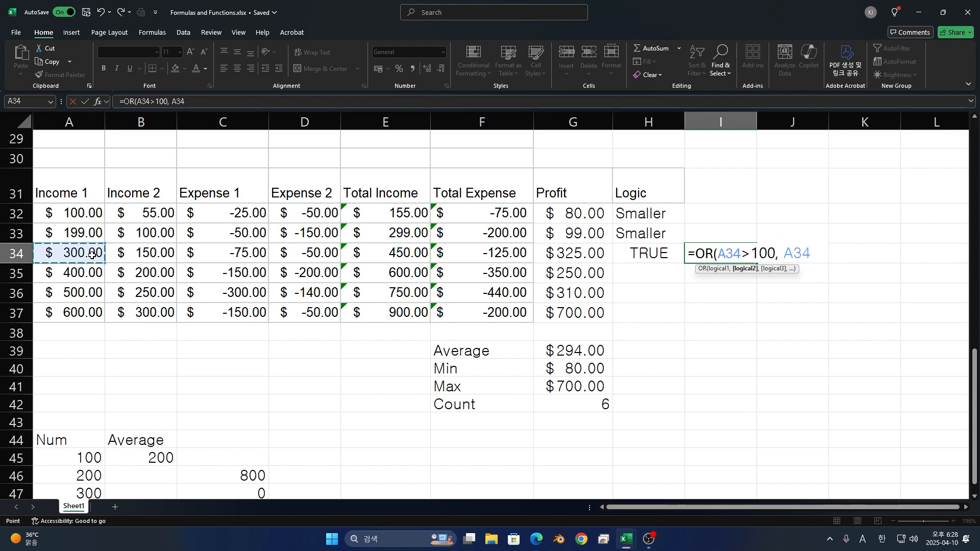
pyautogui.write('>')
pyautogui.press('BackSpace')
pyautogui.write('M')
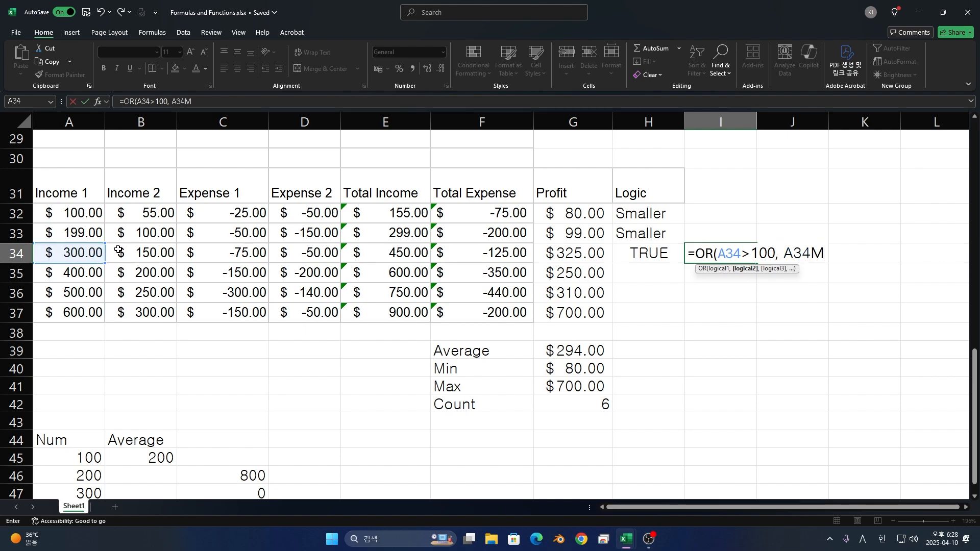
pyautogui.press('BackSpace')
pyautogui.write('<200')
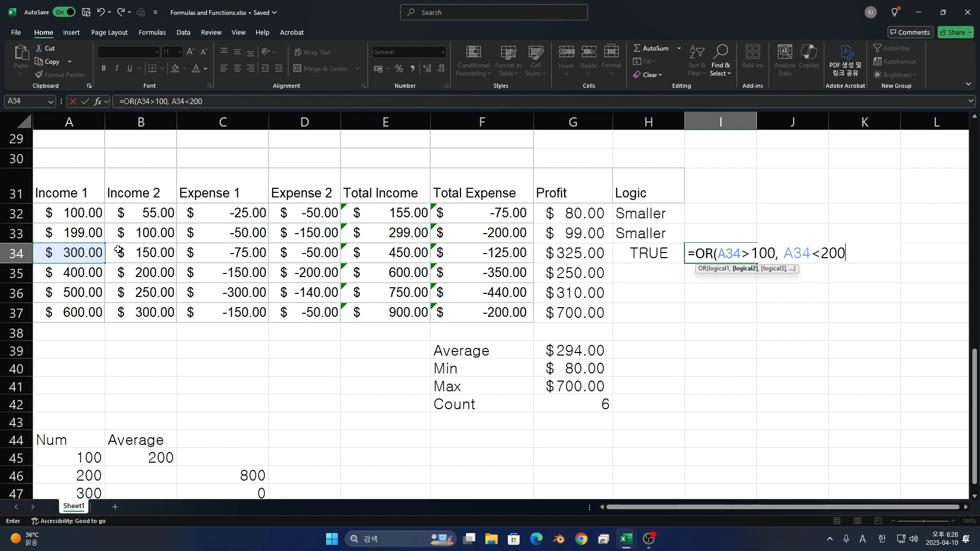
pyautogui.write(')')
pyautogui.press('Return')
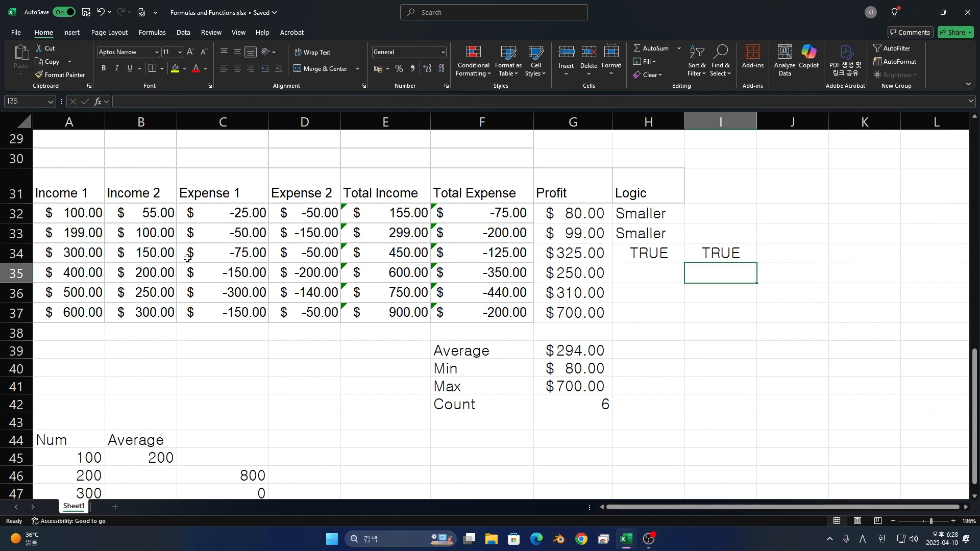
pyautogui.doubleClick(727, 252)
pyautogui.press('Escape')
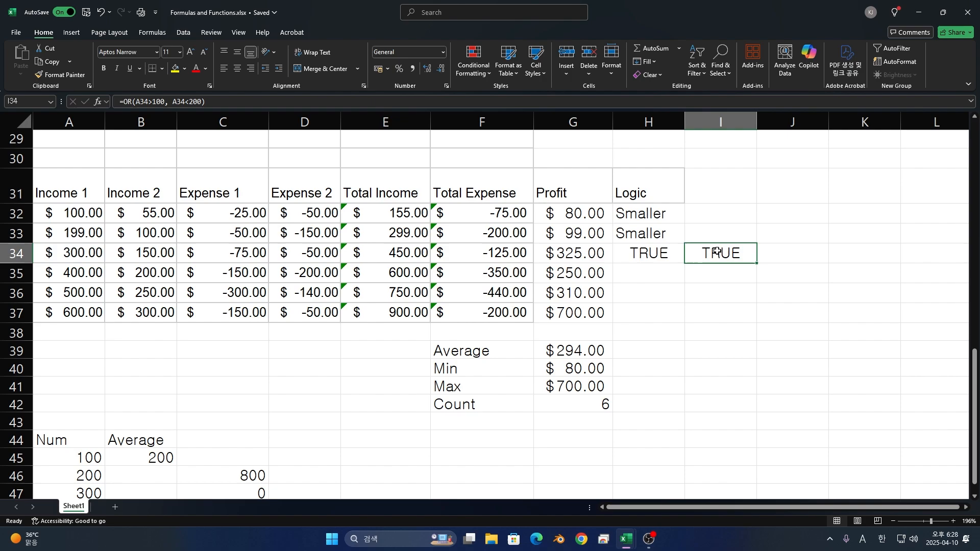
pyautogui.doubleClick(718, 253)
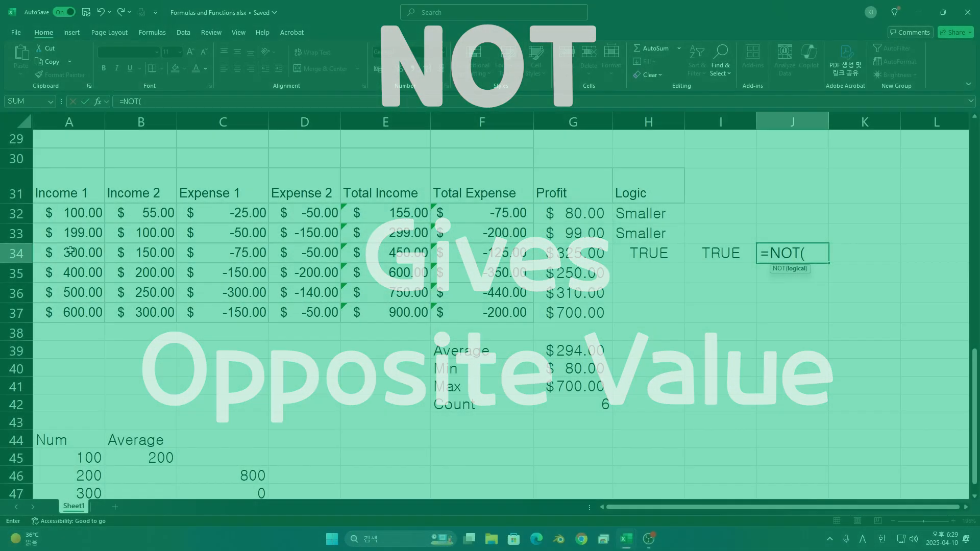
# - Complete the NOT formula in J34 with A34<100 as its logical condition
pyautogui.click(72, 252)
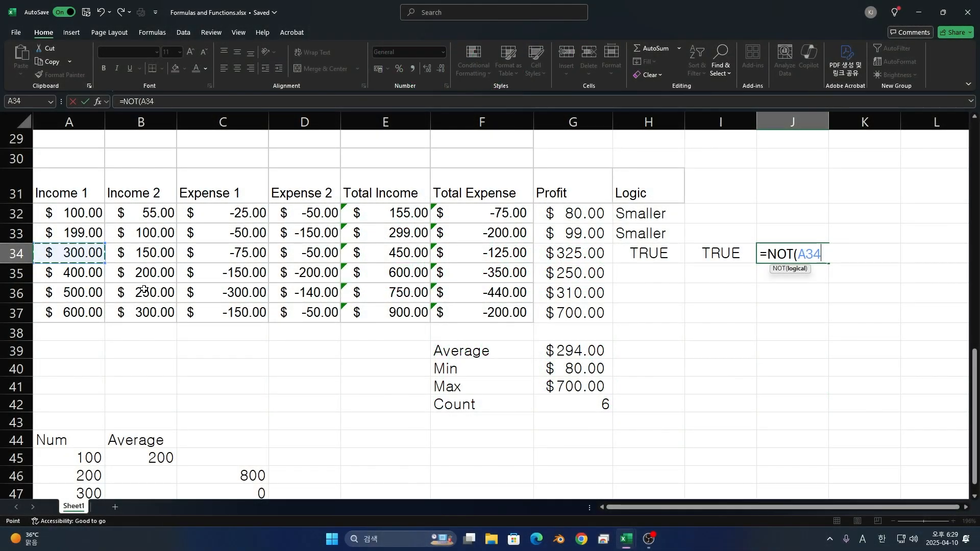
pyautogui.write('<100')
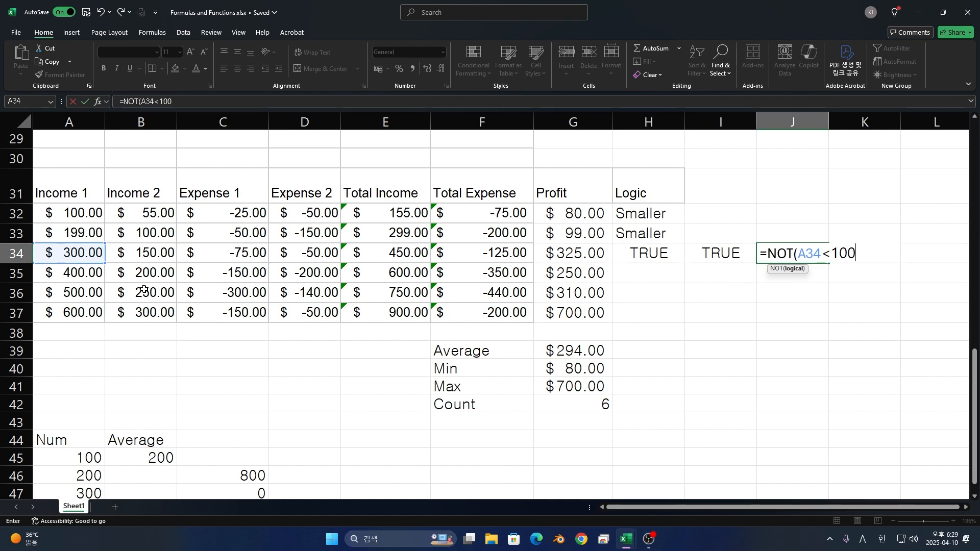
pyautogui.write(')')
pyautogui.press('Return')
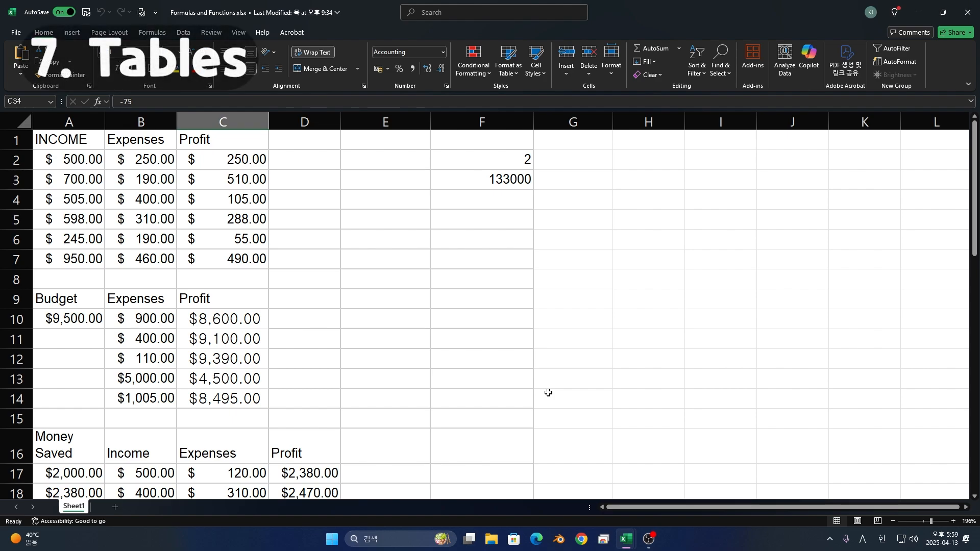
# - Convert the income, expenses and profit data in A1:C7 into a table with headers using From Table/Range
pyautogui.moveTo(61, 131); pyautogui.dragTo(225, 258)
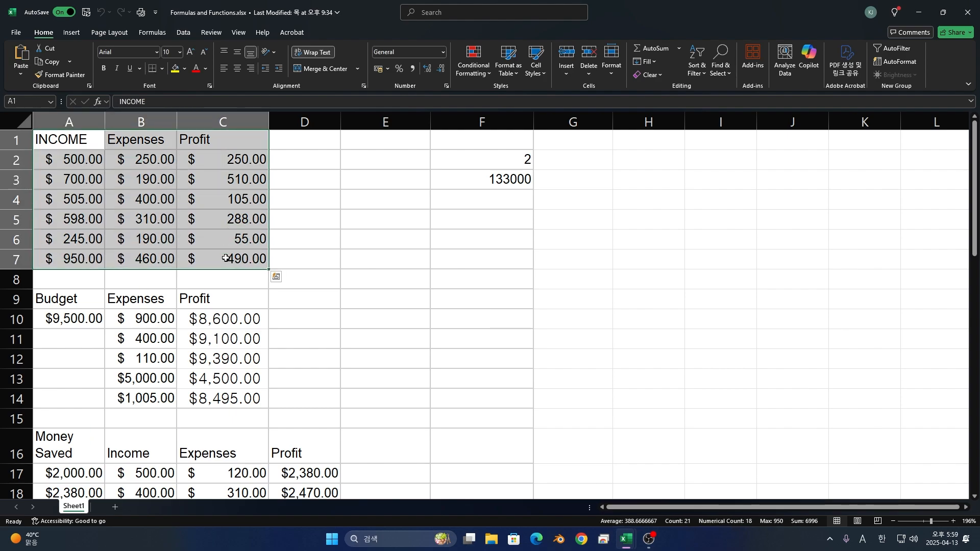
pyautogui.click(361, 236)
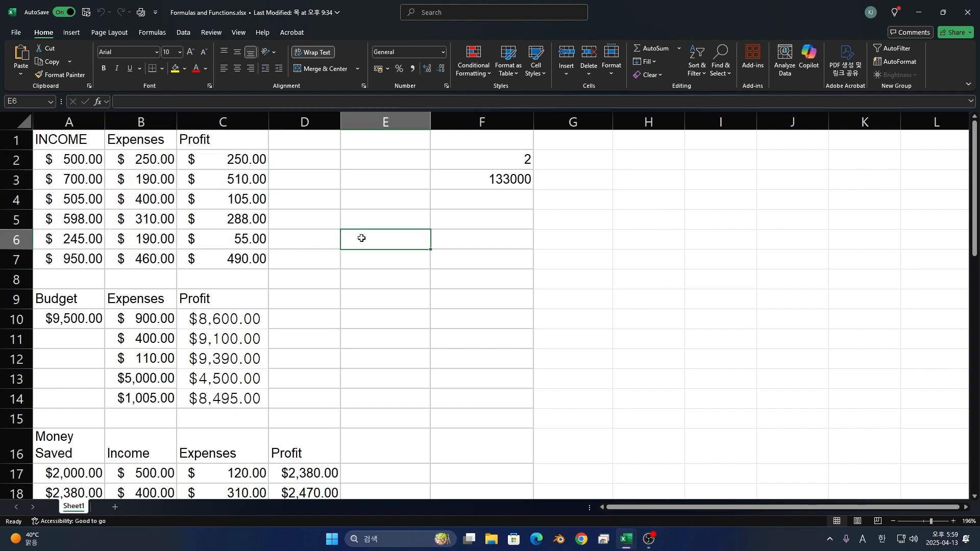
pyautogui.moveTo(42, 137); pyautogui.dragTo(228, 250)
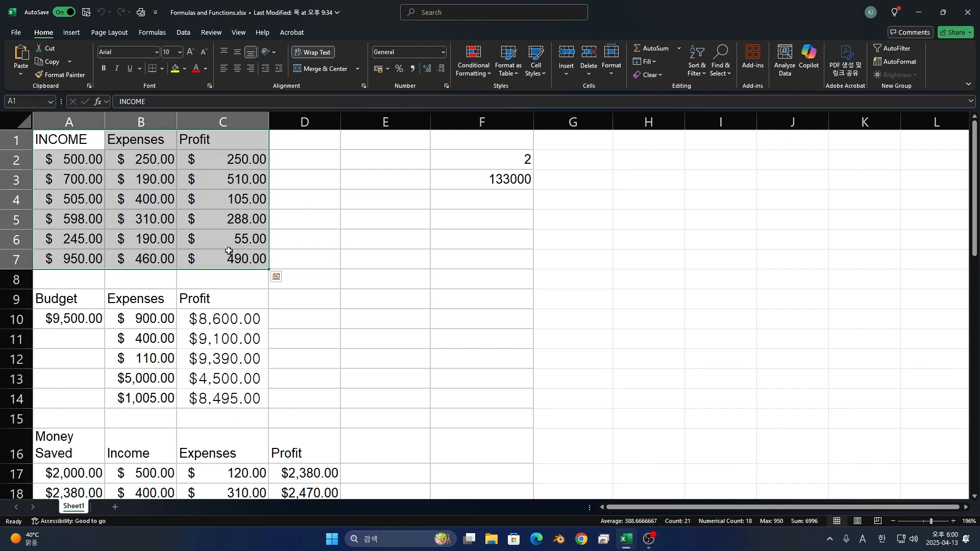
pyautogui.click(184, 32)
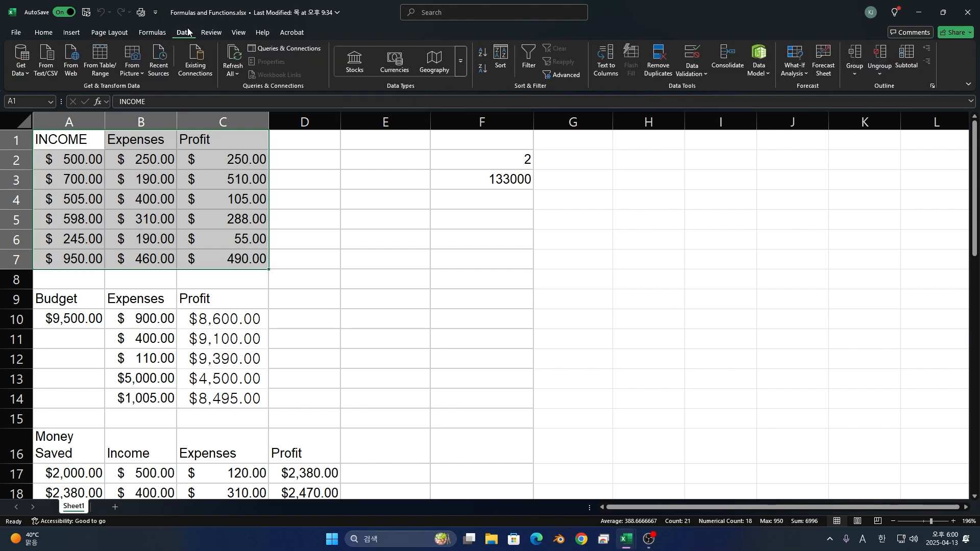
pyautogui.click(112, 69)
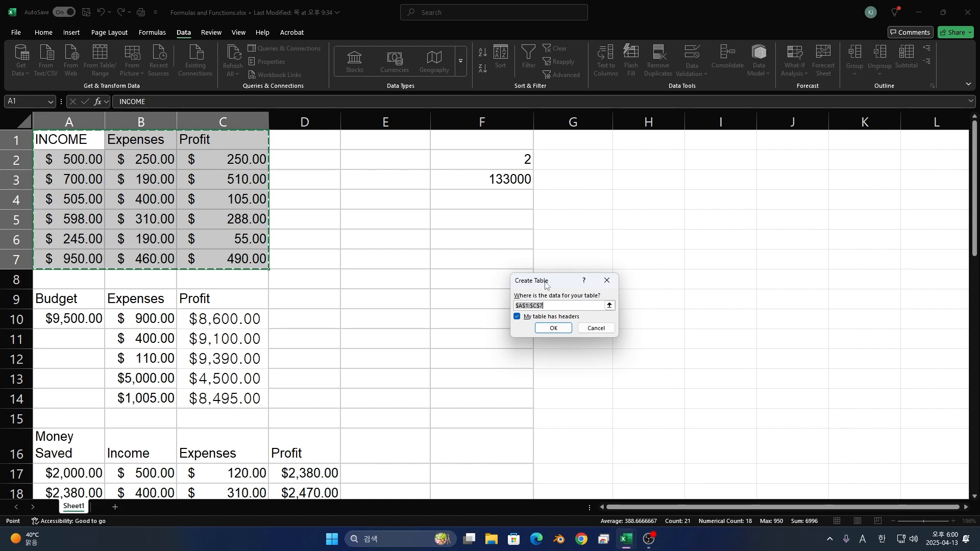
pyautogui.moveTo(546, 282); pyautogui.dragTo(401, 220)
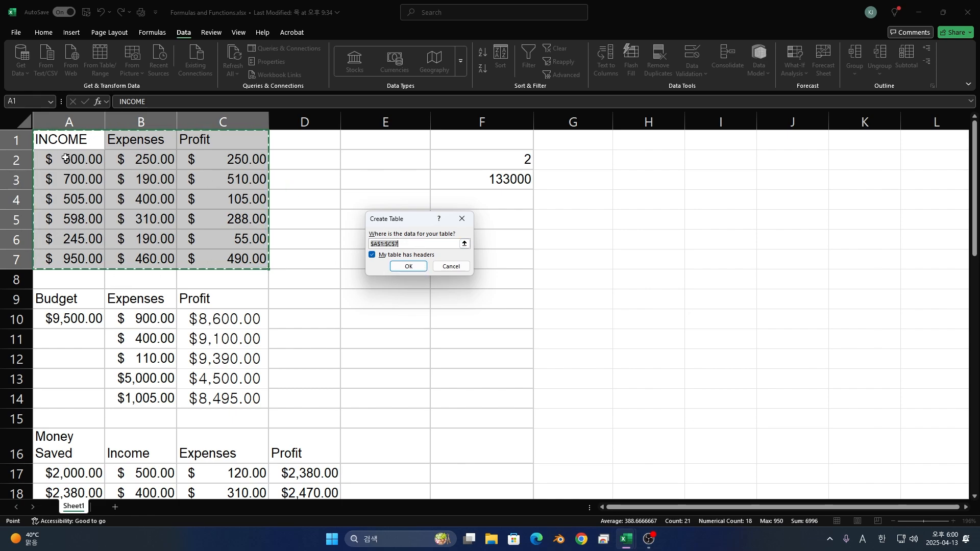
pyautogui.moveTo(75, 134); pyautogui.dragTo(228, 254)
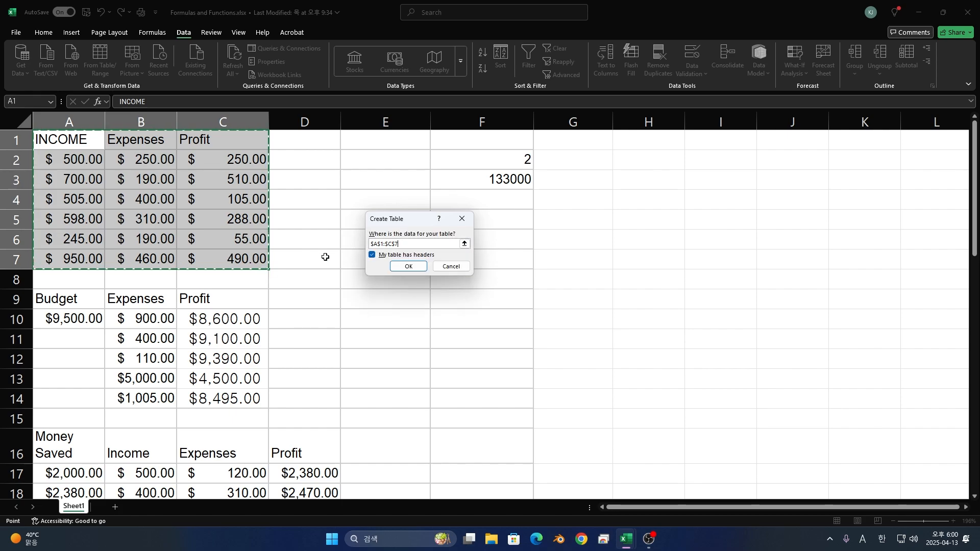
pyautogui.click(402, 264)
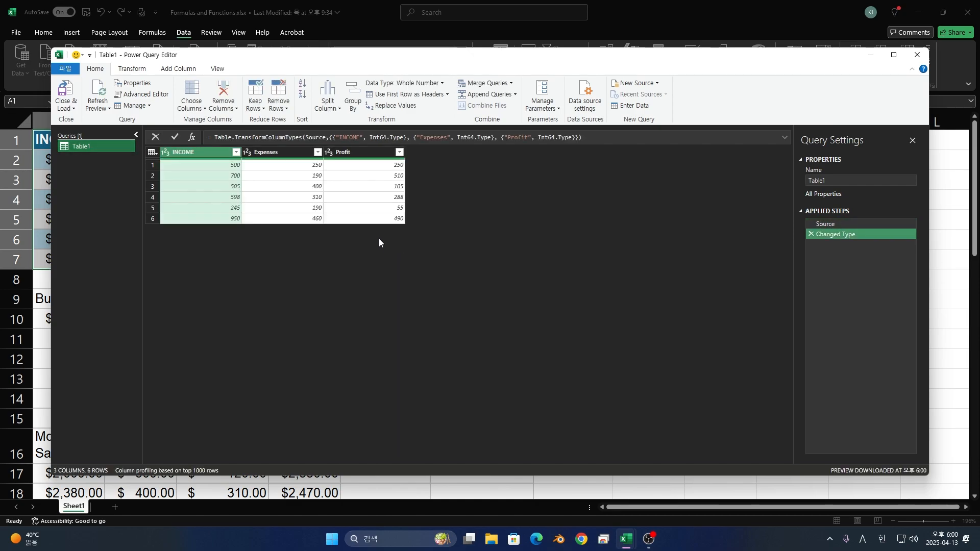
pyautogui.doubleClick(154, 60)
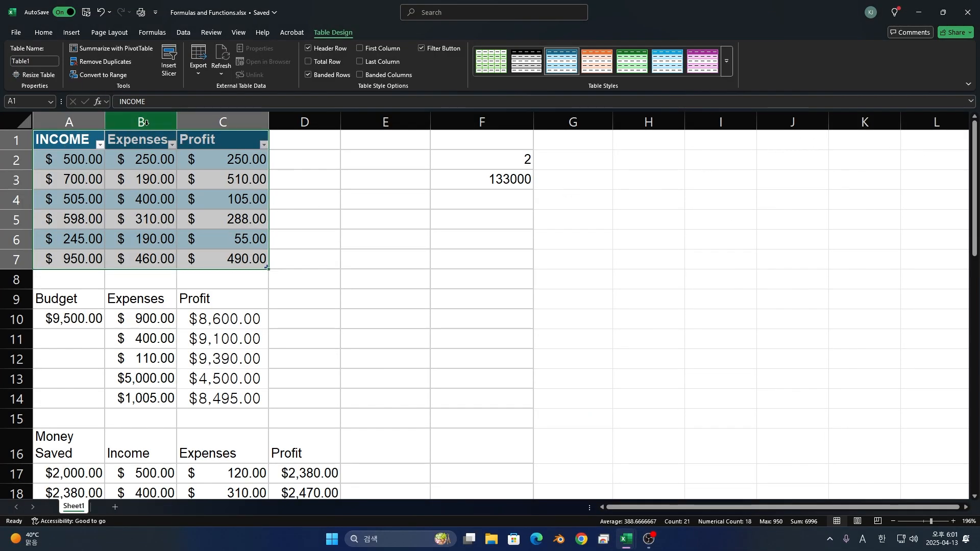
# - Apply a dark green banded style from the Medium group to the whole table in A1:C7
pyautogui.click(84, 141)
pyautogui.moveTo(83, 140); pyautogui.dragTo(234, 256)
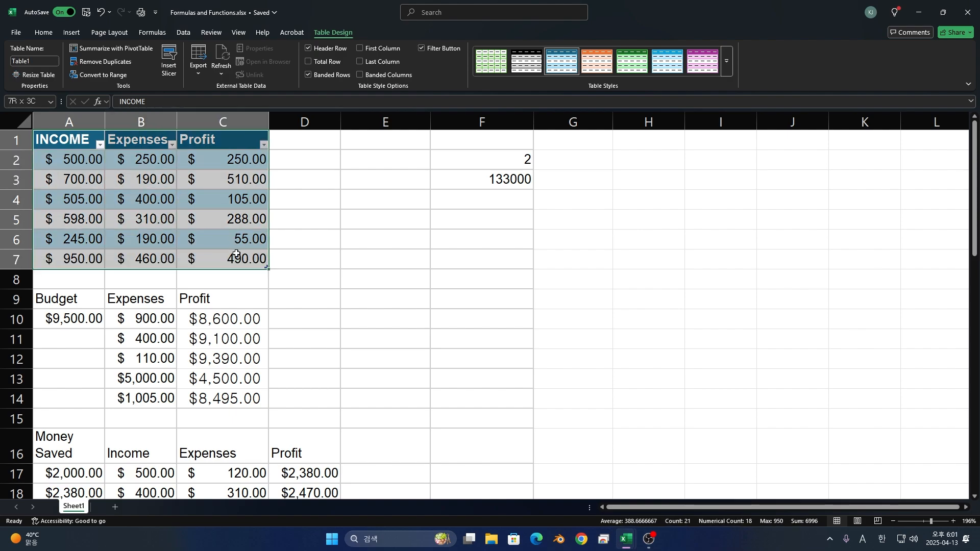
pyautogui.click(64, 156)
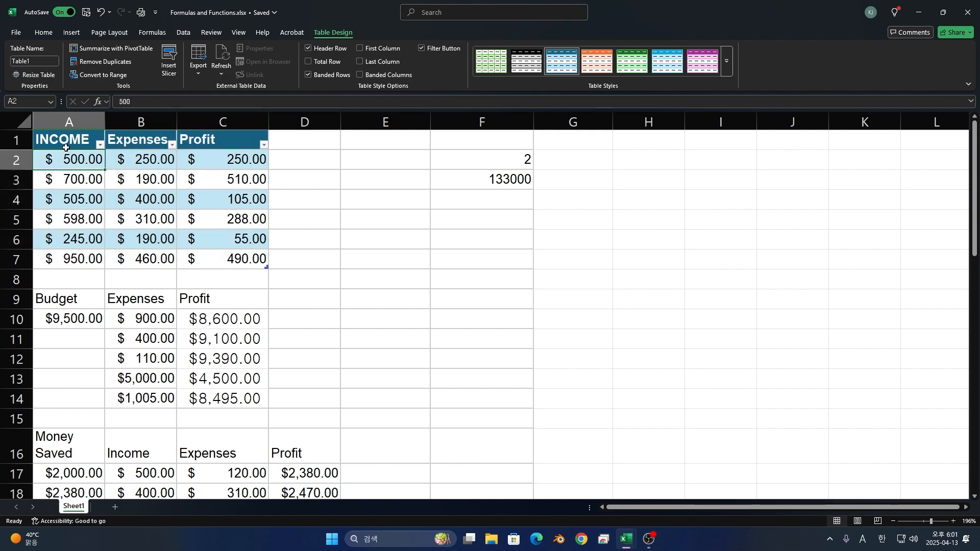
pyautogui.click(65, 147)
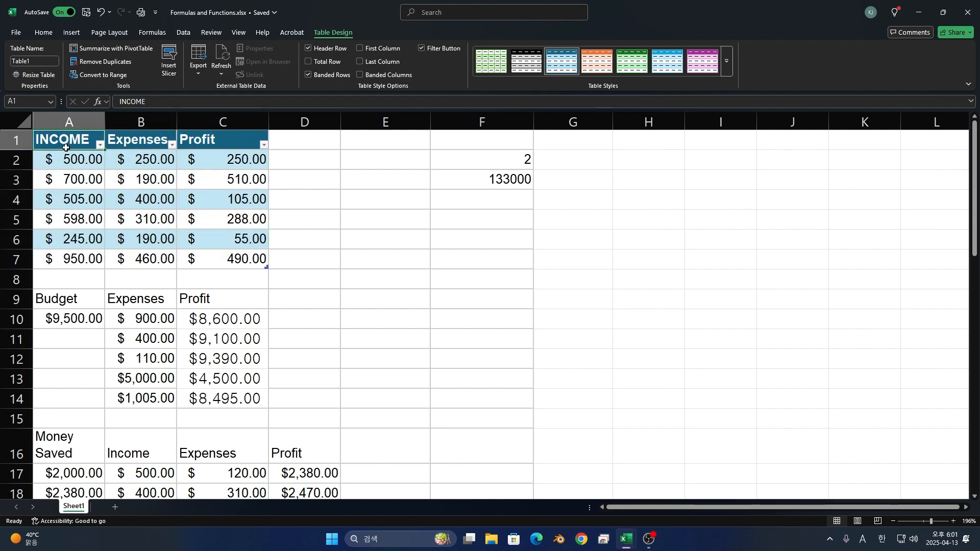
pyautogui.keyDown('shift'); pyautogui.click(224, 264); pyautogui.keyUp('shift')
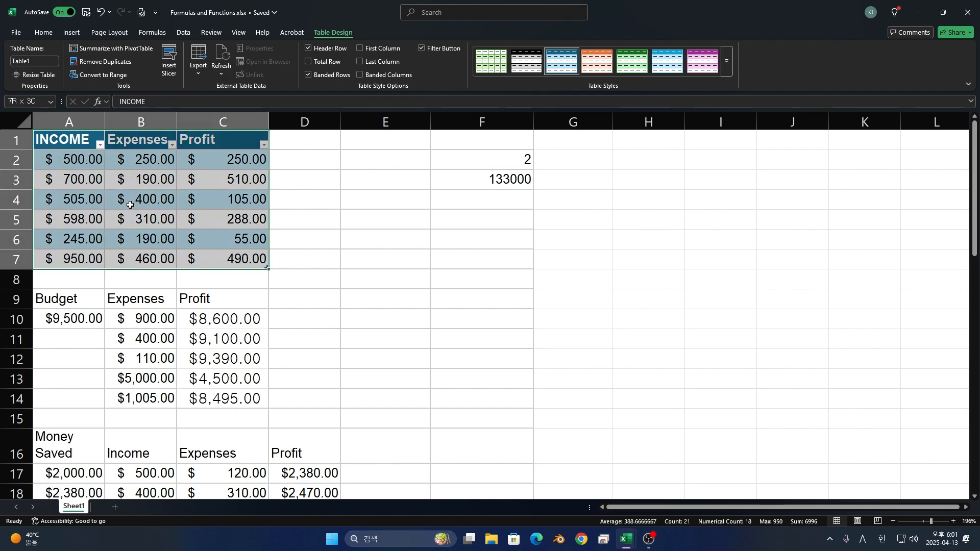
pyautogui.click(727, 69)
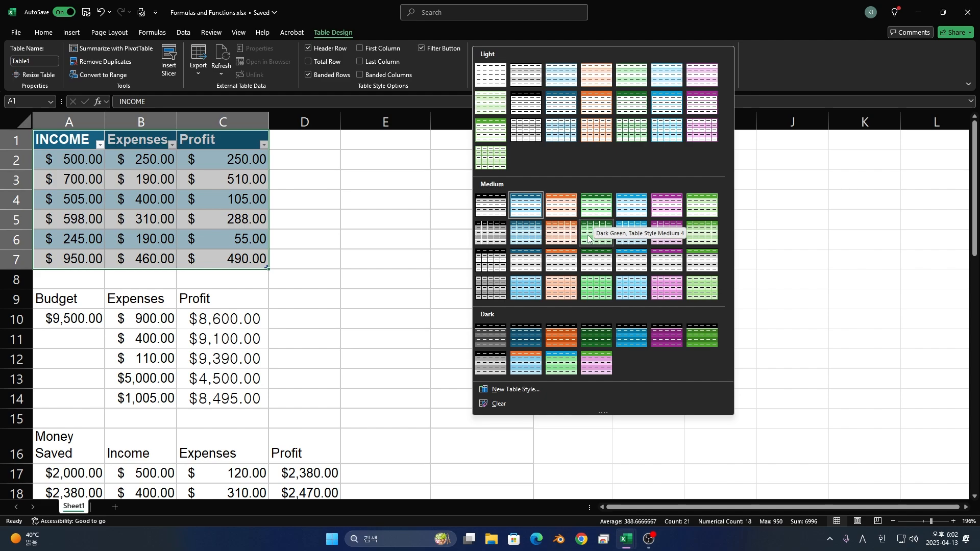
pyautogui.click(606, 231)
# - Add a total row to the income, expenses and profit table
pyautogui.click(224, 199)
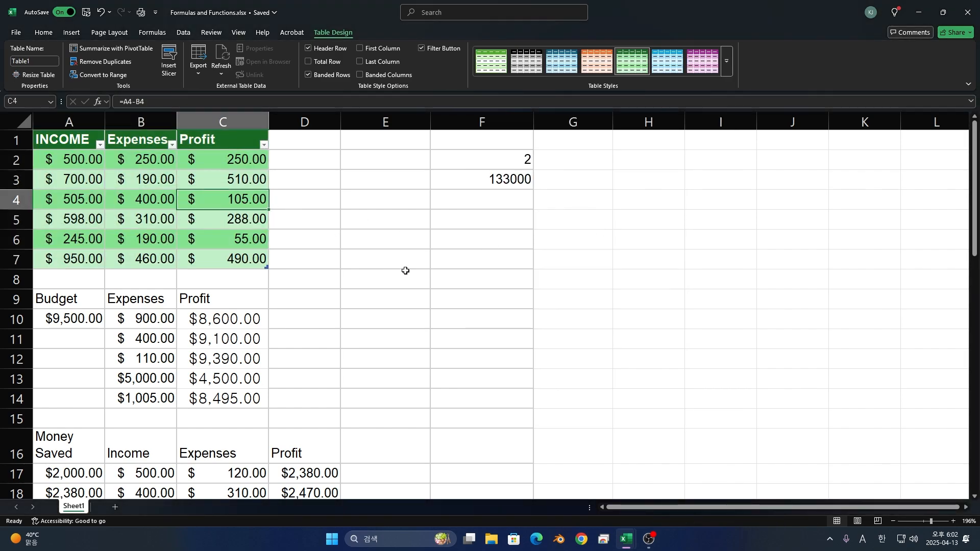
pyautogui.moveTo(240, 259); pyautogui.dragTo(53, 132)
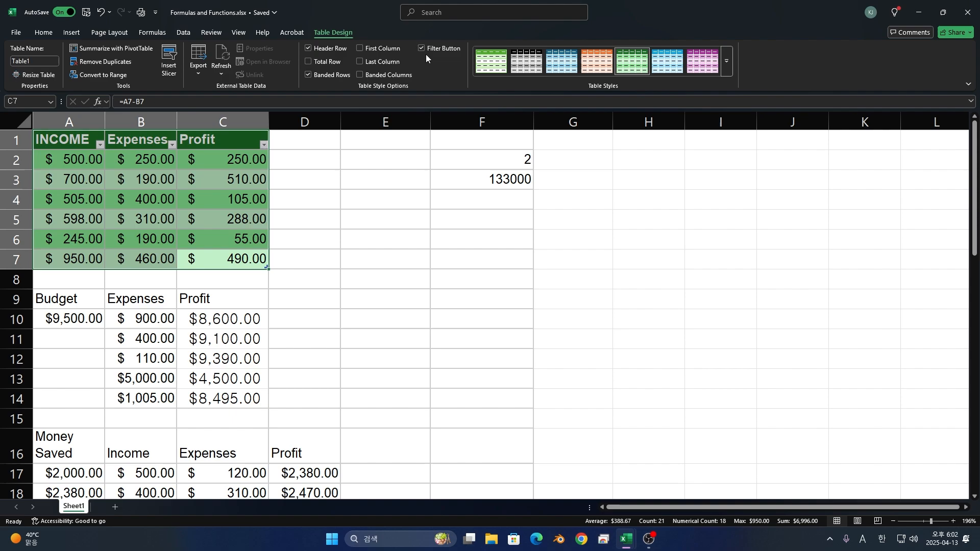
pyautogui.click(324, 62)
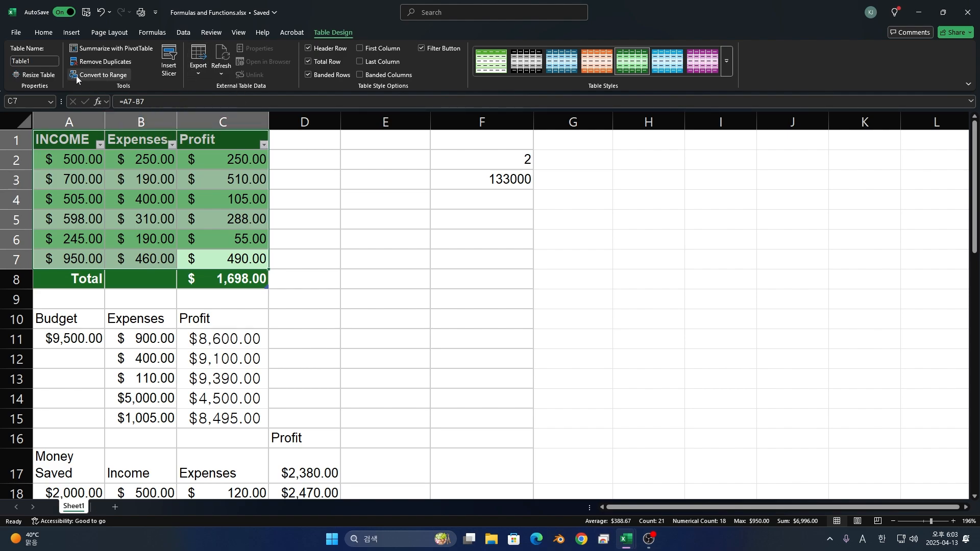
# - Resize the table to include column D through row 8, and undo the resize
pyautogui.click(44, 72)
pyautogui.moveTo(56, 141); pyautogui.dragTo(277, 274)
pyautogui.press('Return')
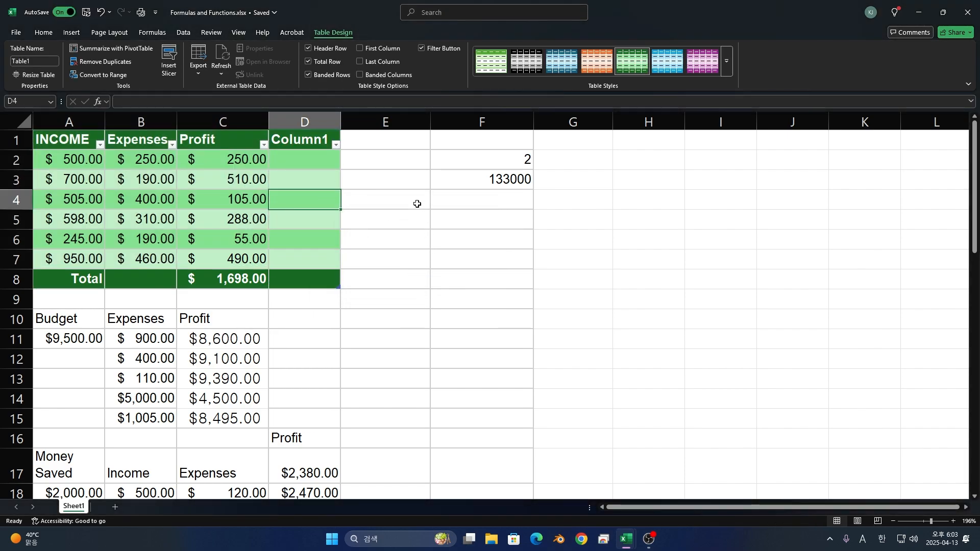
pyautogui.hotkey('ctrl', 'z')
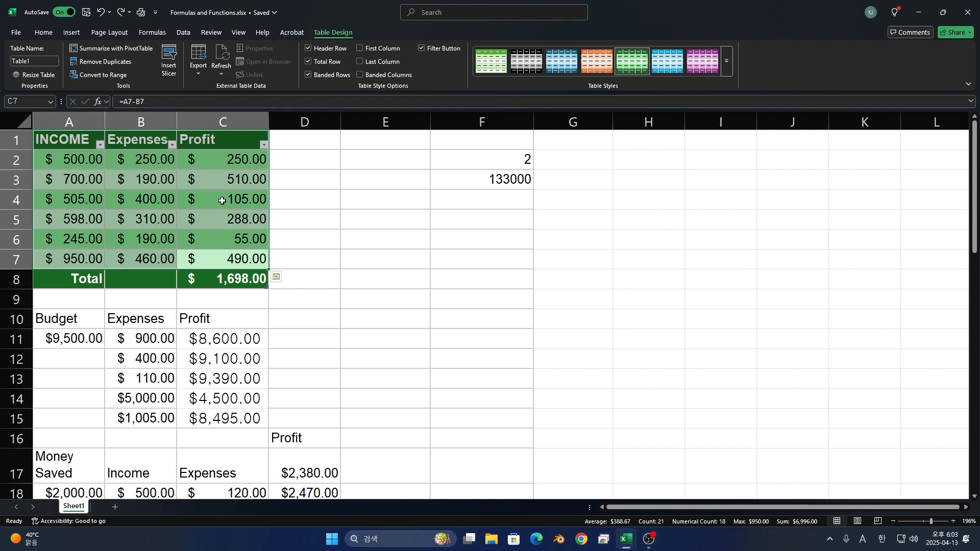
pyautogui.click(151, 162)
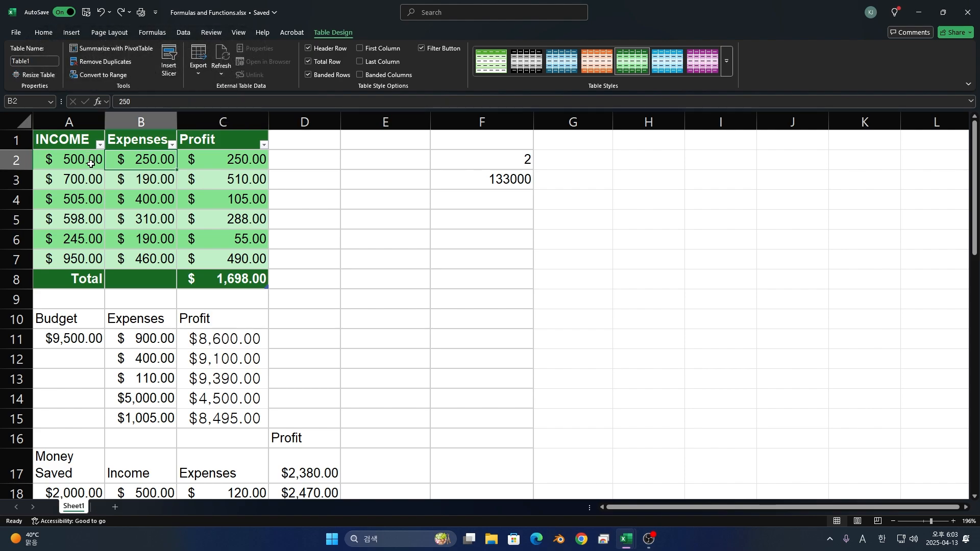
# - Review the recommended charts for the income table and insert a 2-D clustered column chart of its data
pyautogui.click(71, 32)
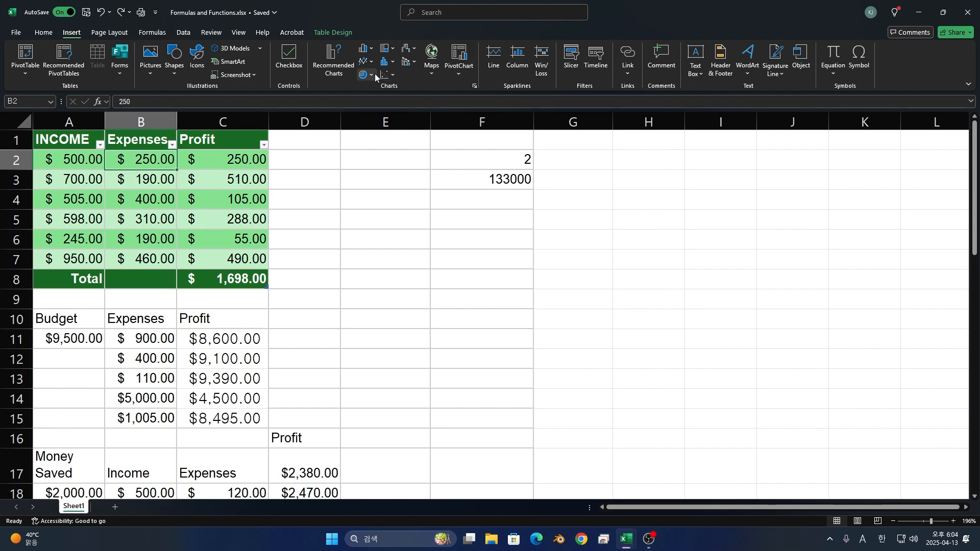
pyautogui.click(335, 74)
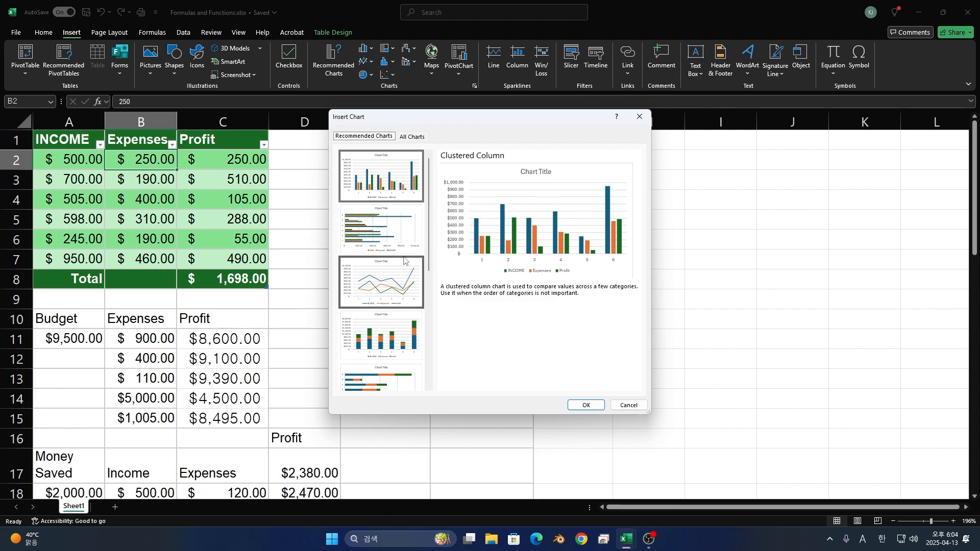
pyautogui.click(620, 405)
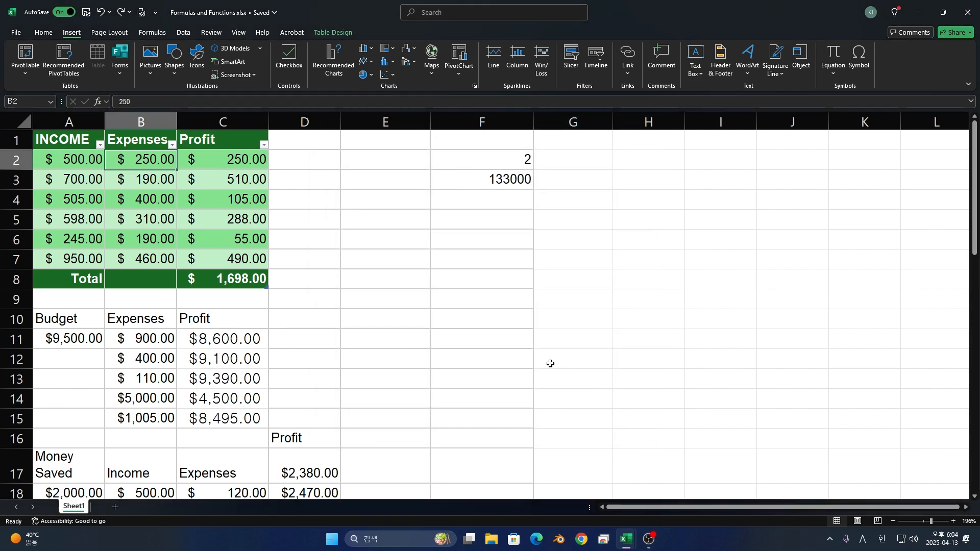
pyautogui.click(360, 51)
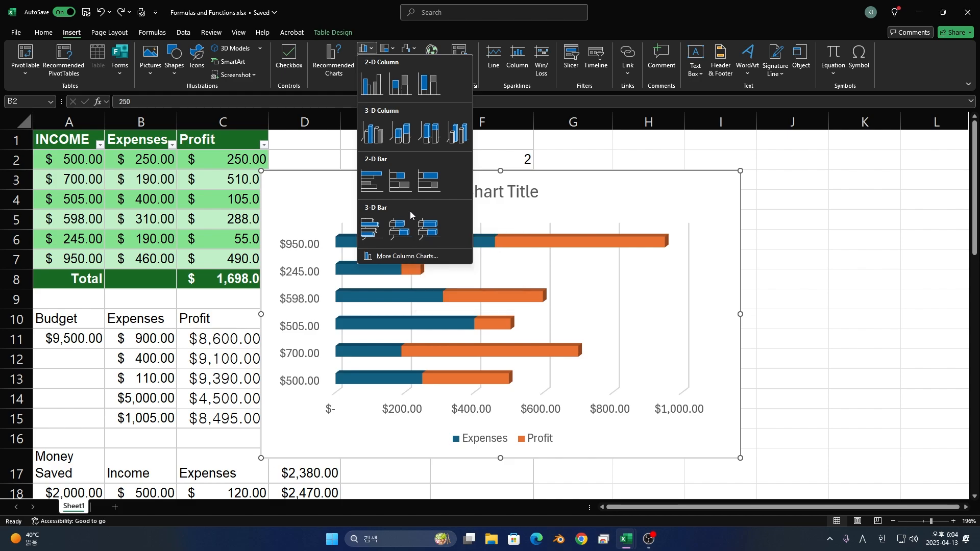
pyautogui.click(379, 96)
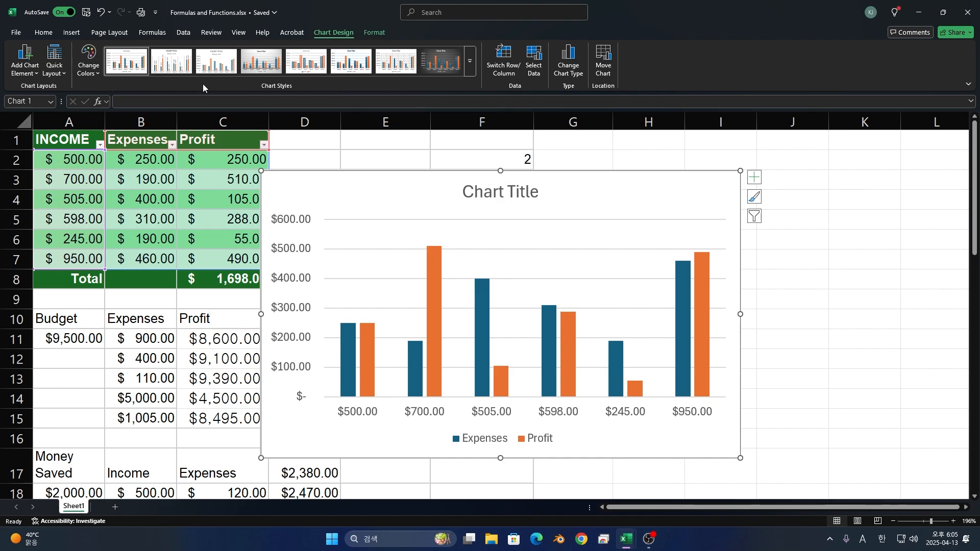
pyautogui.click(32, 75)
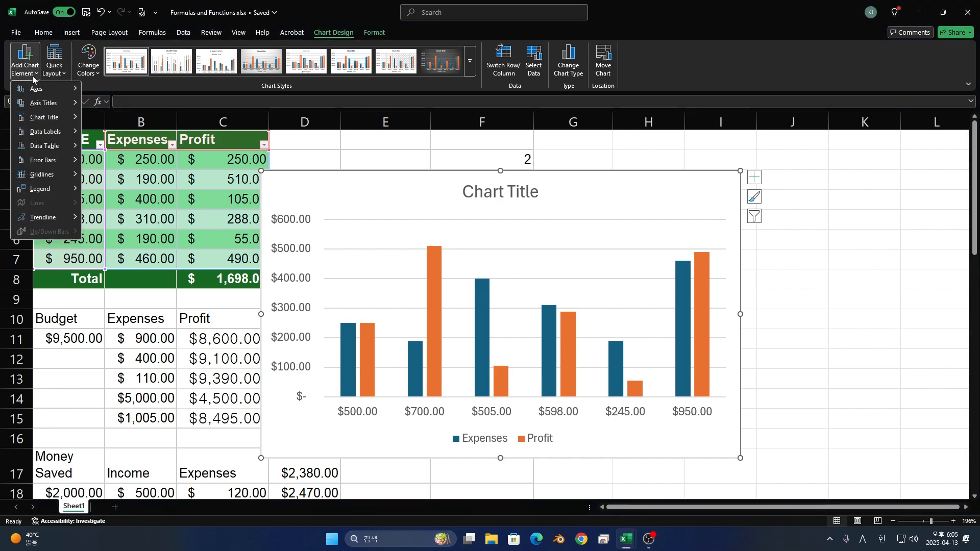
pyautogui.click(63, 63)
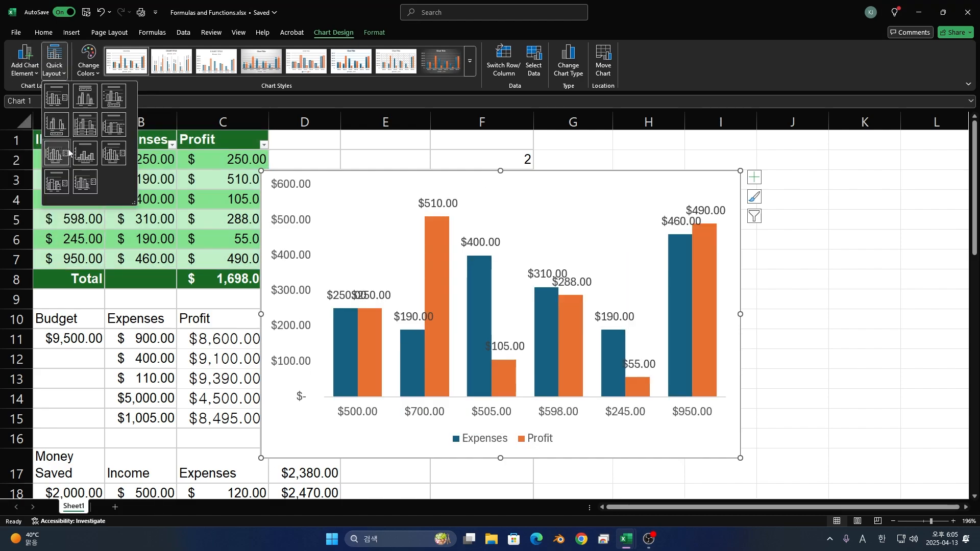
pyautogui.click(85, 72)
pyautogui.click(85, 72)
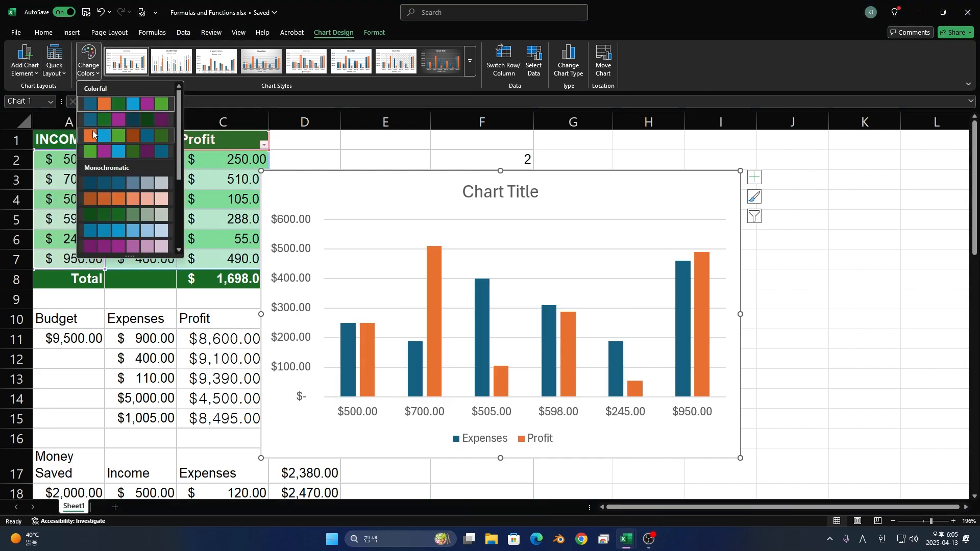
pyautogui.click(480, 75)
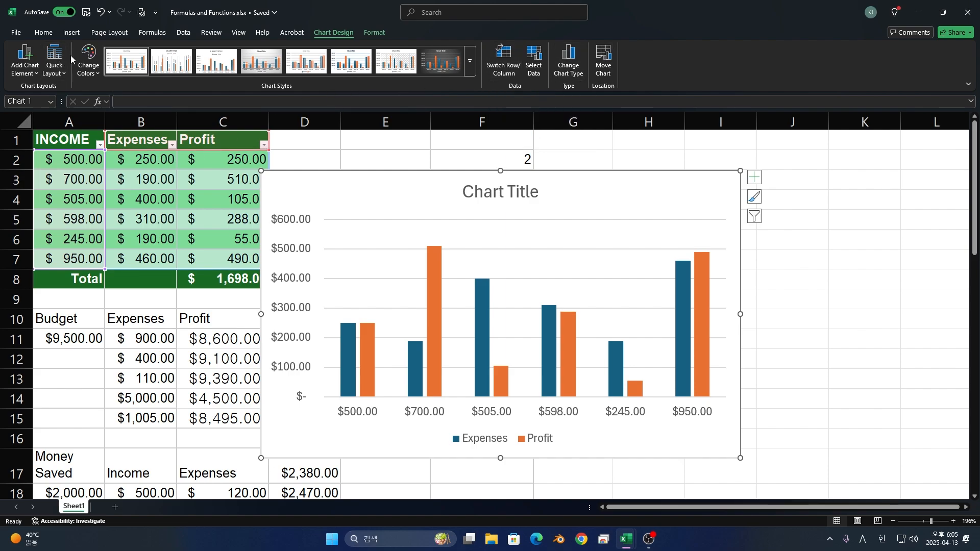
# - Add a primary horizontal axis title to the chart and set its text to INCOME
pyautogui.click(30, 71)
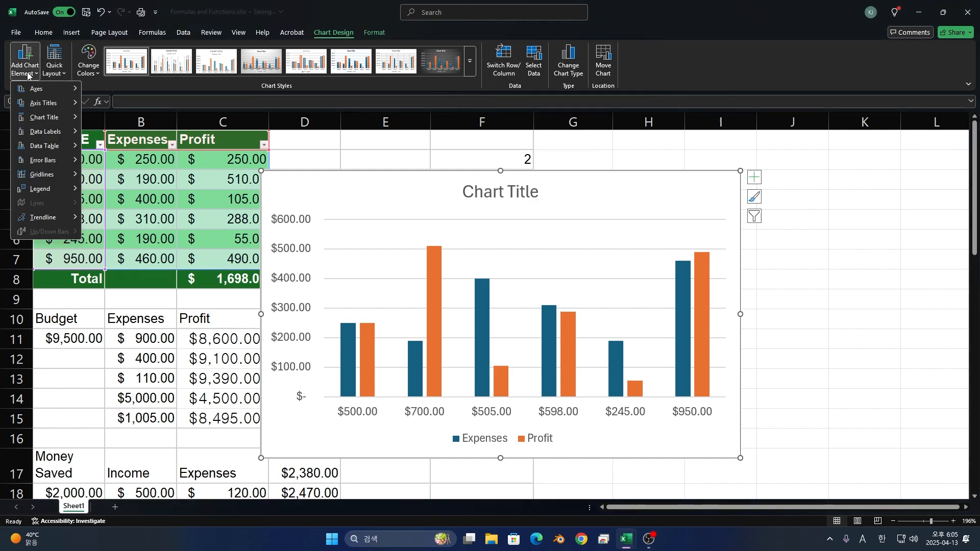
pyautogui.moveTo(36, 90)
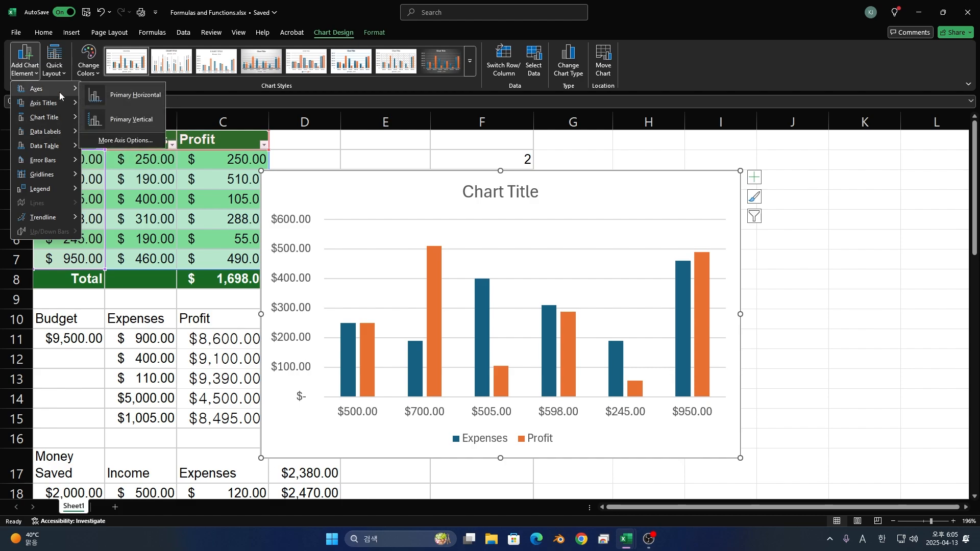
pyautogui.moveTo(60, 108)
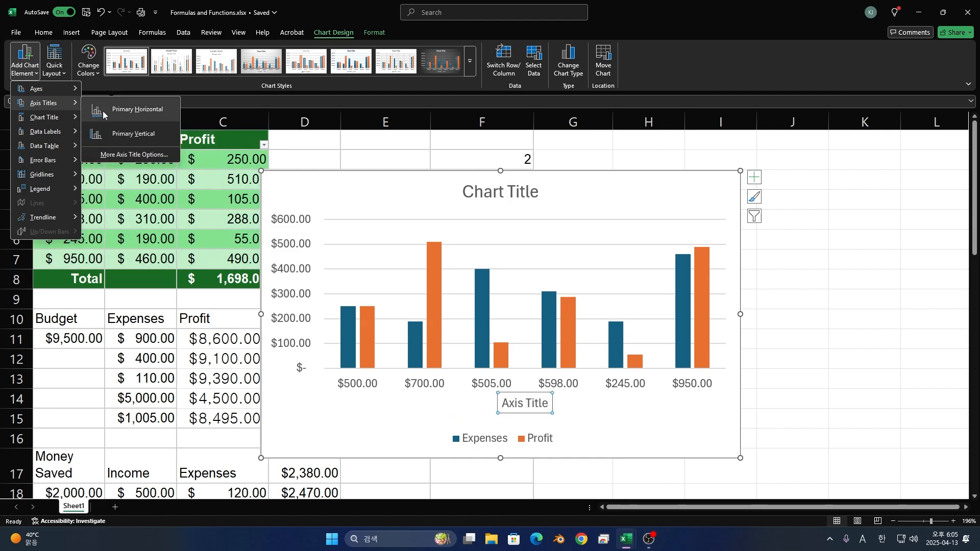
pyautogui.click(126, 110)
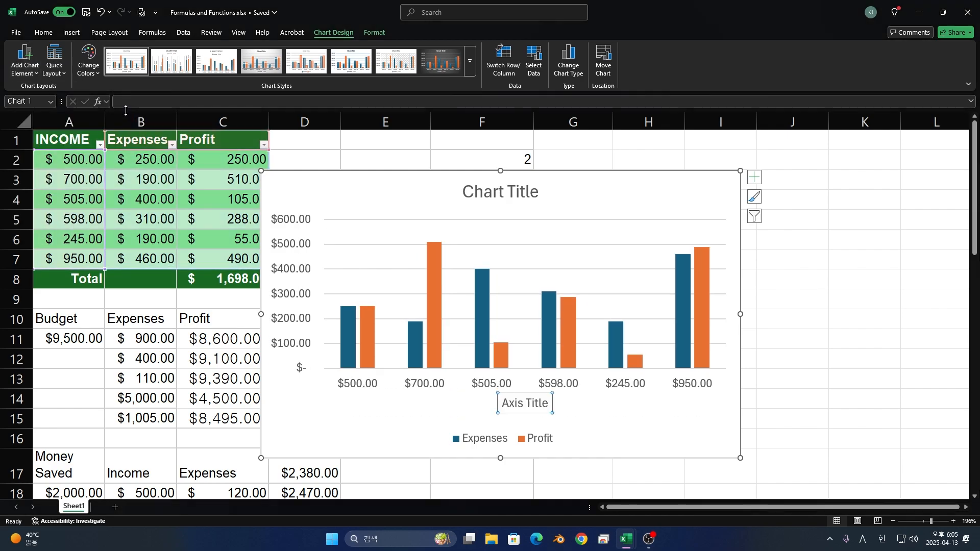
pyautogui.doubleClick(518, 404)
pyautogui.tripleClick(522, 408)
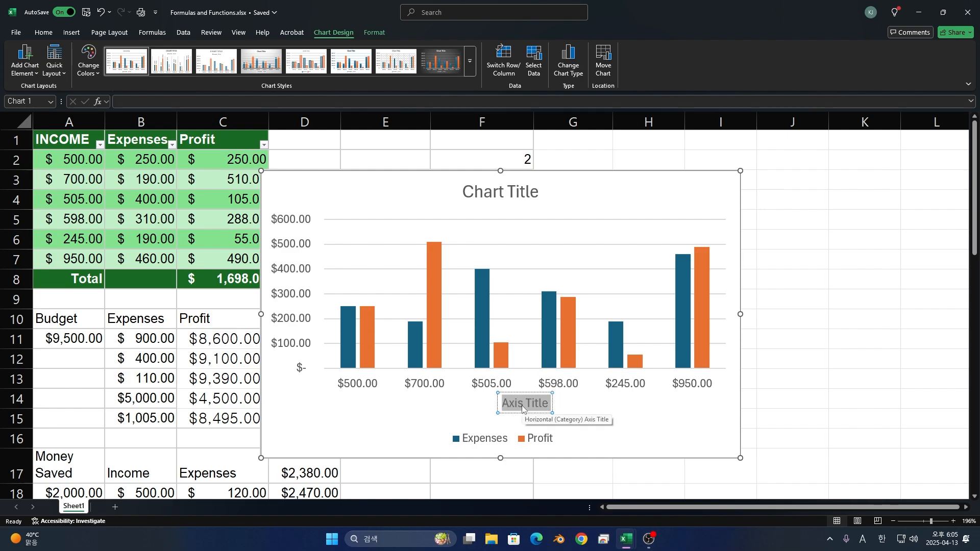
pyautogui.press('BackSpace')
pyautogui.write('INCOME')
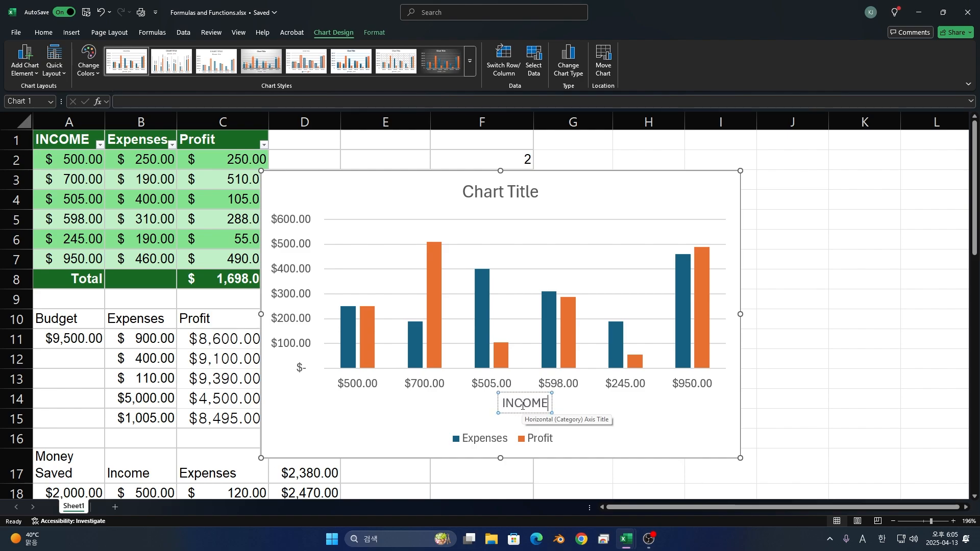
# - Add a primary vertical axis title to the chart and set its text to EXPENSES in capitals
pyautogui.click(38, 71)
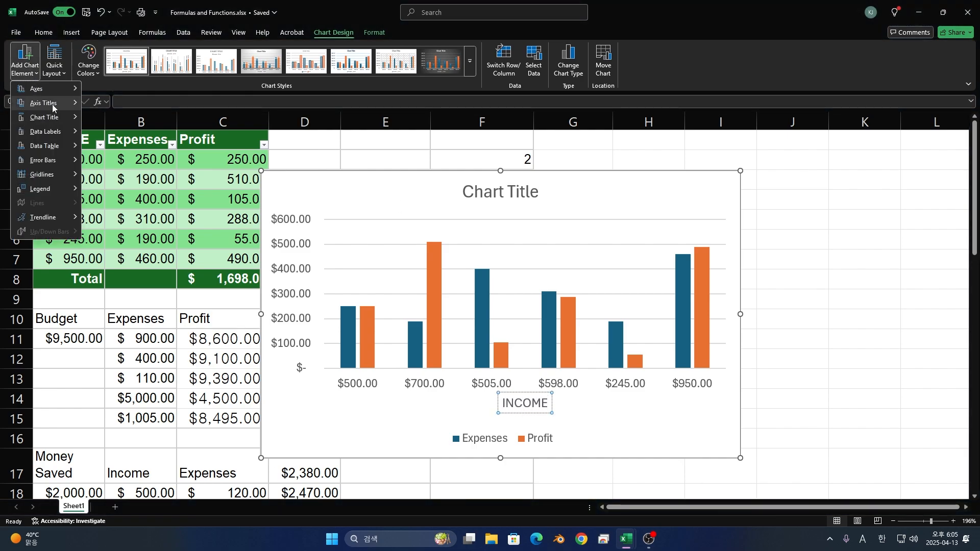
pyautogui.moveTo(52, 104)
pyautogui.click(131, 134)
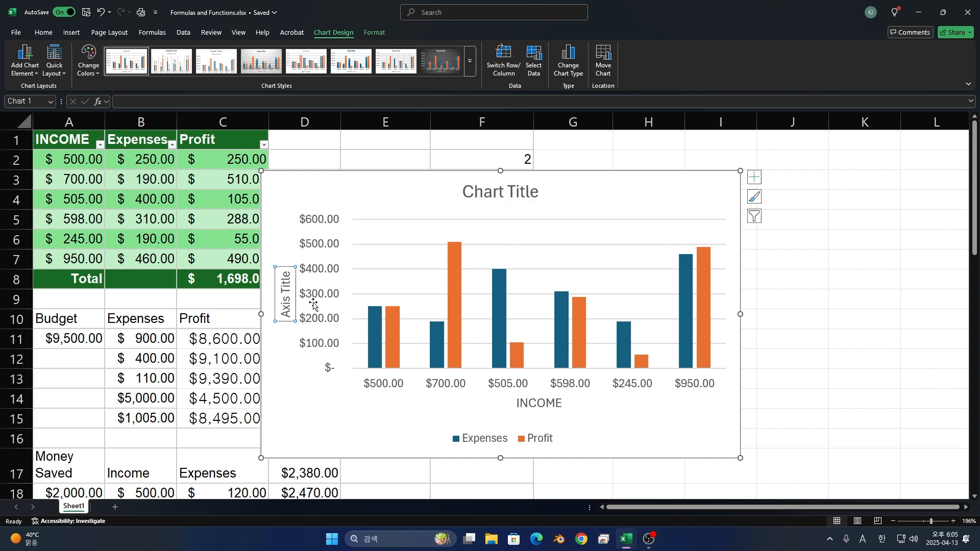
pyautogui.doubleClick(285, 294)
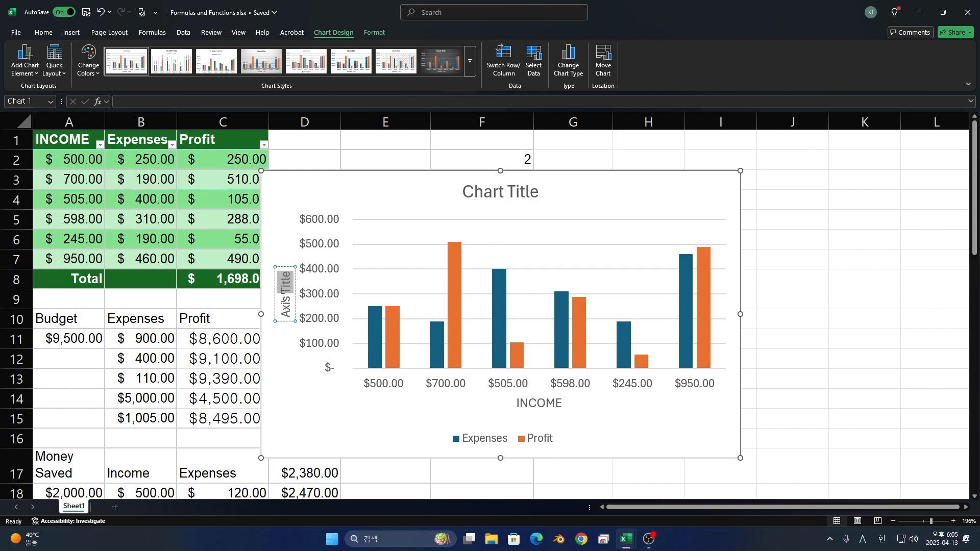
pyautogui.hotkey('ctrl', 'a')
pyautogui.write('E')
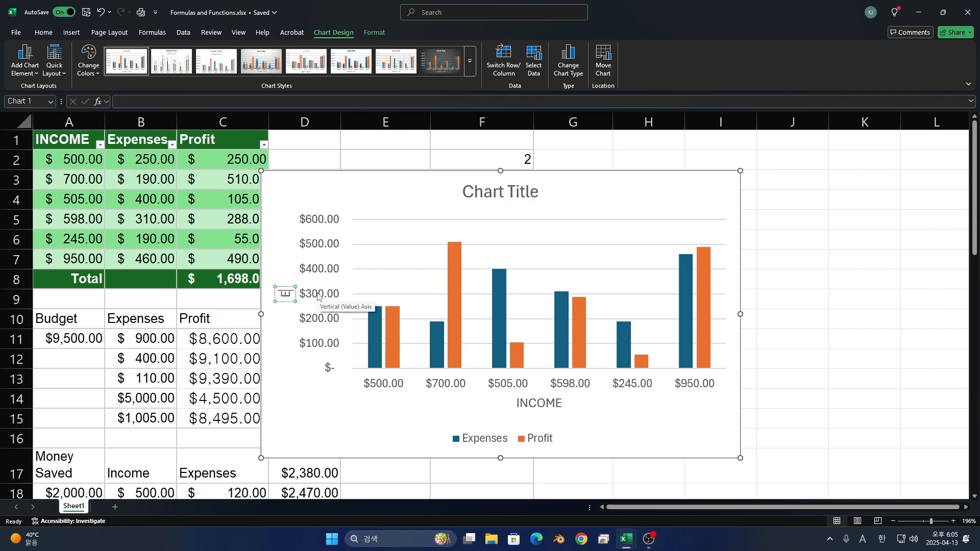
pyautogui.write('xpenses')
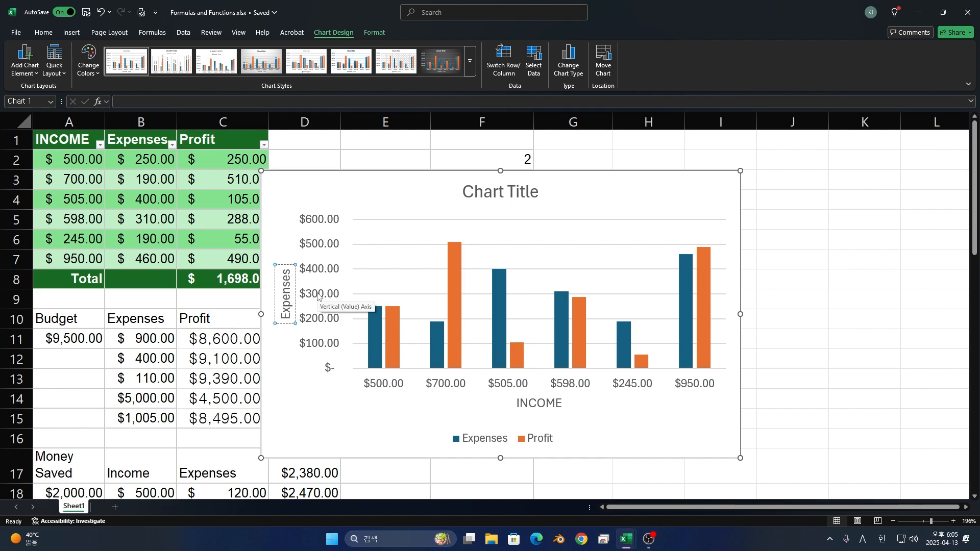
pyautogui.press('BackSpace')
pyautogui.press('BackSpace')
pyautogui.press('BackSpace')
pyautogui.press('BackSpace')
pyautogui.press('BackSpace')
pyautogui.press('BackSpace')
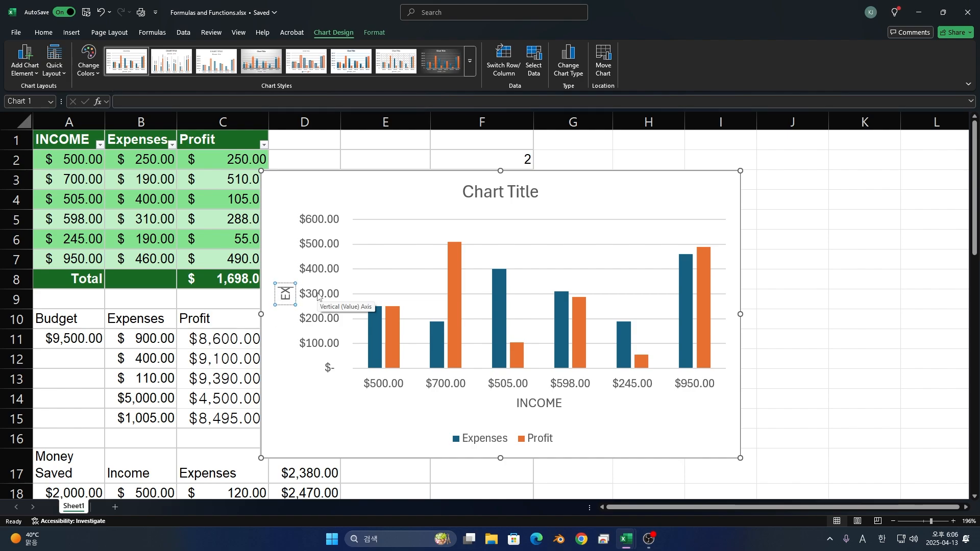
pyautogui.write('PENSES')
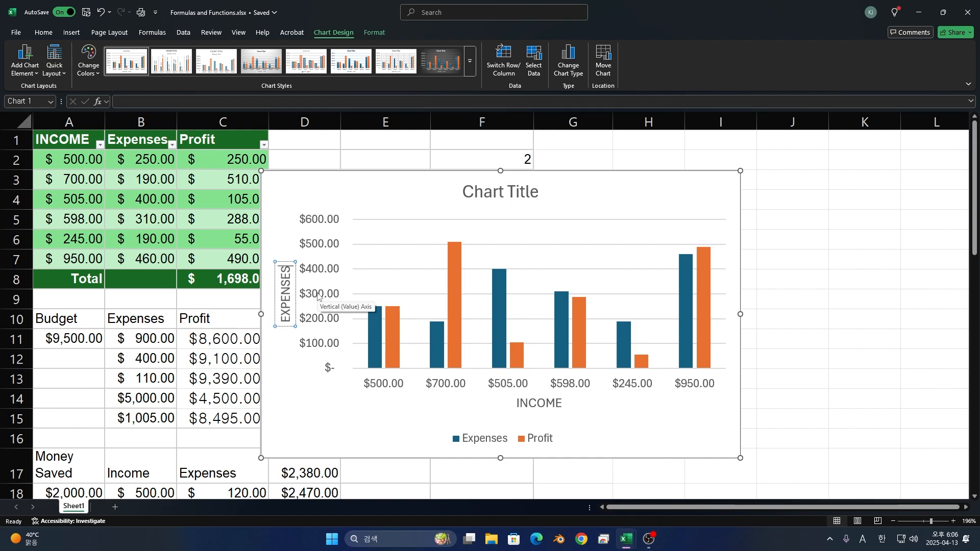
# - Replace the chart title with Income/Expenses and close the title formatting options
pyautogui.doubleClick(487, 191)
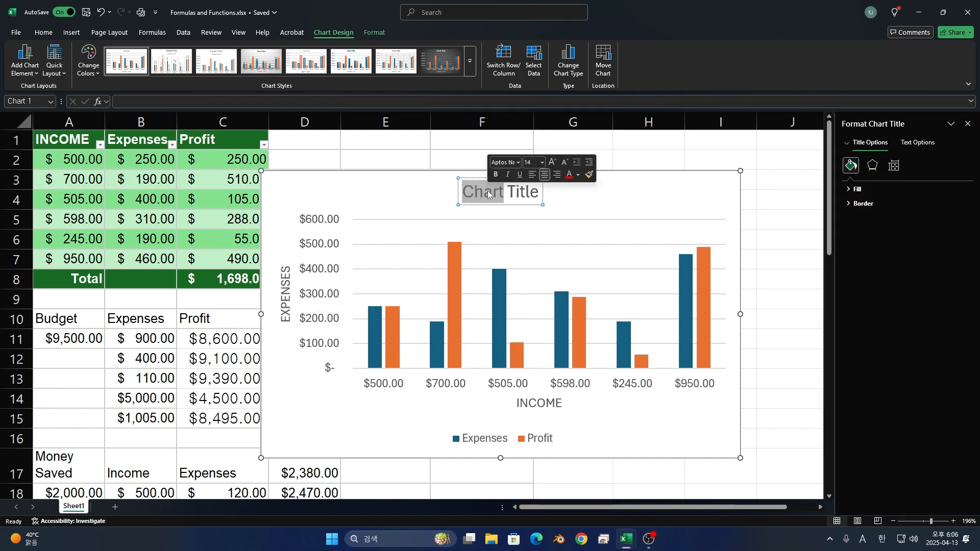
pyautogui.tripleClick(488, 192)
pyautogui.write('Inco')
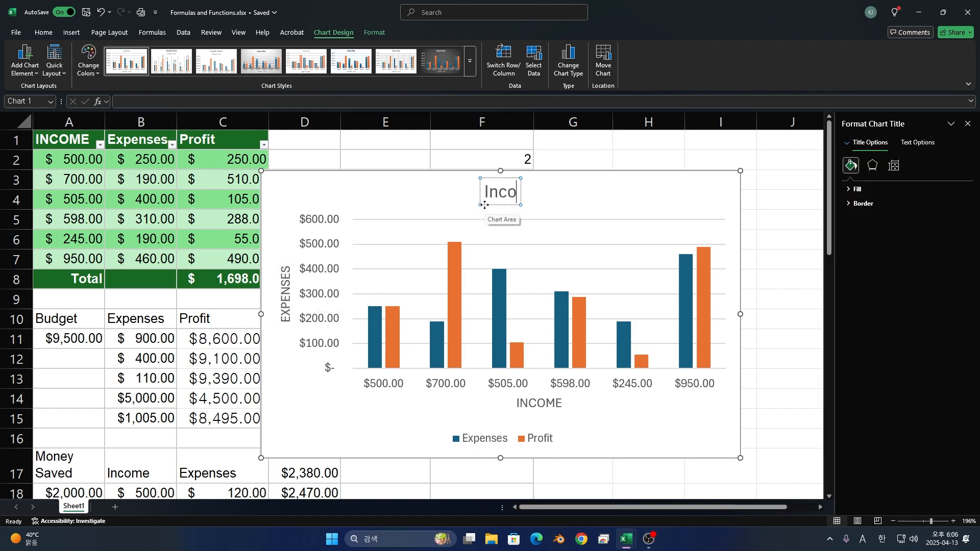
pyautogui.write('me/Expe')
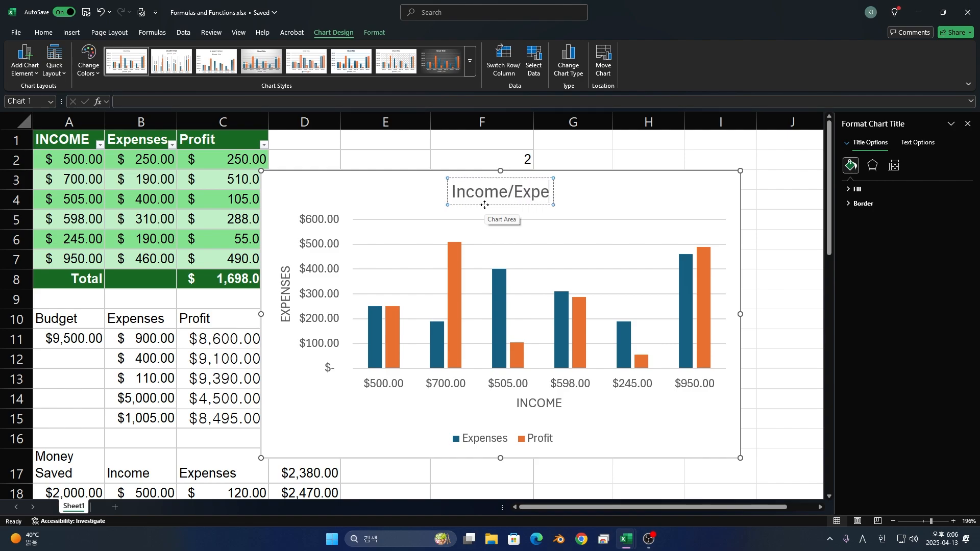
pyautogui.write('nses')
pyautogui.click(968, 123)
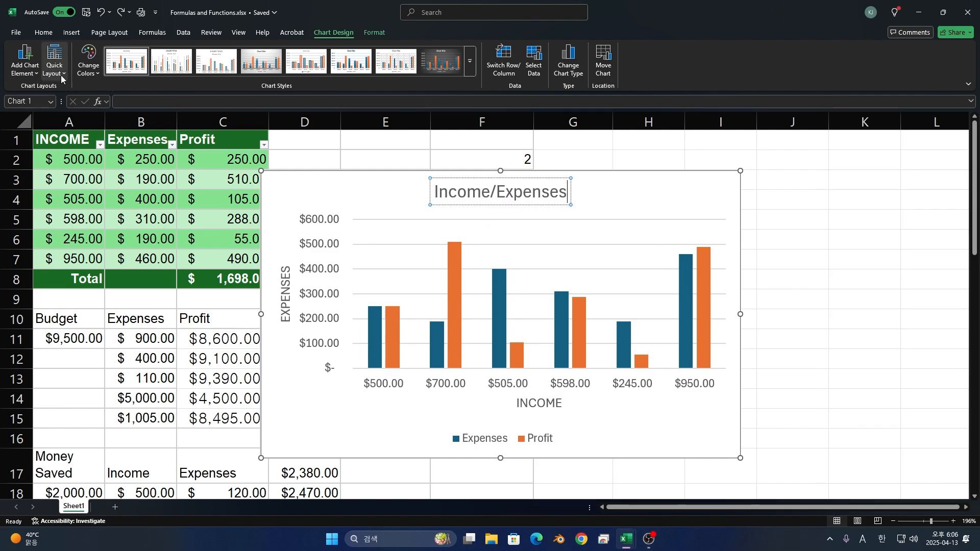
# - Try a quick layout without axis titles, and apply the one with a data table below the columns and a vertical axis title
pyautogui.click(60, 75)
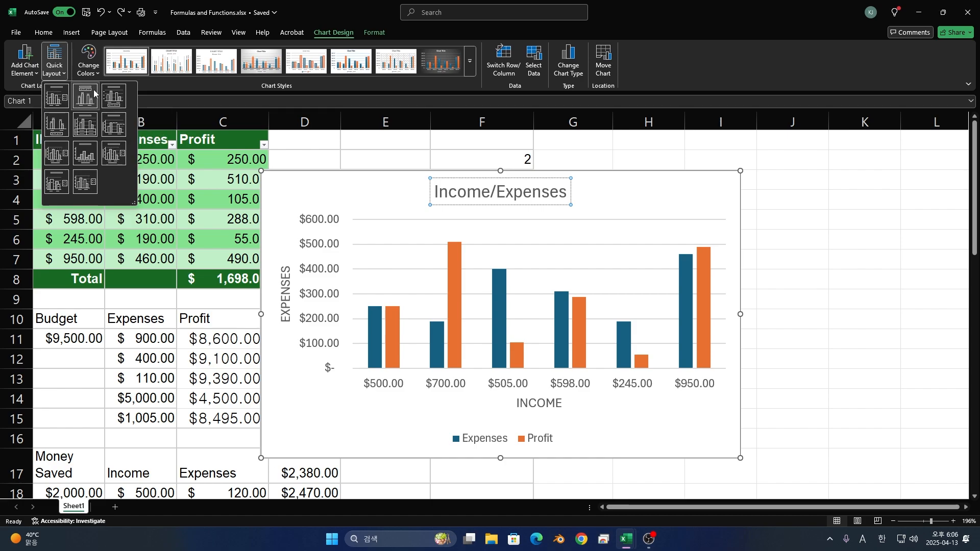
pyautogui.click(117, 95)
pyautogui.click(63, 73)
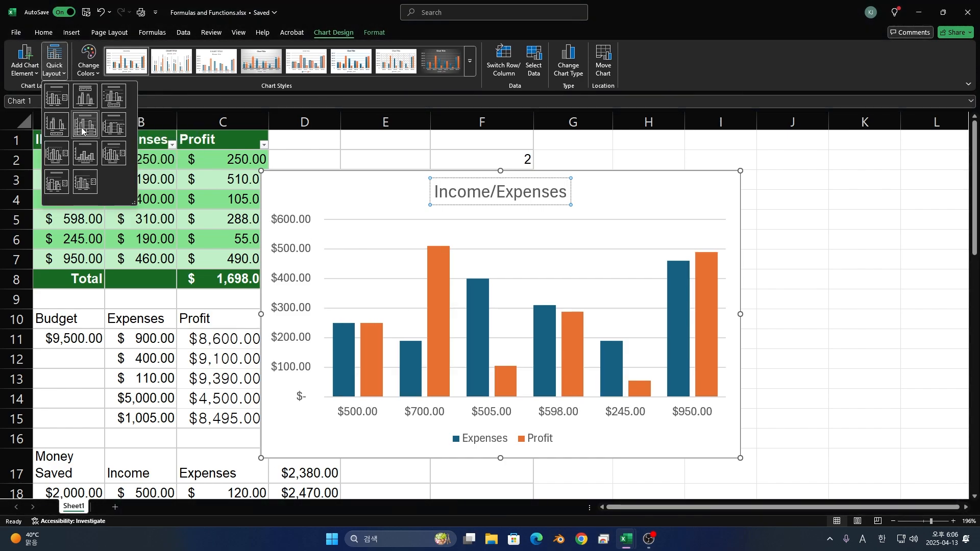
pyautogui.click(81, 125)
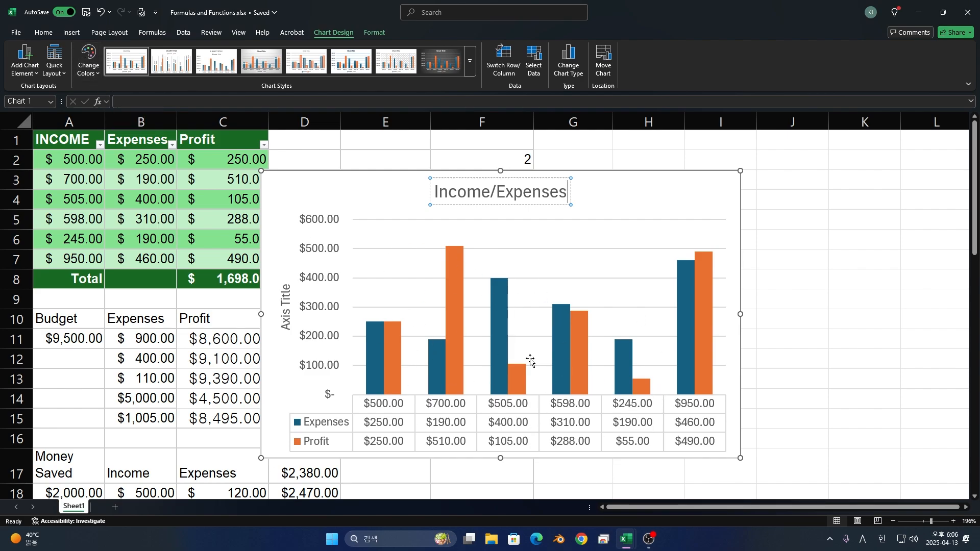
# - Replace the chart's vertical axis title text with Money
pyautogui.click(283, 304)
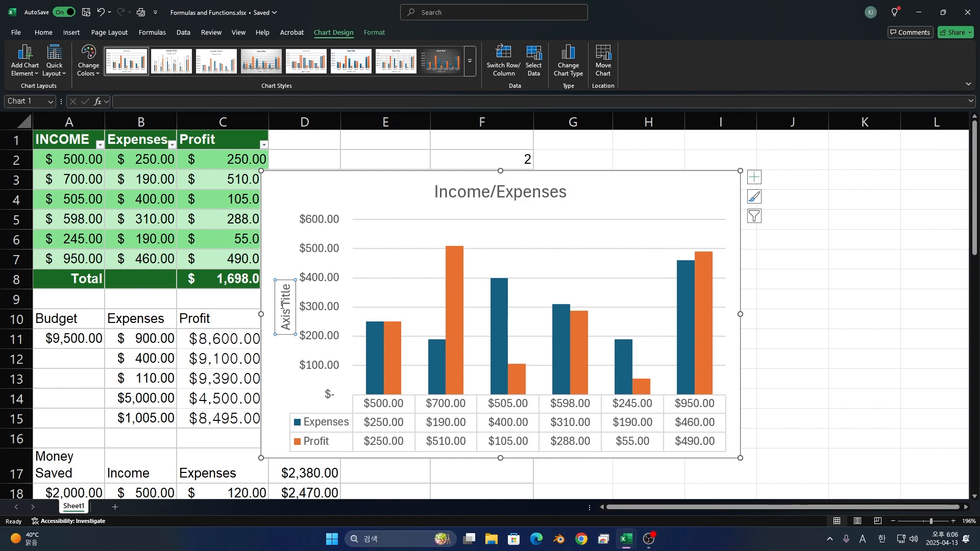
pyautogui.moveTo(282, 325); pyautogui.dragTo(288, 271)
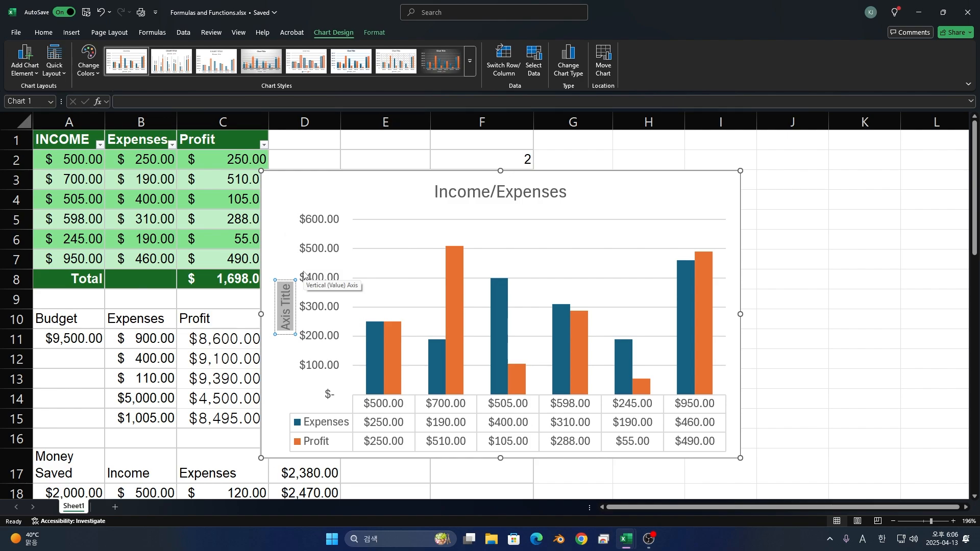
pyautogui.write('Money')
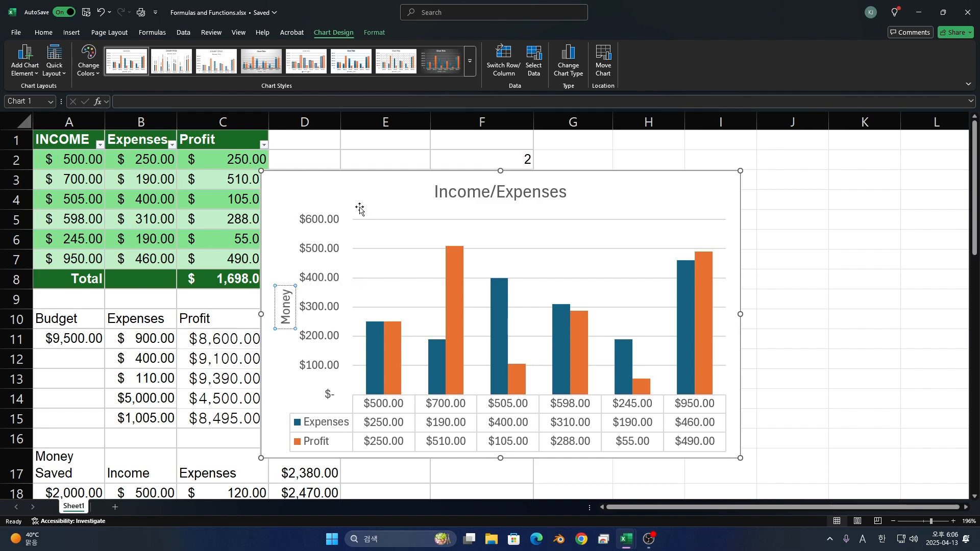
# - Change the chart colors to the second Colorful palette, with blue Expenses columns and dark green Profit columns
pyautogui.click(100, 67)
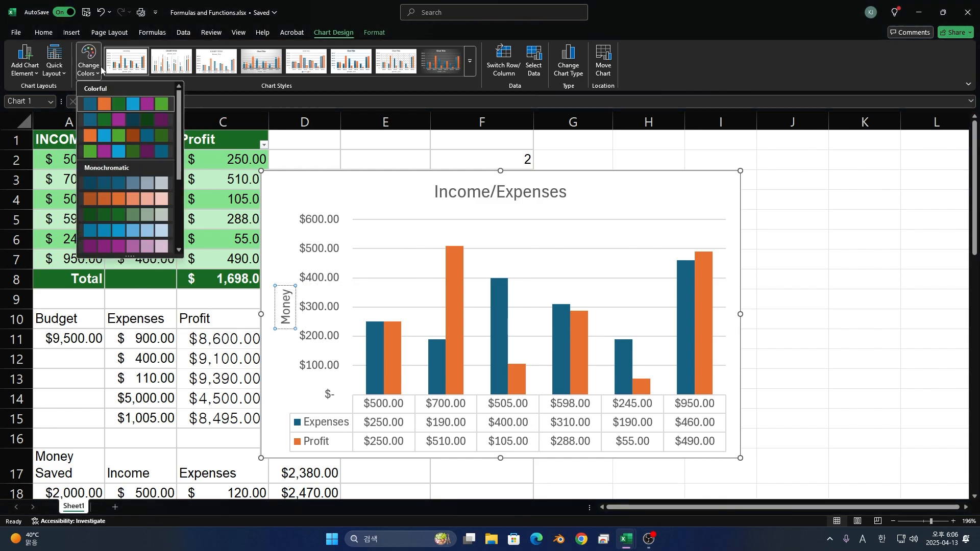
pyautogui.click(109, 117)
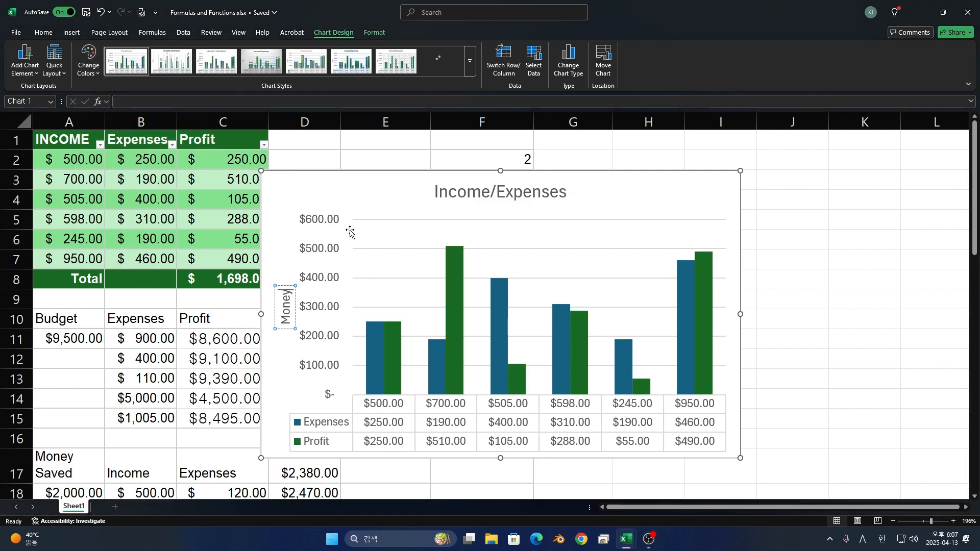
pyautogui.click(99, 69)
pyautogui.click(143, 200)
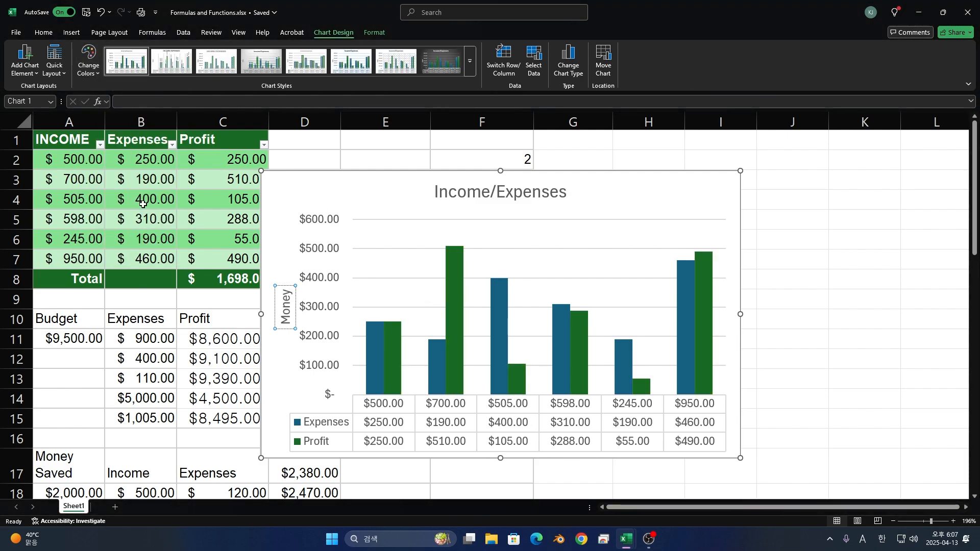
# - Try gray and orange monochromatic palettes on the chart, and apply the green monochromatic palette to its columns
pyautogui.click(81, 73)
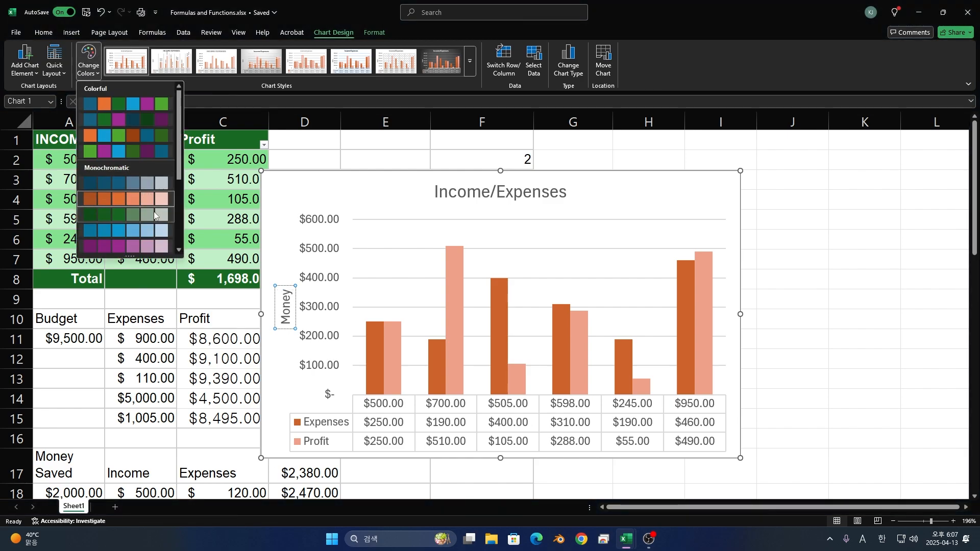
pyautogui.scroll(-3, 151, 206)
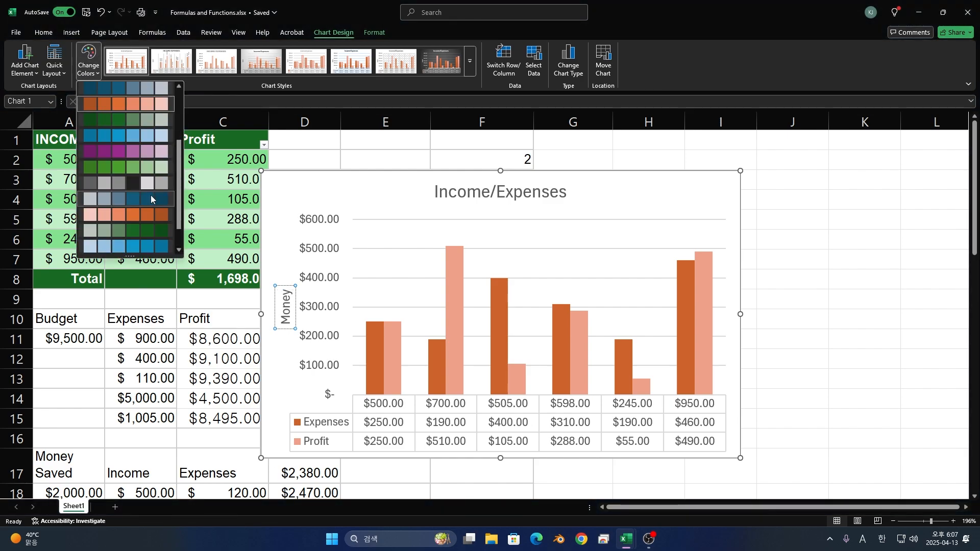
pyautogui.click(155, 183)
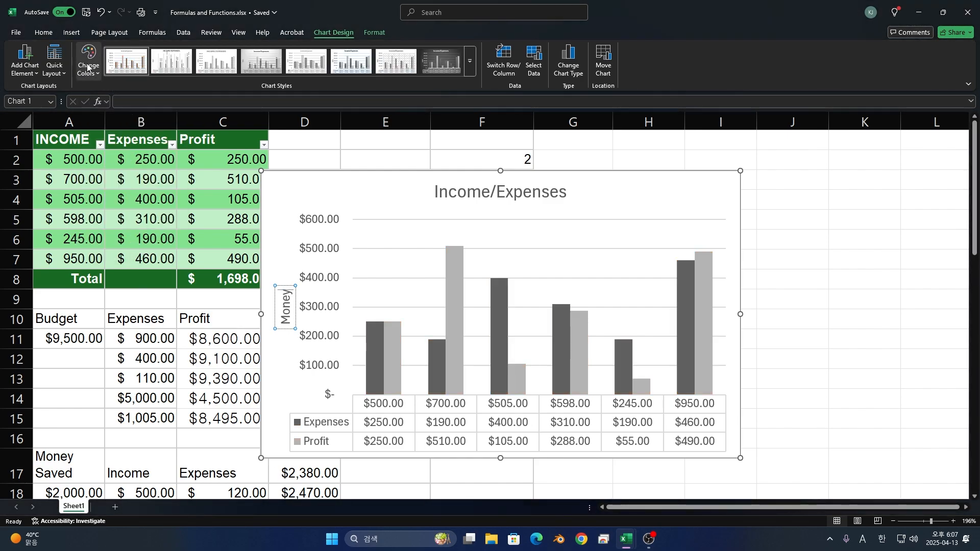
pyautogui.click(88, 66)
pyautogui.click(144, 168)
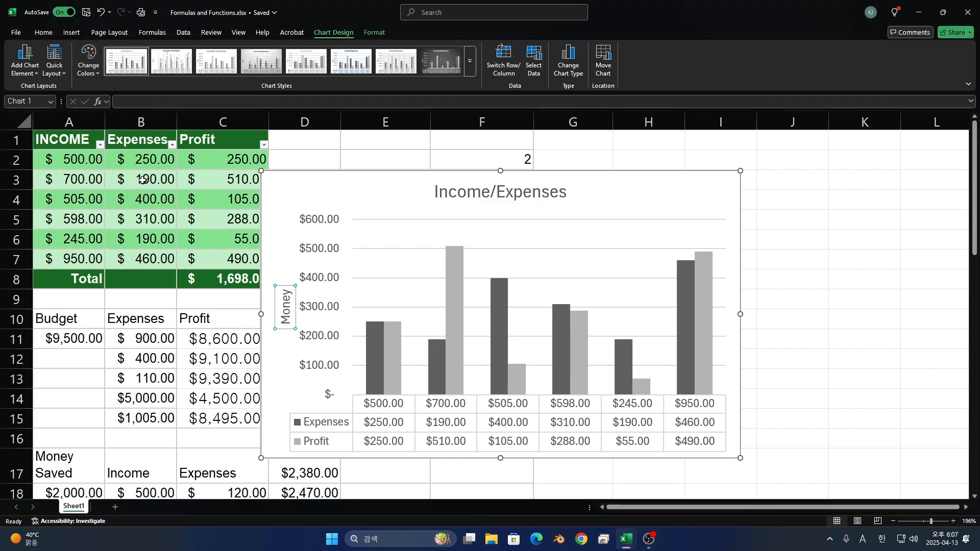
pyautogui.click(88, 64)
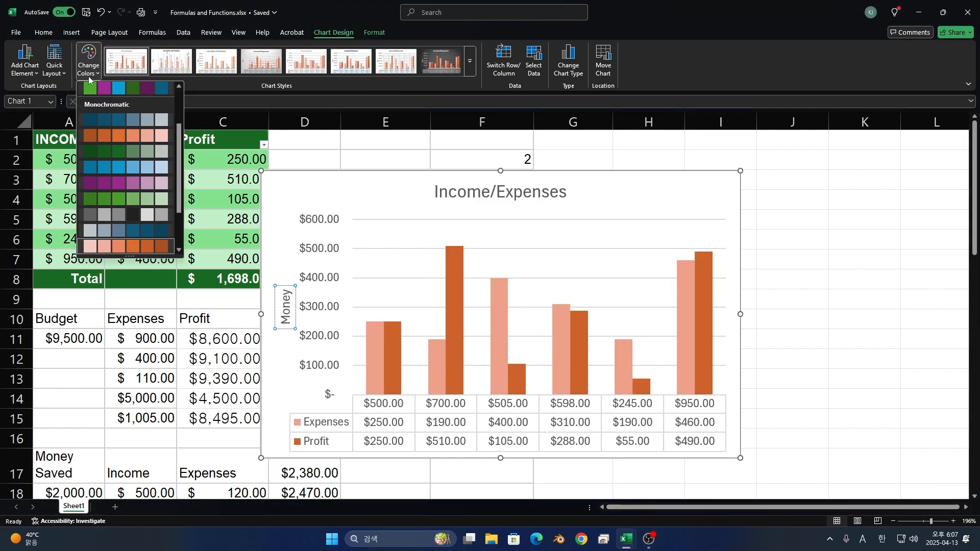
pyautogui.click(133, 200)
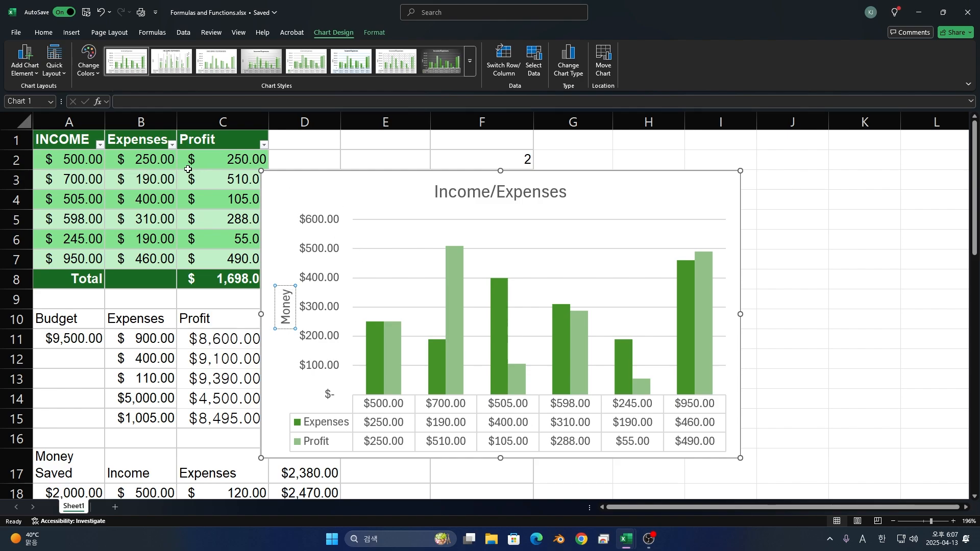
# - Try a light alternative chart style, and apply the dark gray gradient style with shaded columns
pyautogui.click(469, 62)
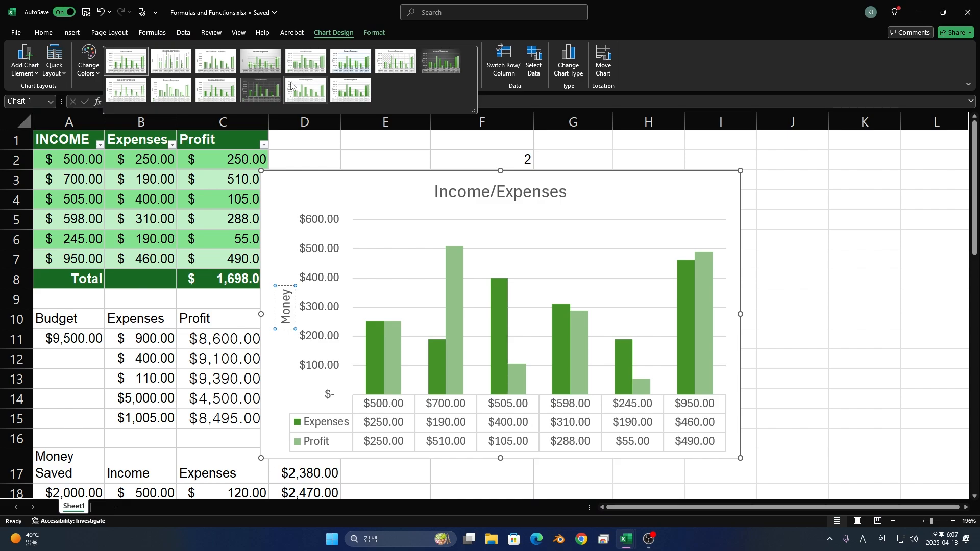
pyautogui.click(149, 97)
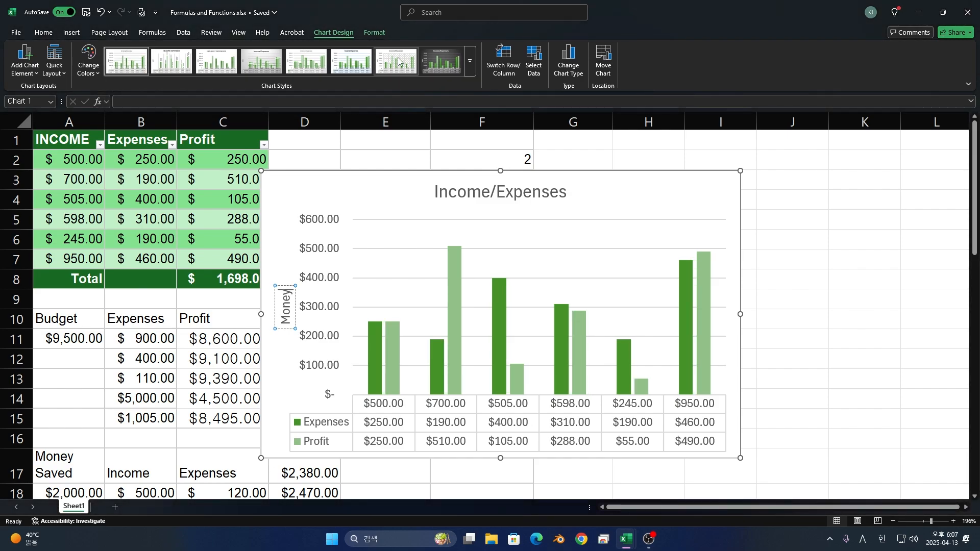
pyautogui.click(476, 60)
pyautogui.click(442, 61)
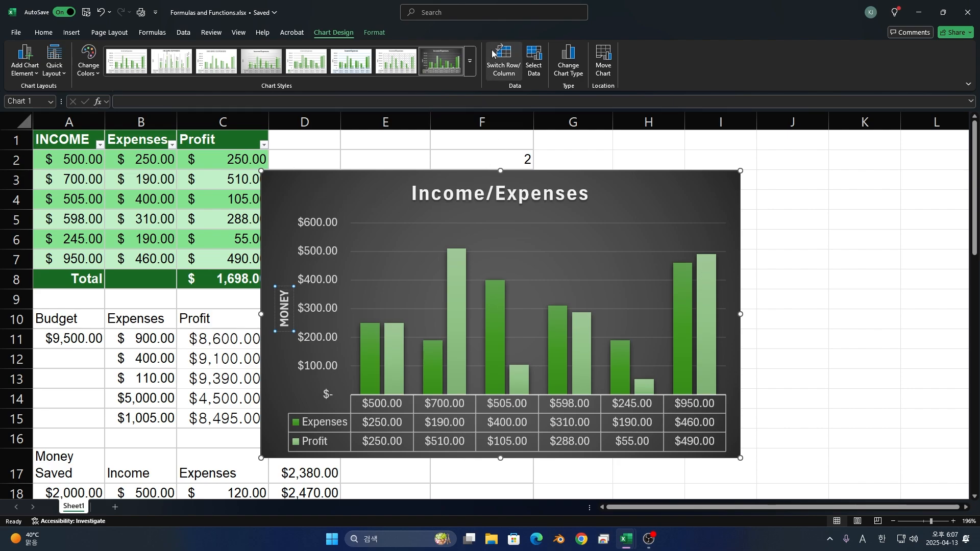
# - Switch the chart's rows and columns repeatedly, ending with INCOME, Expenses and Profit as the series
pyautogui.click(496, 72)
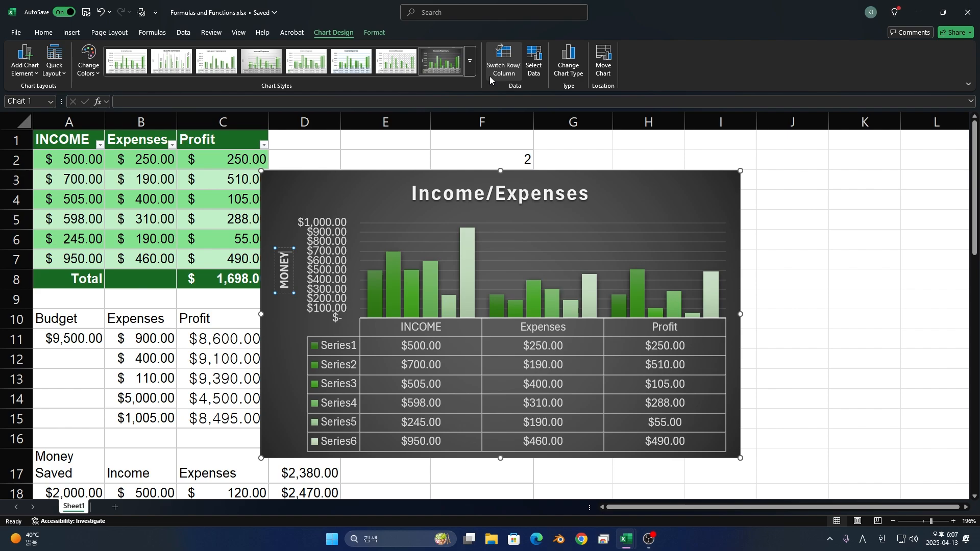
pyautogui.click(488, 76)
pyautogui.click(489, 75)
pyautogui.click(489, 75)
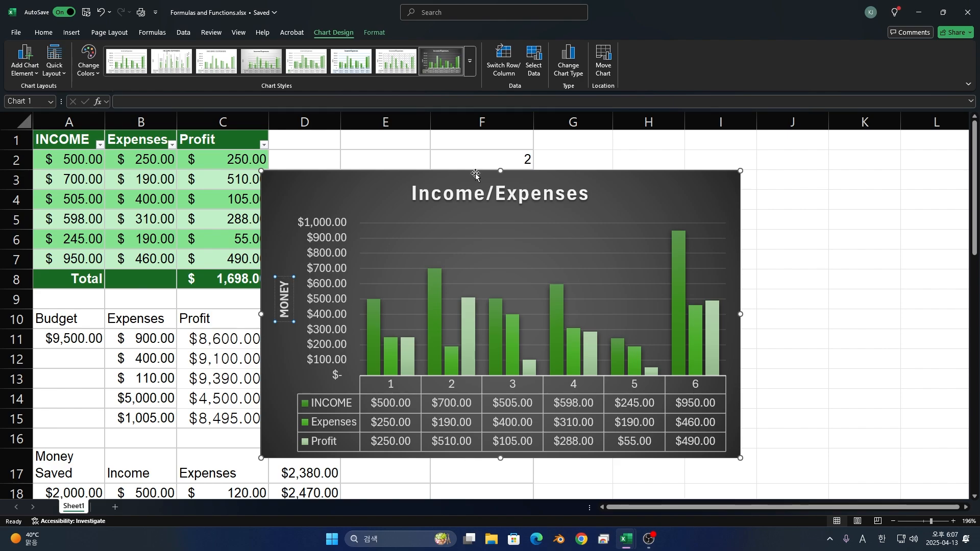
# - Exclude the Profit series in the chart's data source, include it again and accept the selection
pyautogui.click(530, 76)
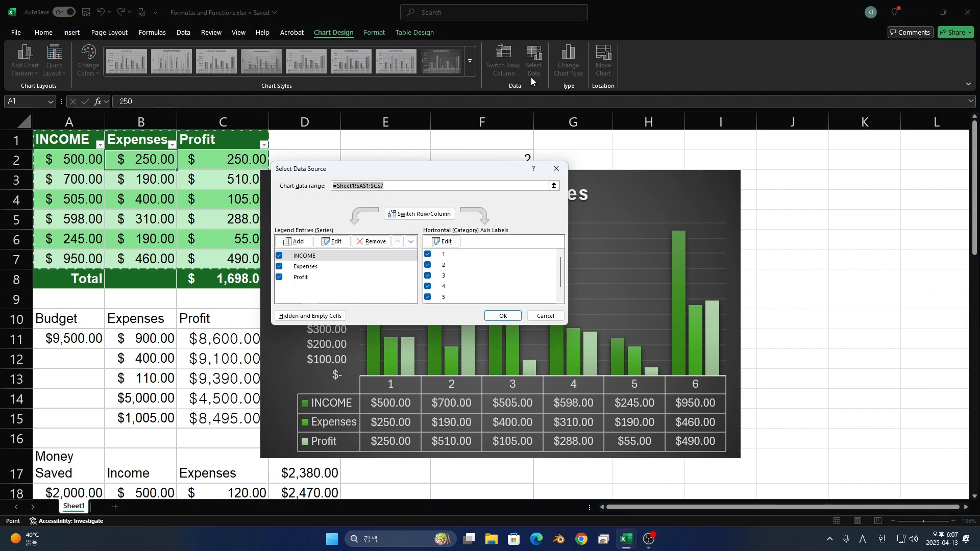
pyautogui.click(280, 278)
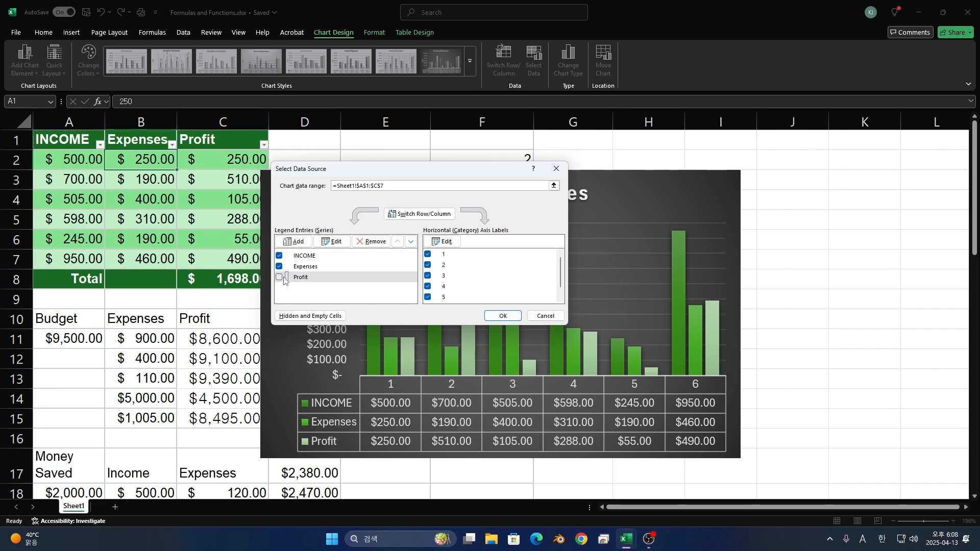
pyautogui.click(280, 277)
pyautogui.click(494, 316)
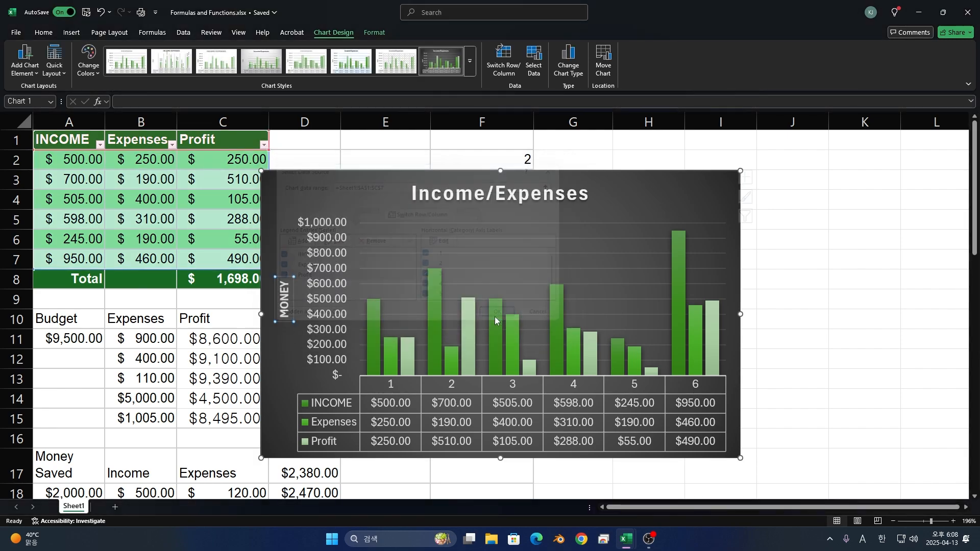
# - Look at the available chart types without changing the type, and keep the chart as an object in Sheet1
pyautogui.click(568, 59)
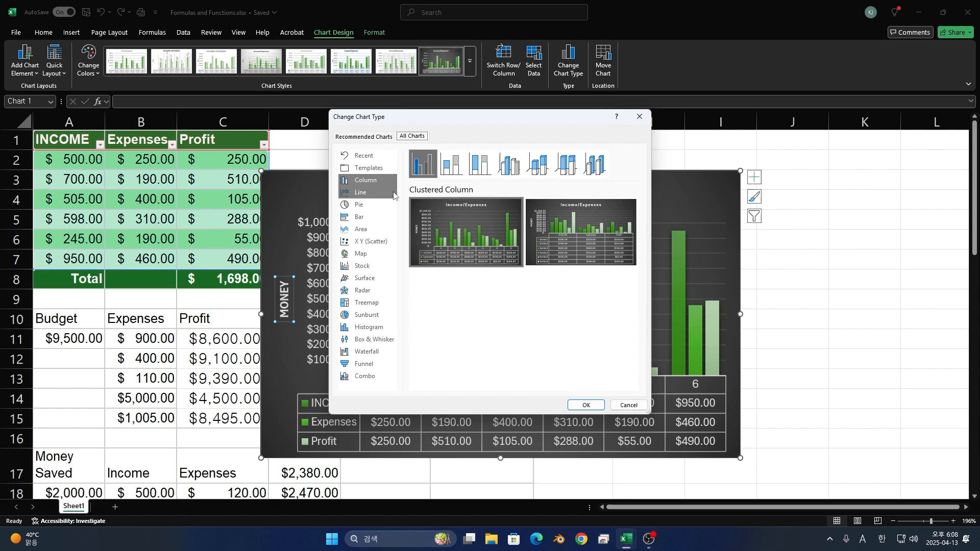
pyautogui.click(627, 405)
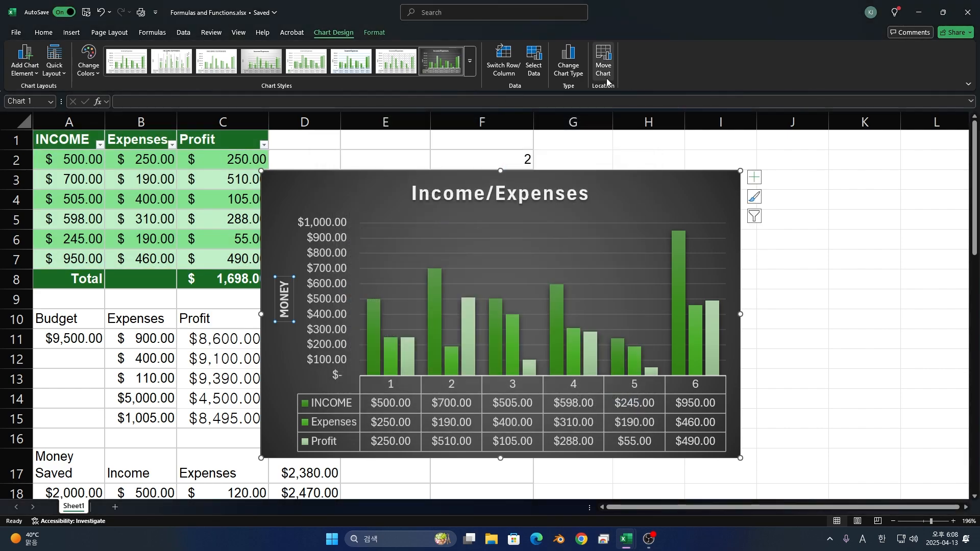
pyautogui.click(605, 77)
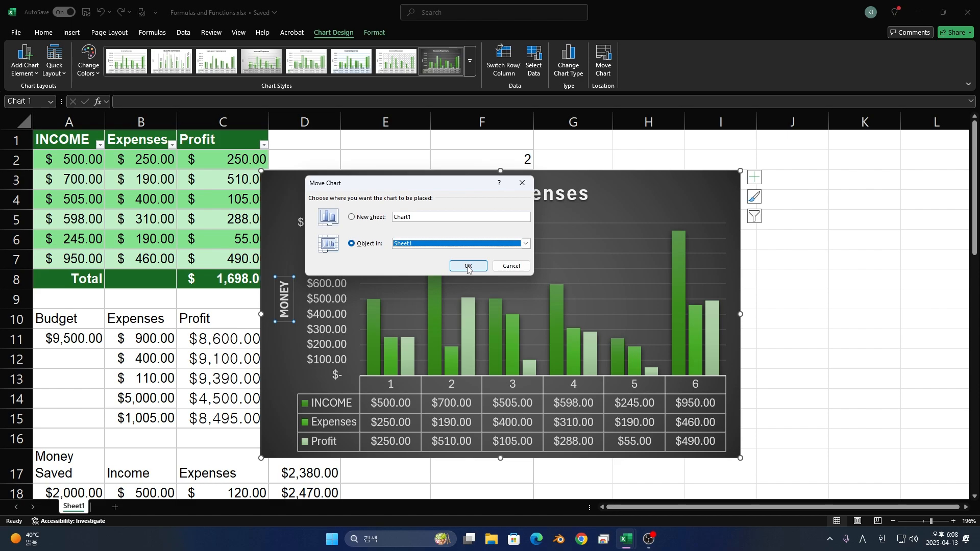
pyautogui.click(468, 267)
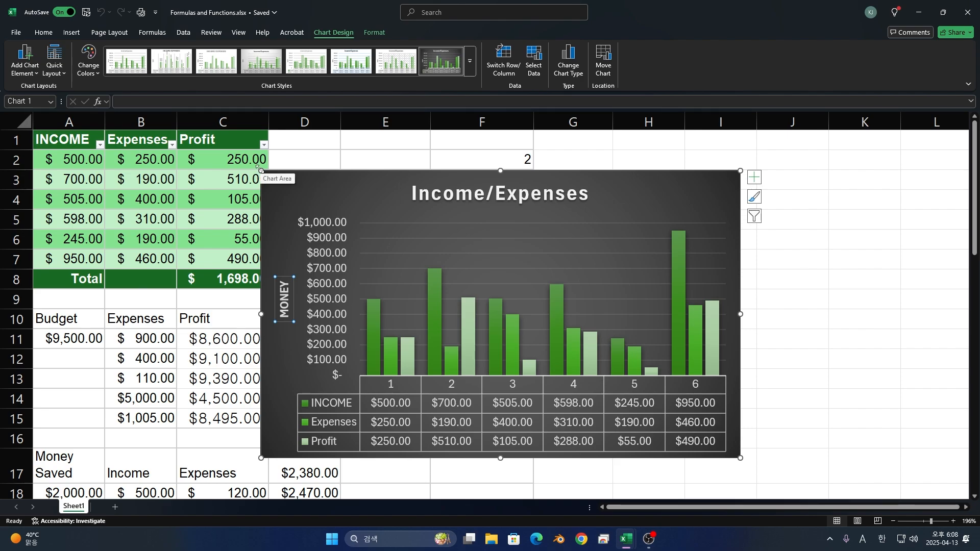
# - Shrink the chart to about 8.4 cm wide and 4.8 cm high, and move it beside the green table starting at row 1
pyautogui.moveTo(260, 170); pyautogui.dragTo(475, 259)
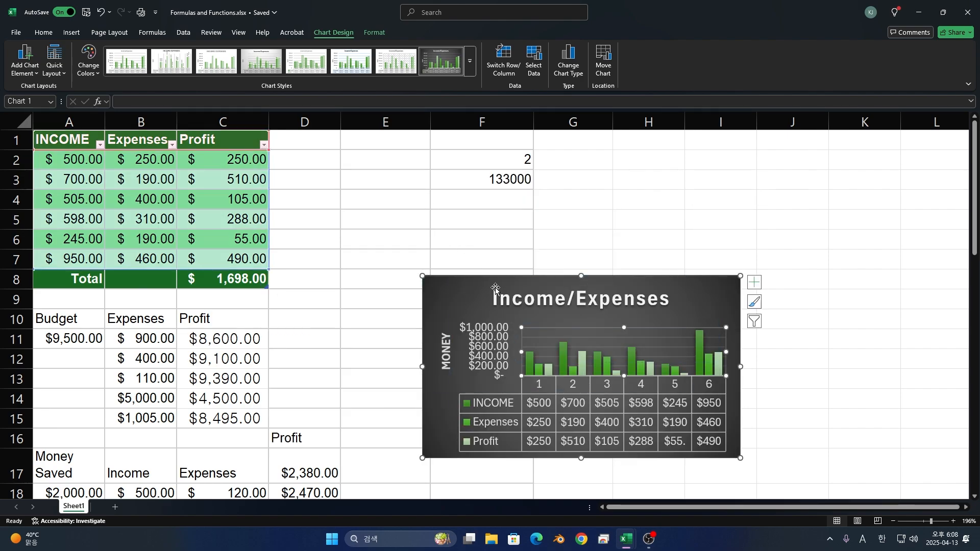
pyautogui.hotkey('ctrl', 'z')
pyautogui.moveTo(689, 299); pyautogui.dragTo(335, 140)
pyautogui.moveTo(322, 141); pyautogui.dragTo(314, 139)
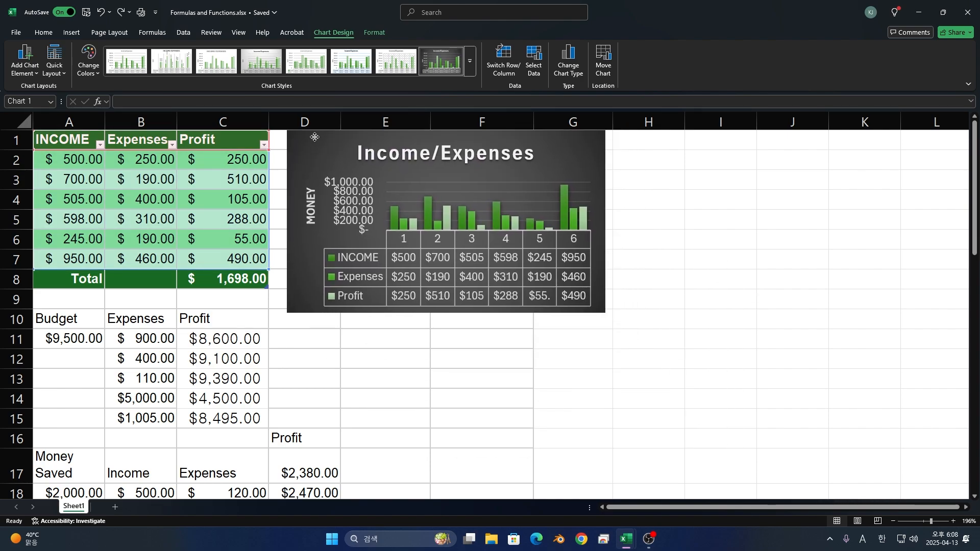
# - Set the font color of the whole Income/Expenses chart title to red, and close the title formatting options
pyautogui.doubleClick(412, 150)
pyautogui.tripleClick(413, 151)
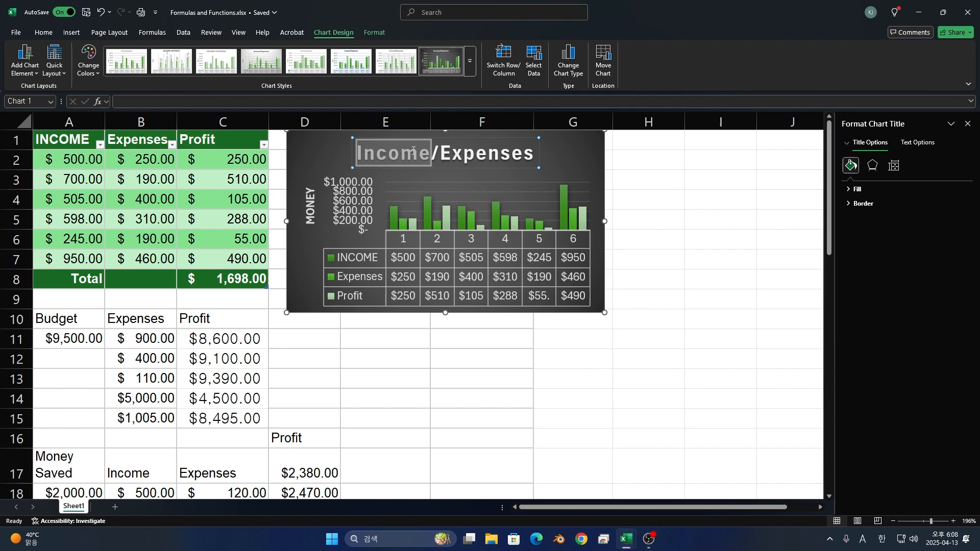
pyautogui.click(402, 154)
pyautogui.doubleClick(383, 153)
pyautogui.tripleClick(383, 151)
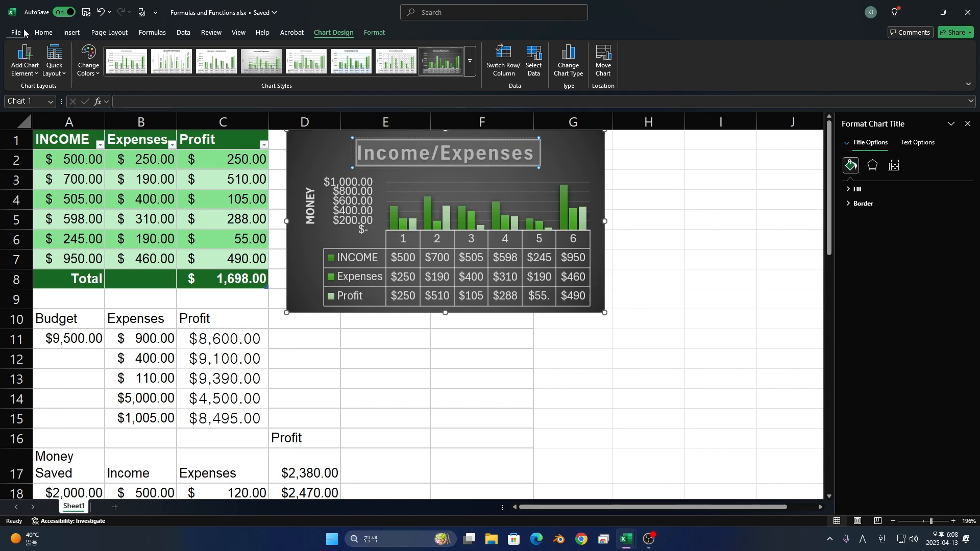
pyautogui.click(52, 33)
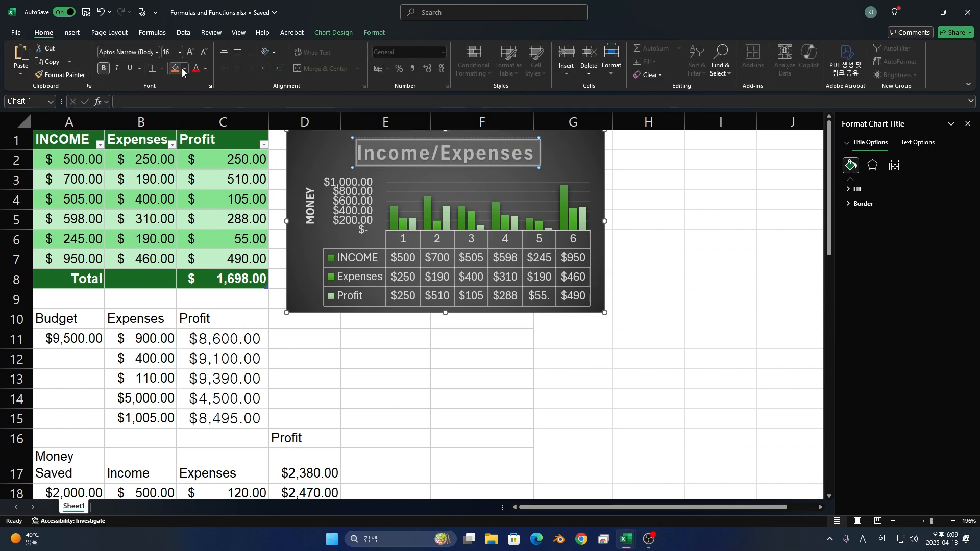
pyautogui.click(198, 73)
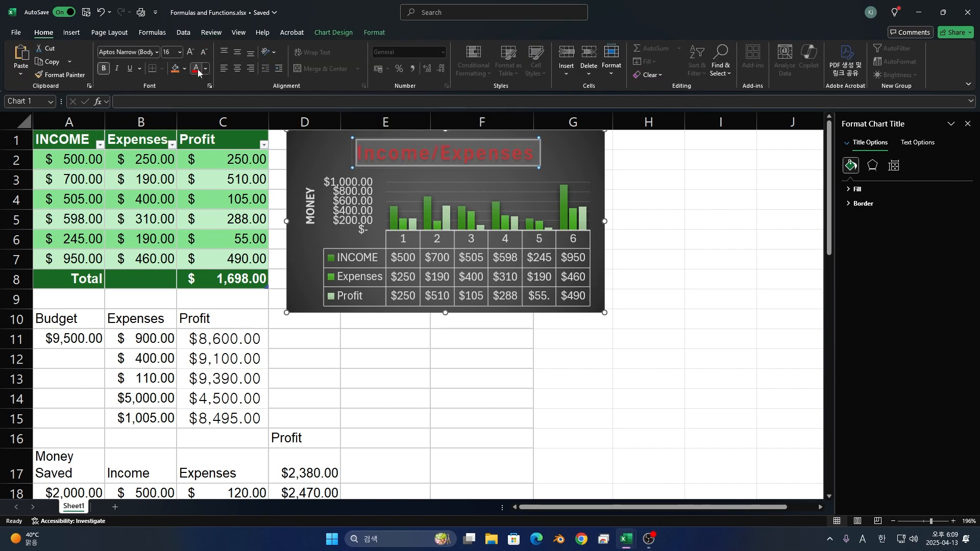
pyautogui.click(462, 154)
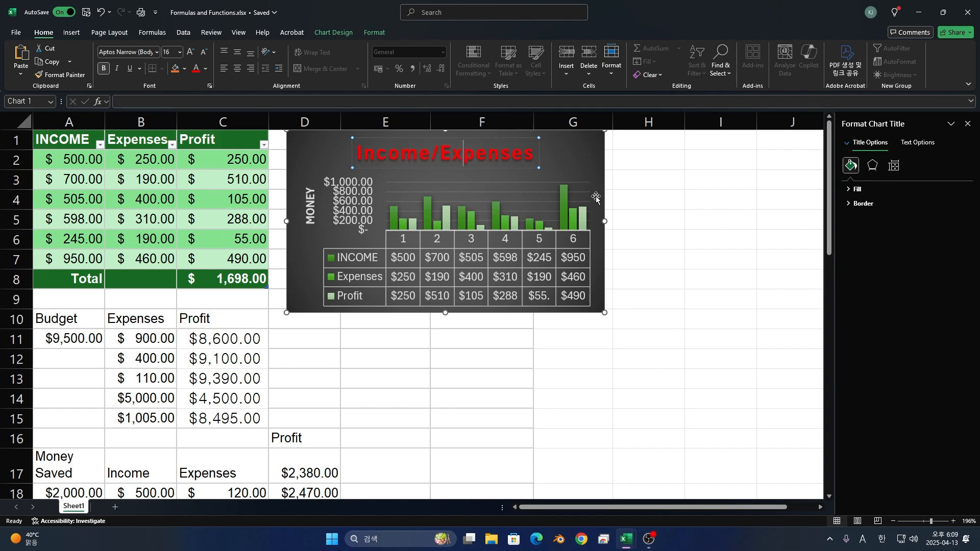
pyautogui.click(968, 123)
# - Draw an oval about 1.03 cm wide and 0.96 cm high in the chart, just right of its title
pyautogui.click(639, 197)
pyautogui.click(558, 159)
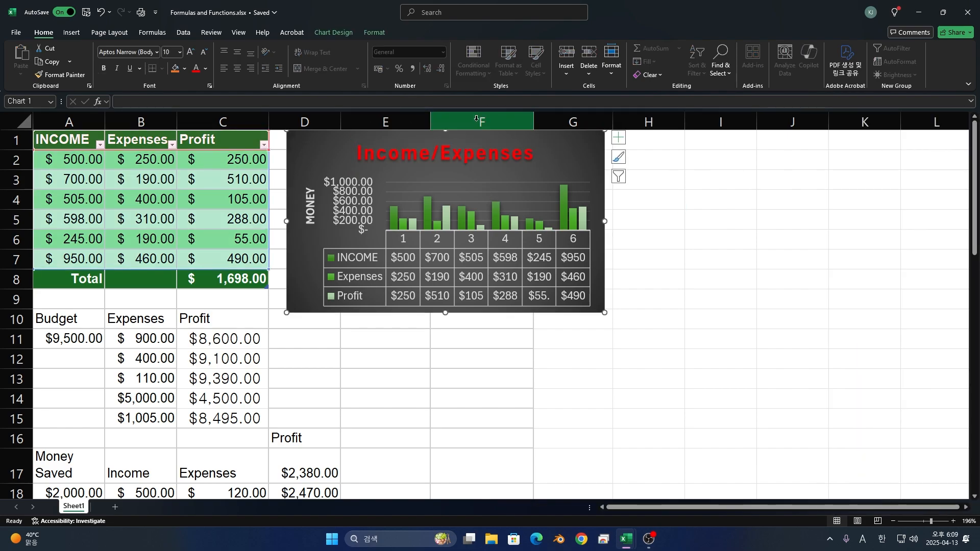
pyautogui.click(380, 36)
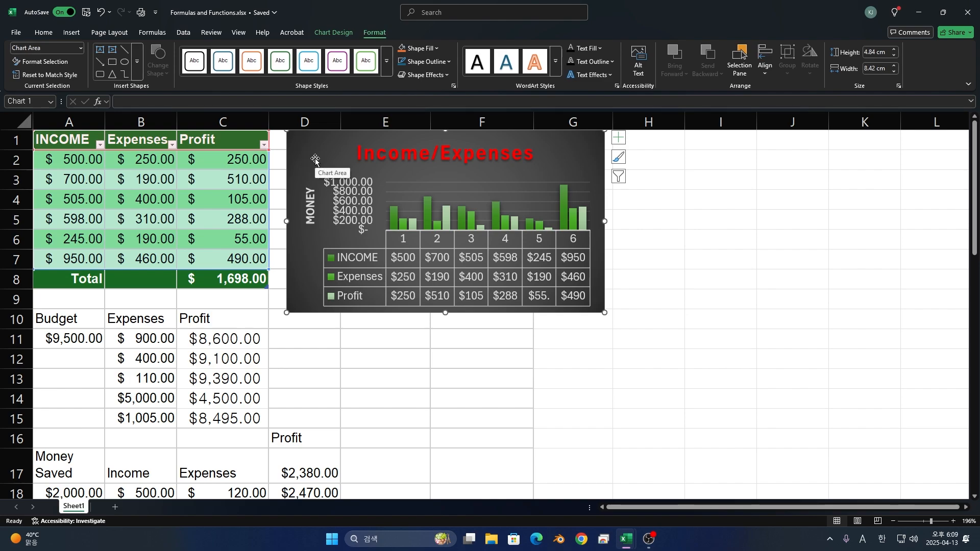
pyautogui.click(125, 61)
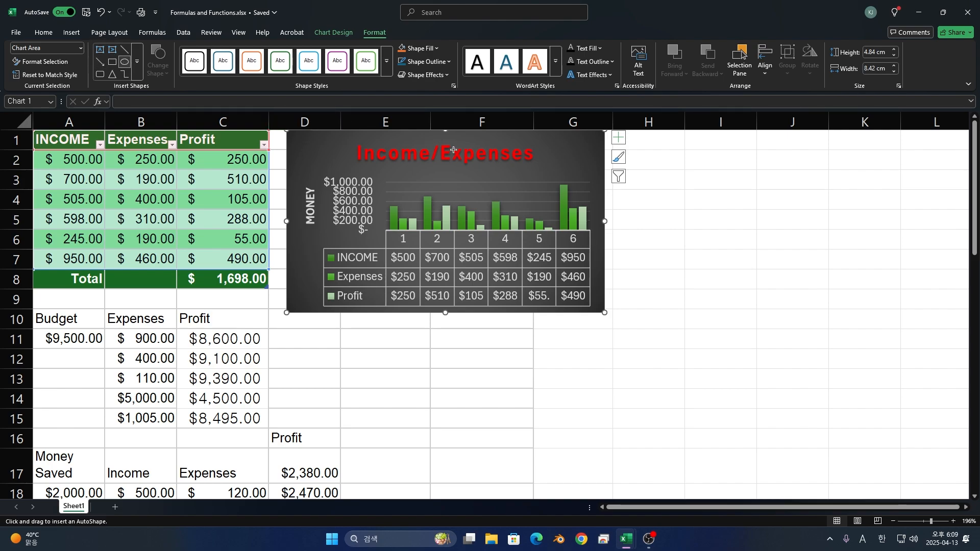
pyautogui.moveTo(552, 158)
pyautogui.mouseDown()
pyautogui.moveTo(591, 194)
pyautogui.moveTo(583, 157)
pyautogui.moveTo(621, 152)
pyautogui.moveTo(588, 160)
pyautogui.mouseUp()
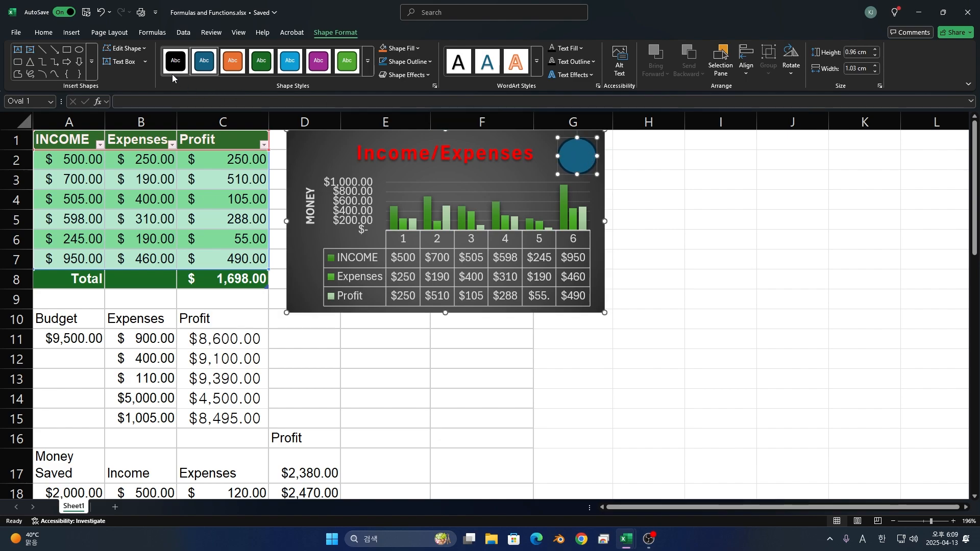
pyautogui.click(125, 48)
pyautogui.moveTo(140, 61)
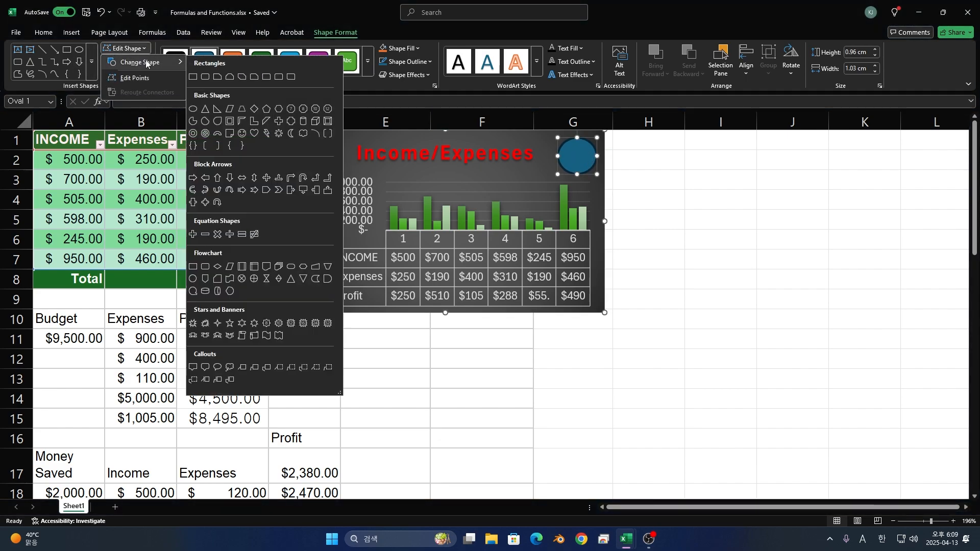
pyautogui.click(422, 126)
pyautogui.click(617, 195)
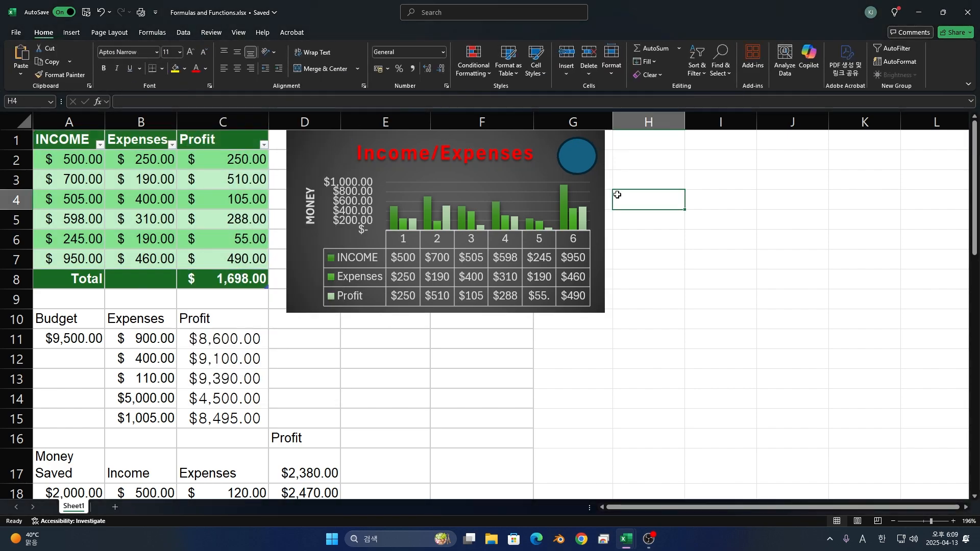
# - Draw a small narrow oval inside the blue circle on the chart, and deselect it
pyautogui.click(564, 178)
pyautogui.click(363, 31)
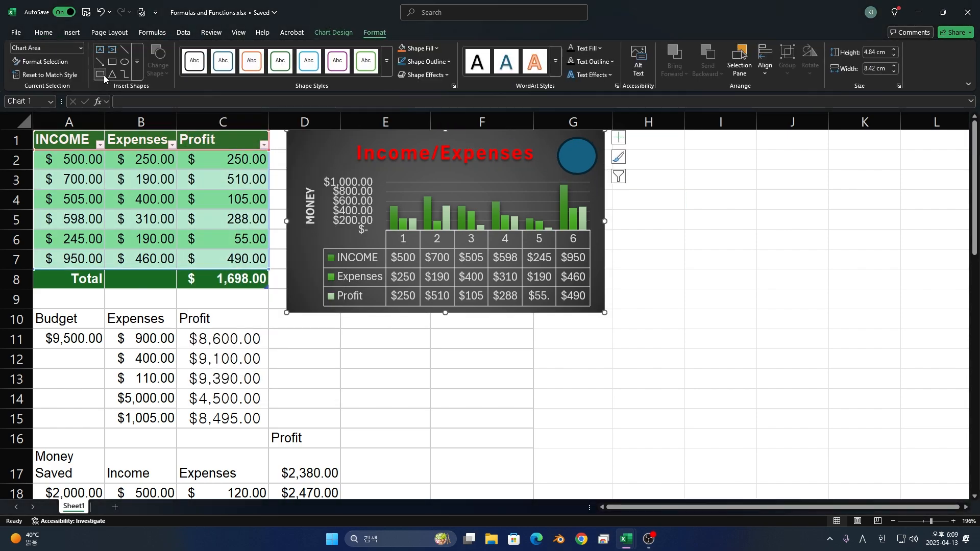
pyautogui.click(124, 62)
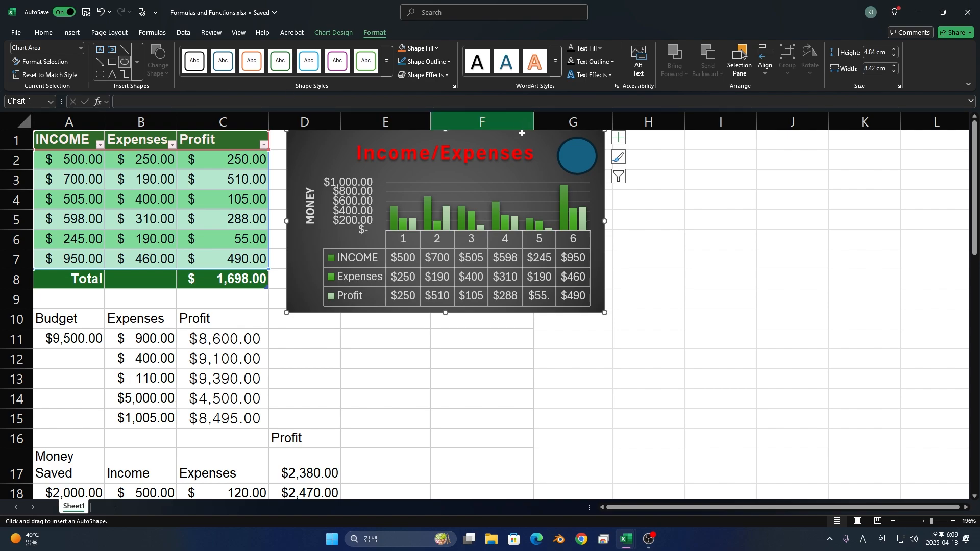
pyautogui.moveTo(572, 146); pyautogui.dragTo(587, 171)
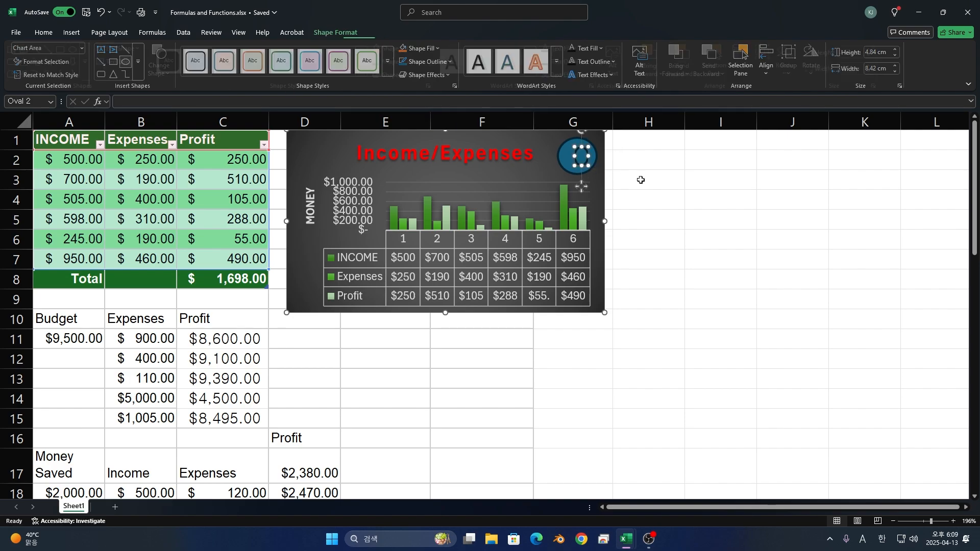
pyautogui.click(700, 198)
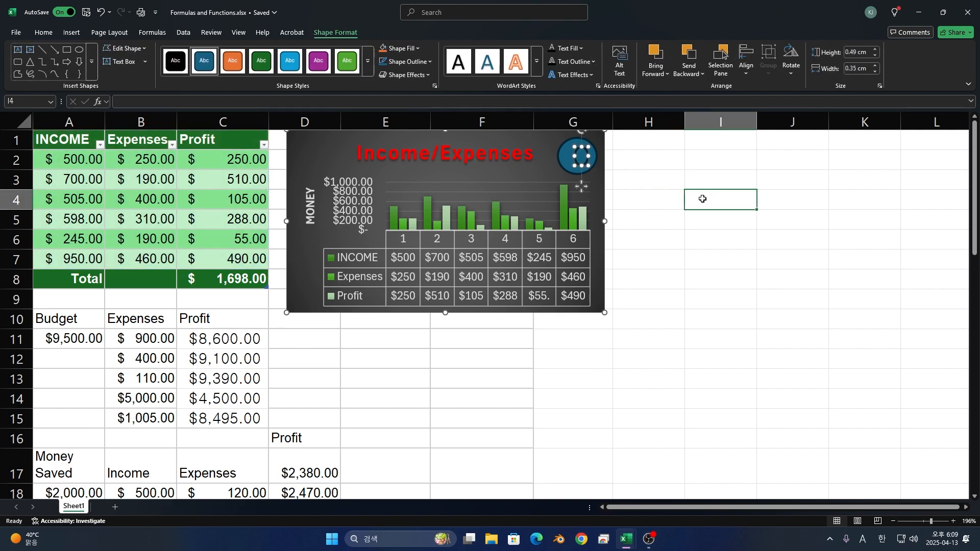
# - Apply the light blue filled shape style to the large oval beside the chart title, leaving the small inner oval as is
pyautogui.click(556, 166)
pyautogui.click(374, 34)
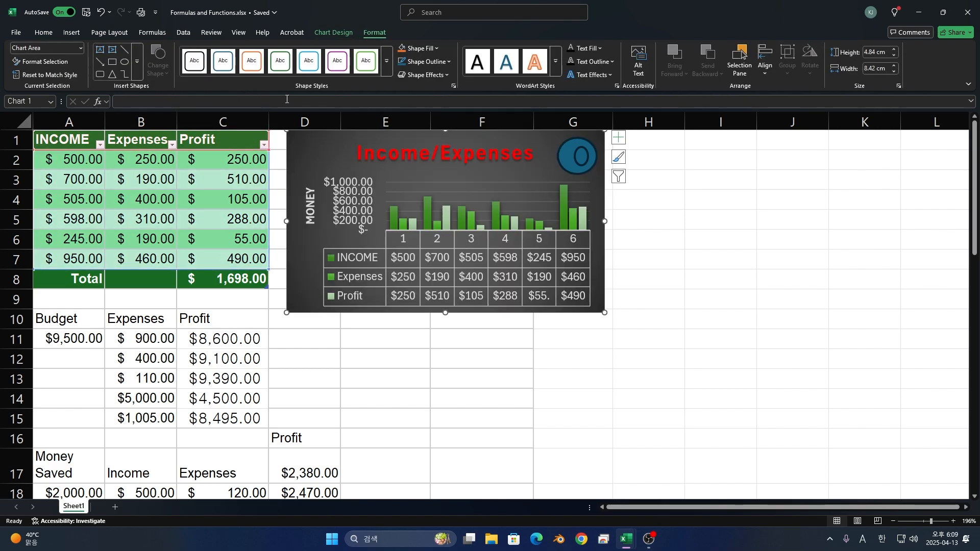
pyautogui.click(565, 152)
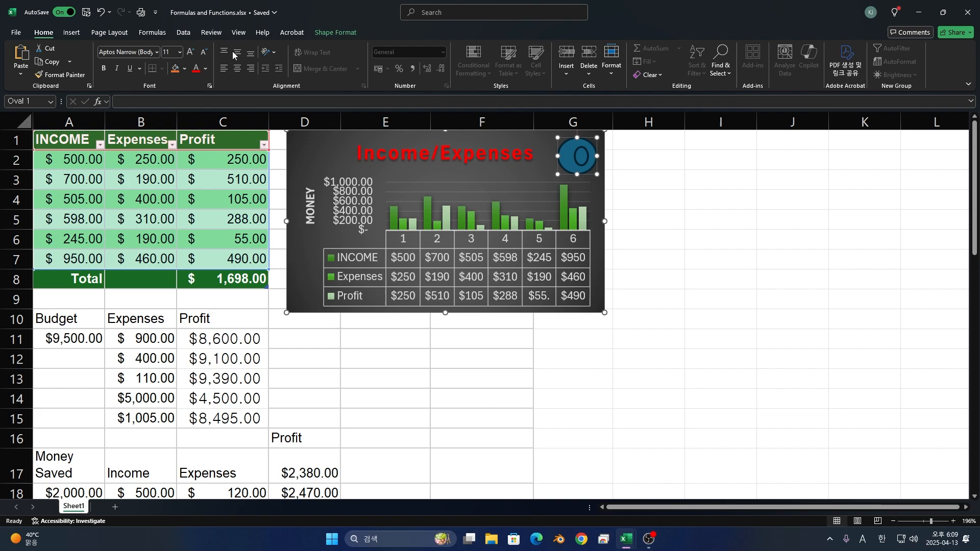
pyautogui.click(335, 32)
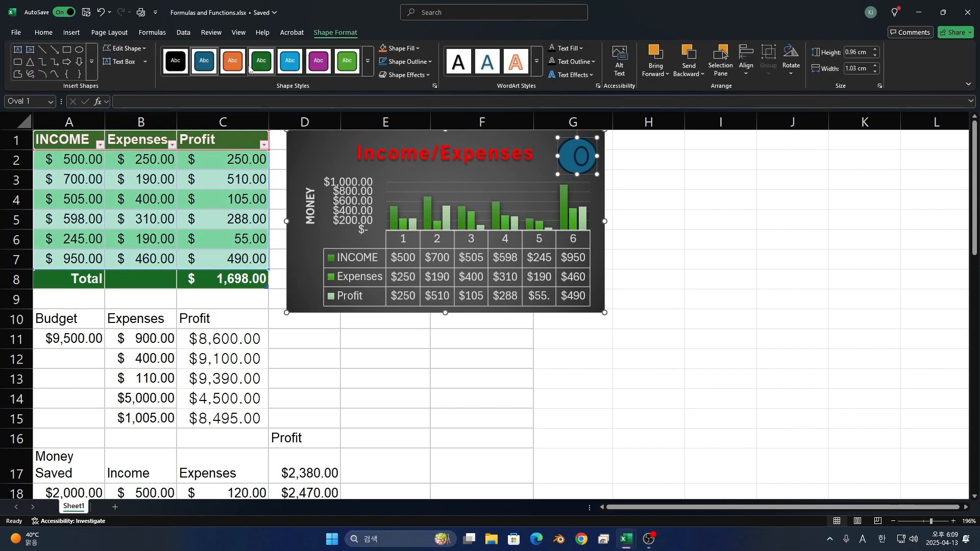
pyautogui.click(317, 61)
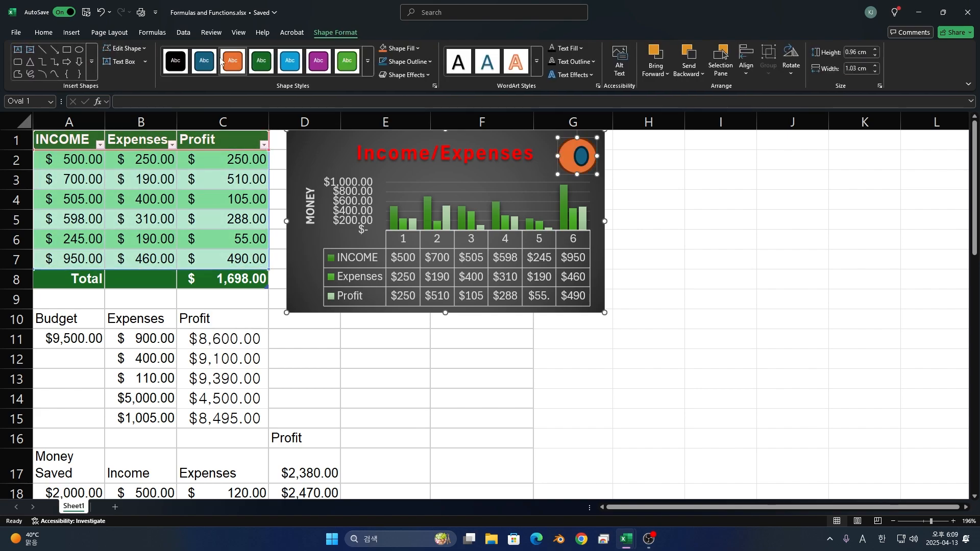
pyautogui.click(289, 61)
pyautogui.click(468, 177)
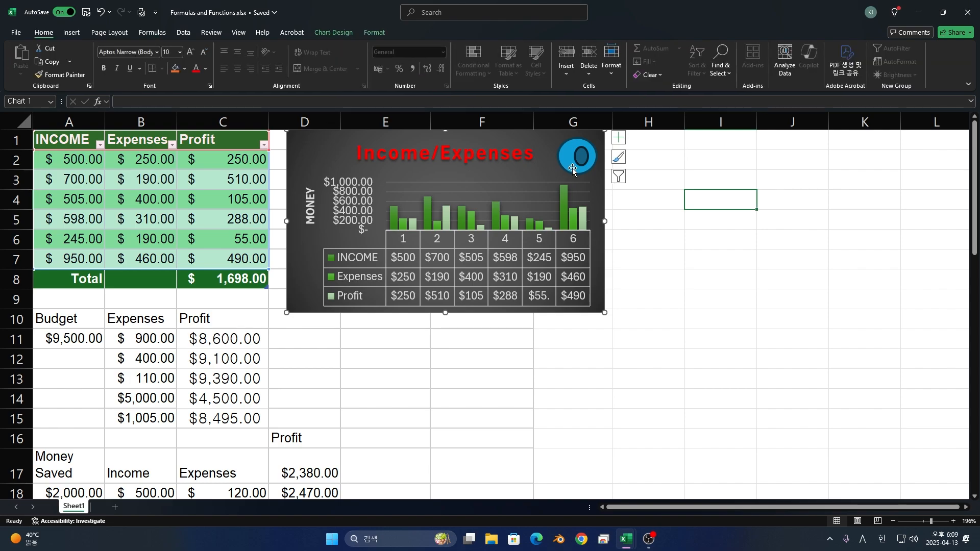
# - Apply the Subtle Effect - Green, Accent 6 shape style to the whole chart area
pyautogui.click(382, 34)
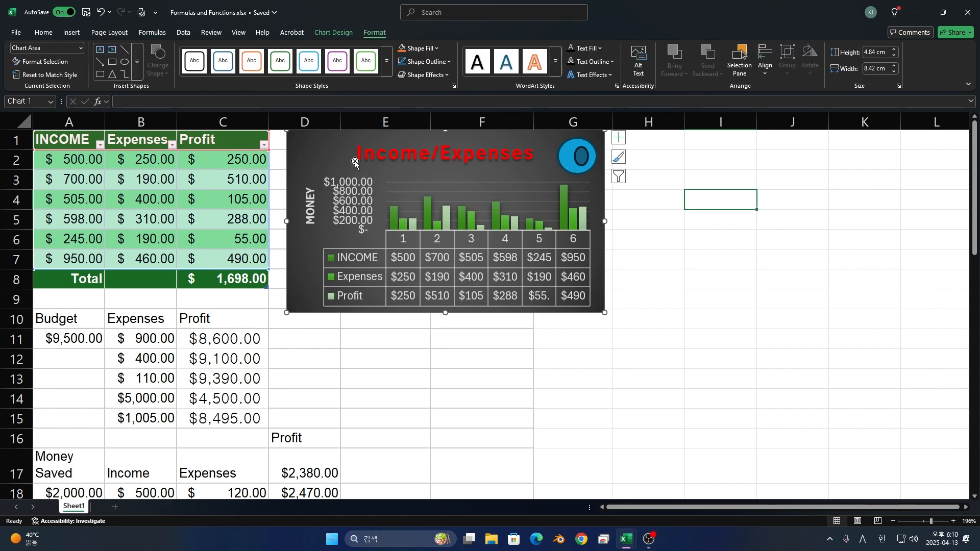
pyautogui.click(388, 68)
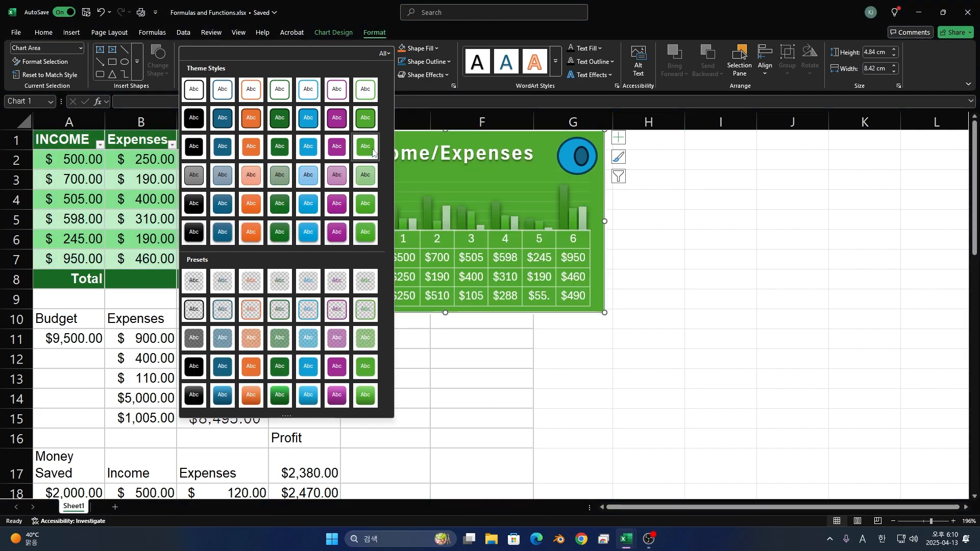
pyautogui.click(366, 177)
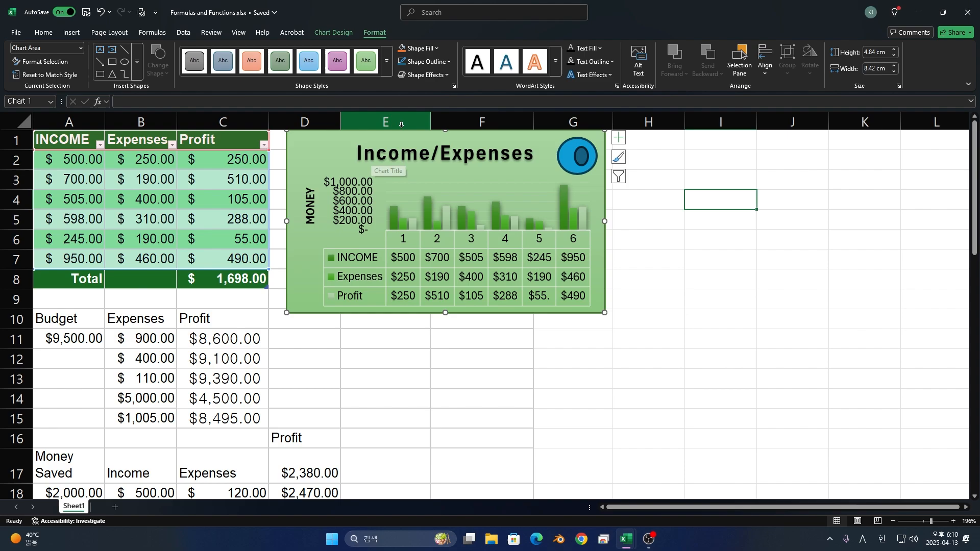
pyautogui.click(436, 49)
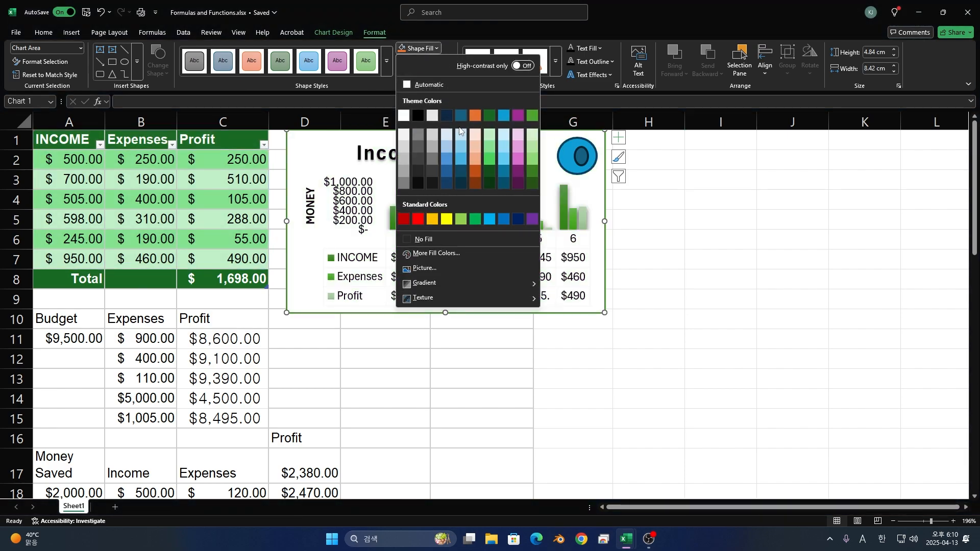
pyautogui.click(424, 61)
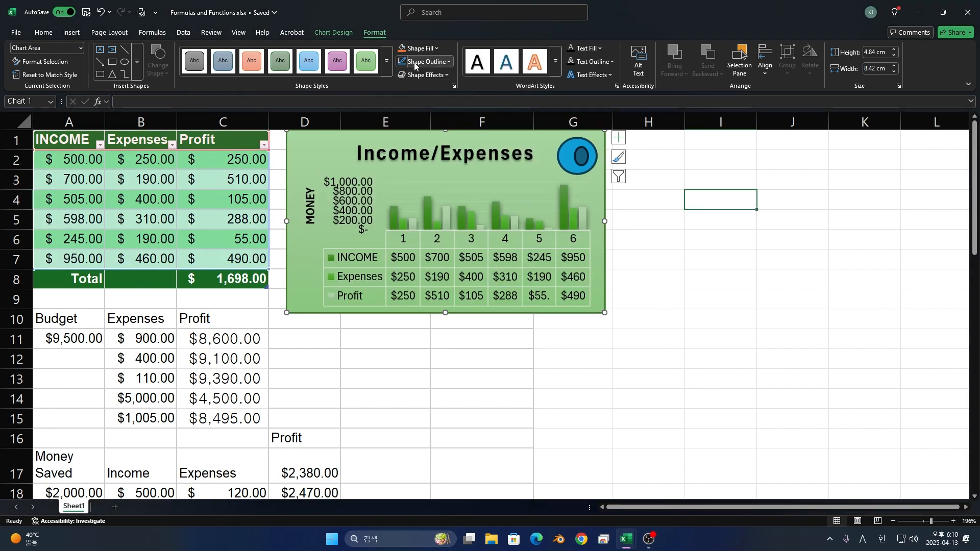
pyautogui.click(424, 62)
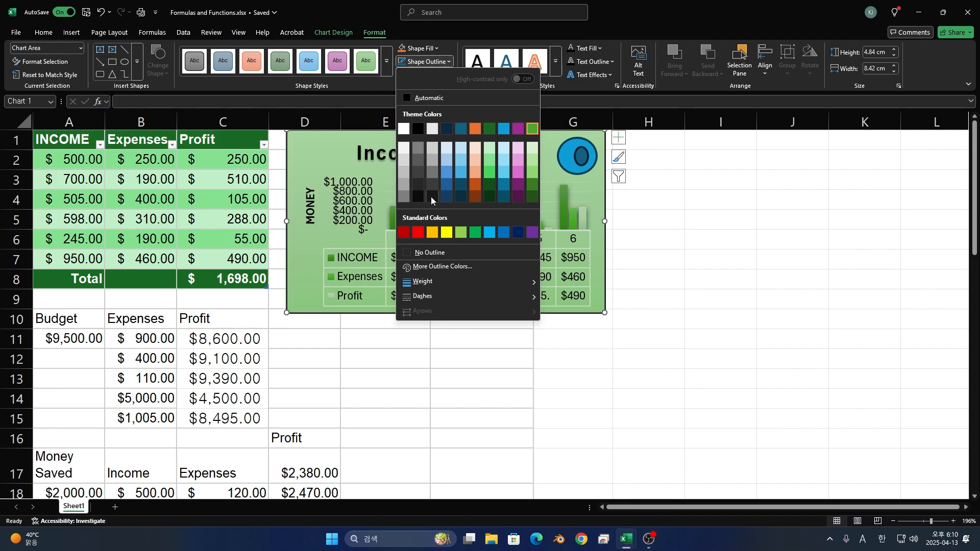
pyautogui.click(423, 75)
# - Add the angled bevel effect, first in the second row of bevel variations, to the chart area
pyautogui.click(423, 75)
pyautogui.moveTo(438, 95)
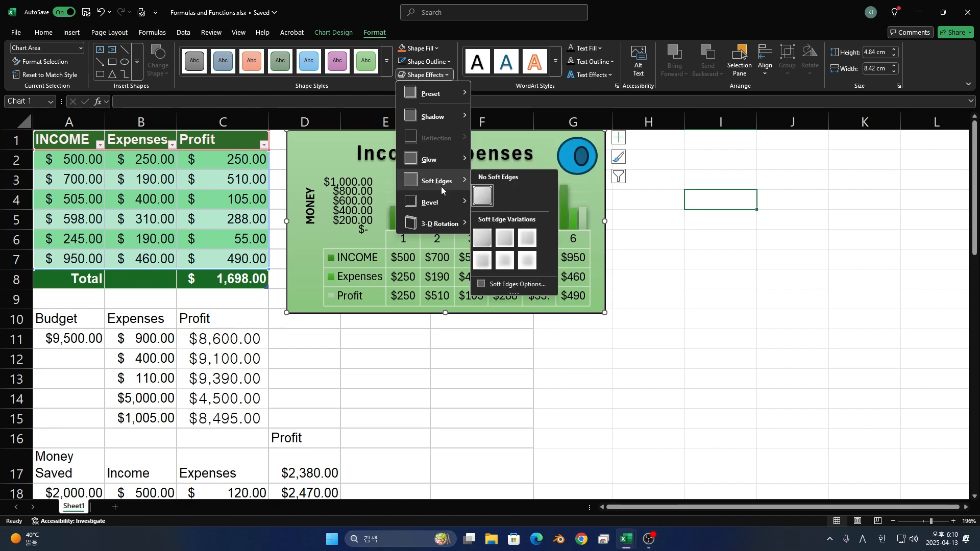
pyautogui.moveTo(442, 204)
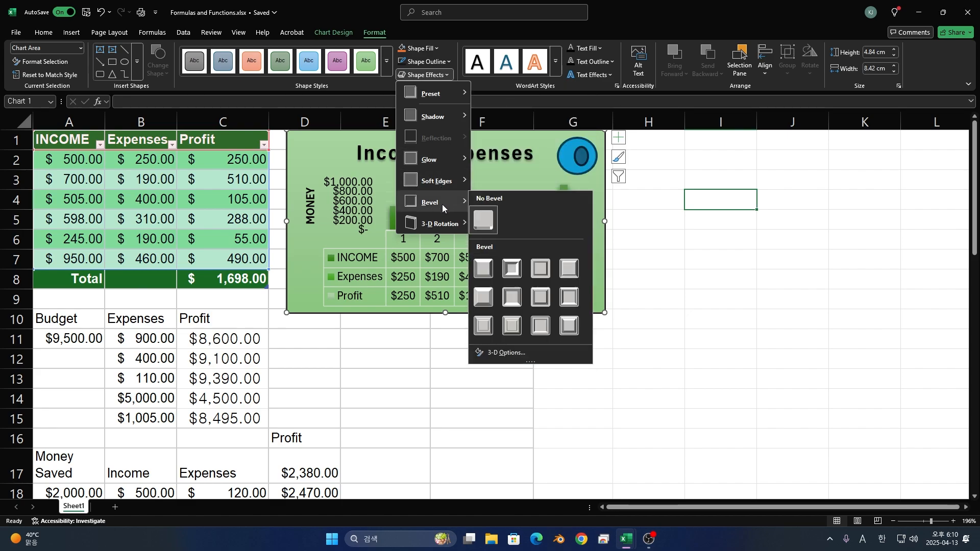
pyautogui.click(497, 302)
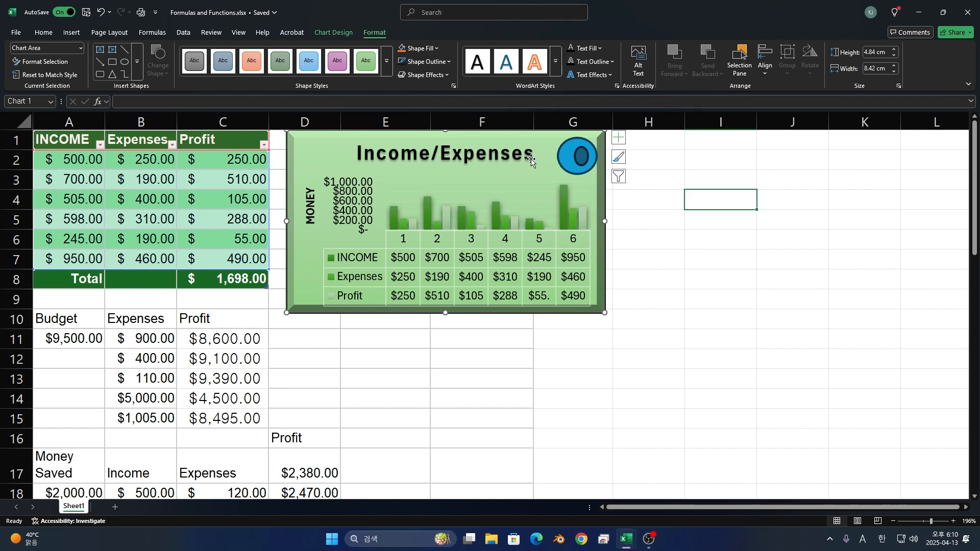
# - Apply the white fill, plum outline and shadow WordArt style to the chart text, and widen the chart to about 12.6 cm
pyautogui.click(478, 63)
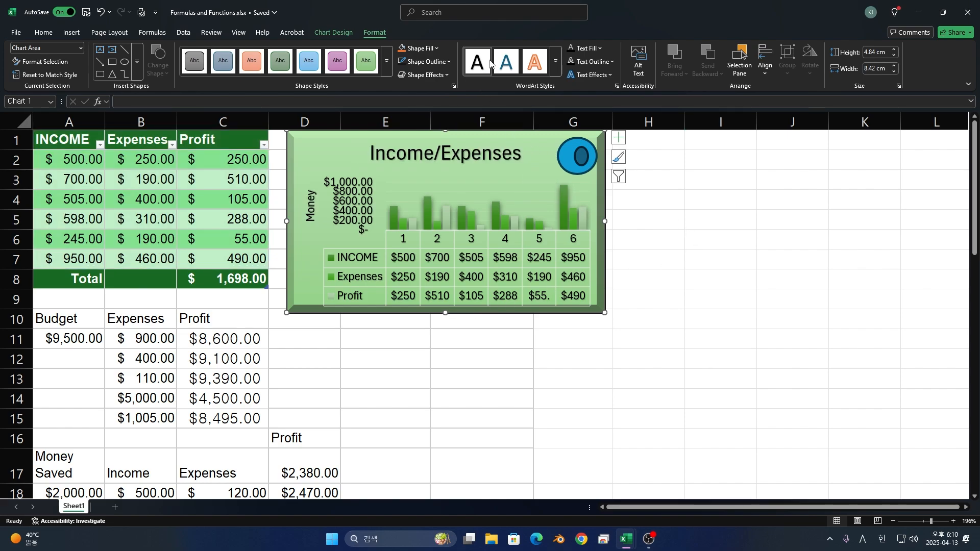
pyautogui.click(556, 62)
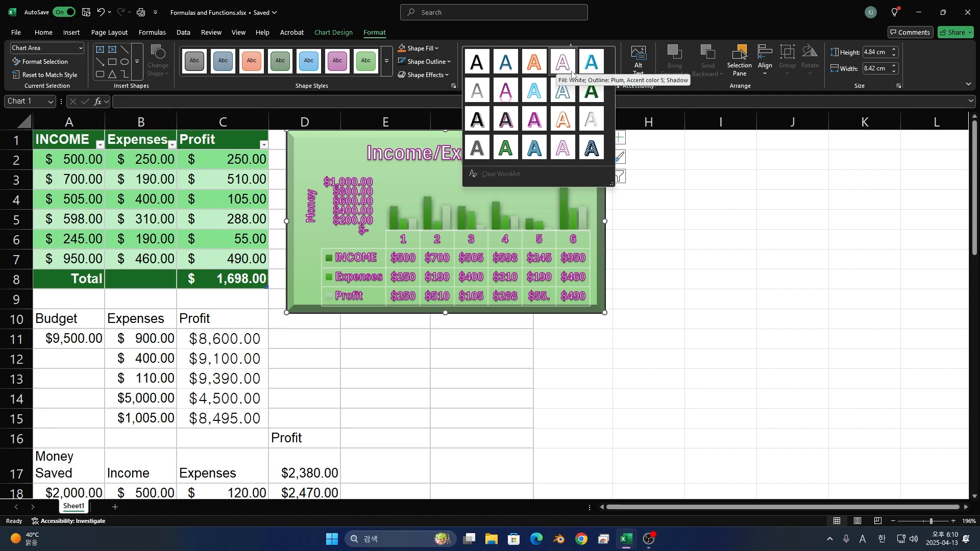
pyautogui.click(556, 66)
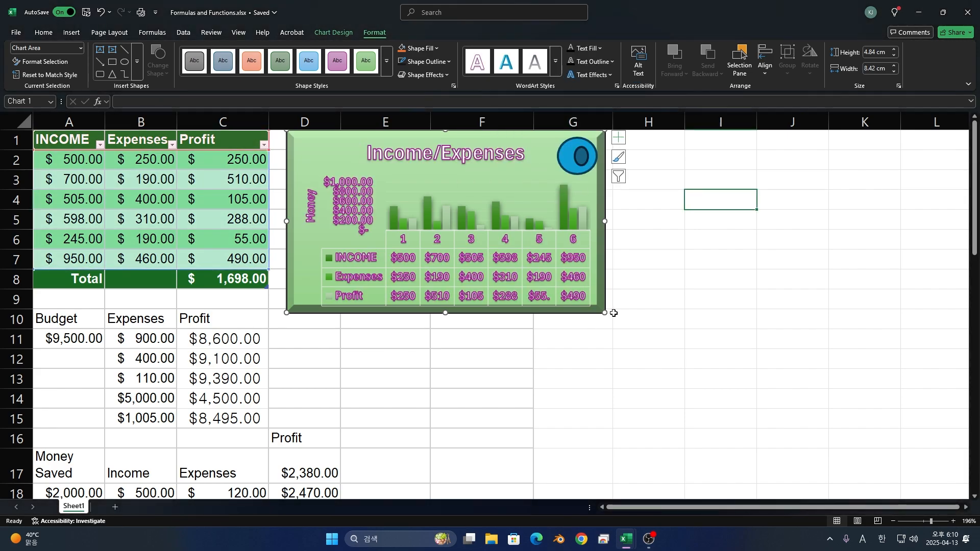
pyautogui.moveTo(605, 315); pyautogui.dragTo(764, 318)
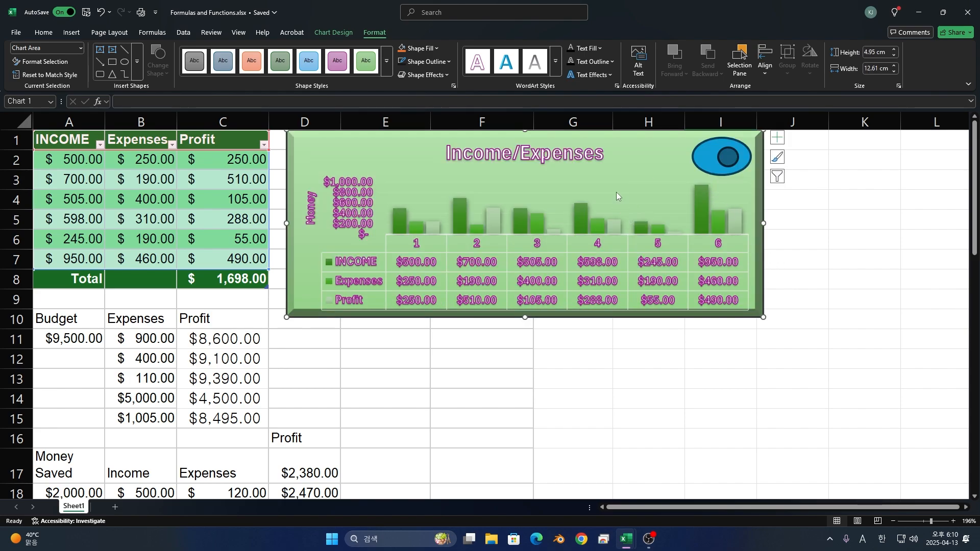
# - Set the fill of all chart text to white and remove the text outline
pyautogui.click(589, 49)
pyautogui.click(590, 62)
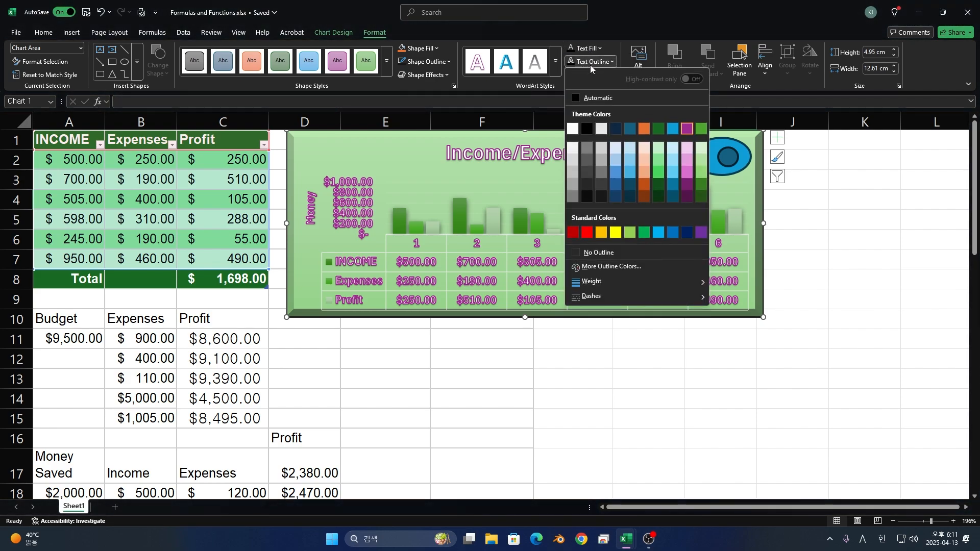
pyautogui.click(590, 63)
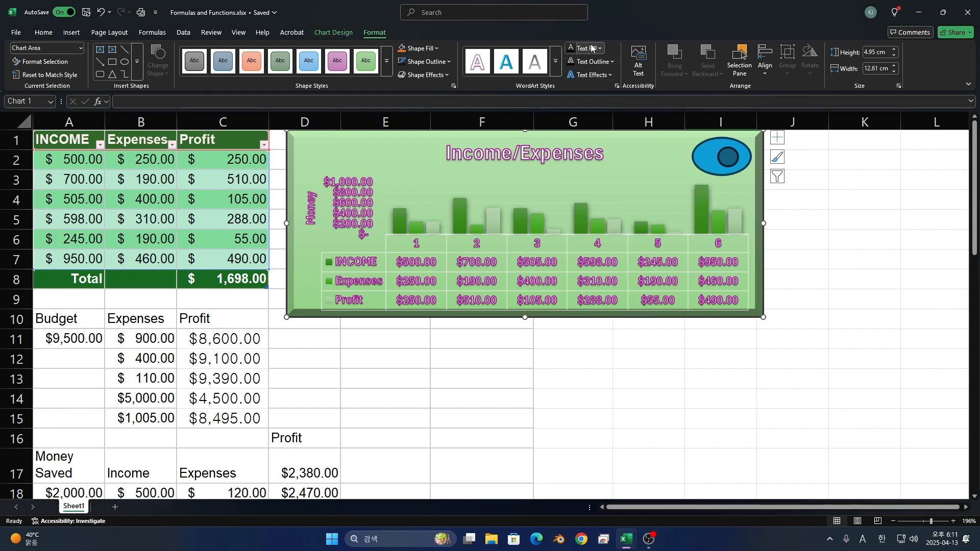
pyautogui.click(592, 48)
pyautogui.click(579, 117)
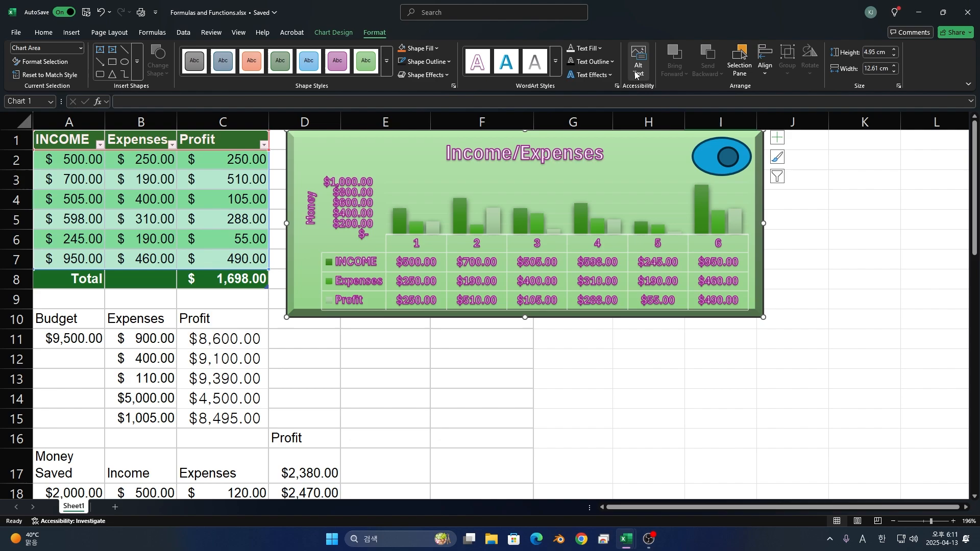
pyautogui.click(592, 61)
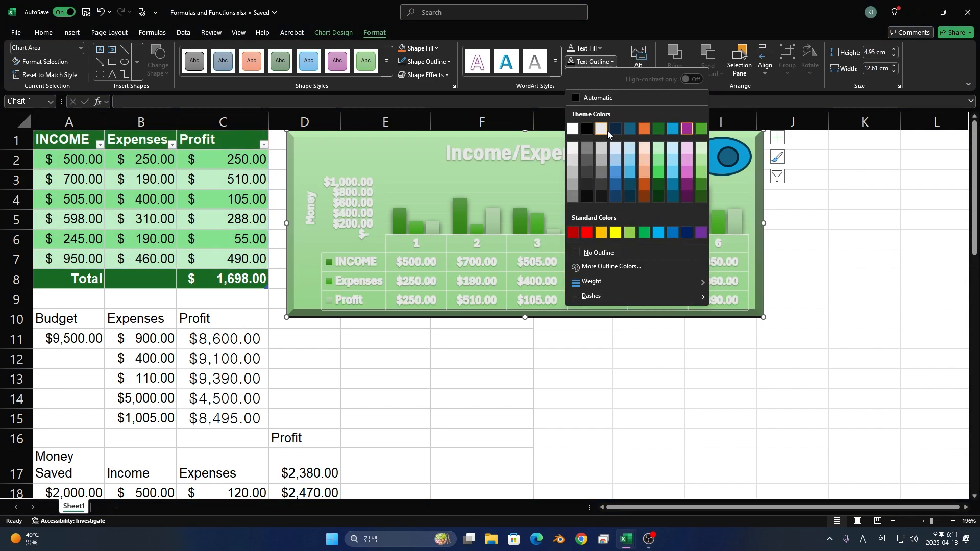
pyautogui.click(612, 252)
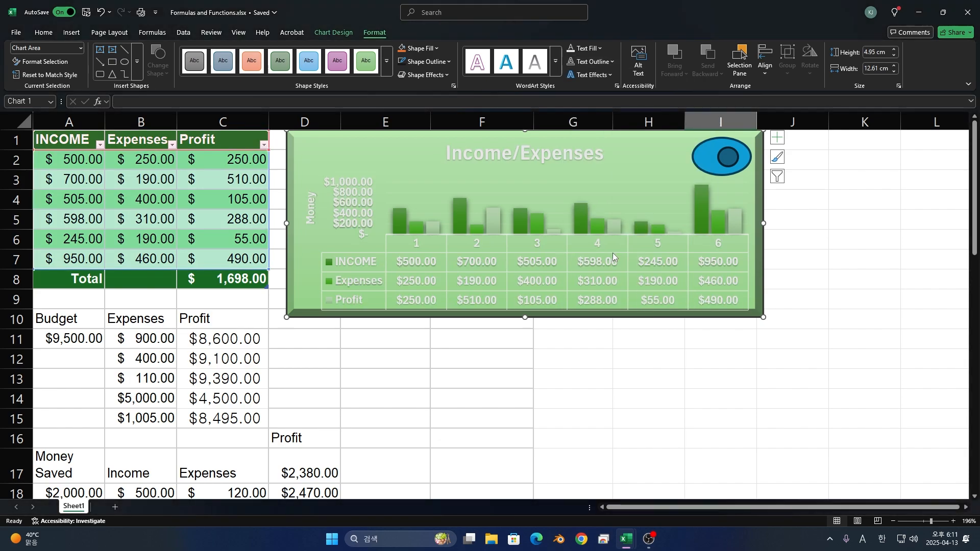
pyautogui.click(587, 61)
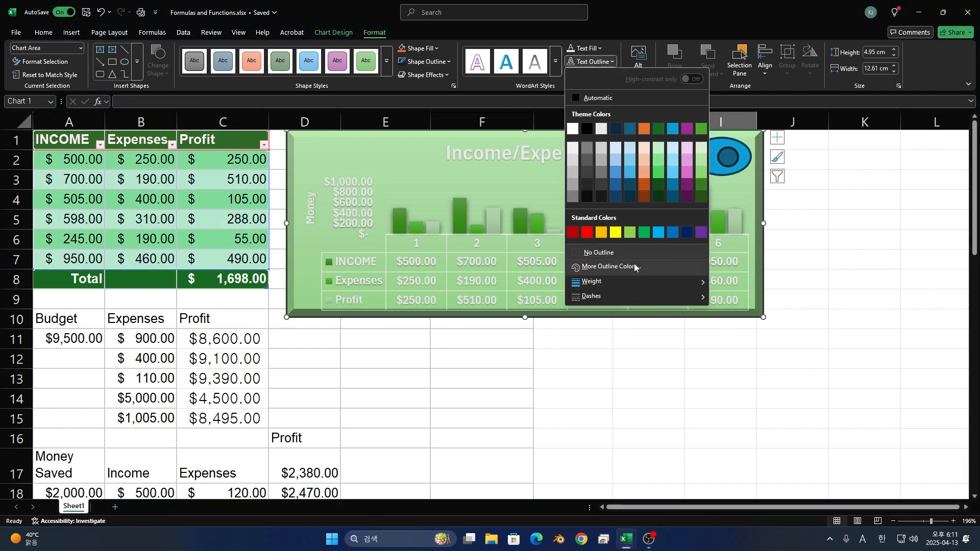
pyautogui.moveTo(626, 279)
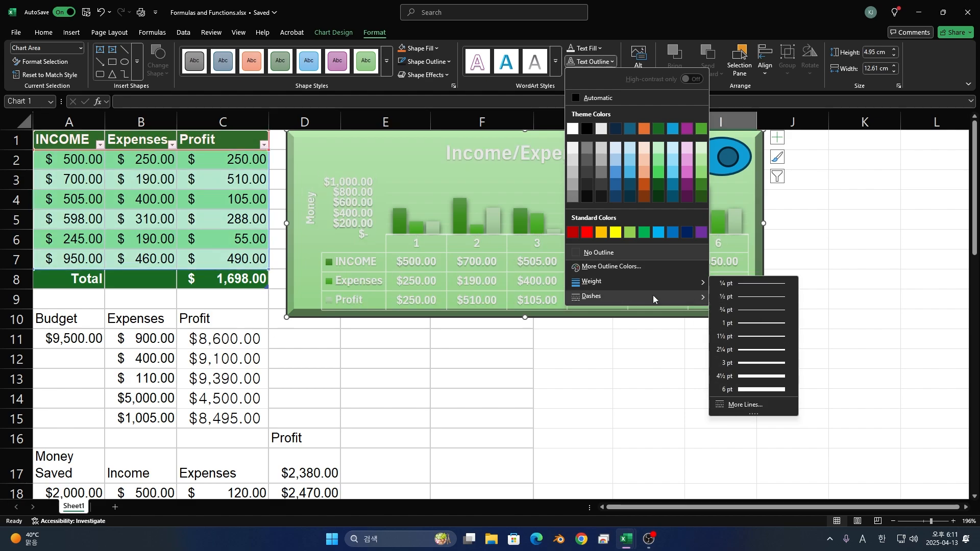
pyautogui.moveTo(658, 300)
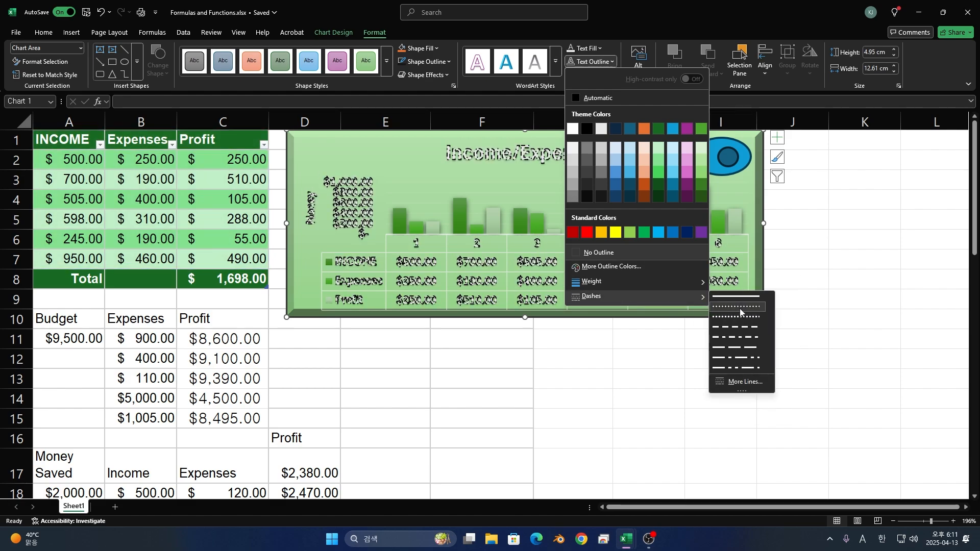
pyautogui.click(543, 180)
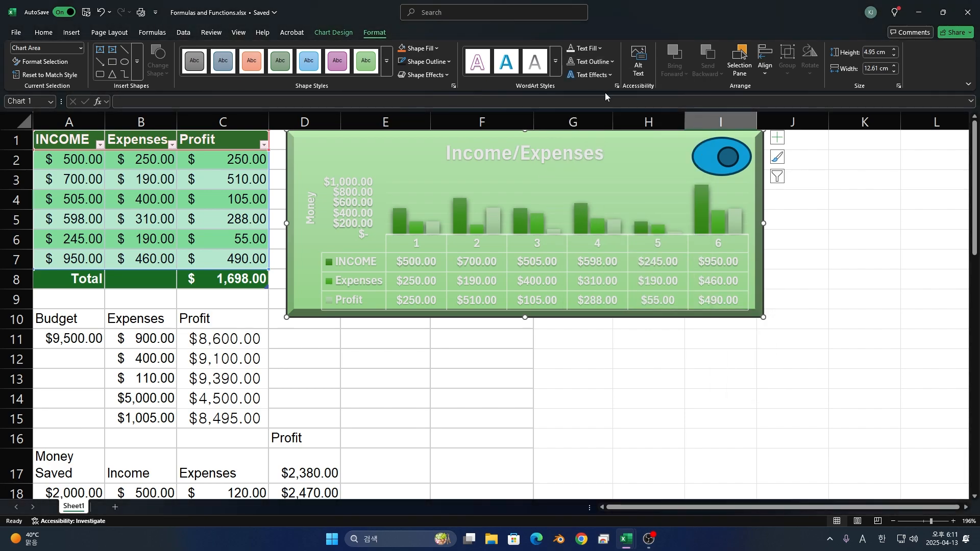
# - Add a reflection effect to the chart text, using the first variation in the third row
pyautogui.click(596, 77)
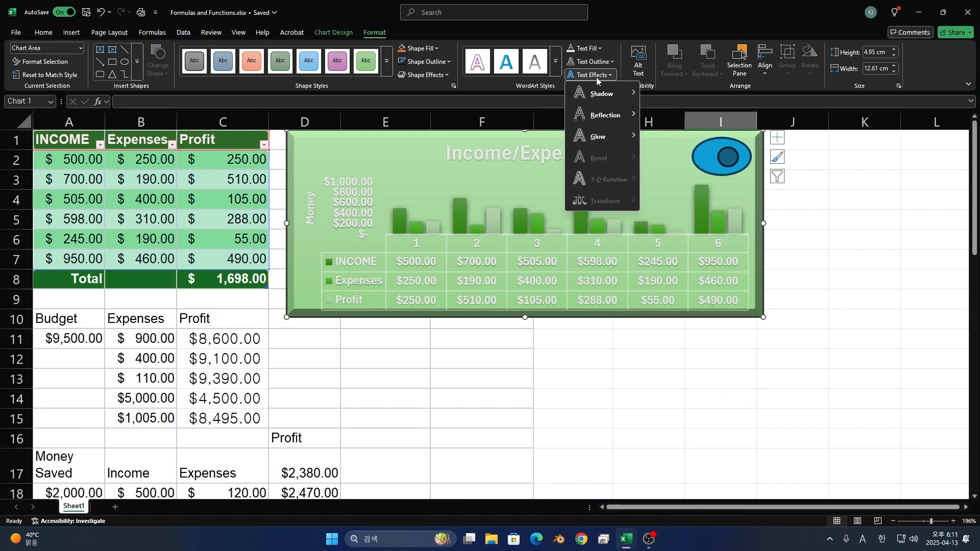
pyautogui.moveTo(597, 94)
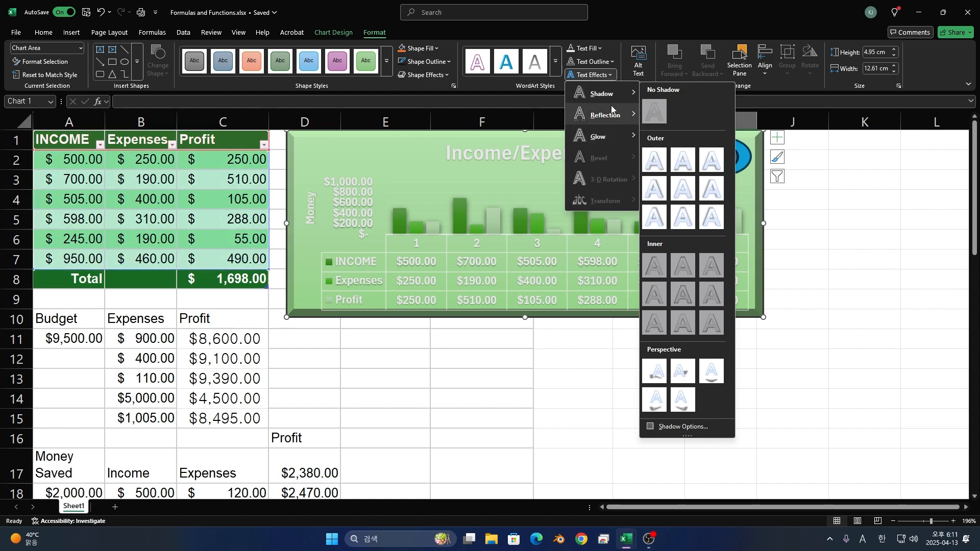
pyautogui.moveTo(612, 113)
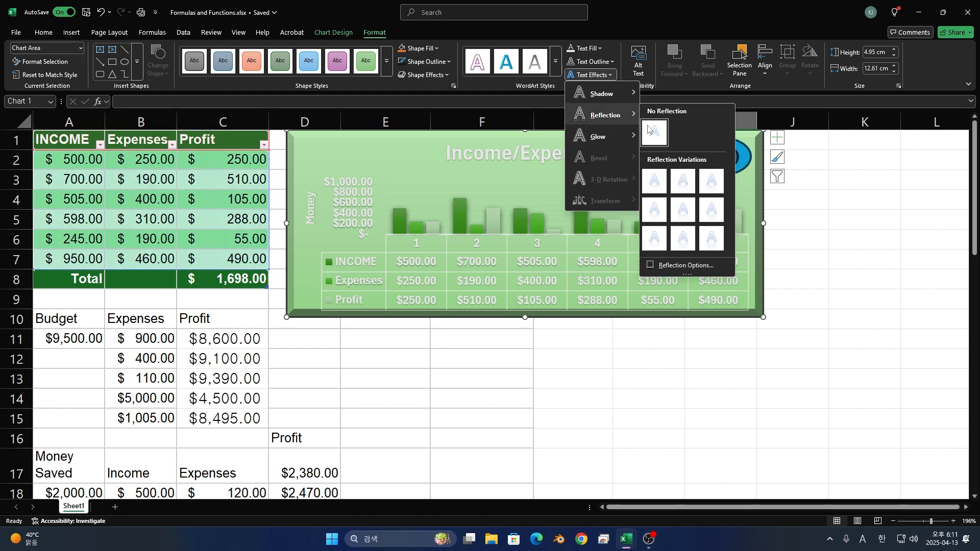
pyautogui.click(664, 246)
pyautogui.click(596, 77)
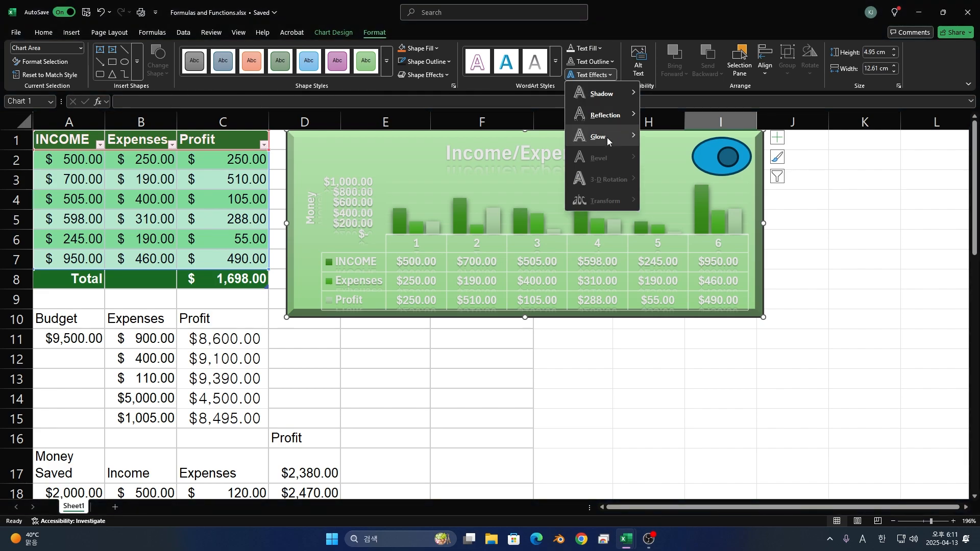
pyautogui.moveTo(607, 137)
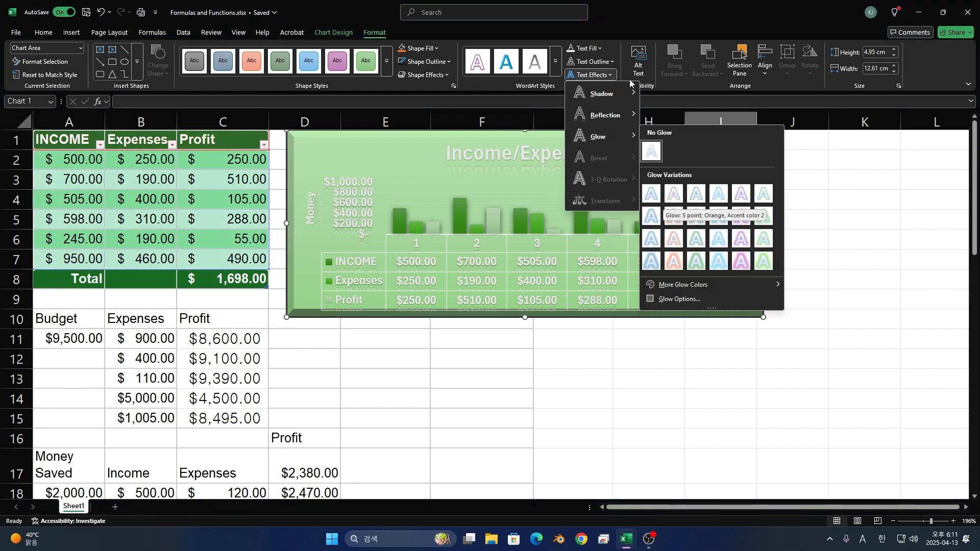
pyautogui.click(645, 90)
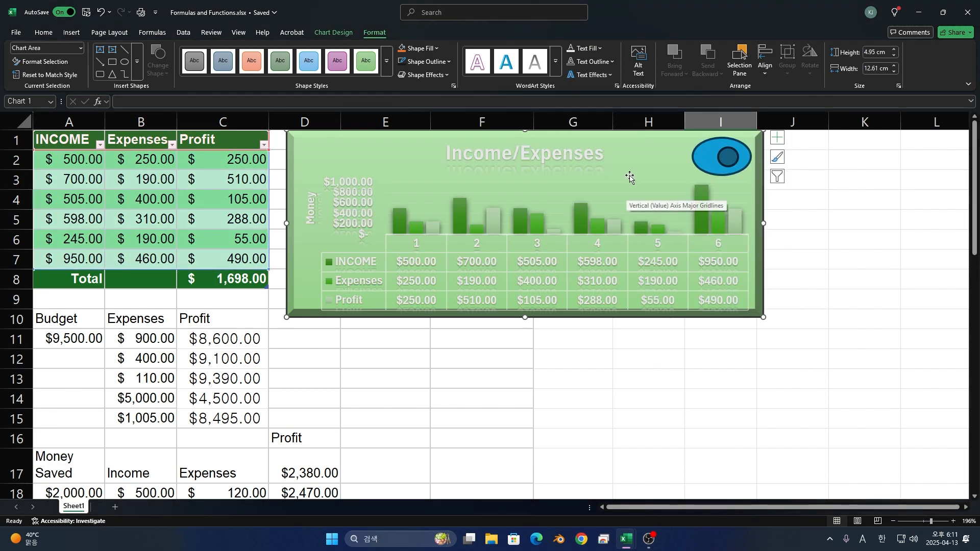
pyautogui.click(740, 60)
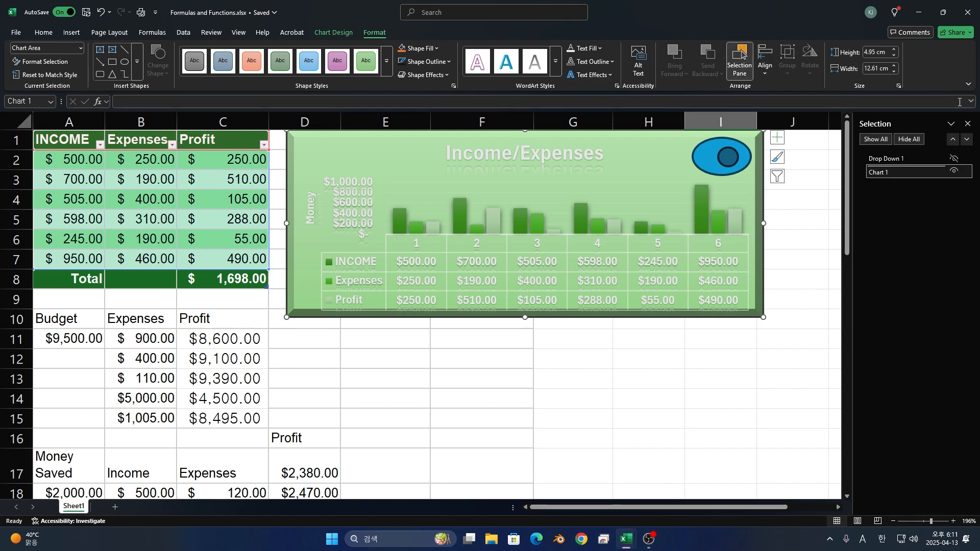
pyautogui.click(966, 124)
pyautogui.click(768, 69)
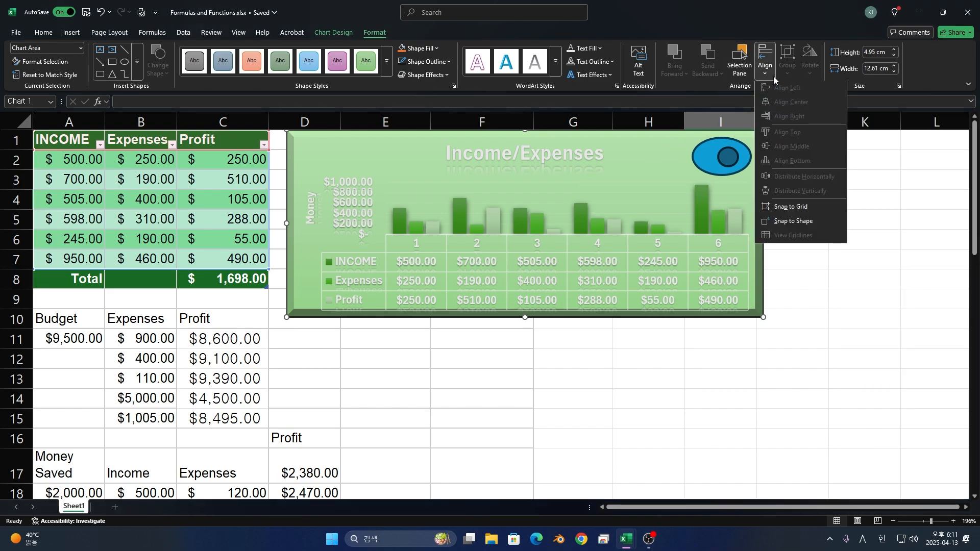
# - Turn on Snap to Grid and move the chart one column over so its left edge aligns with column E
pyautogui.click(791, 208)
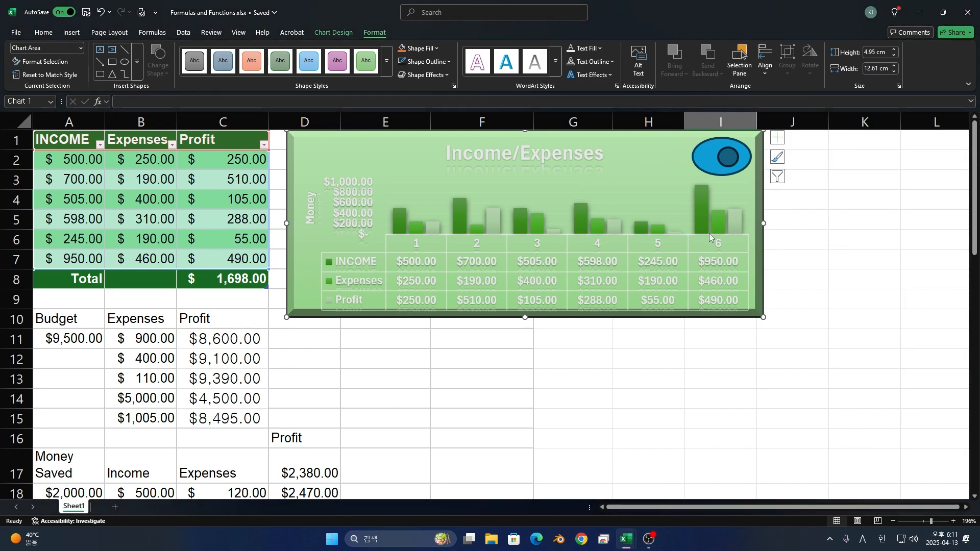
pyautogui.click(697, 218)
pyautogui.moveTo(696, 218); pyautogui.dragTo(687, 219)
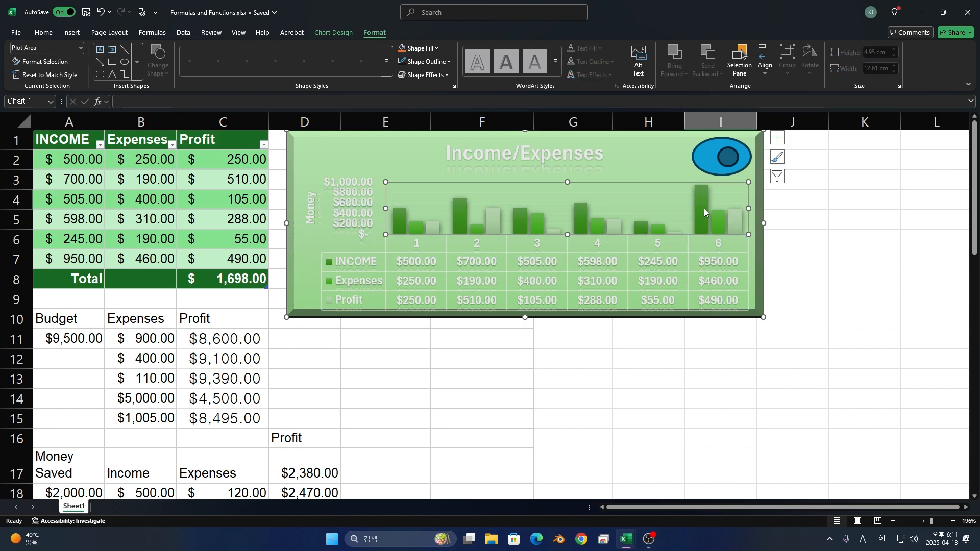
pyautogui.hotkey('ctrl', 'z')
pyautogui.moveTo(753, 306); pyautogui.dragTo(787, 306)
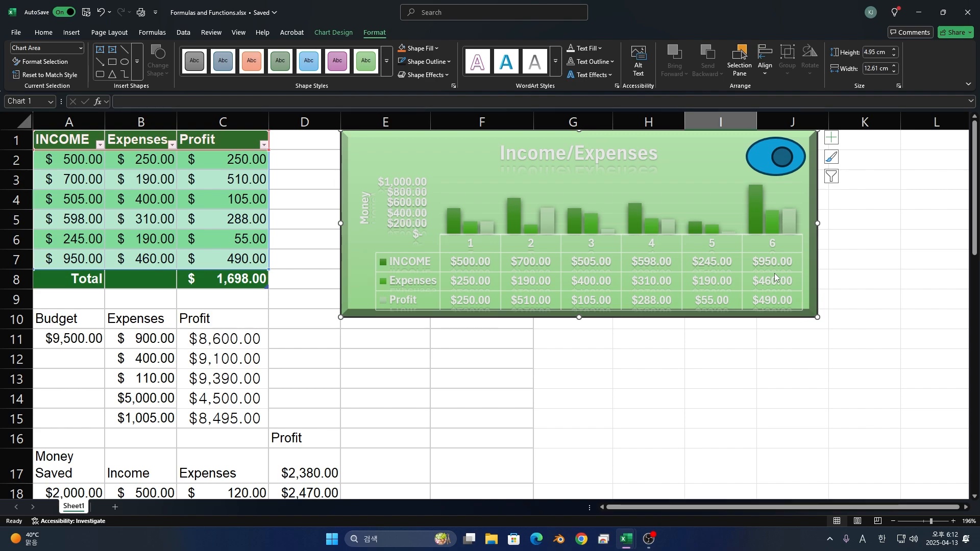
# - Set the chart's height to 5.1 cm and its width to 12.4 cm
pyautogui.click(890, 71)
pyautogui.click(890, 71)
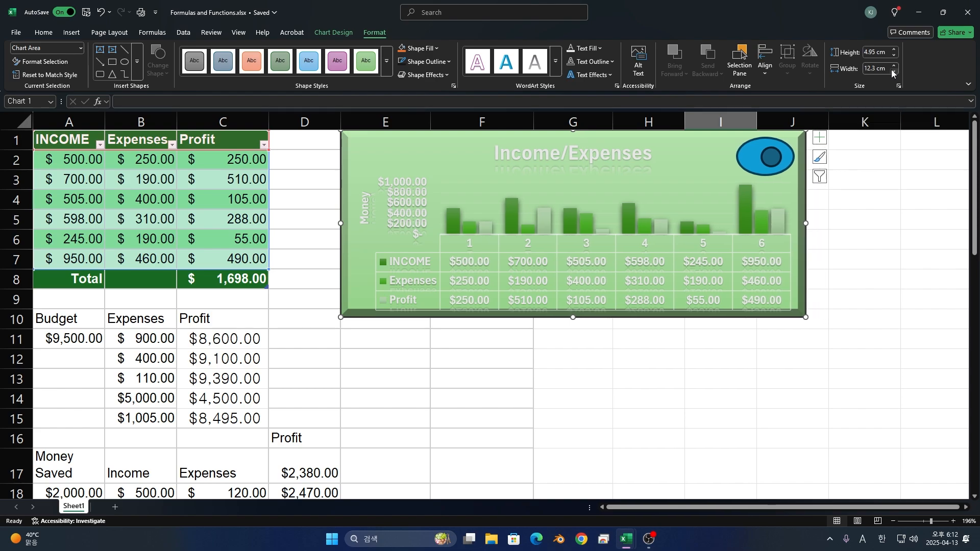
pyautogui.click(891, 71)
pyautogui.click(892, 70)
pyautogui.click(892, 70)
pyautogui.click(893, 55)
pyautogui.click(894, 54)
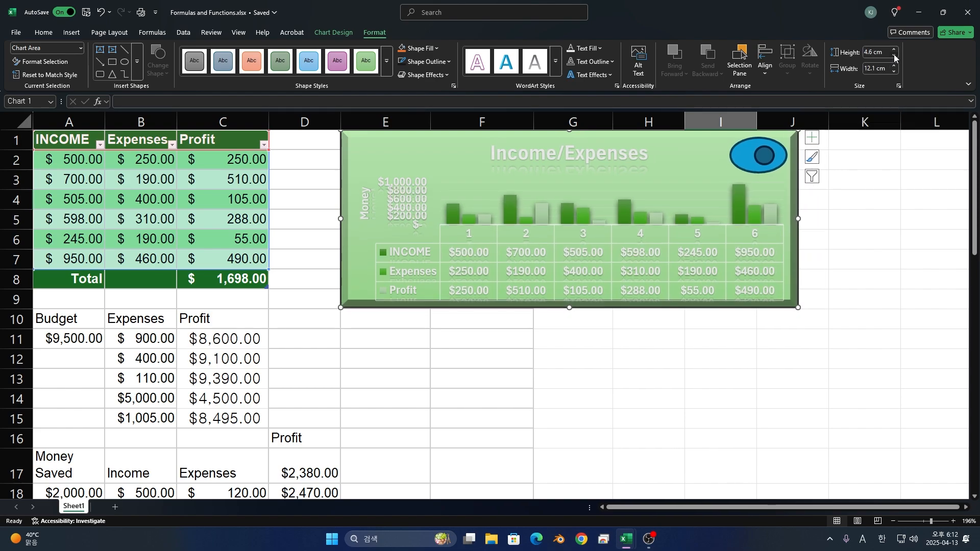
pyautogui.click(894, 55)
pyautogui.click(894, 55)
pyautogui.click(895, 50)
pyautogui.click(894, 50)
pyautogui.click(895, 49)
pyautogui.click(894, 49)
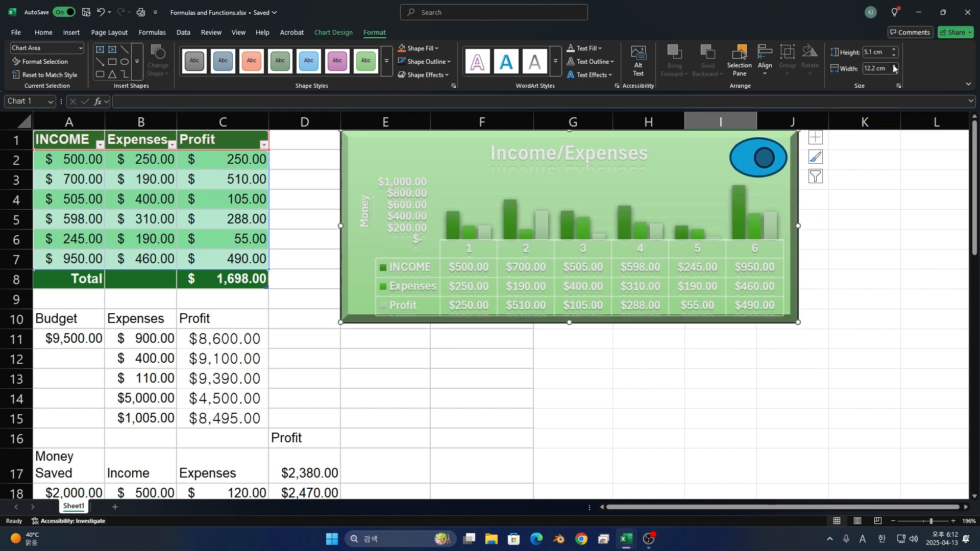
pyautogui.click(894, 66)
pyautogui.click(894, 66)
pyautogui.click(894, 66)
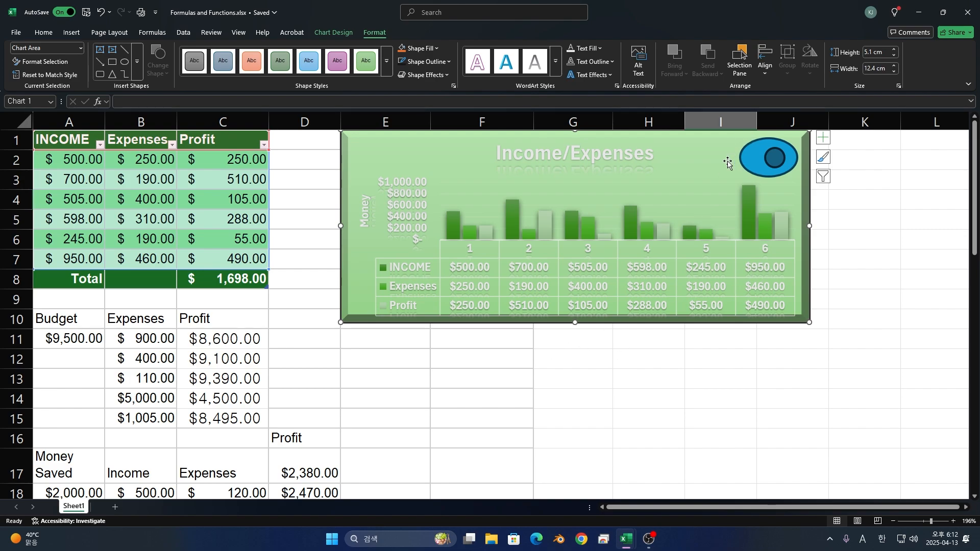
# - Change the chart type to Line, using the first preview layout
pyautogui.click(323, 34)
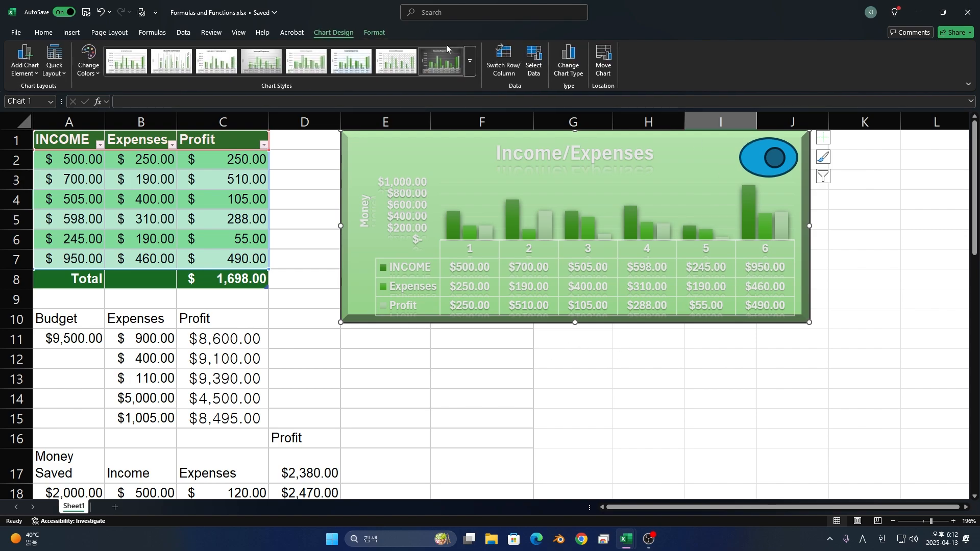
pyautogui.click(568, 61)
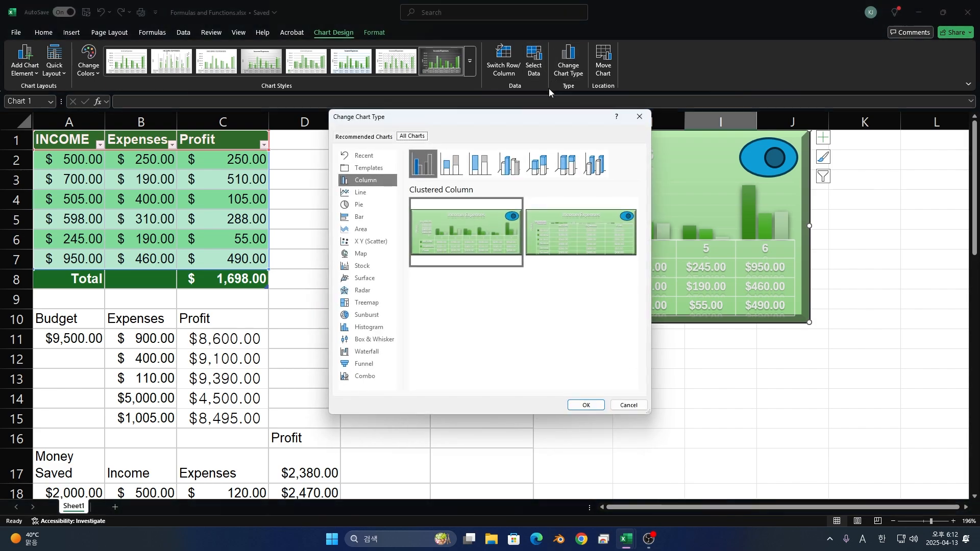
pyautogui.click(375, 197)
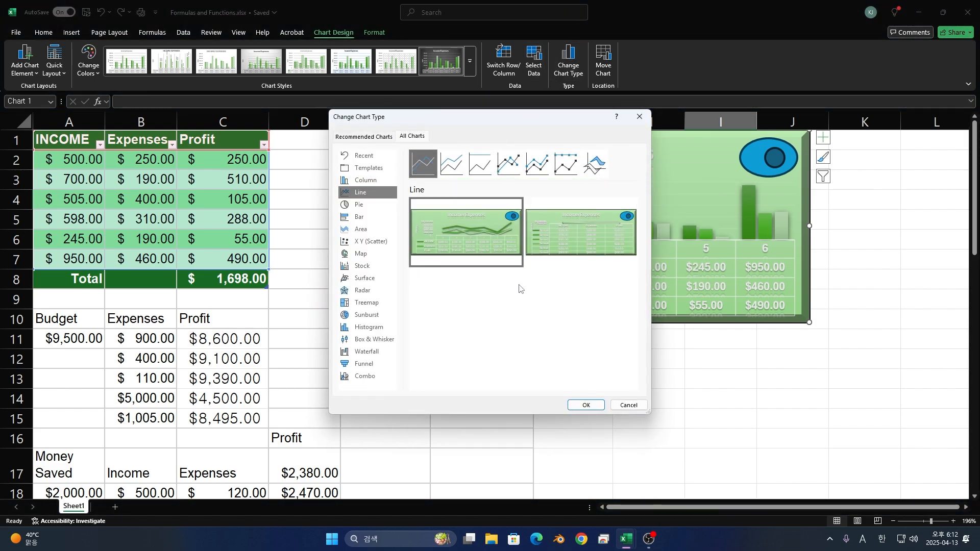
pyautogui.moveTo(456, 235)
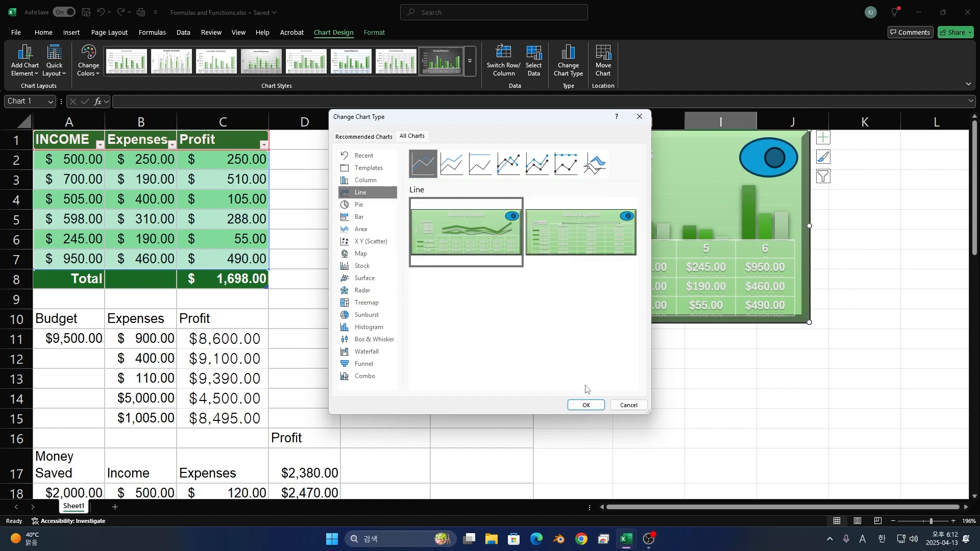
pyautogui.click(585, 406)
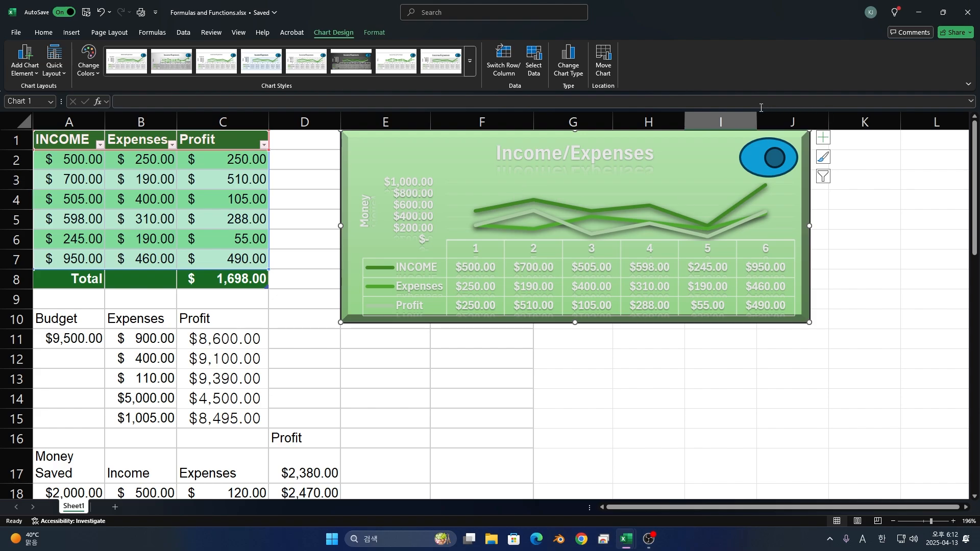
# - Change the chart type to Pie and select its data series
pyautogui.click(569, 61)
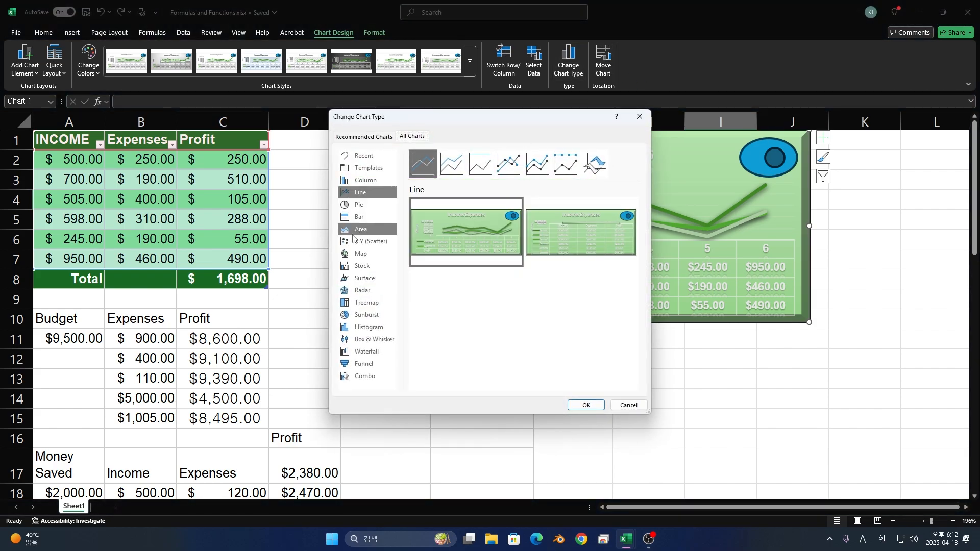
pyautogui.click(358, 205)
pyautogui.moveTo(418, 213)
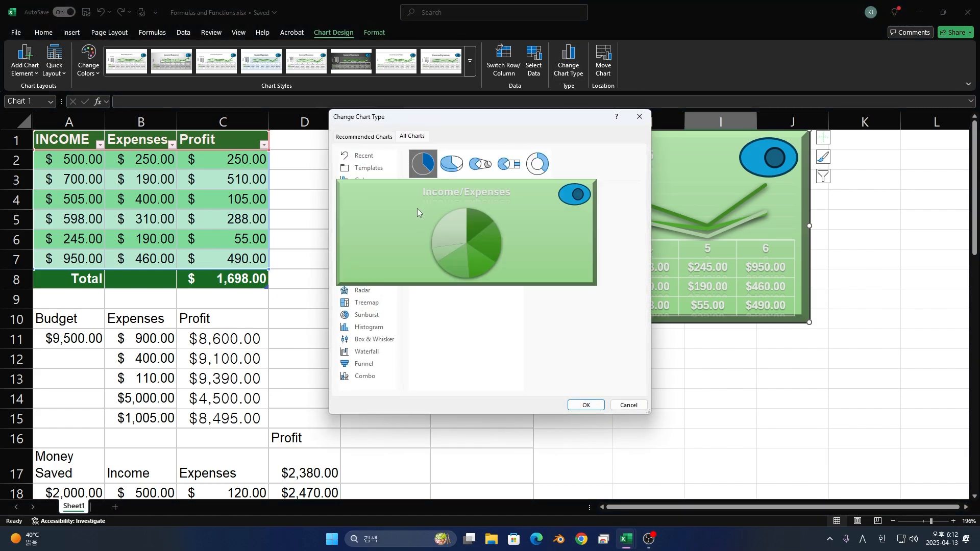
pyautogui.click(586, 405)
pyautogui.click(582, 238)
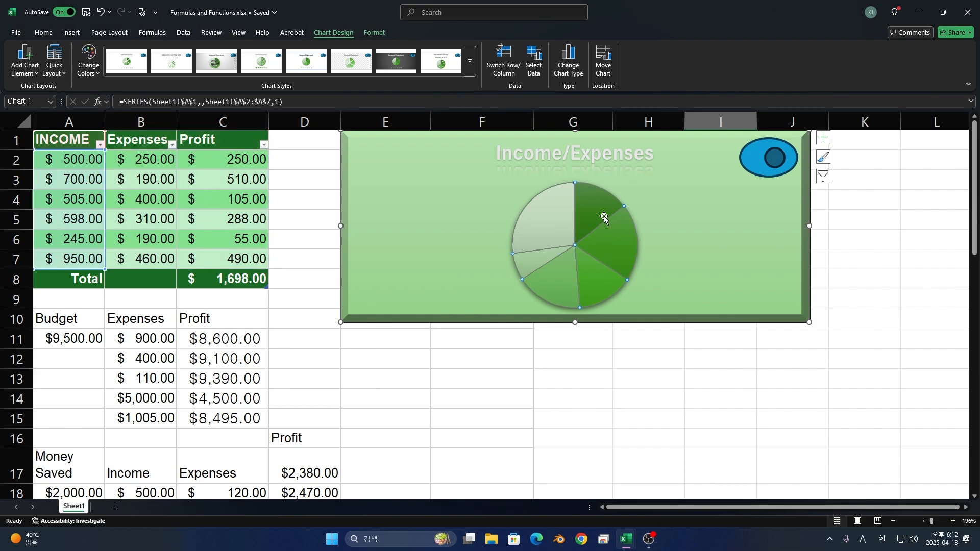
# - Change the chart type to Clustered Bar and stretch the chart down to the end of row 15
pyautogui.click(565, 70)
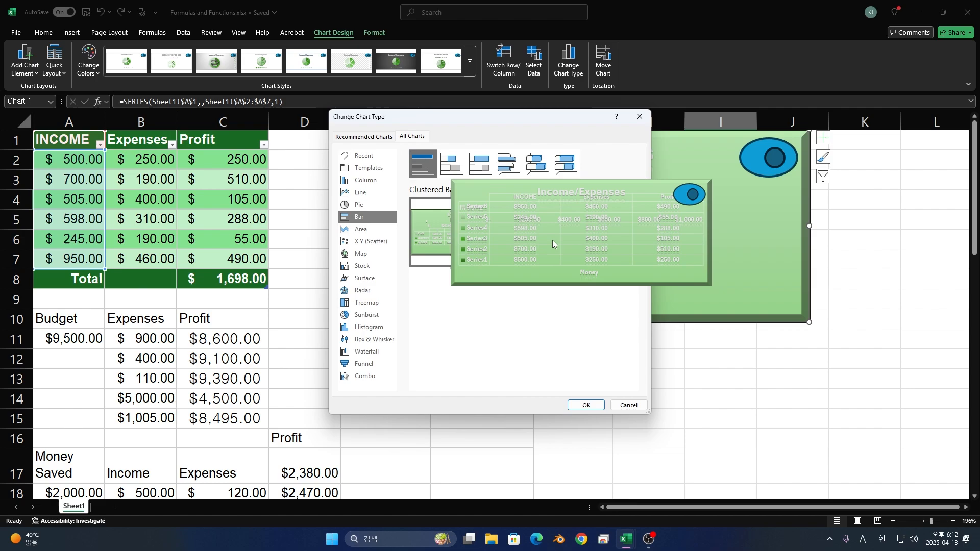
pyautogui.click(581, 232)
pyautogui.click(592, 404)
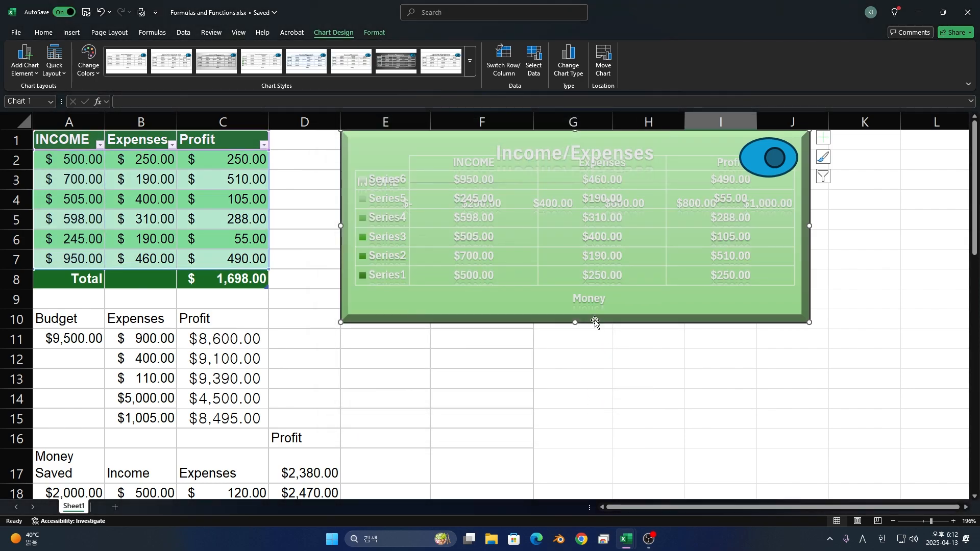
pyautogui.moveTo(575, 323); pyautogui.dragTo(575, 427)
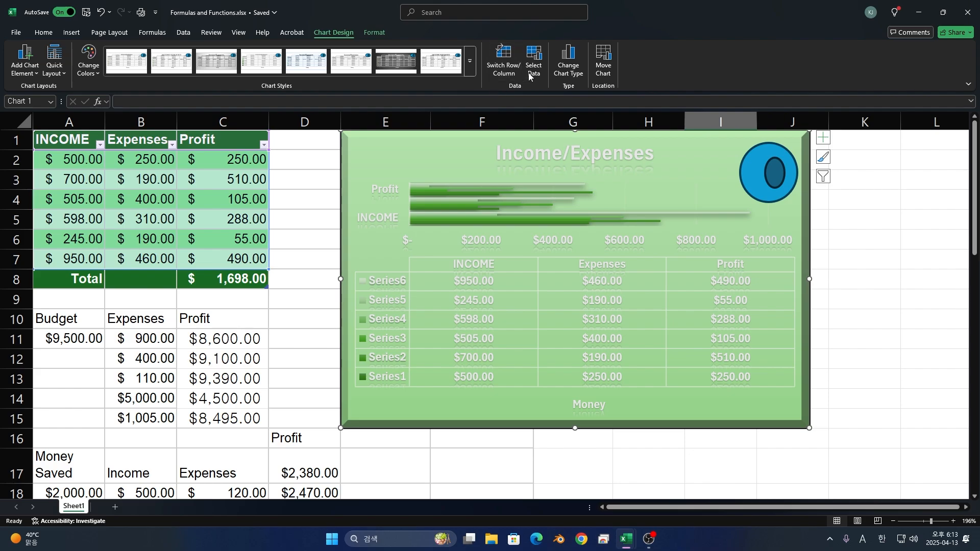
# - Change the chart type to Area, using the second preview layout
pyautogui.click(576, 77)
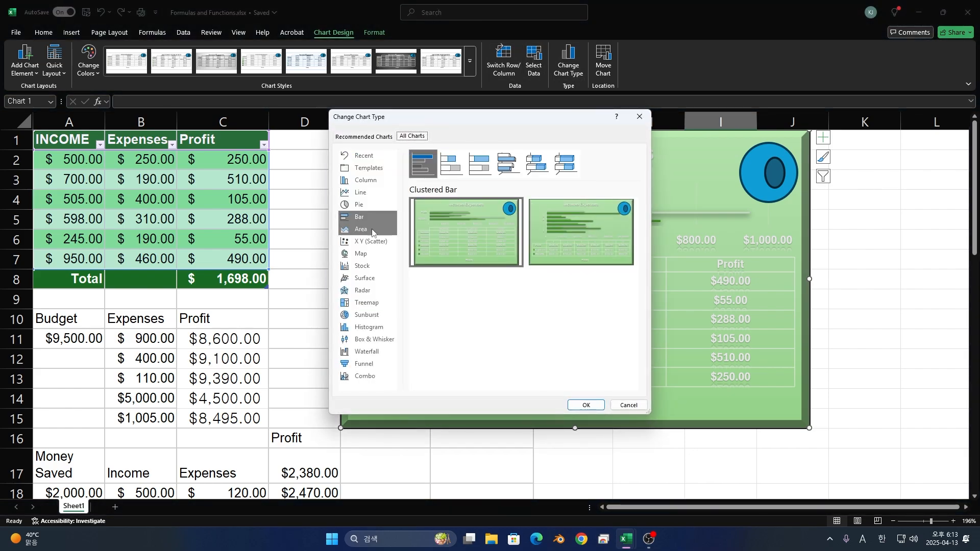
pyautogui.click(366, 231)
pyautogui.click(581, 232)
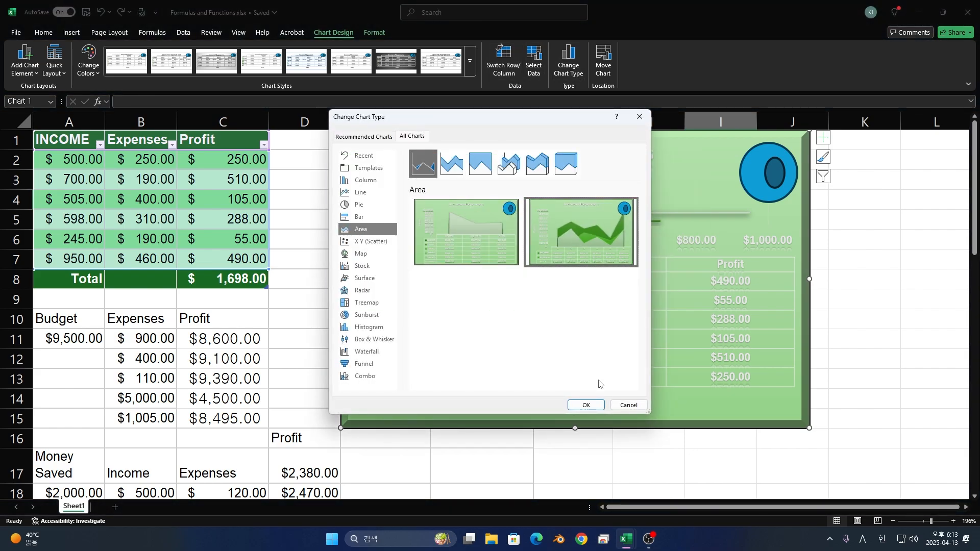
pyautogui.click(597, 404)
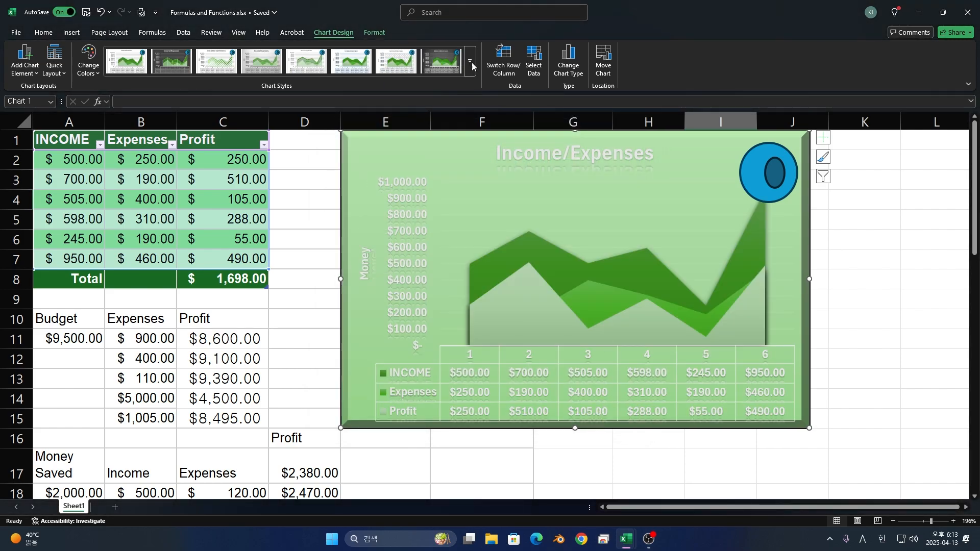
# - Change the chart type to Scatter using the second preview layout, and switch it to a 3-D surface chart
pyautogui.click(567, 62)
pyautogui.click(371, 241)
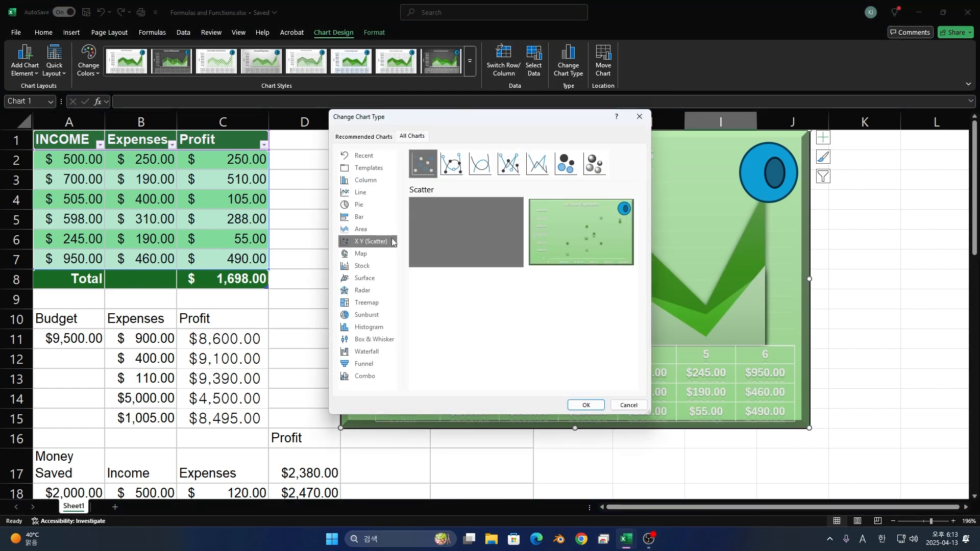
pyautogui.moveTo(536, 257)
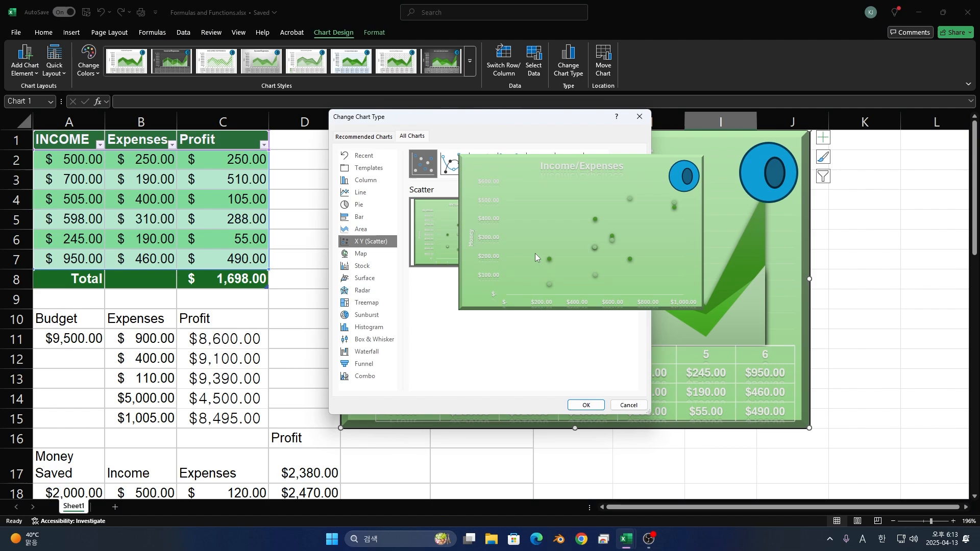
pyautogui.click(586, 407)
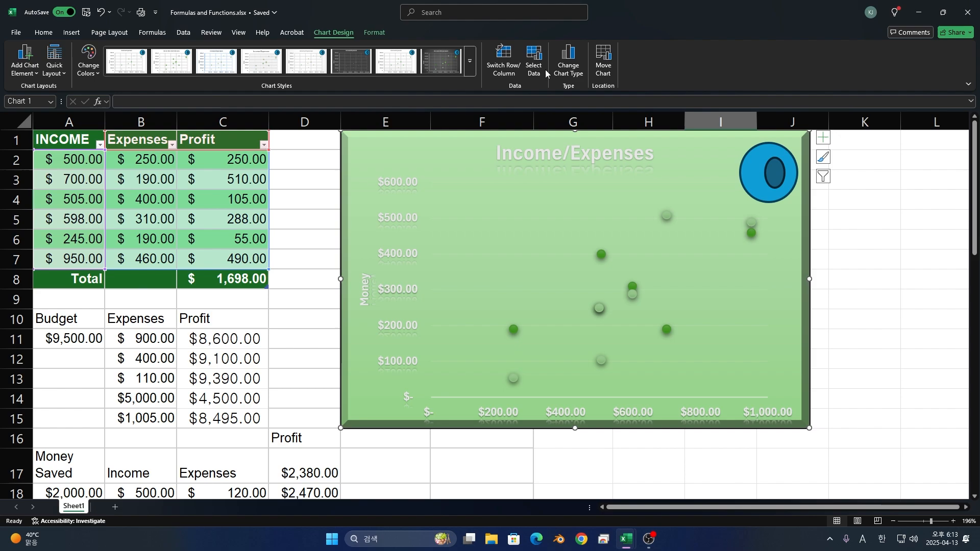
pyautogui.hotkey('ctrl', 'z')
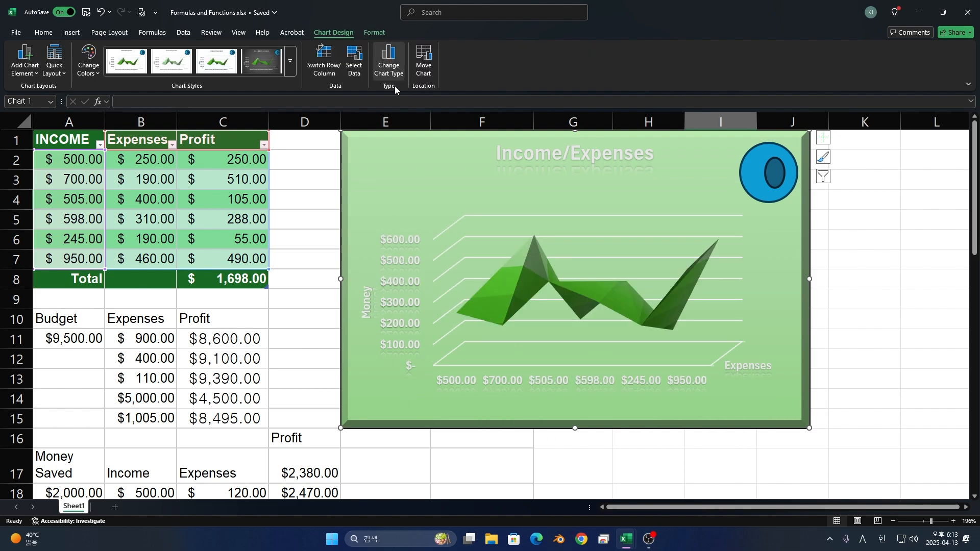
# - Change the chart type to Radar, using the first preview layout
pyautogui.click(389, 60)
pyautogui.click(365, 290)
pyautogui.moveTo(473, 244)
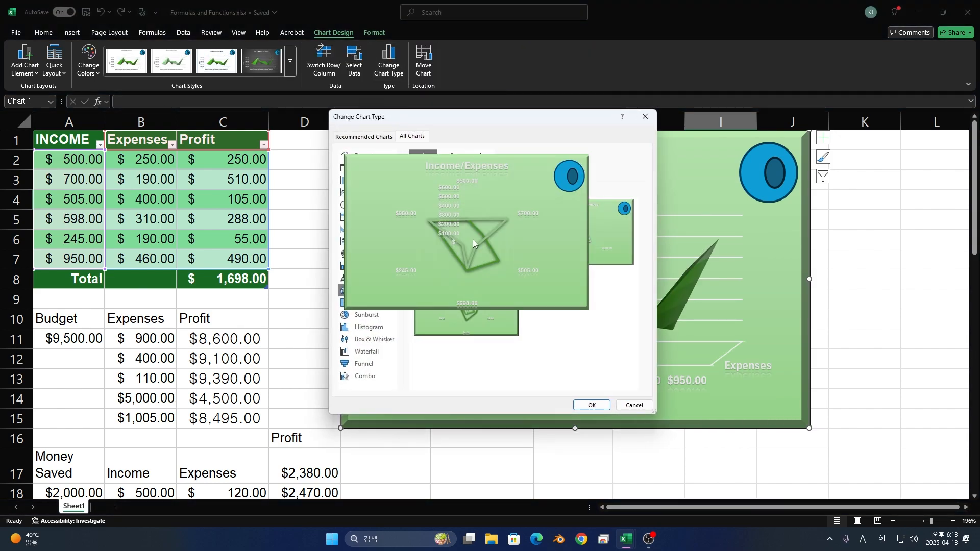
pyautogui.click(593, 406)
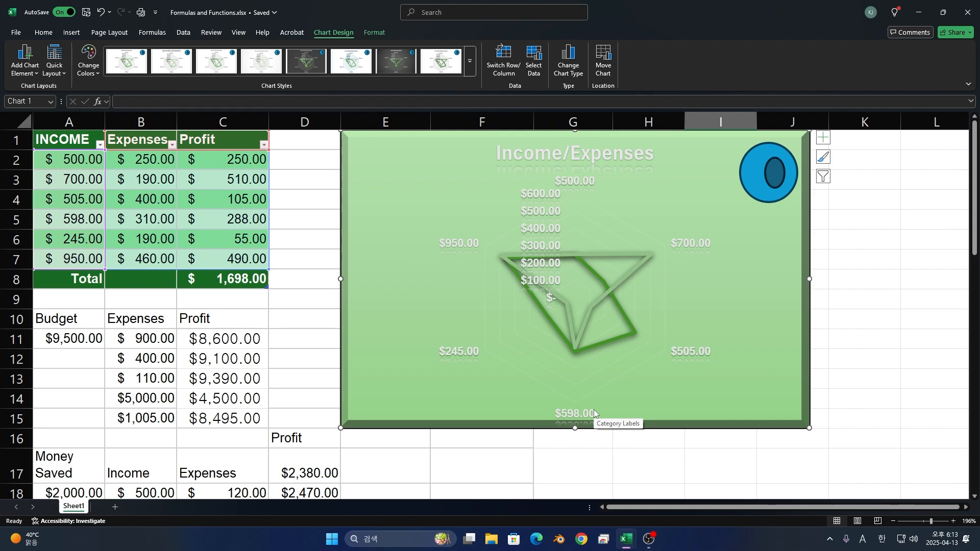
# - Change the chart type to the Clustered Column - Line combo, with Expenses as columns and Profit as a line
pyautogui.click(564, 69)
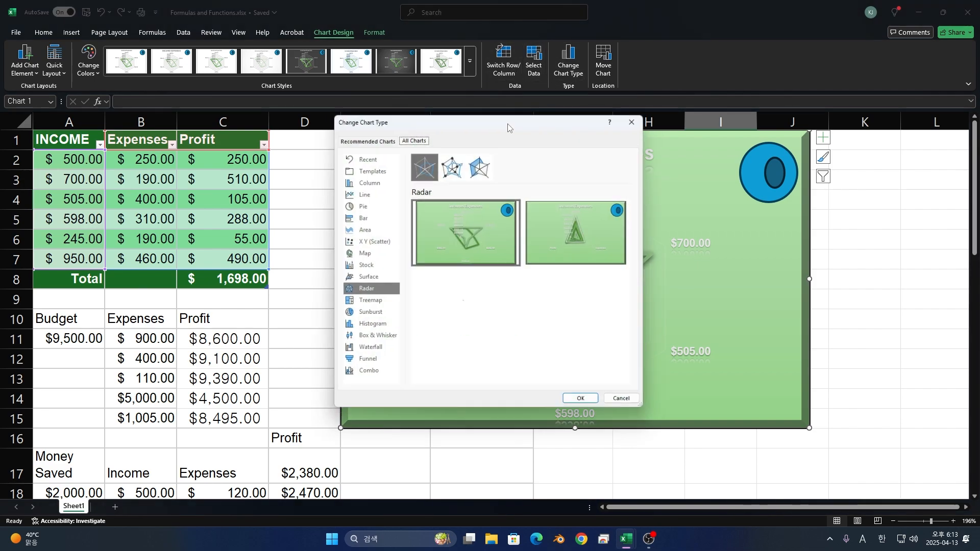
pyautogui.click(365, 376)
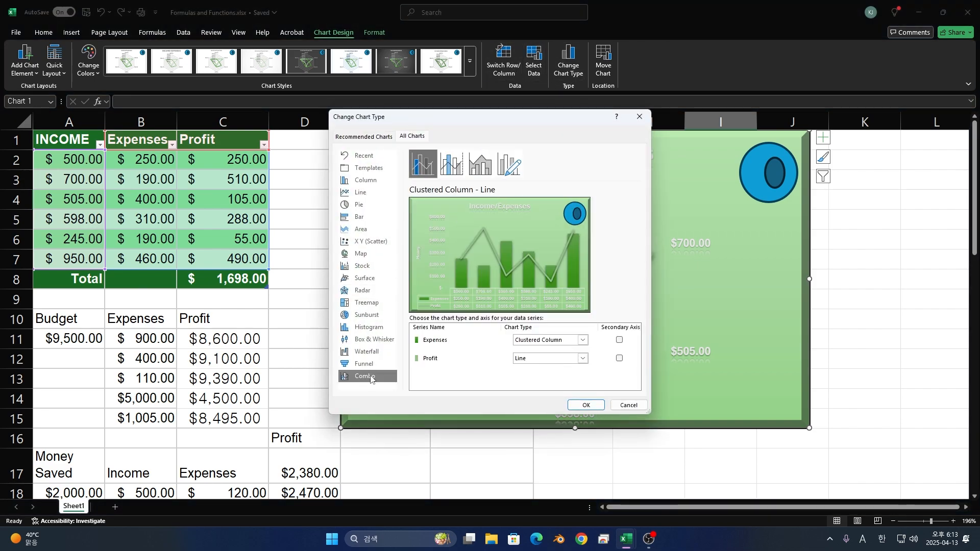
pyautogui.click(586, 405)
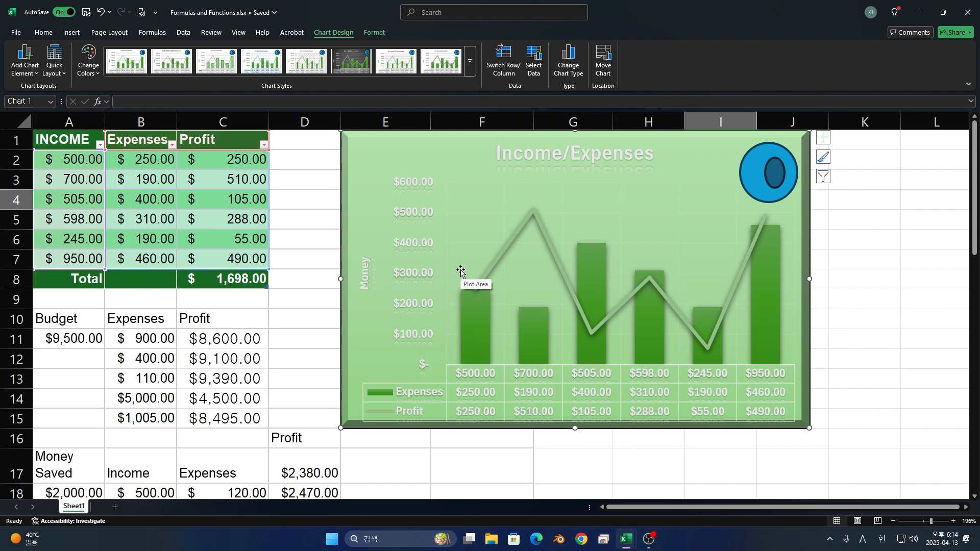
pyautogui.moveTo(700, 219); pyautogui.dragTo(693, 211)
pyautogui.click(696, 164)
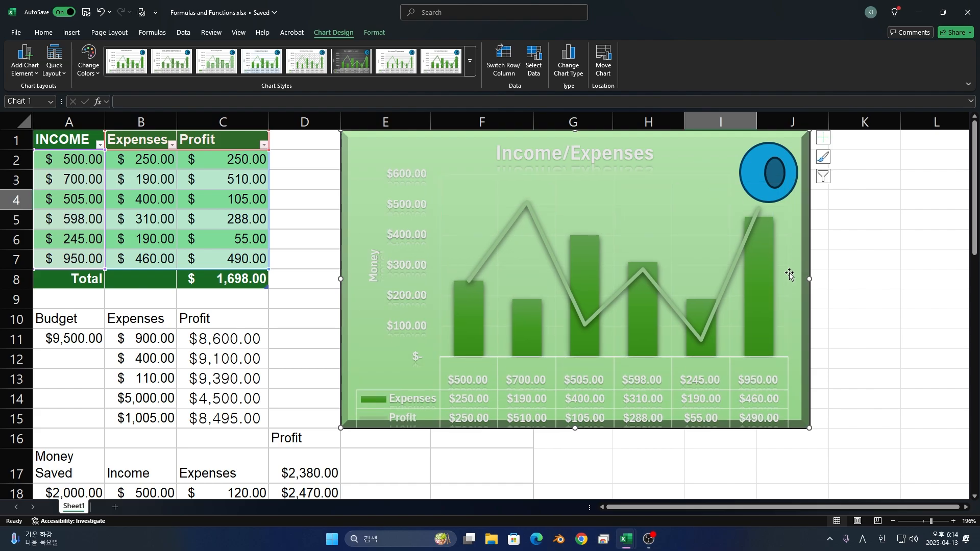
pyautogui.hotkey('ctrl', 'z')
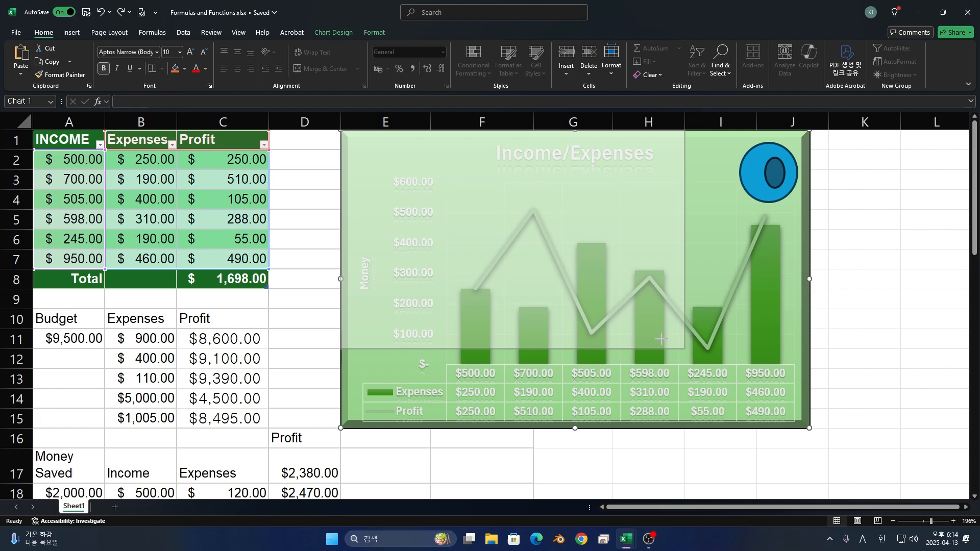
# - Shrink the chart from its lower corner so it spans columns E to H and ends in row 11
pyautogui.moveTo(818, 426); pyautogui.dragTo(684, 346)
# - Insert an oval shape about 2.36 cm high and 1.9 cm wide in column B, rows 55 to 59, below the data
pyautogui.scroll(-4, 688, 366)
pyautogui.scroll(-5, 684, 368)
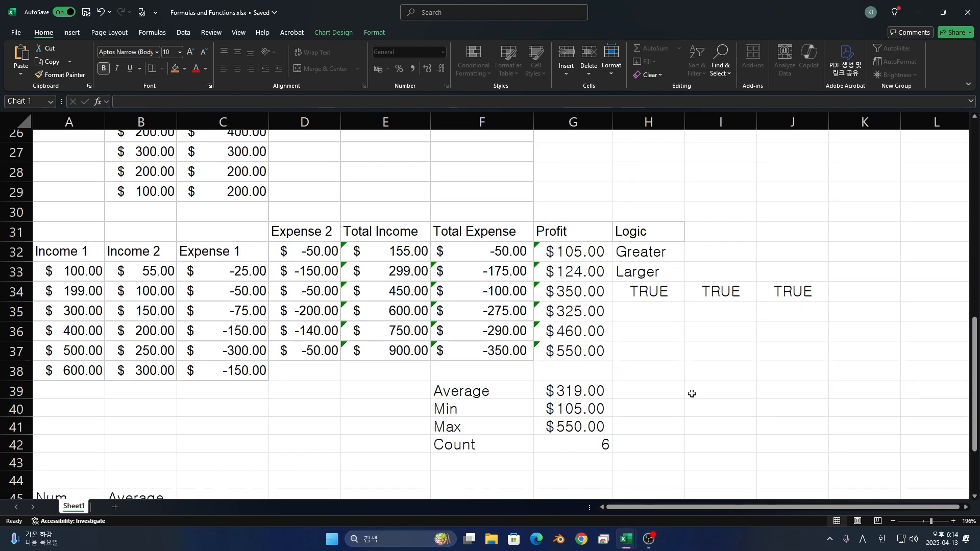
pyautogui.click(677, 400)
pyautogui.scroll(-3, 677, 403)
pyautogui.scroll(-1, 677, 405)
pyautogui.click(266, 325)
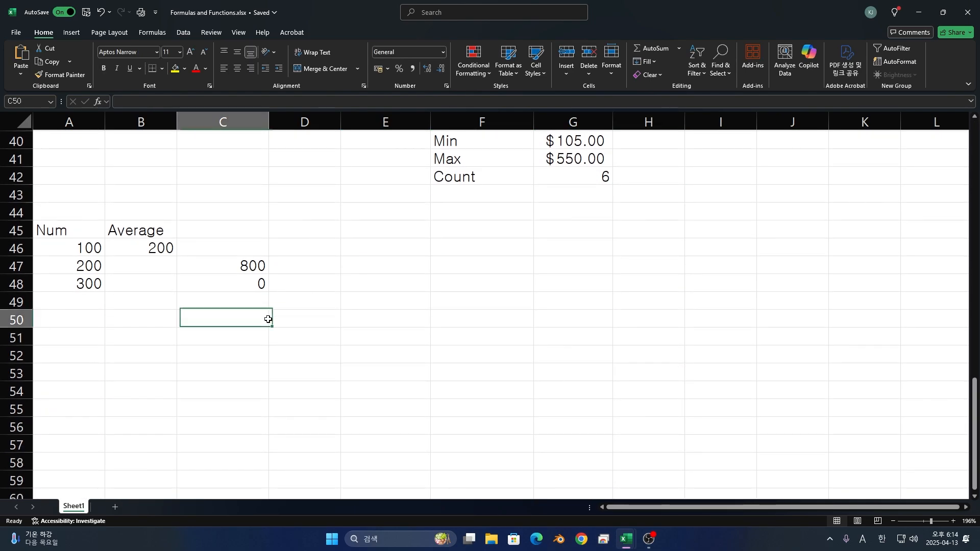
pyautogui.click(75, 33)
pyautogui.click(173, 76)
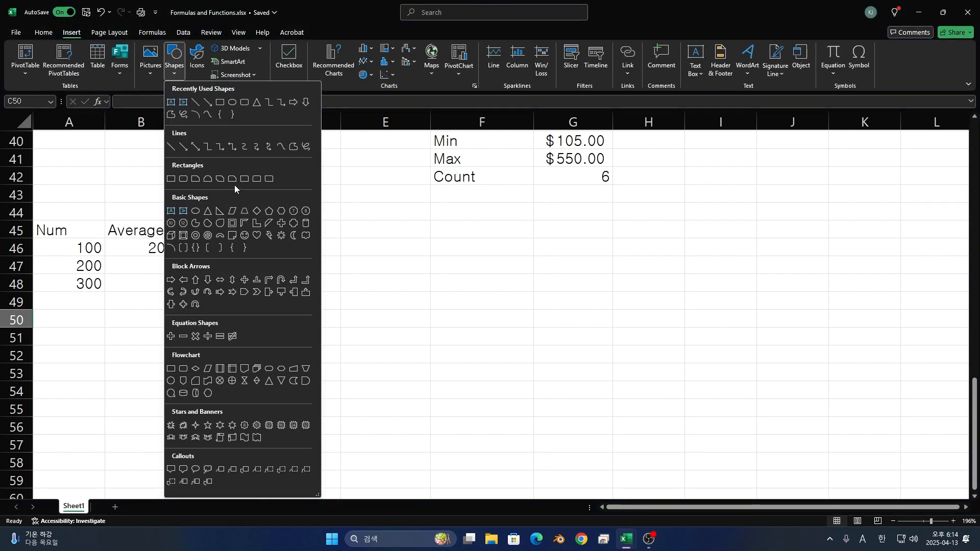
pyautogui.click(196, 211)
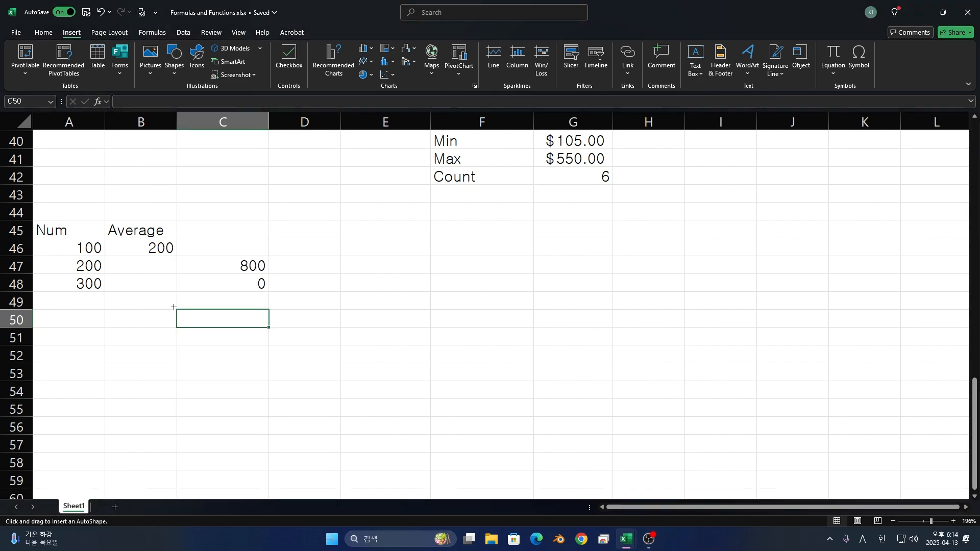
pyautogui.scroll(-3, 169, 306)
pyautogui.moveTo(104, 237)
pyautogui.mouseDown()
pyautogui.moveTo(170, 299)
pyautogui.moveTo(177, 327)
pyautogui.mouseUp()
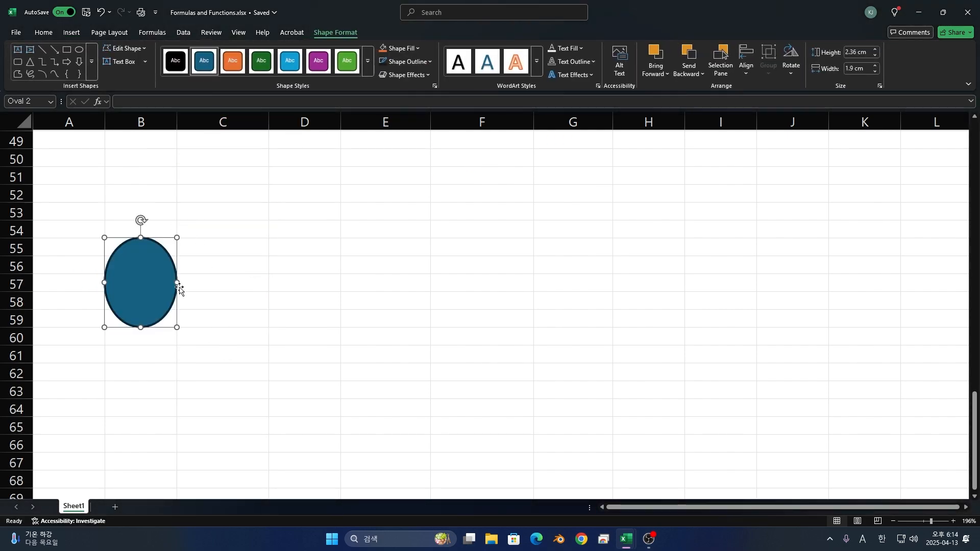
# - Enlarge the oval to about 4.25 cm high and 4.33 cm wide across columns B and C, and undo a trial narrowing of column C
pyautogui.moveTo(180, 277); pyautogui.dragTo(271, 282)
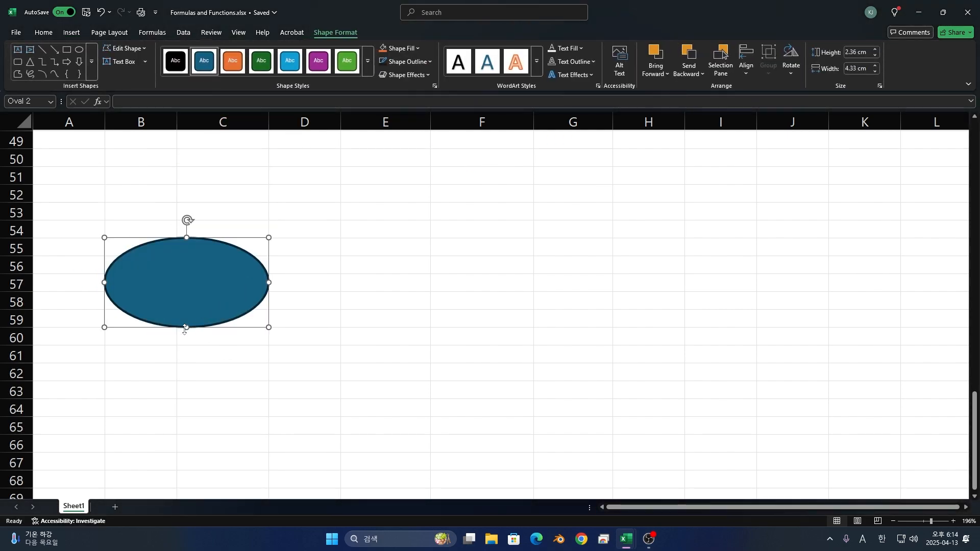
pyautogui.moveTo(185, 328); pyautogui.dragTo(205, 398)
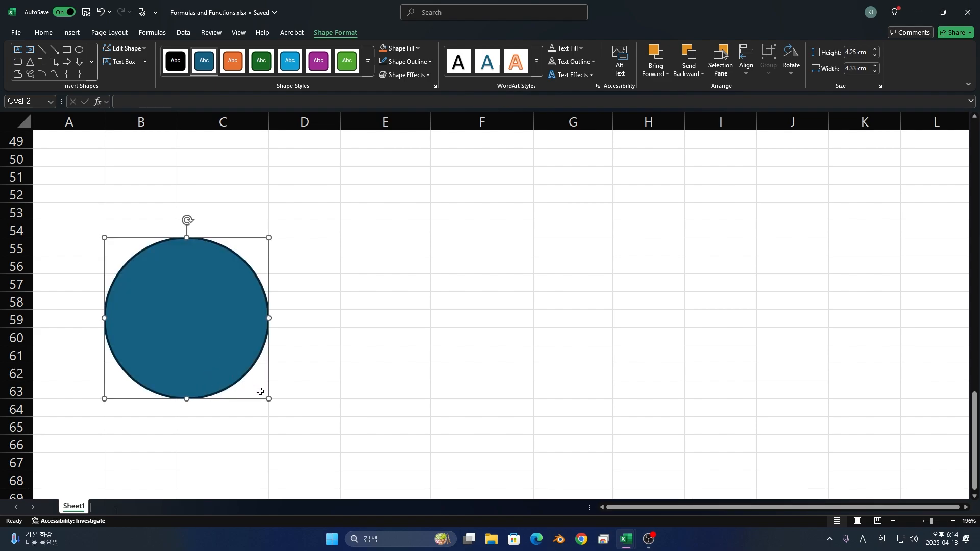
pyautogui.moveTo(269, 125); pyautogui.dragTo(204, 133)
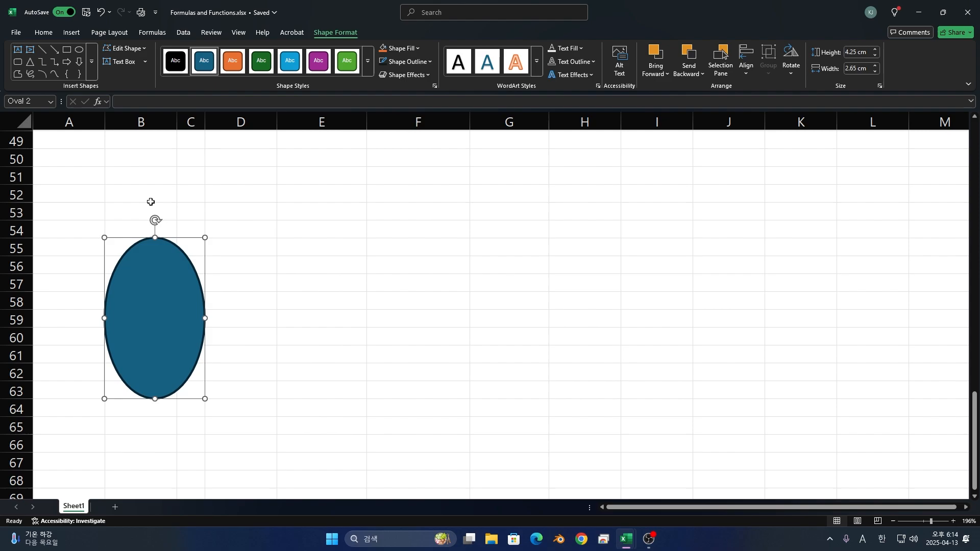
pyautogui.hotkey('ctrl', 'z')
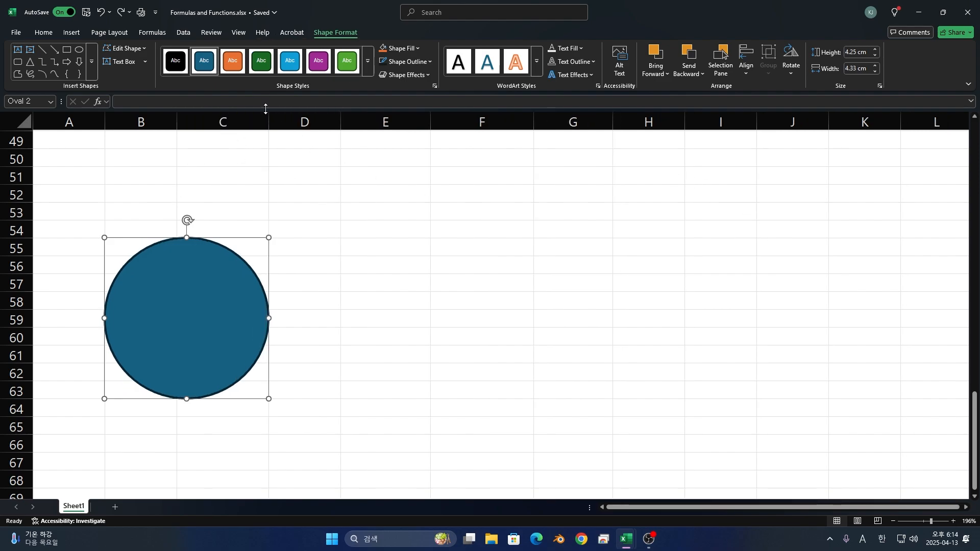
# - Apply the orange preset style to the circle, and recolour it with a dark blue fill and a lighter blue outline
pyautogui.click(234, 64)
pyautogui.click(400, 48)
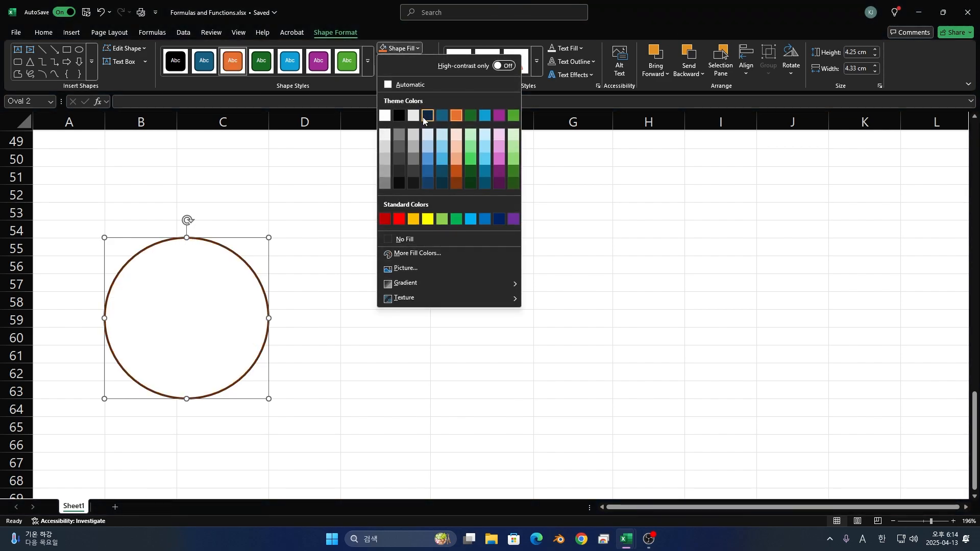
pyautogui.click(424, 121)
pyautogui.click(409, 63)
pyautogui.click(441, 140)
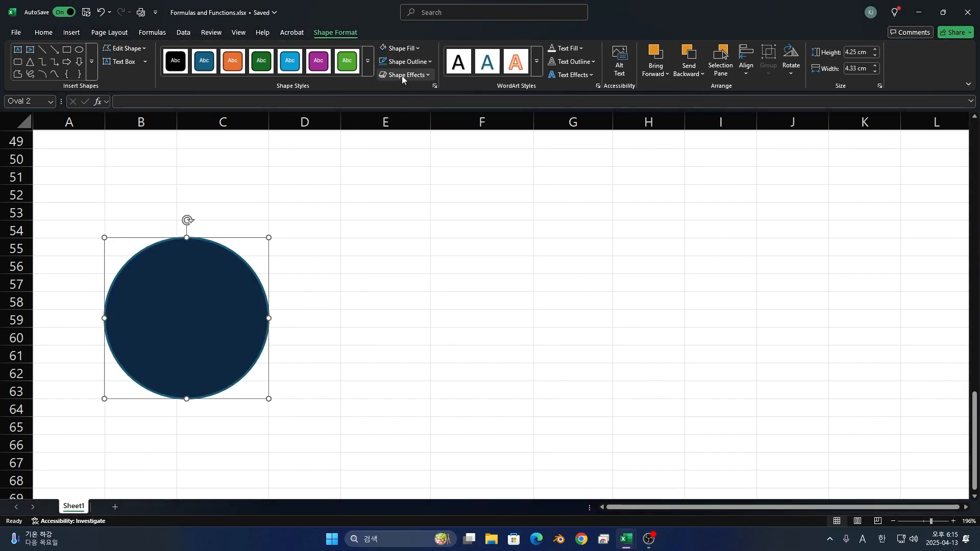
# - Add a reflection effect beneath the circle, touching its lower edge
pyautogui.click(405, 75)
pyautogui.moveTo(416, 138)
pyautogui.click(503, 214)
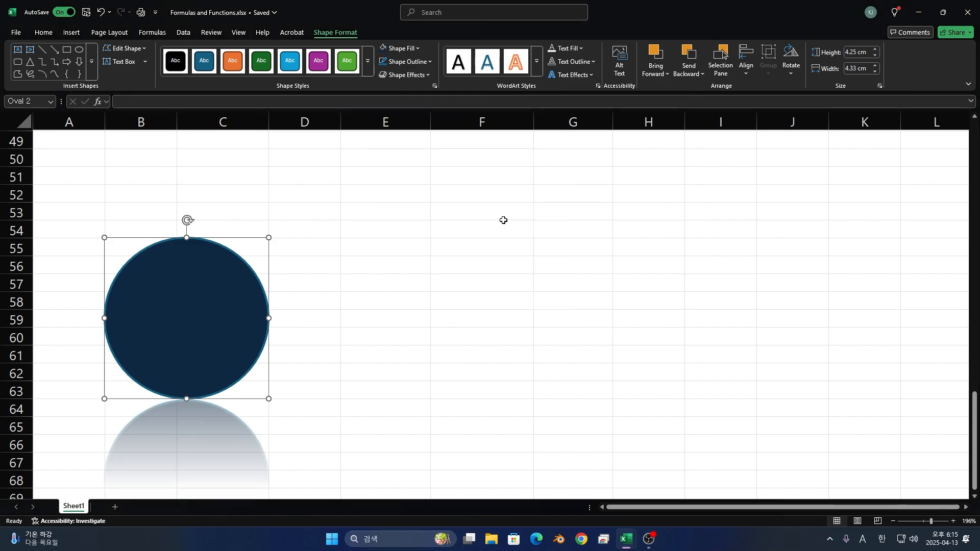
pyautogui.scroll(-2, 317, 296)
pyautogui.scroll(1, 323, 293)
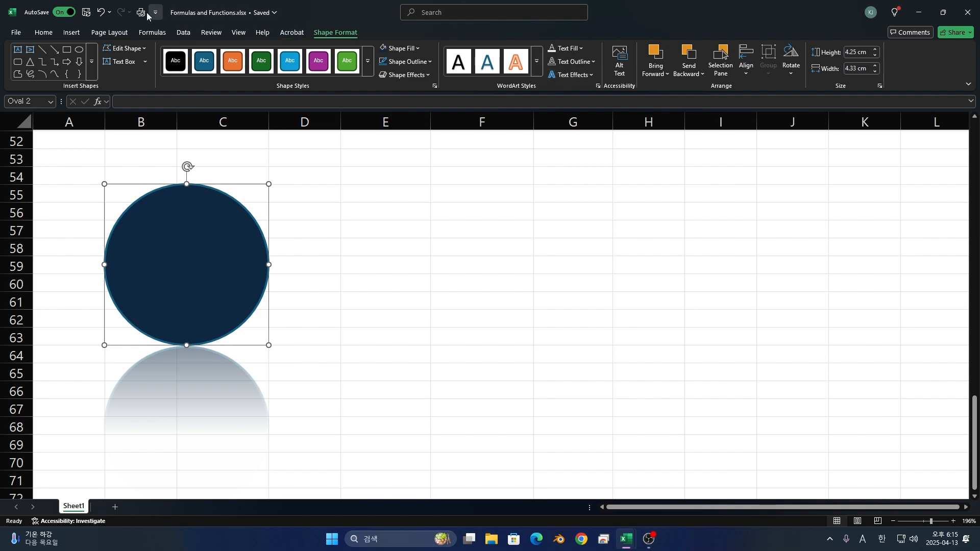
# - Edit the circle's points, pulling its top point down to row 58 and steepening that point's curve into a notch
pyautogui.click(127, 48)
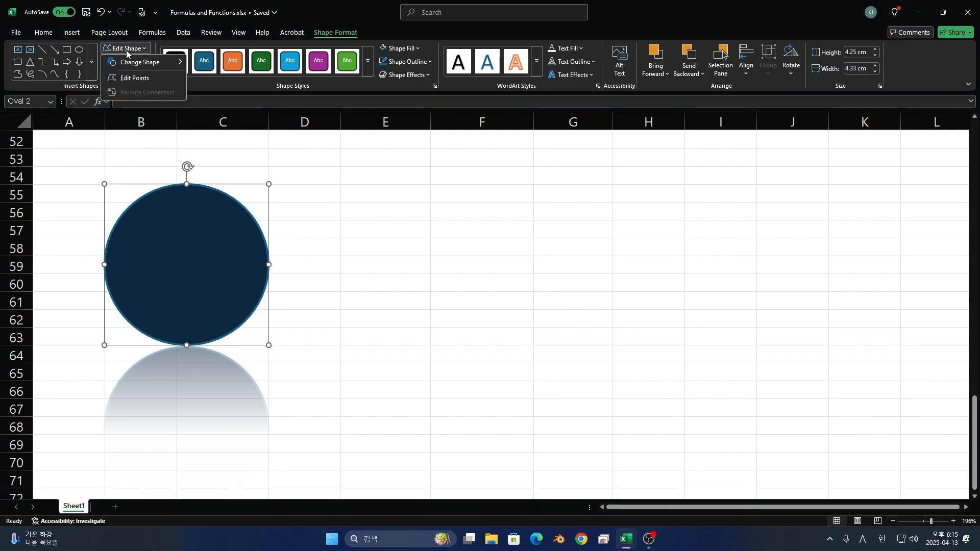
pyautogui.click(133, 76)
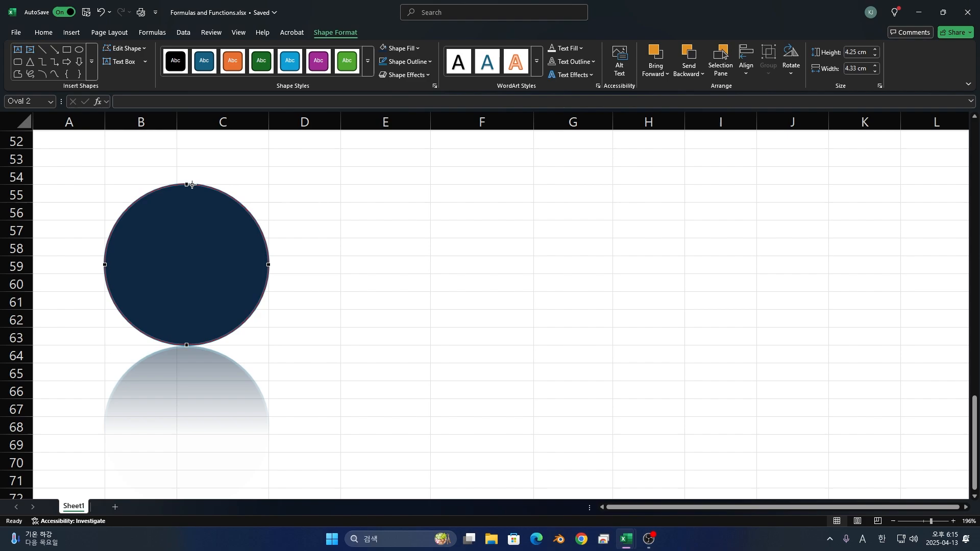
pyautogui.moveTo(187, 184); pyautogui.dragTo(132, 191)
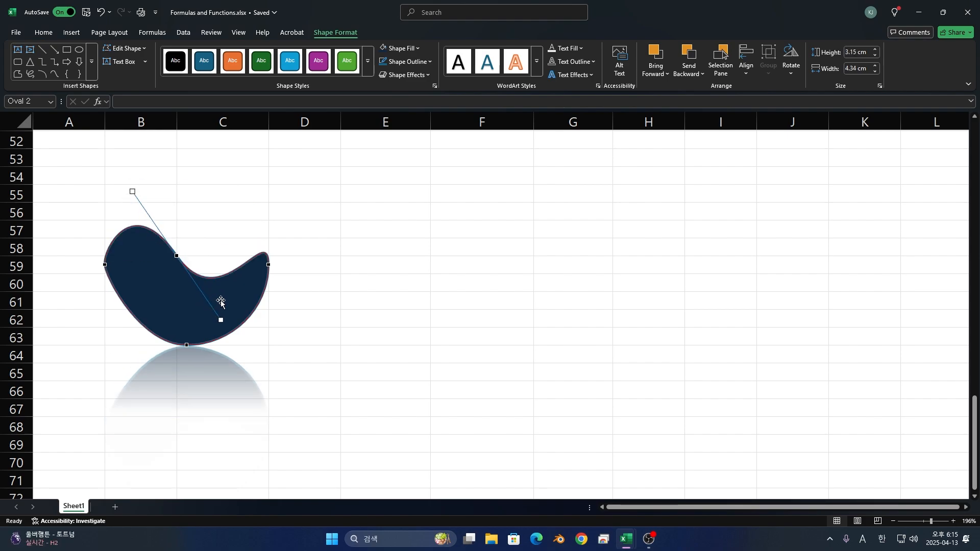
pyautogui.moveTo(223, 318); pyautogui.dragTo(189, 333)
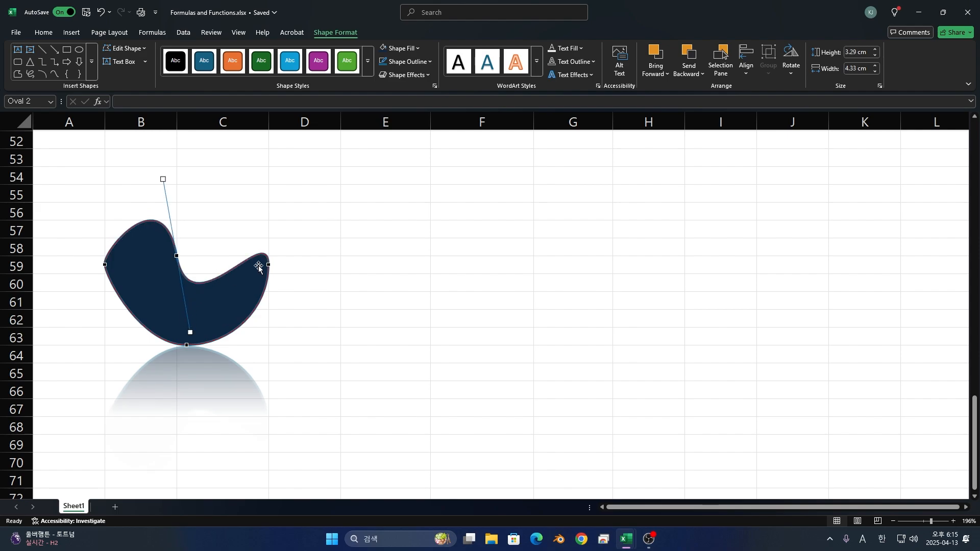
# - Adjust the curve handles of the shape's right and left points to round the two upper lobes
pyautogui.click(269, 266)
pyautogui.moveTo(268, 220); pyautogui.dragTo(200, 121)
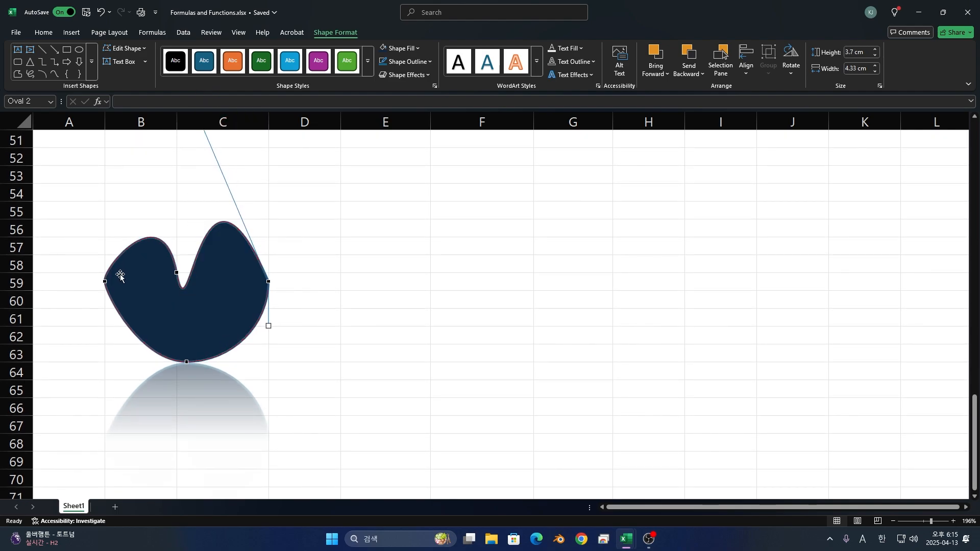
pyautogui.click(104, 282)
pyautogui.moveTo(105, 300); pyautogui.dragTo(108, 353)
# - Pull the shape's bottom point down to the end of row 65 and lower its notch point to row 59
pyautogui.click(179, 360)
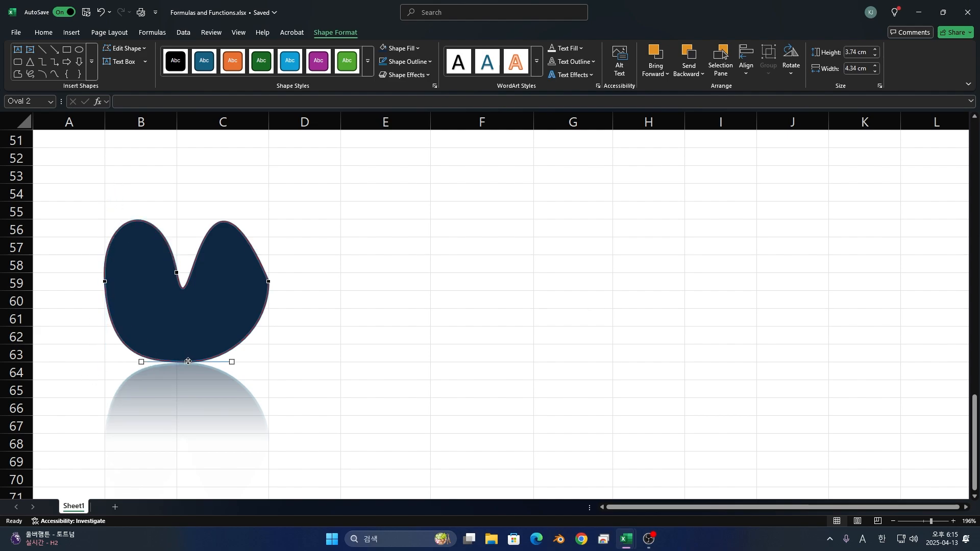
pyautogui.moveTo(179, 360); pyautogui.dragTo(177, 397)
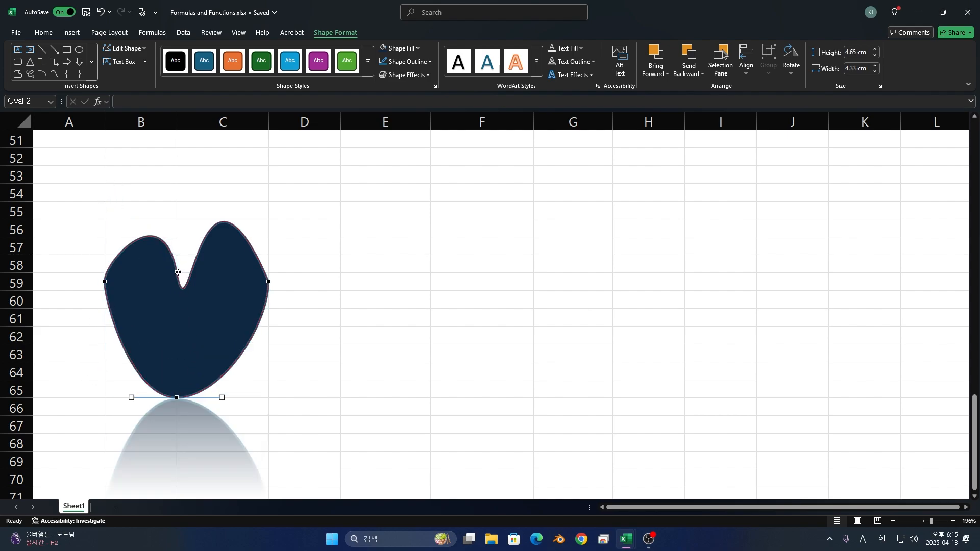
pyautogui.moveTo(178, 273); pyautogui.dragTo(191, 290)
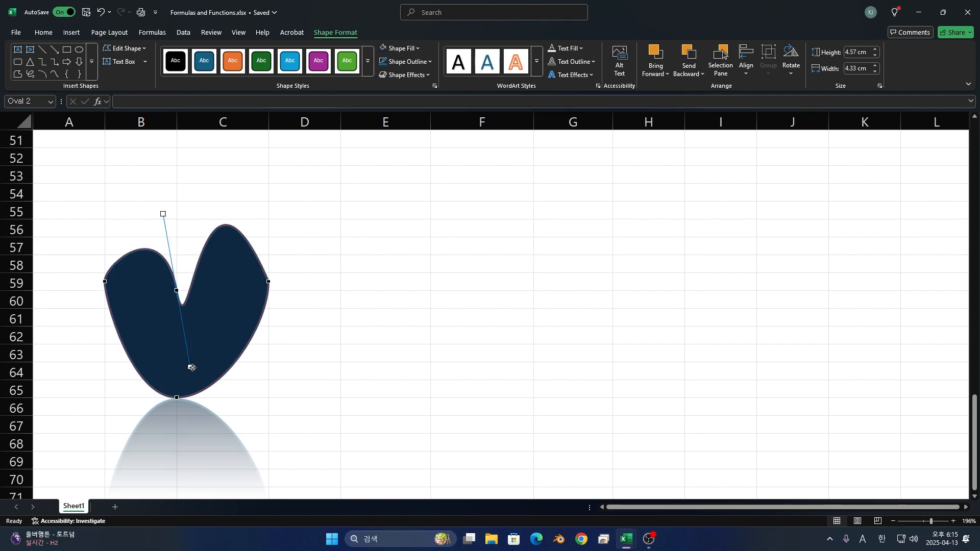
# - Try pulling the right lobe's upper outline in toward the notch, undo that change, and leave point editing
pyautogui.moveTo(234, 228); pyautogui.dragTo(199, 240)
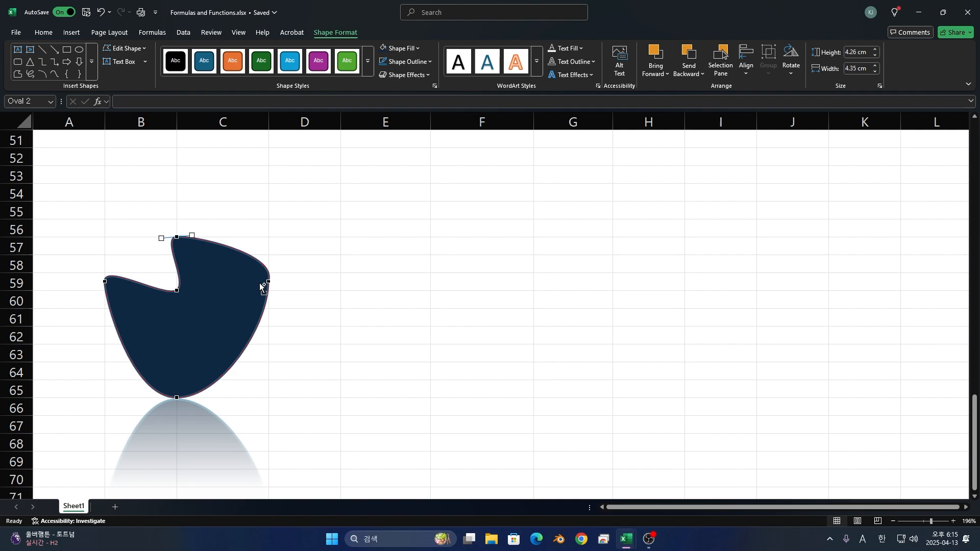
pyautogui.hotkey('ctrl', 'z')
pyautogui.click(331, 403)
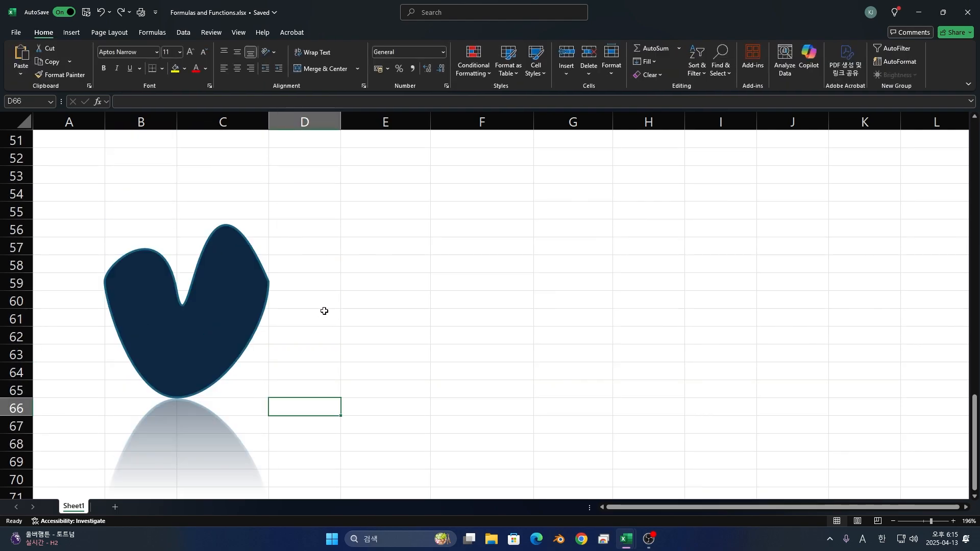
# - Insert a plus-sign equation shape and place it beside the heart-like shape, across columns D and E from row 58
pyautogui.click(353, 301)
pyautogui.click(71, 32)
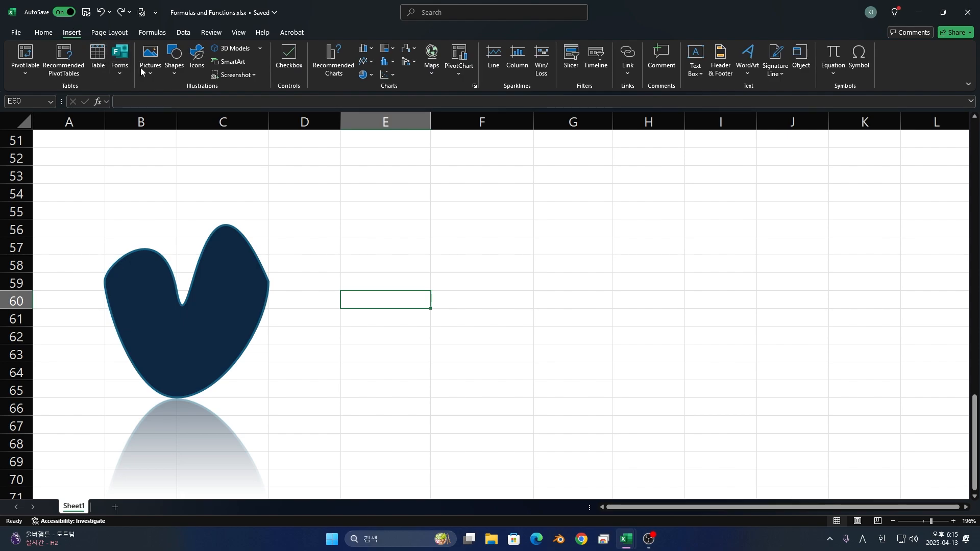
pyautogui.click(174, 63)
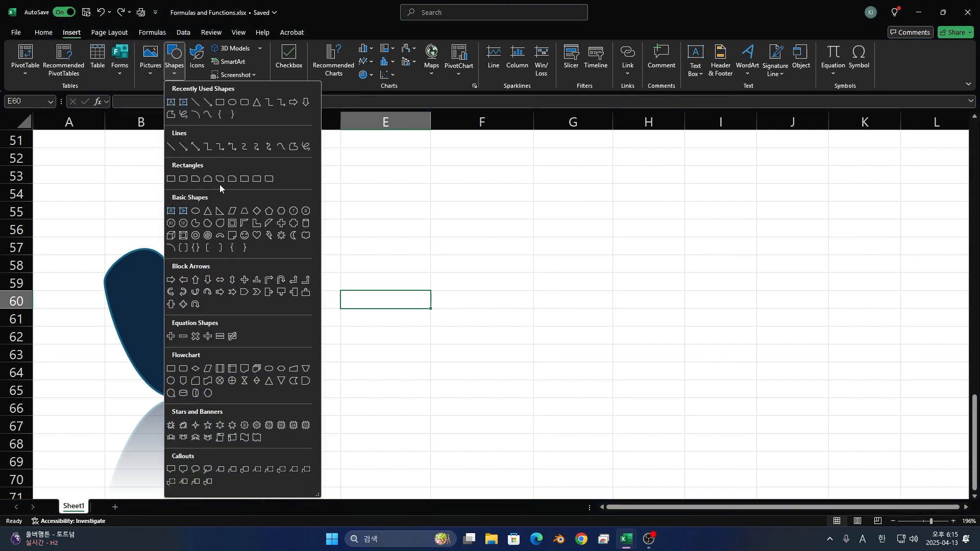
pyautogui.click(170, 336)
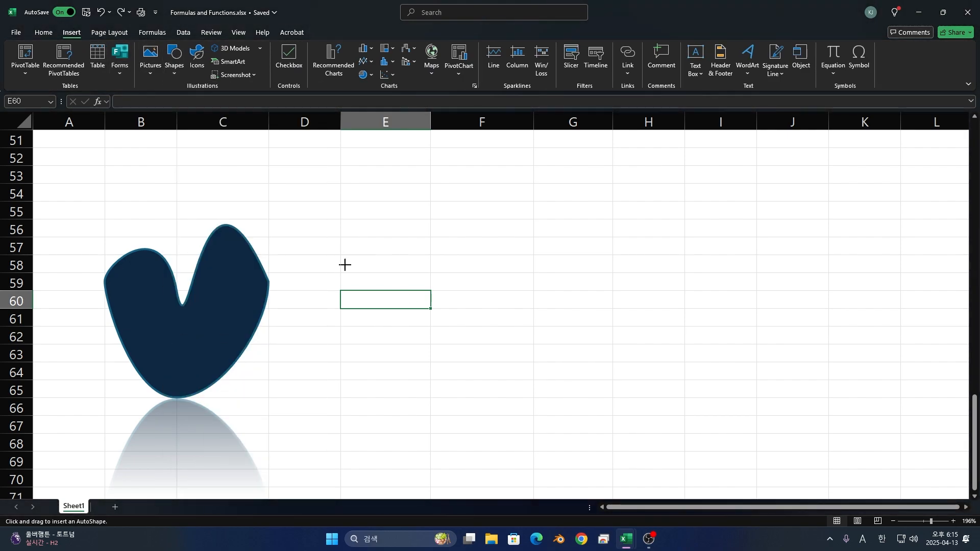
pyautogui.moveTo(344, 265); pyautogui.dragTo(429, 331)
pyautogui.moveTo(380, 301); pyautogui.dragTo(332, 302)
# - Place the stock image of the brown cow in cell F62, and make row 62 taller to enlarge the picture
pyautogui.click(488, 329)
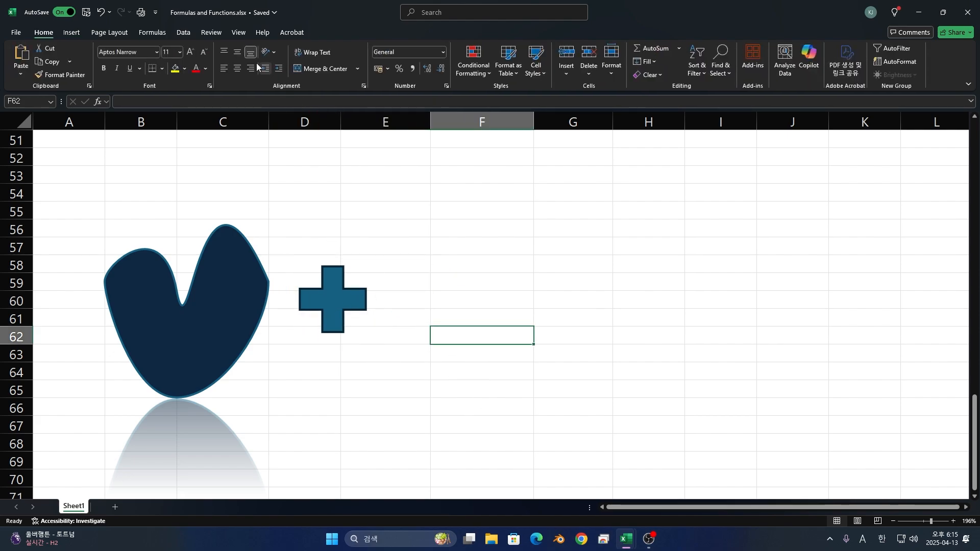
pyautogui.click(72, 33)
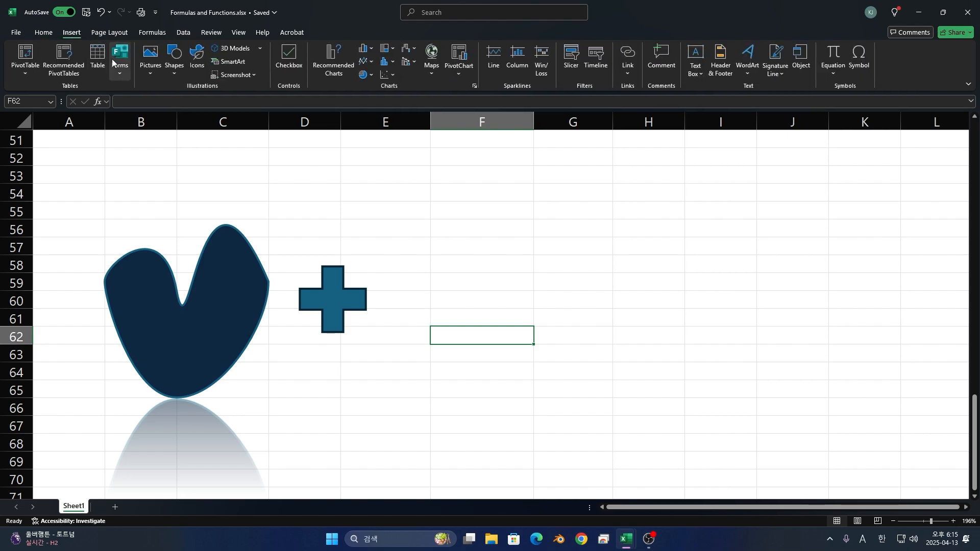
pyautogui.click(143, 76)
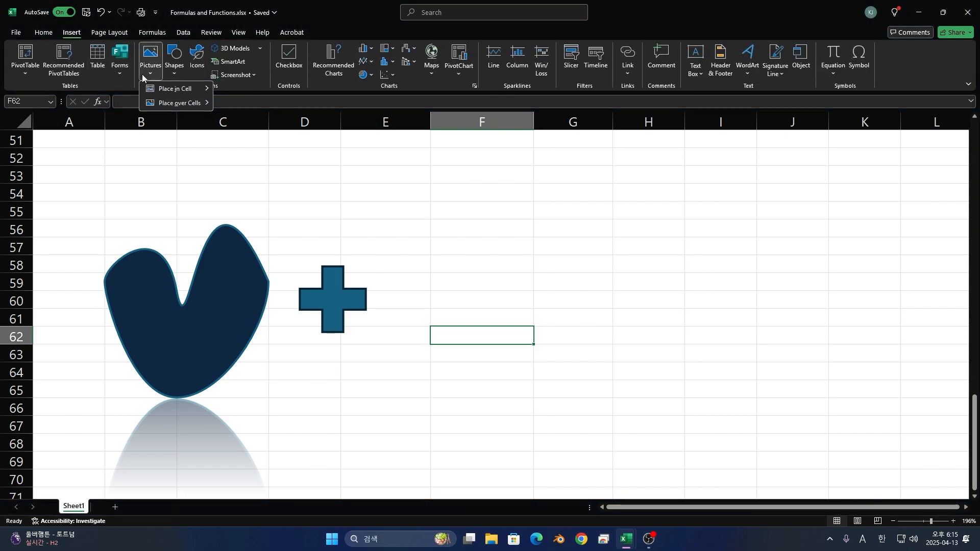
pyautogui.moveTo(163, 89)
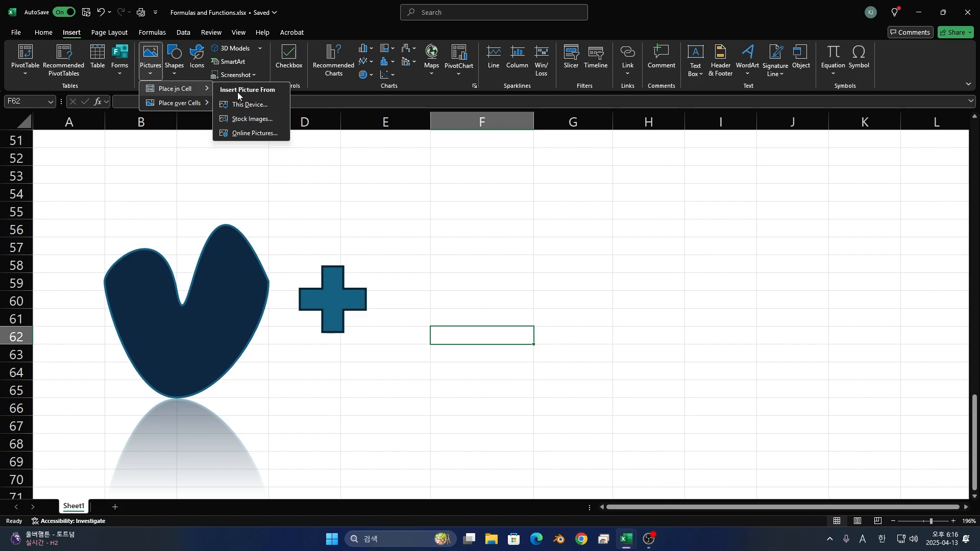
pyautogui.click(261, 119)
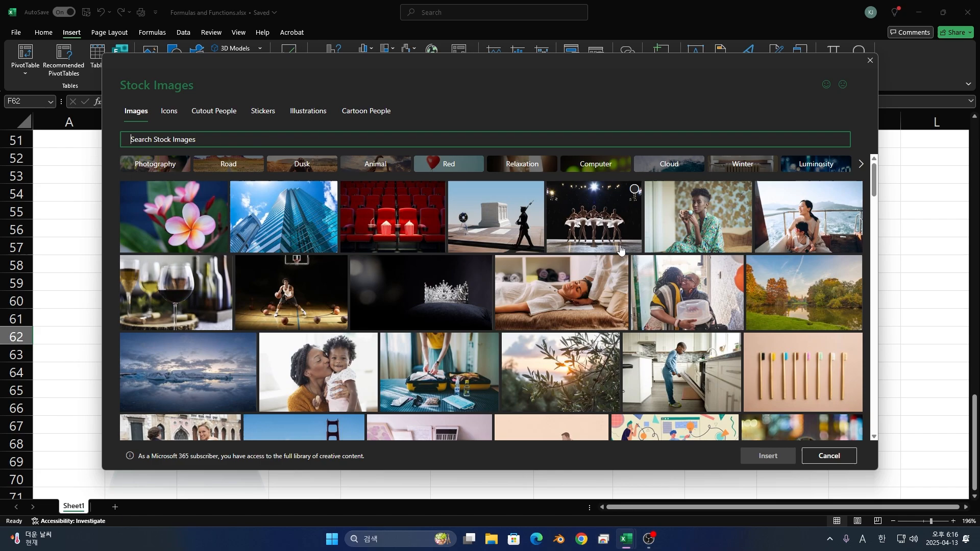
pyautogui.scroll(-5, 684, 344)
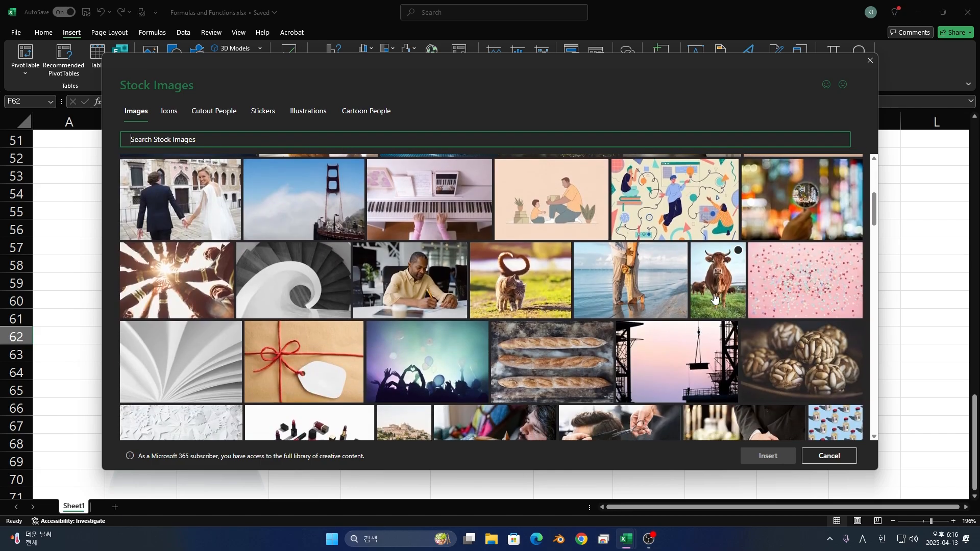
pyautogui.click(714, 298)
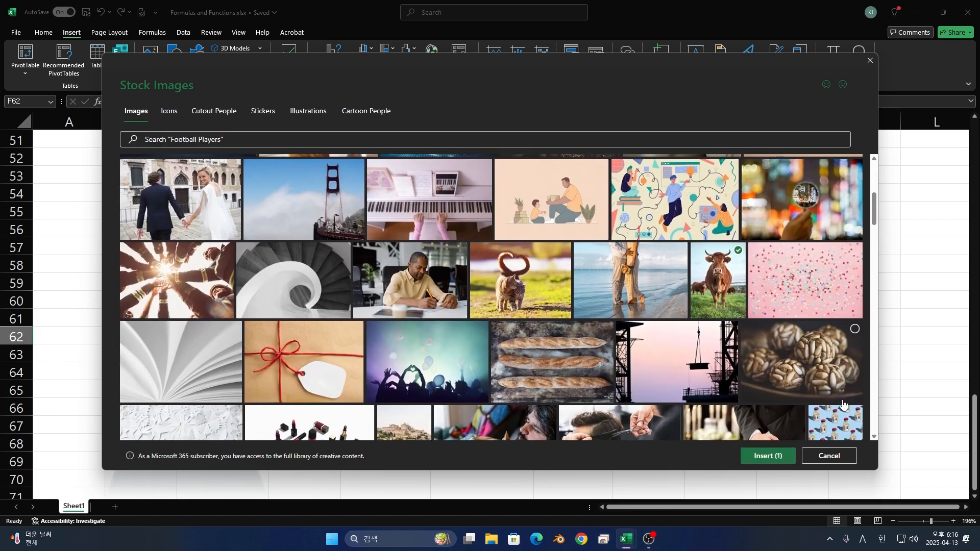
pyautogui.click(792, 460)
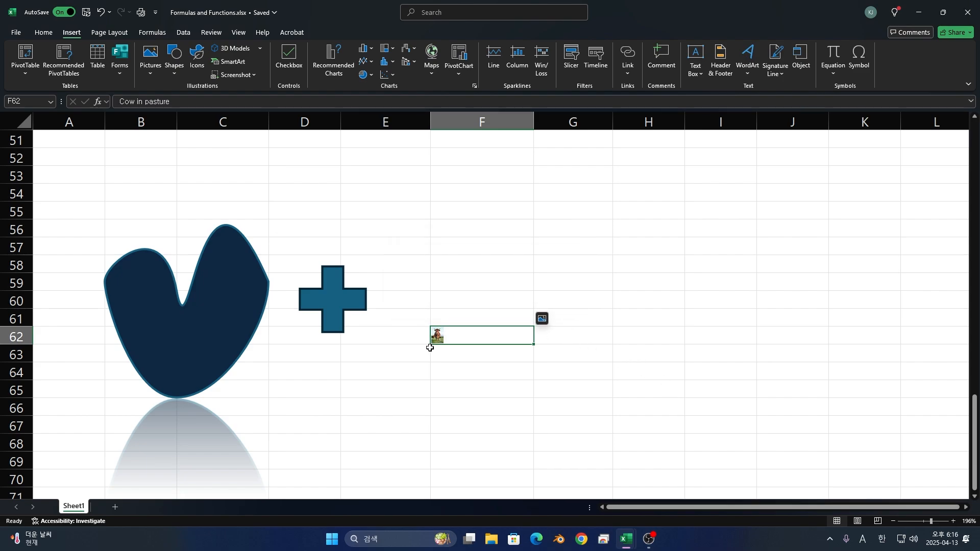
pyautogui.click(15, 335)
pyautogui.moveTo(6, 345); pyautogui.dragTo(5, 451)
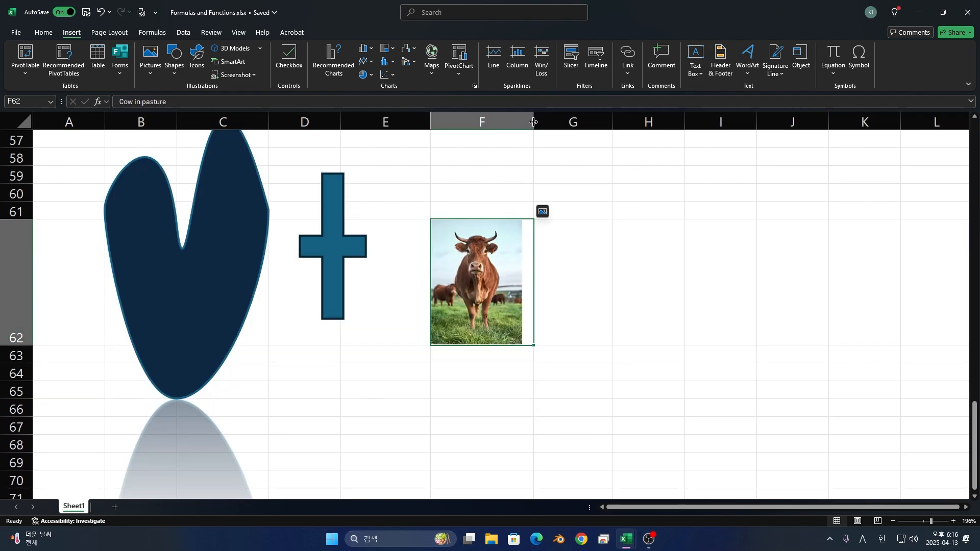
# - Try widening column F around the cow picture, and undo that width change
pyautogui.moveTo(533, 122); pyautogui.dragTo(712, 142)
pyautogui.hotkey('ctrl', 'z')
# - Insert the stock icon of an astronaut with sparkles and place it beside the cow picture, across columns G and H in row 62
pyautogui.click(589, 295)
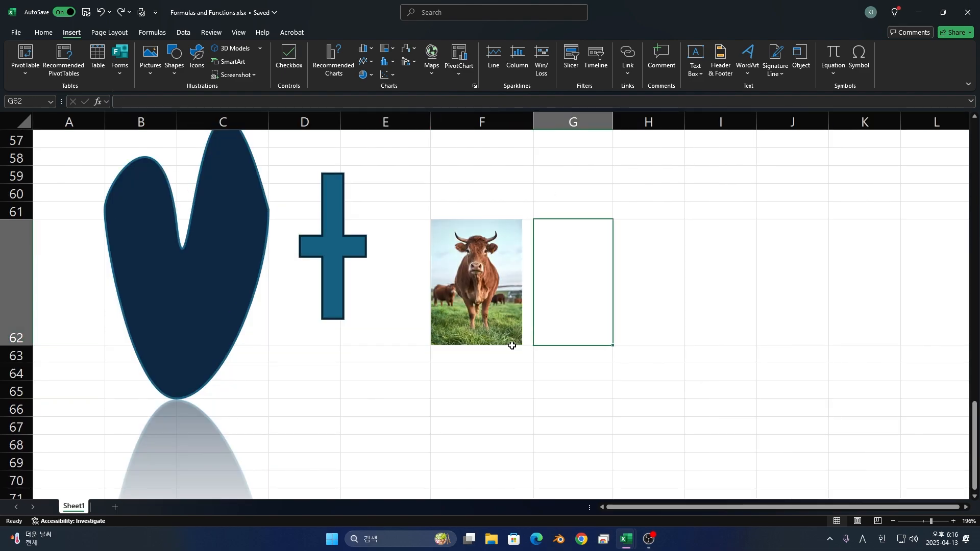
pyautogui.scroll(2, 510, 342)
pyautogui.scroll(-1, 322, 331)
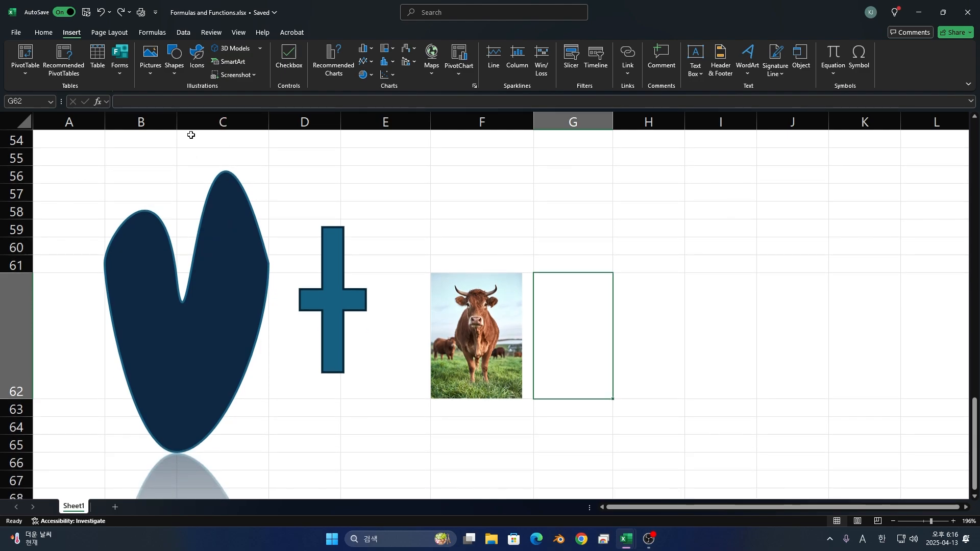
pyautogui.click(198, 74)
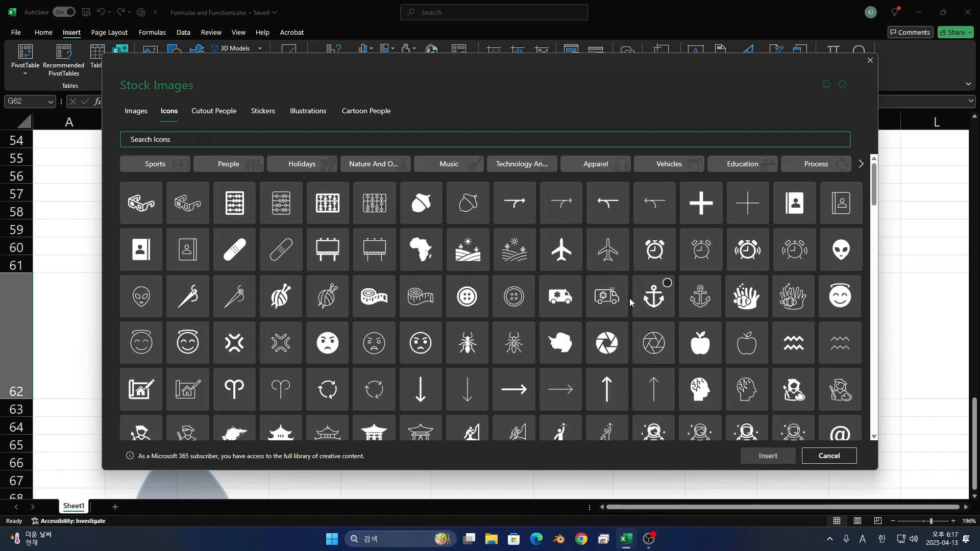
pyautogui.scroll(-3, 629, 301)
pyautogui.click(656, 291)
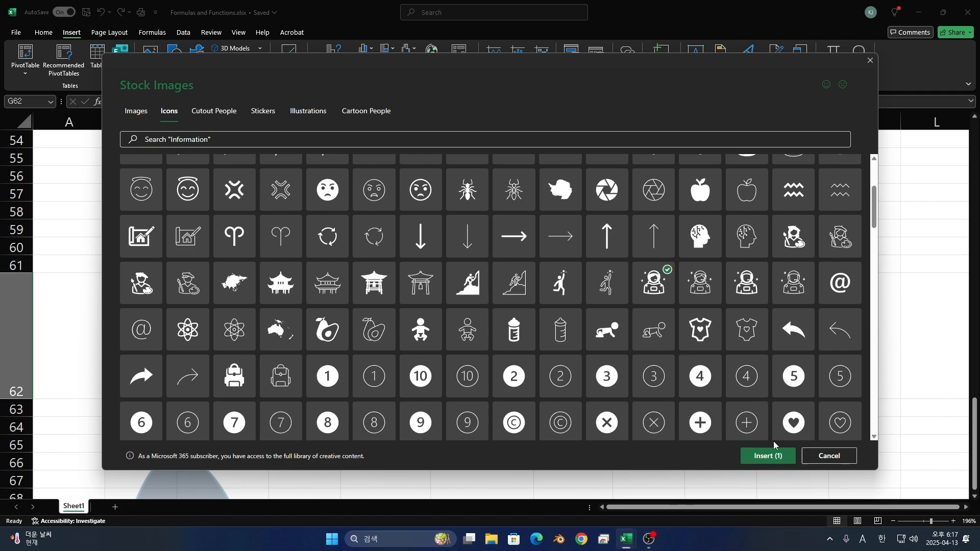
pyautogui.click(768, 455)
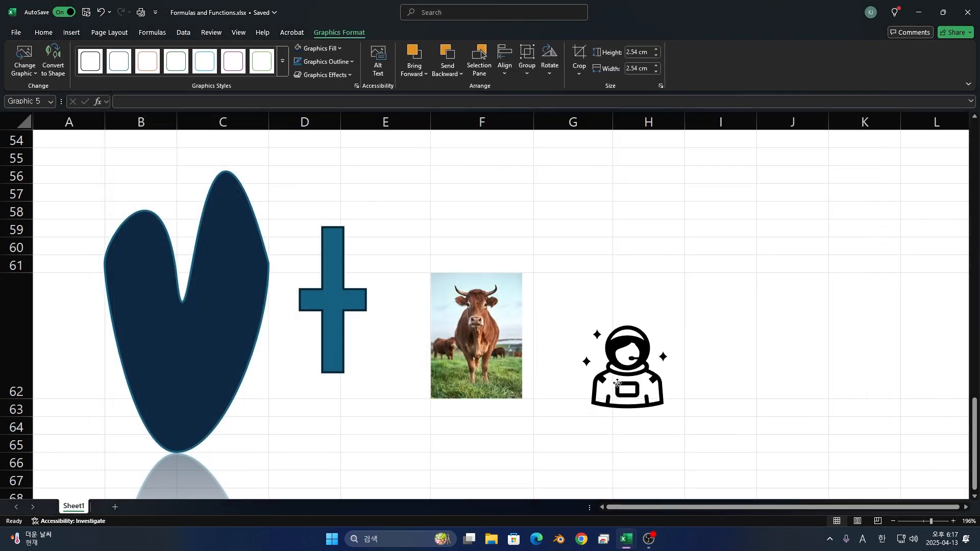
pyautogui.click(724, 396)
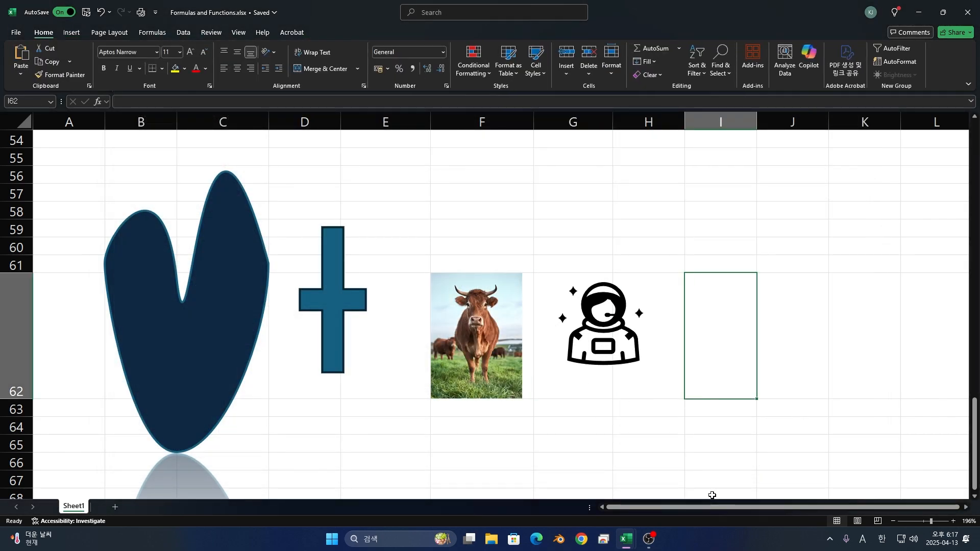